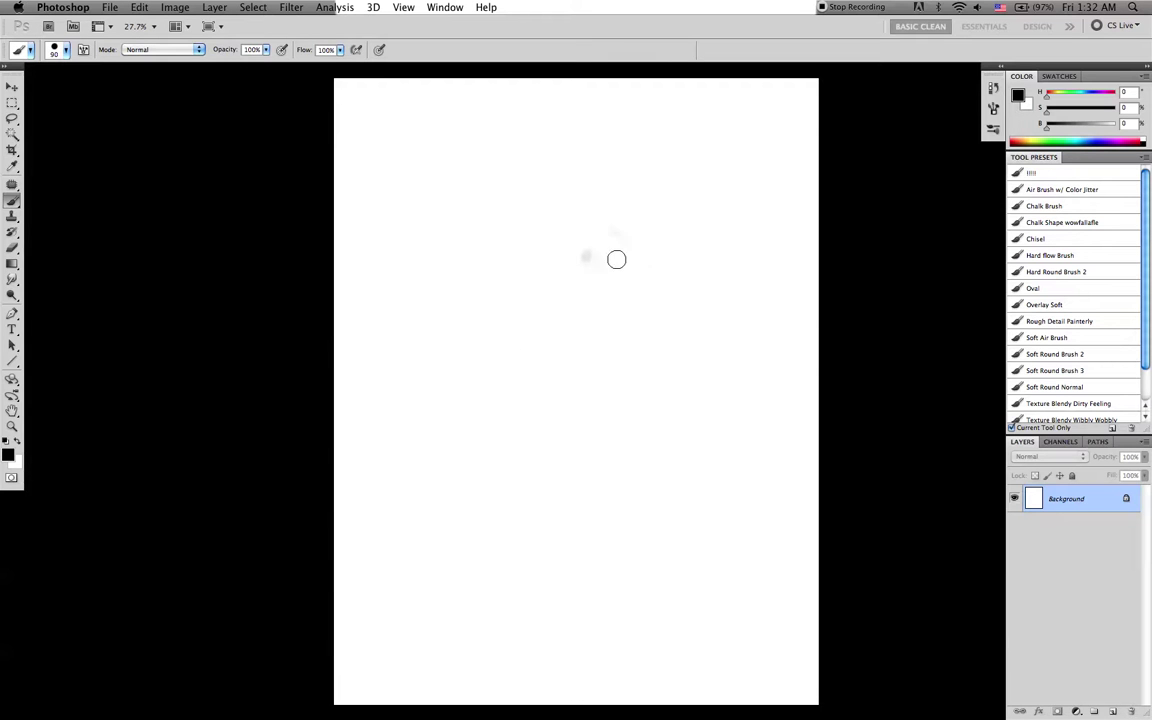
Sketch the shape's right side as slanted light gray strokes, enlarging the brush to 125 px for the outer contour
left_click_drag(617, 259, 616, 322)
key("bracketright")
key("bracketright")
mouse_move(664, 233)
left_mouse_down()
mouse_move(632, 247)
mouse_move(621, 330)
mouse_move(646, 238)
mouse_move(607, 371)
mouse_move(576, 377)
left_mouse_up()
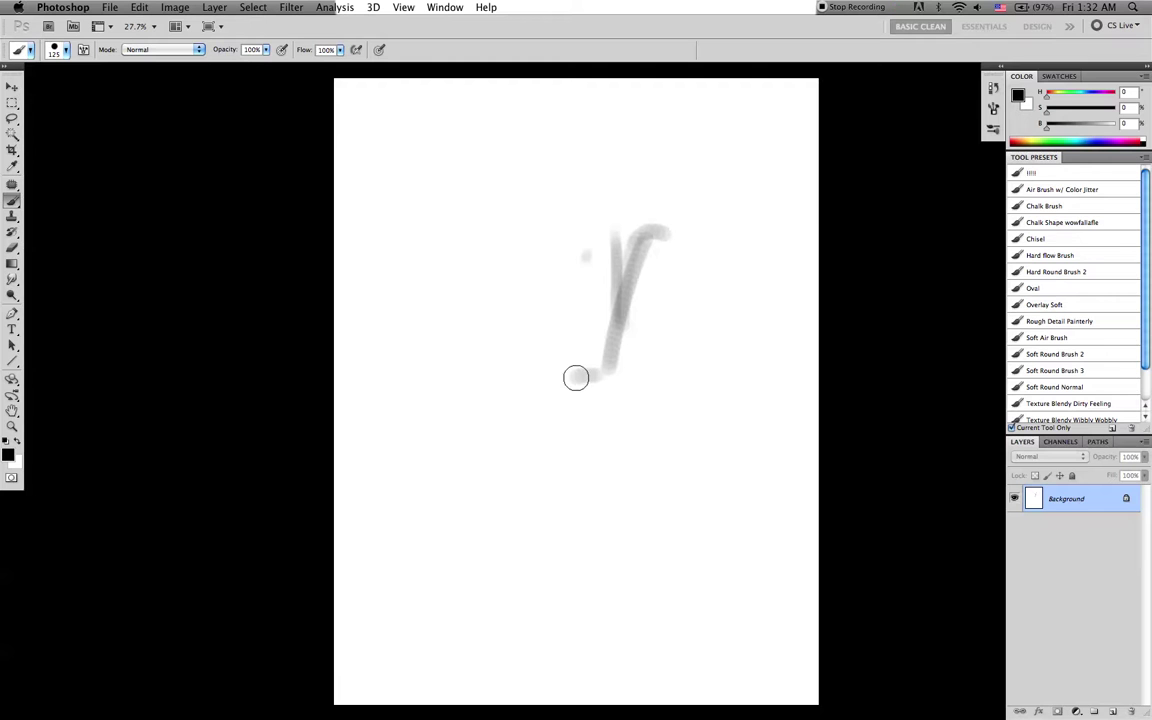
Outline the shape's lower edge with a thinner gray stroke dipping to a V-shaped point in the middle
key("bracketleft")
key("bracketleft")
mouse_move(504, 372)
left_mouse_down()
mouse_move(550, 379)
mouse_move(533, 375)
mouse_move(547, 384)
mouse_move(533, 390)
mouse_move(567, 402)
mouse_move(535, 380)
mouse_move(555, 403)
mouse_move(606, 366)
left_mouse_up()
key("bracketright")
key("bracketright")
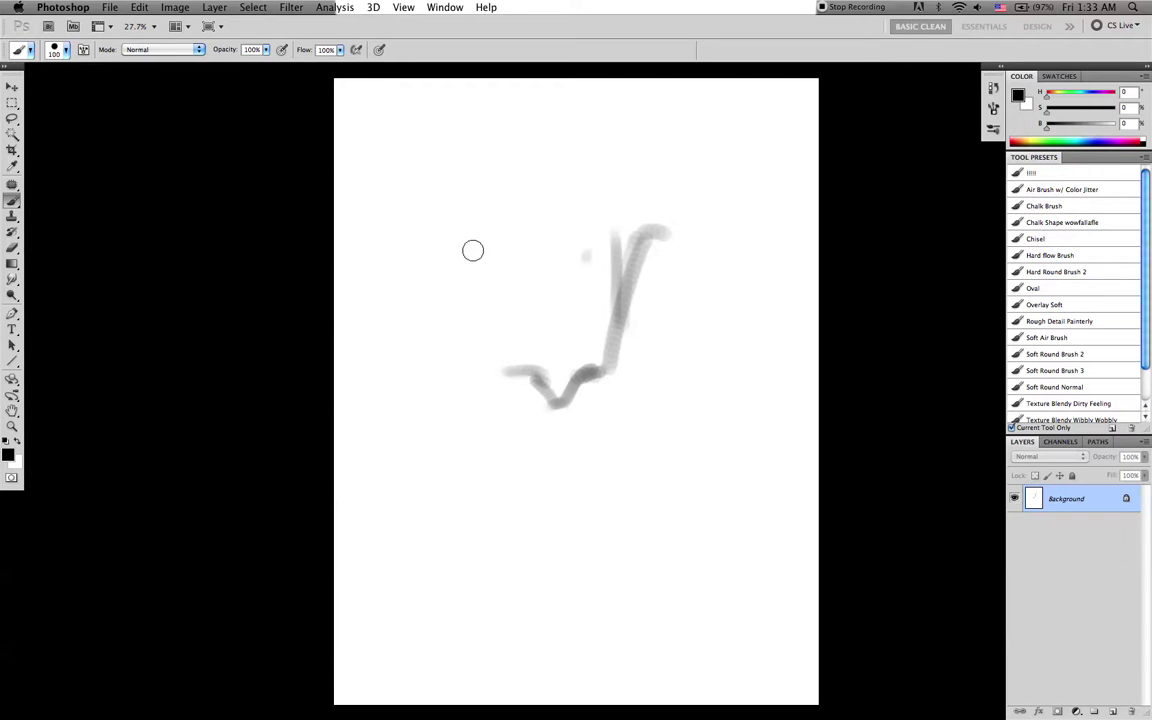
Draw the left contour and a curved arc across the top with a 100 px brush, closing the outline on the right
mouse_move(503, 352)
left_mouse_down()
mouse_move(463, 276)
mouse_move(512, 196)
mouse_move(634, 218)
mouse_move(601, 202)
mouse_move(636, 228)
left_mouse_up()
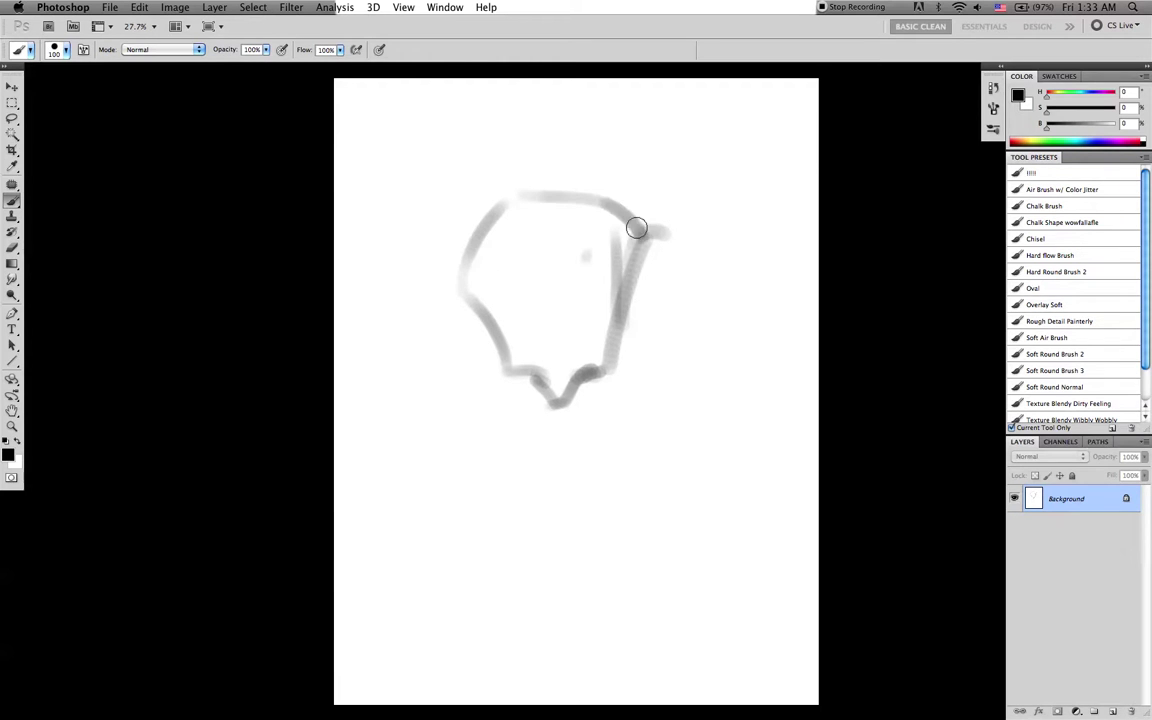
mouse_move(463, 280)
left_mouse_down()
mouse_move(492, 227)
mouse_move(481, 235)
mouse_move(547, 208)
mouse_move(635, 224)
left_mouse_up()
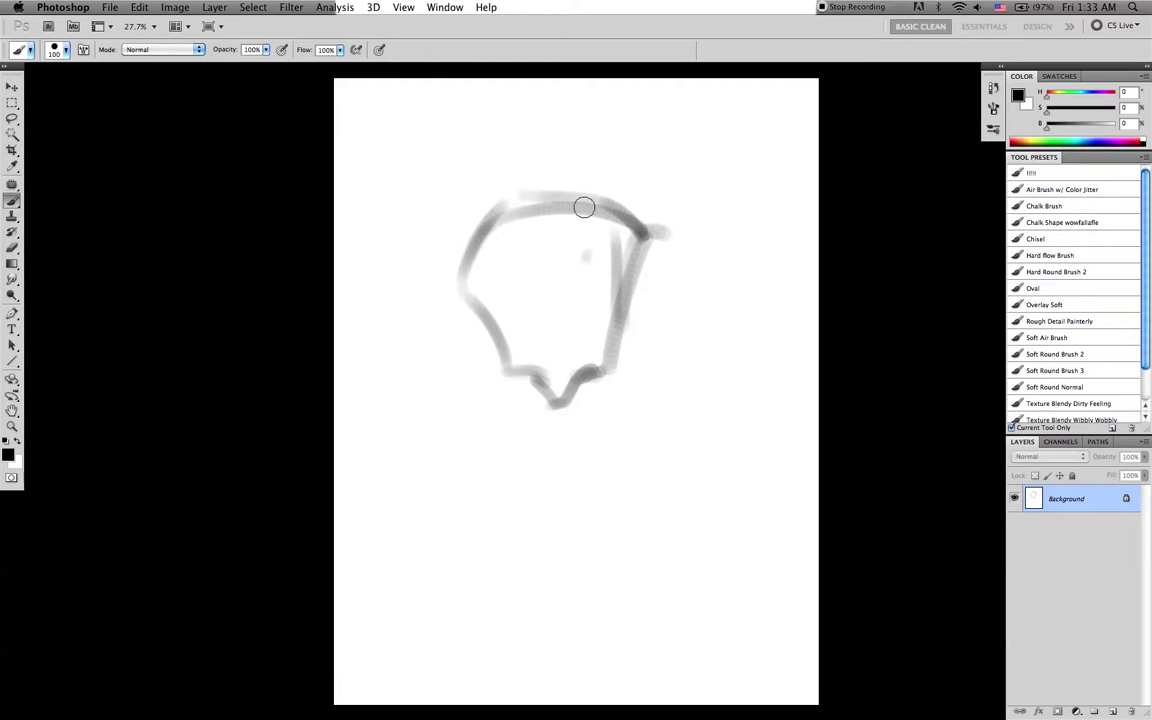
mouse_move(501, 217)
left_mouse_down()
mouse_move(611, 220)
mouse_move(633, 235)
mouse_move(614, 238)
mouse_move(625, 229)
mouse_move(607, 303)
left_mouse_up()
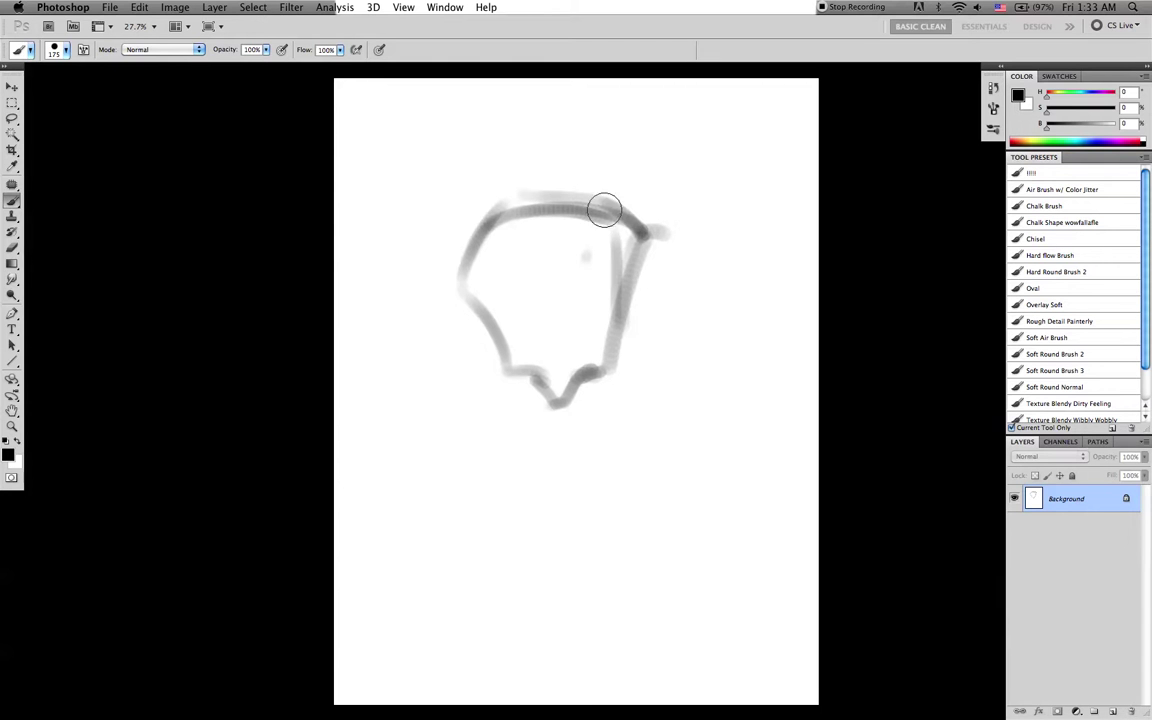
Draw tapering inner lines along the left and right sides to mark off the side panels
left_click_drag(600, 231, 617, 321)
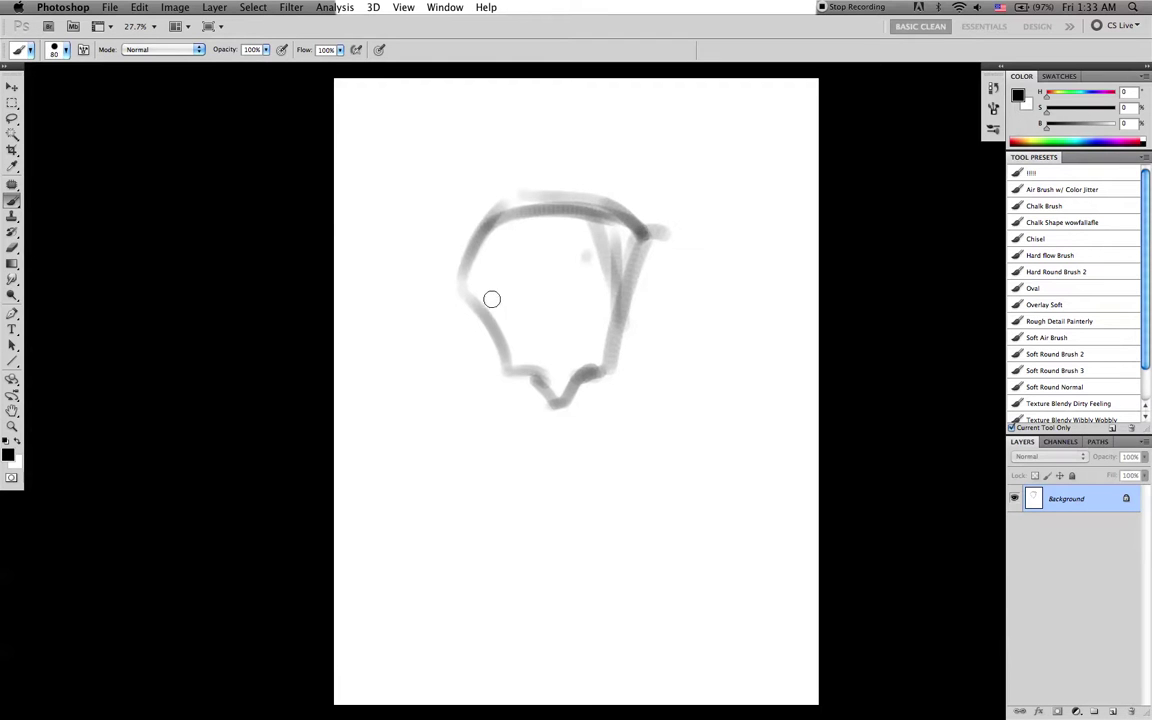
mouse_move(514, 210)
left_mouse_down()
mouse_move(514, 250)
mouse_move(507, 212)
mouse_move(497, 306)
left_mouse_up()
key("bracketleft")
left_click_drag(488, 229, 480, 326)
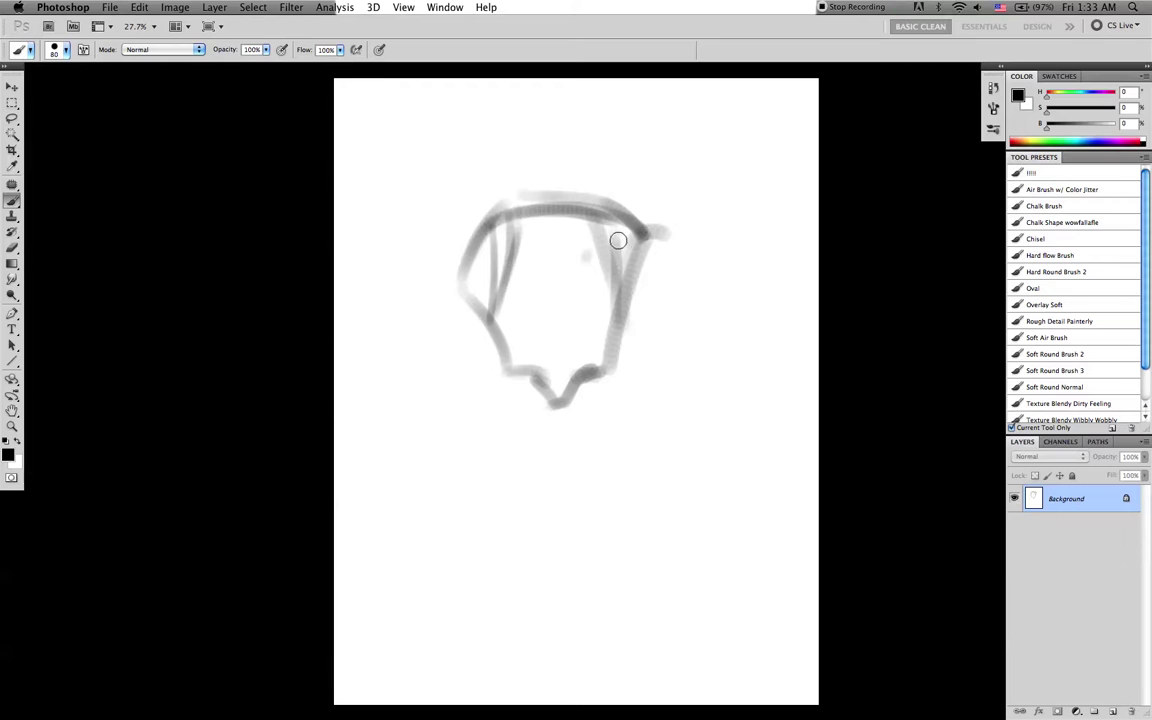
left_click_drag(612, 228, 622, 318)
mouse_move(590, 223)
left_mouse_down()
mouse_move(628, 331)
mouse_move(615, 208)
mouse_move(623, 333)
mouse_move(650, 237)
mouse_move(622, 334)
left_mouse_up()
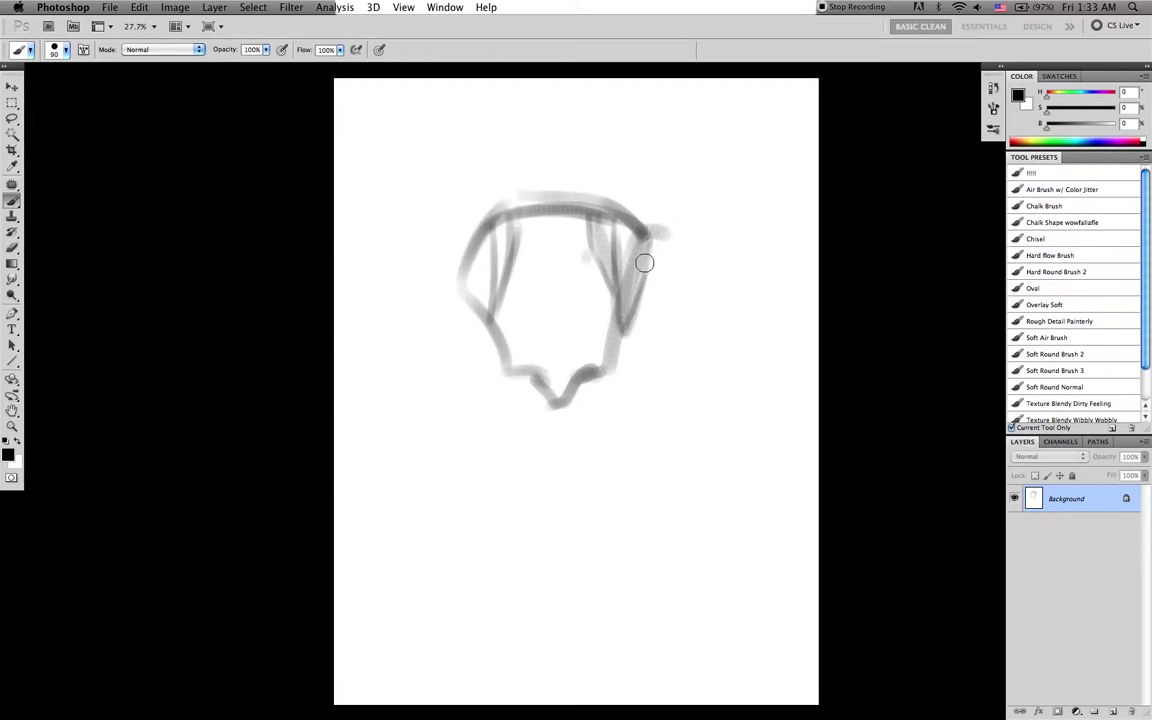
Shade the outer right panel with a sampled gray of 46% brightness and blend it with the Smudge tool
left_click_drag(645, 249, 623, 323)
key("r")
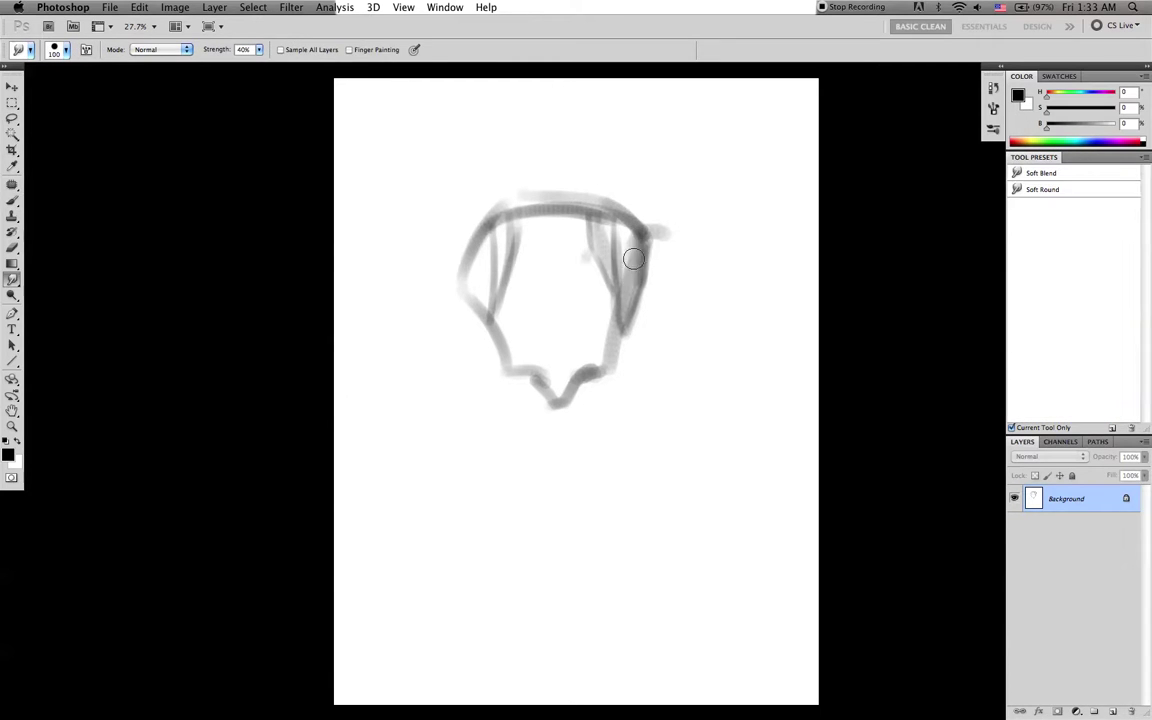
key("b")
left_click(640, 237, "alt")
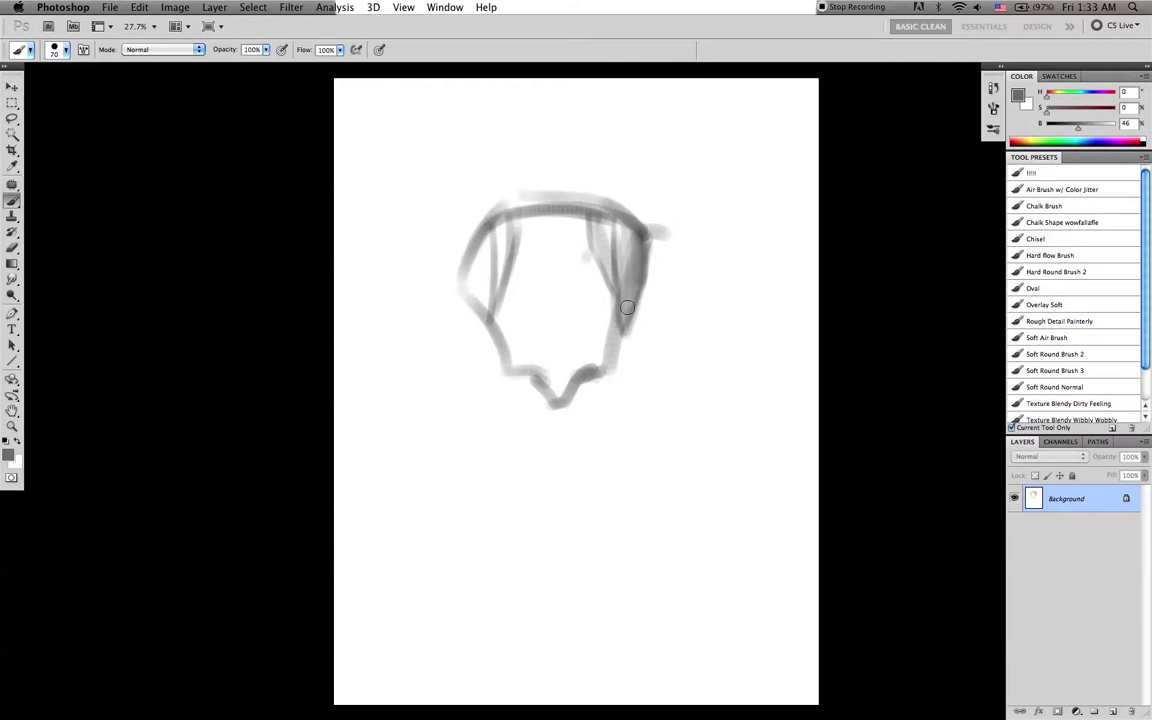
key("r")
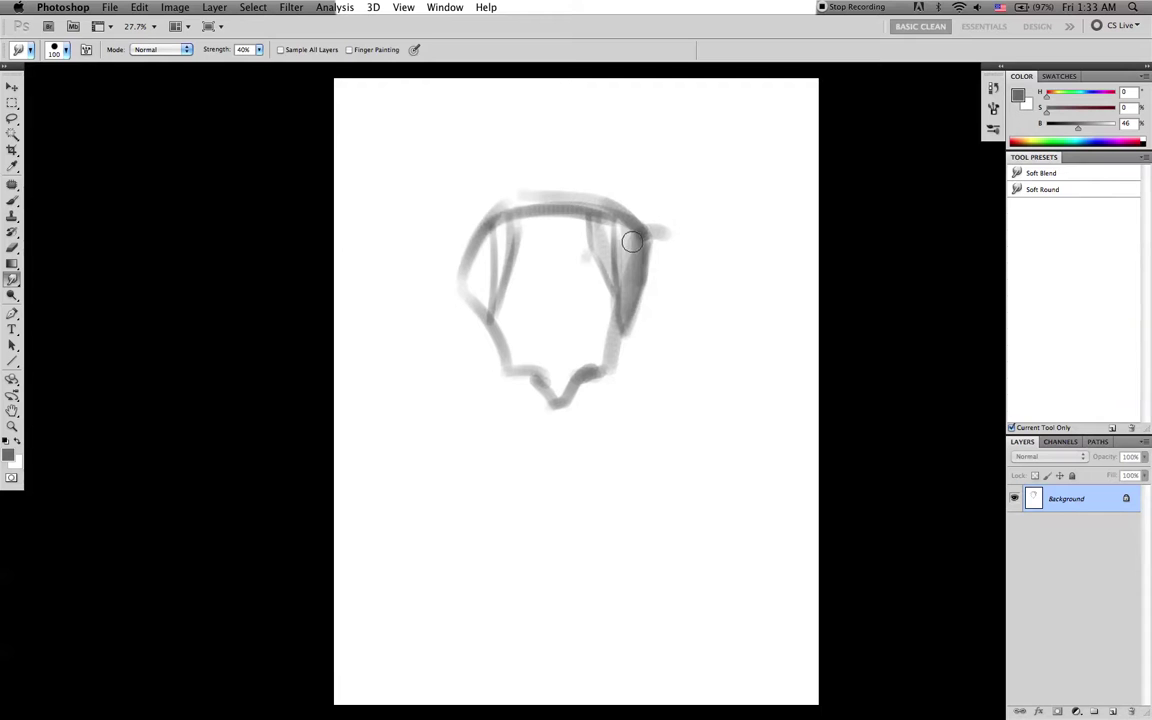
key("b")
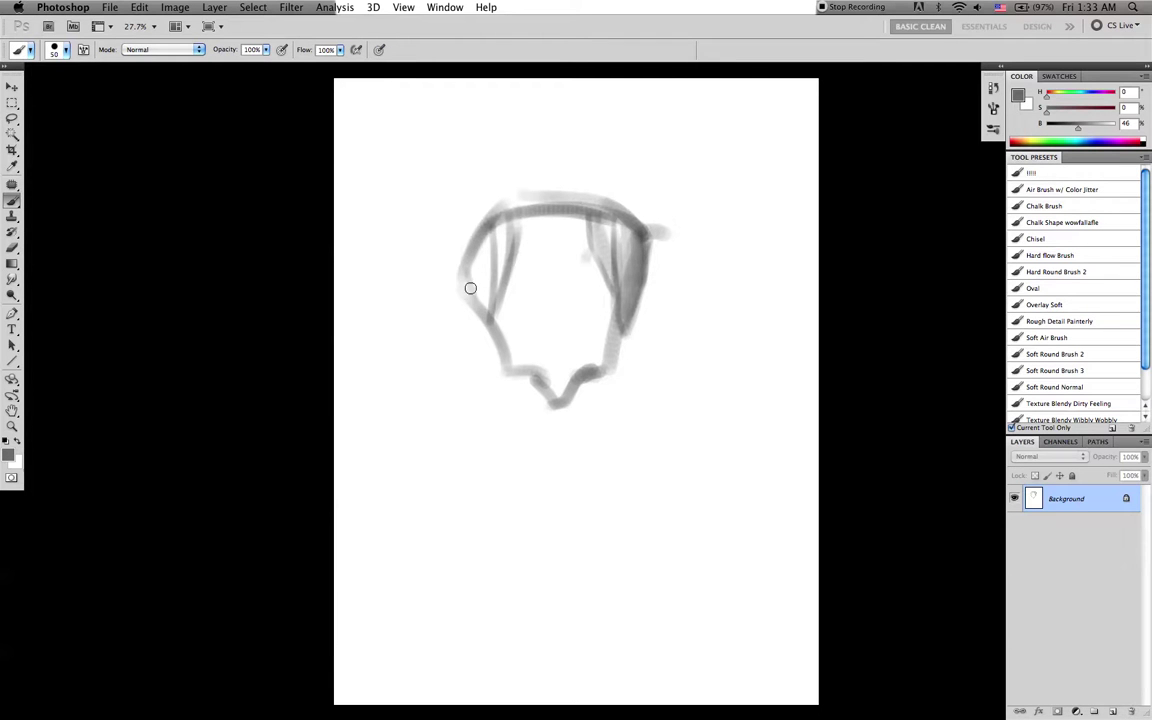
Shade and blend the outer left panel in gray to match the right one, ending with a fine 25 px black brush
mouse_move(461, 267)
left_mouse_down()
mouse_move(478, 236)
mouse_move(483, 310)
mouse_move(482, 236)
mouse_move(487, 308)
mouse_move(479, 236)
mouse_move(480, 309)
mouse_move(472, 256)
mouse_move(484, 300)
mouse_move(511, 212)
left_mouse_up()
key("r")
key("b")
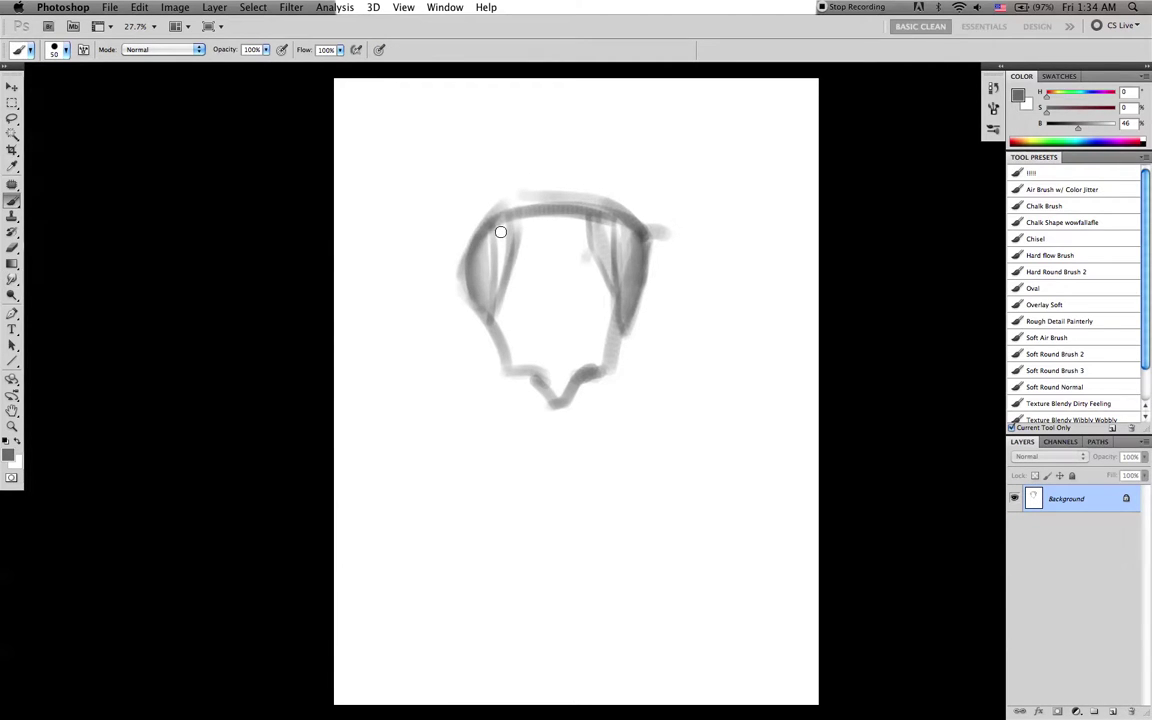
left_click(485, 233, "alt")
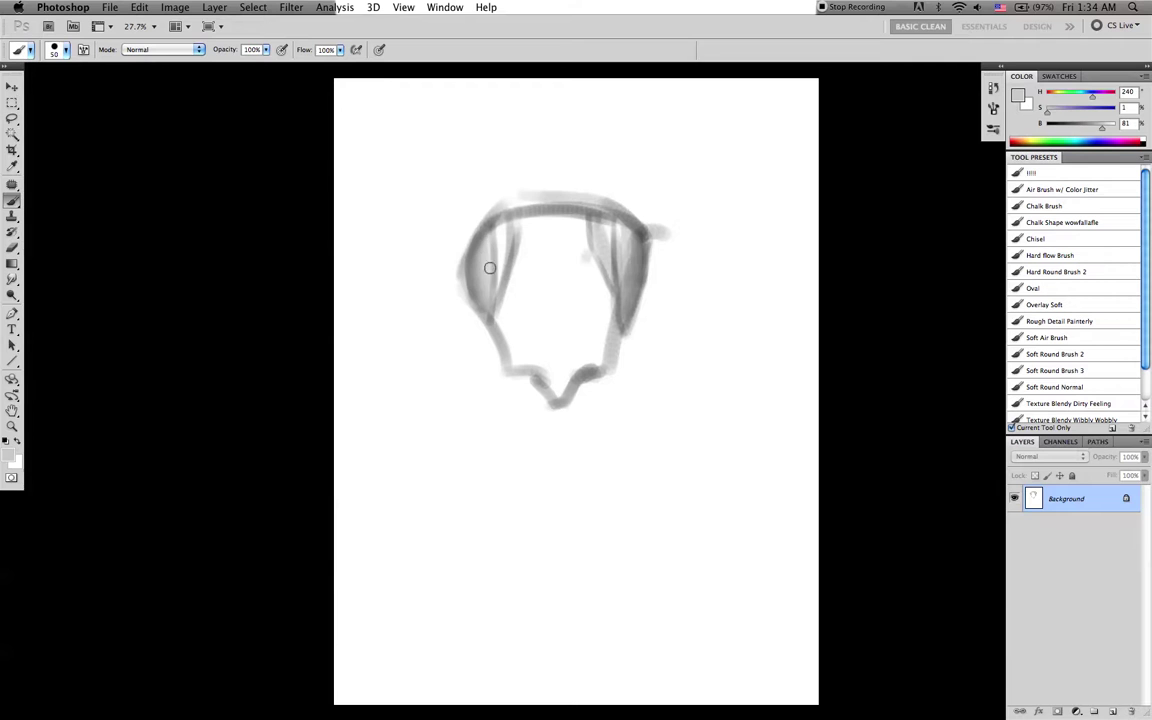
key("d")
key("bracketleft")
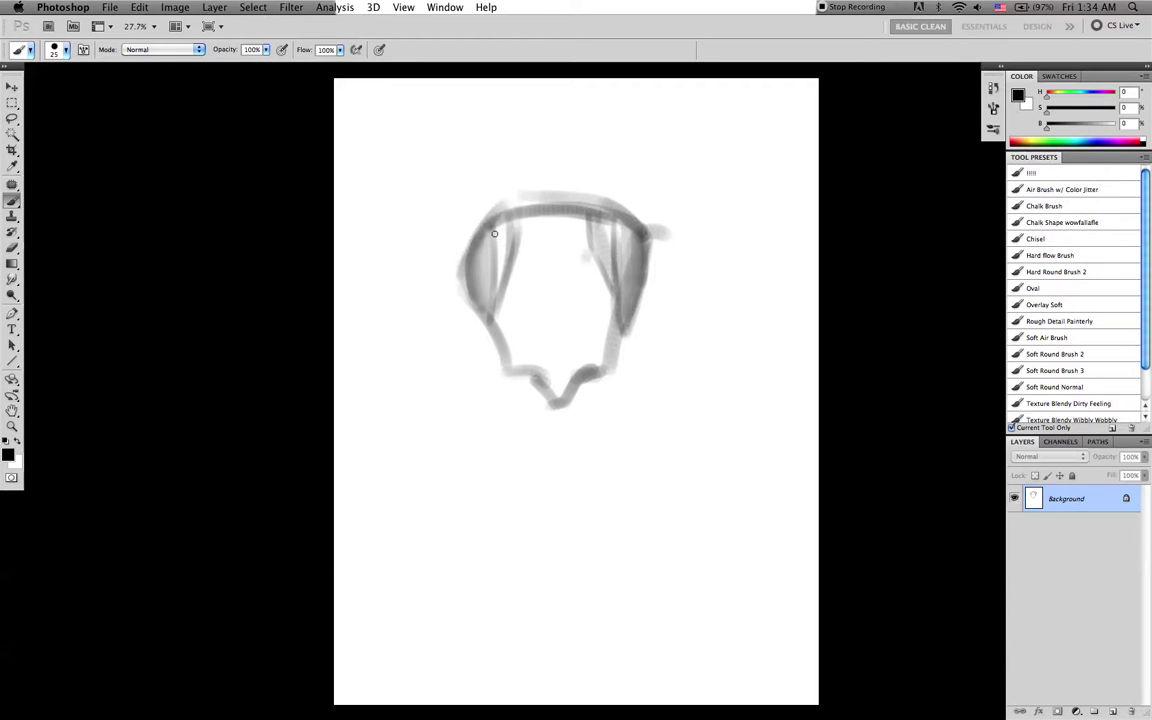
Darken the inner edge of the left panel with a 30 px brush in dark gray sampled from the right panel
left_click(637, 237, "alt")
key("bracketright")
left_click_drag(495, 233, 496, 262)
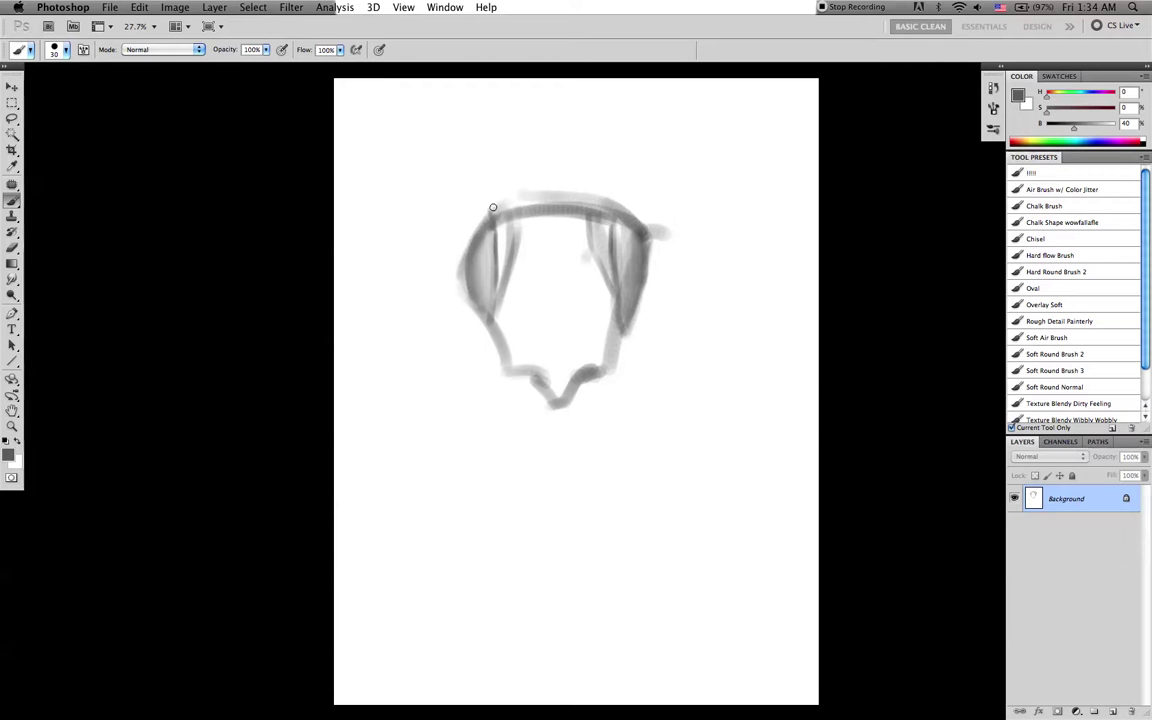
key("x")
key("d")
Paint light gray shading inside the left inner line and a dark vertical band alongside it using sampled grays and black
left_click(529, 203, "alt")
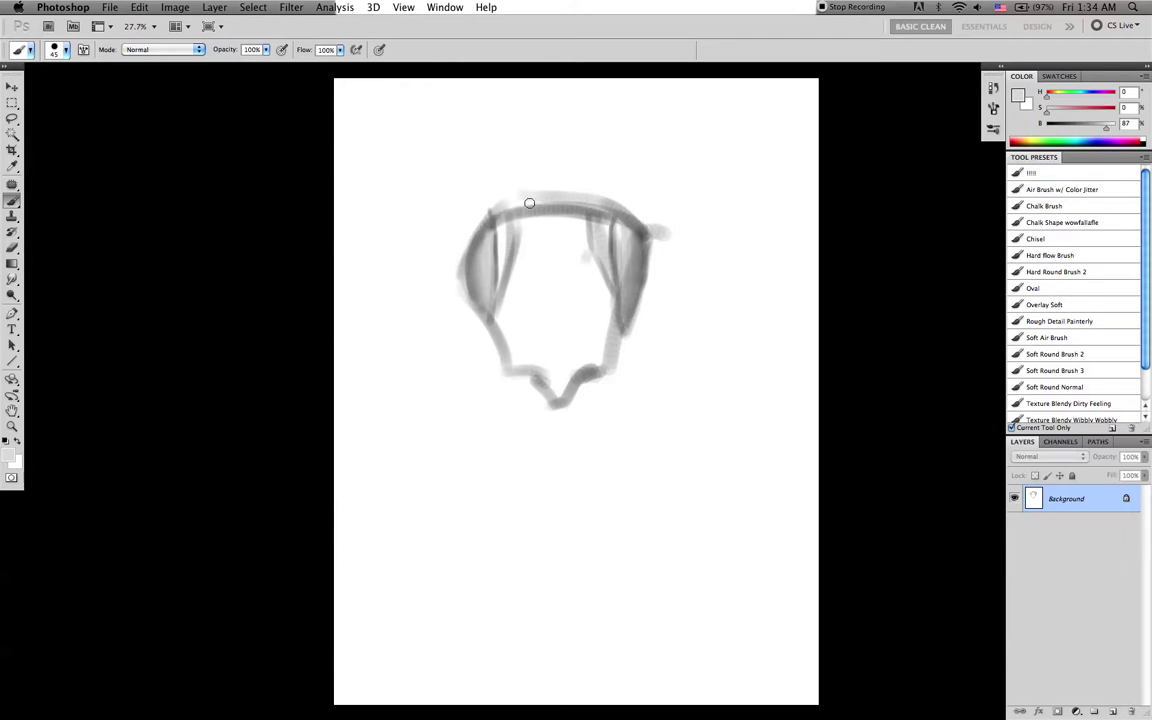
left_click_drag(519, 236, 517, 319)
left_click(531, 217, "alt")
key("]")
left_click_drag(521, 221, 509, 307)
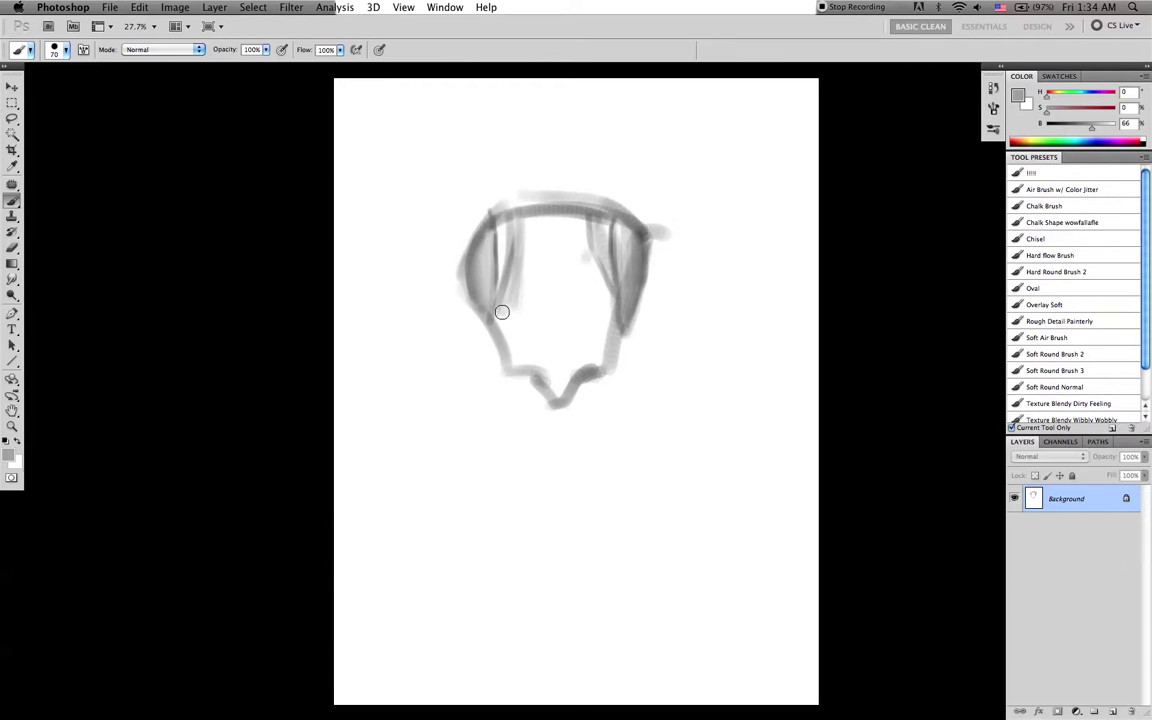
key("d")
left_click_drag(522, 211, 518, 305)
left_click(521, 257, "alt")
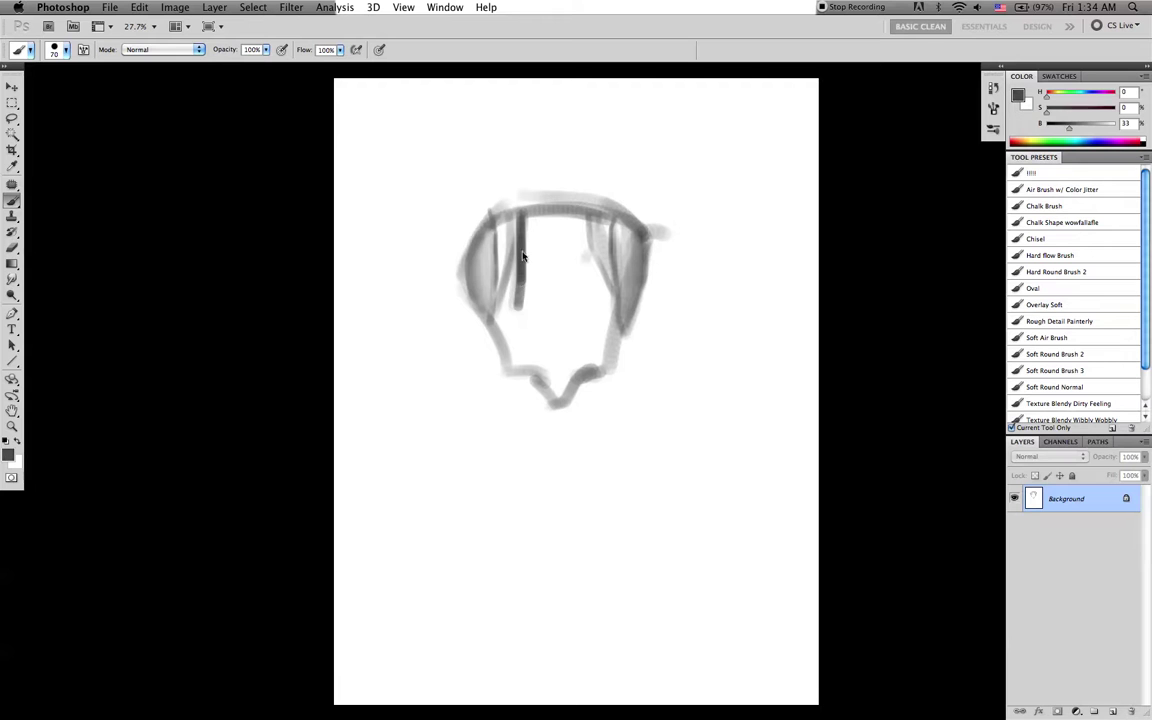
Fill the central body between the side panels with near-black strokes, enlarging the brush to 150 px
key("d")
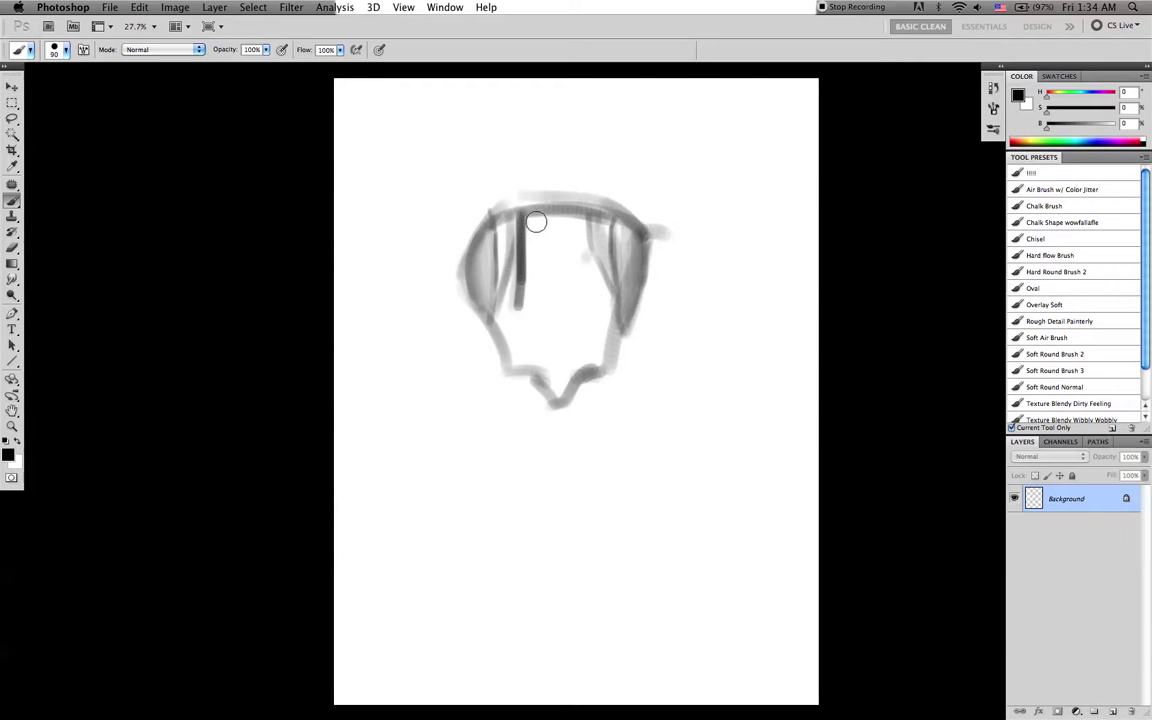
mouse_move(525, 217)
left_mouse_down()
mouse_move(523, 310)
mouse_move(530, 217)
mouse_move(541, 340)
mouse_move(544, 263)
mouse_move(564, 331)
left_mouse_up()
left_click_drag(575, 221, 591, 346)
key("super+z")
key("bracketright")
key("bracketright")
mouse_move(534, 219)
left_mouse_down()
mouse_move(533, 338)
mouse_move(524, 314)
mouse_move(518, 345)
mouse_move(505, 315)
mouse_move(520, 274)
mouse_move(521, 354)
mouse_move(549, 351)
mouse_move(557, 234)
mouse_move(554, 336)
mouse_move(574, 258)
mouse_move(576, 315)
mouse_move(575, 226)
mouse_move(591, 352)
mouse_move(598, 284)
mouse_move(597, 346)
mouse_move(600, 335)
mouse_move(560, 364)
mouse_move(598, 353)
mouse_move(608, 318)
mouse_move(602, 359)
mouse_move(604, 307)
mouse_move(573, 226)
mouse_move(574, 337)
mouse_move(555, 332)
mouse_move(545, 222)
mouse_move(526, 341)
mouse_move(508, 323)
mouse_move(524, 278)
mouse_move(518, 315)
mouse_move(561, 270)
mouse_move(578, 330)
mouse_move(573, 260)
mouse_move(587, 325)
mouse_move(602, 319)
mouse_move(578, 357)
mouse_move(528, 358)
left_mouse_up()
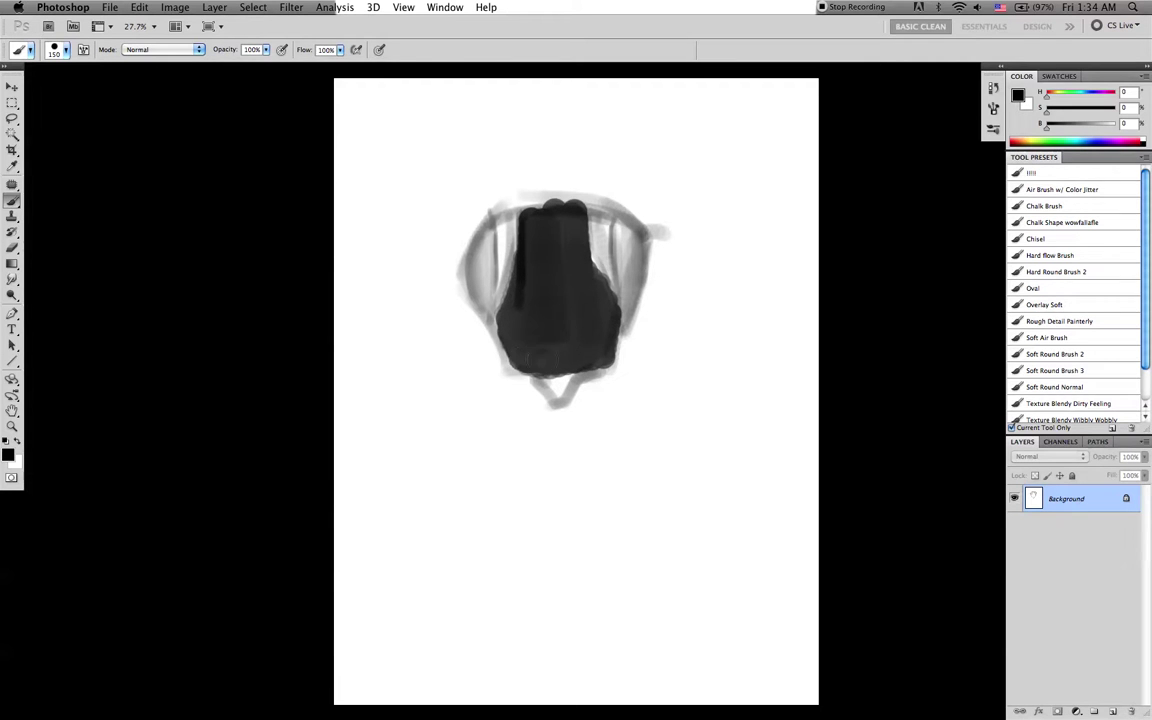
Even out the central body with the sampled 16% brightness gray and extend it upward with a narrow rectangular block
left_click(604, 311, "alt")
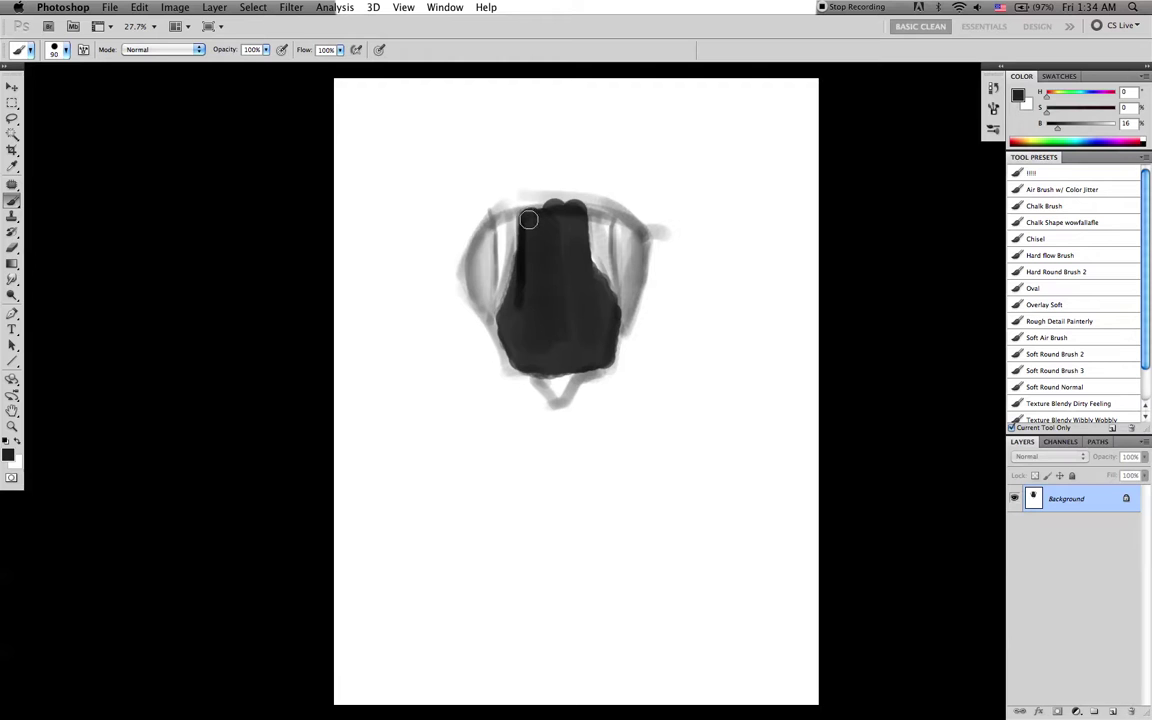
mouse_move(517, 290)
left_mouse_down()
mouse_move(509, 361)
mouse_move(503, 334)
mouse_move(513, 361)
mouse_move(544, 374)
mouse_move(589, 365)
left_mouse_up()
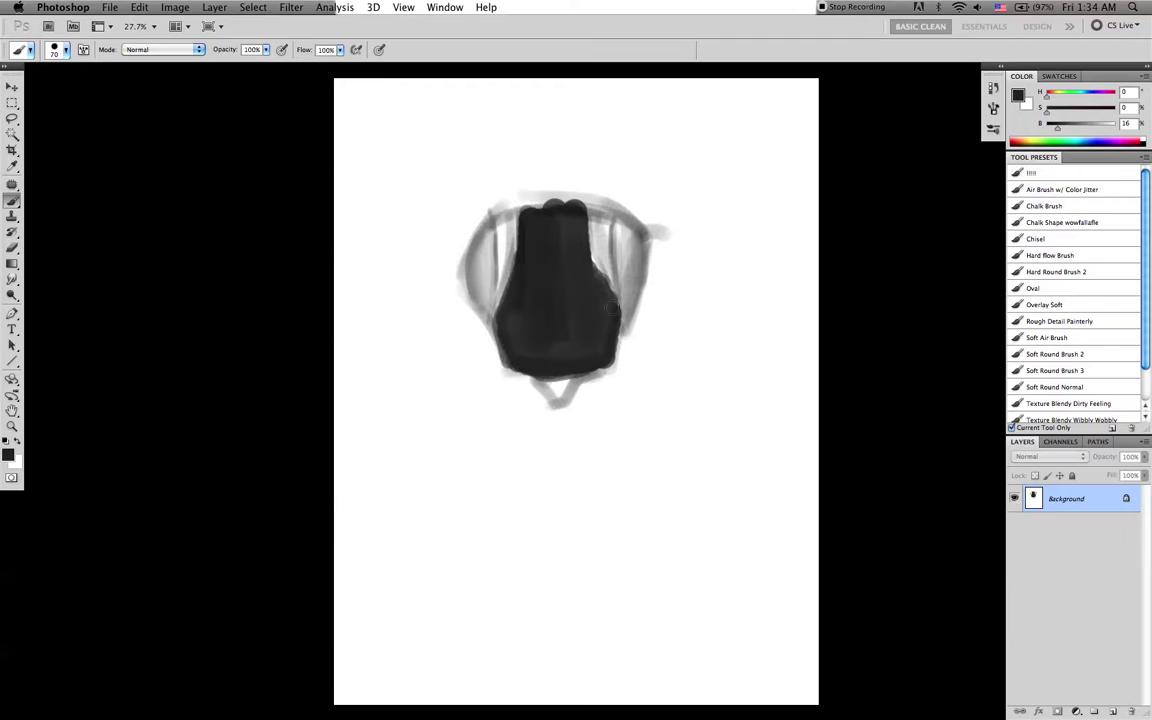
key("[")
left_click_drag(526, 196, 522, 168)
key("]")
key("]")
mouse_move(530, 224)
left_mouse_down()
mouse_move(529, 168)
mouse_move(580, 173)
mouse_move(575, 204)
mouse_move(559, 207)
mouse_move(546, 182)
mouse_move(532, 186)
mouse_move(565, 177)
mouse_move(534, 176)
mouse_move(571, 185)
left_mouse_up()
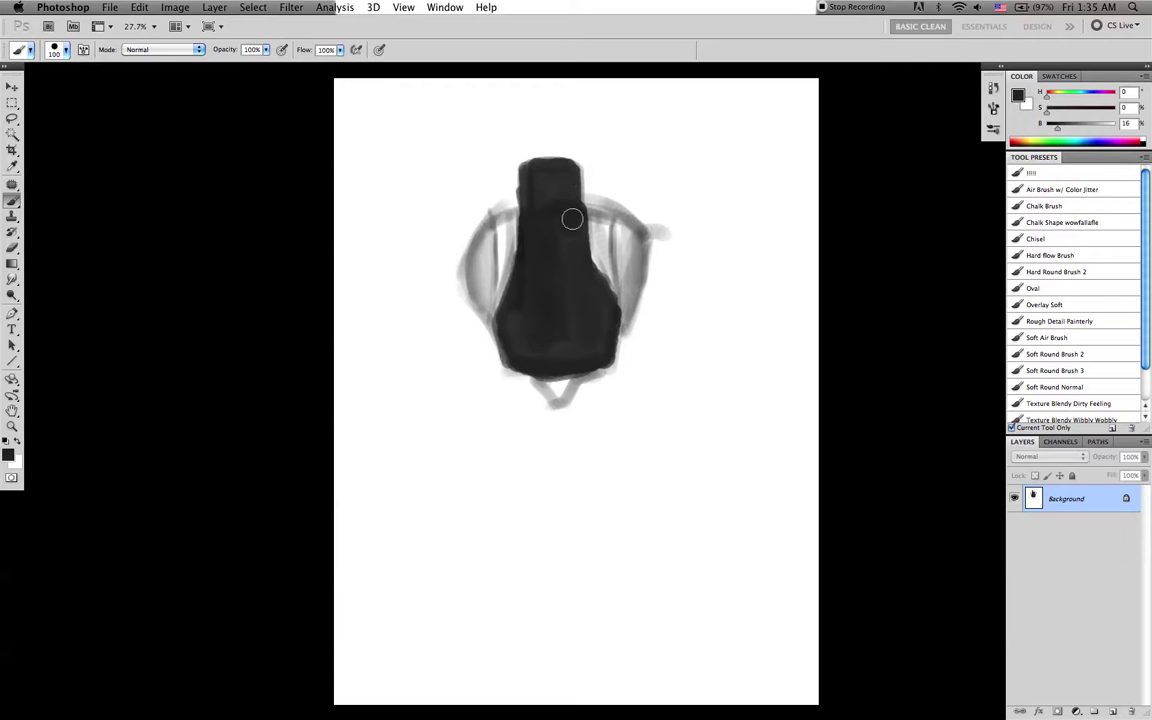
Shade the pointed tip below the body with grays sampled from the right panel and blend it with the Smudge tool
left_click(632, 253, "alt")
key("[")
key("[")
mouse_move(548, 394)
left_mouse_down()
mouse_move(623, 309)
mouse_move(556, 398)
left_mouse_up()
key("]")
key("]")
left_click(643, 239, "alt")
key("[")
key("[")
key("[")
key("[")
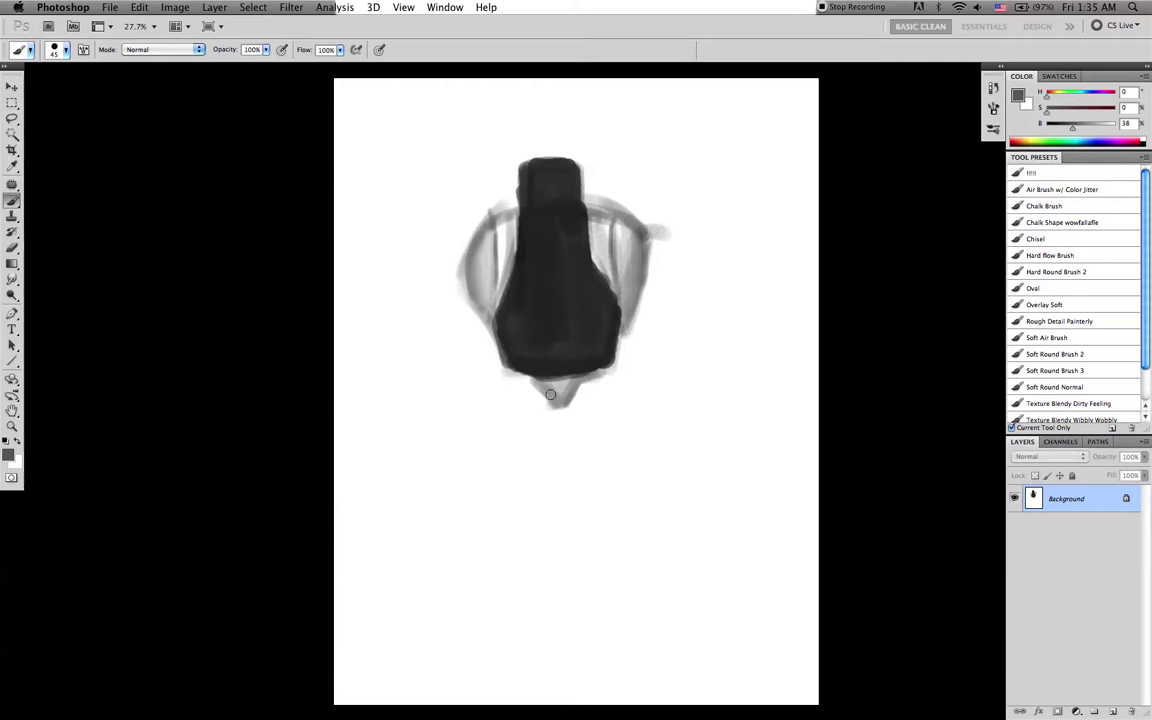
key("r")
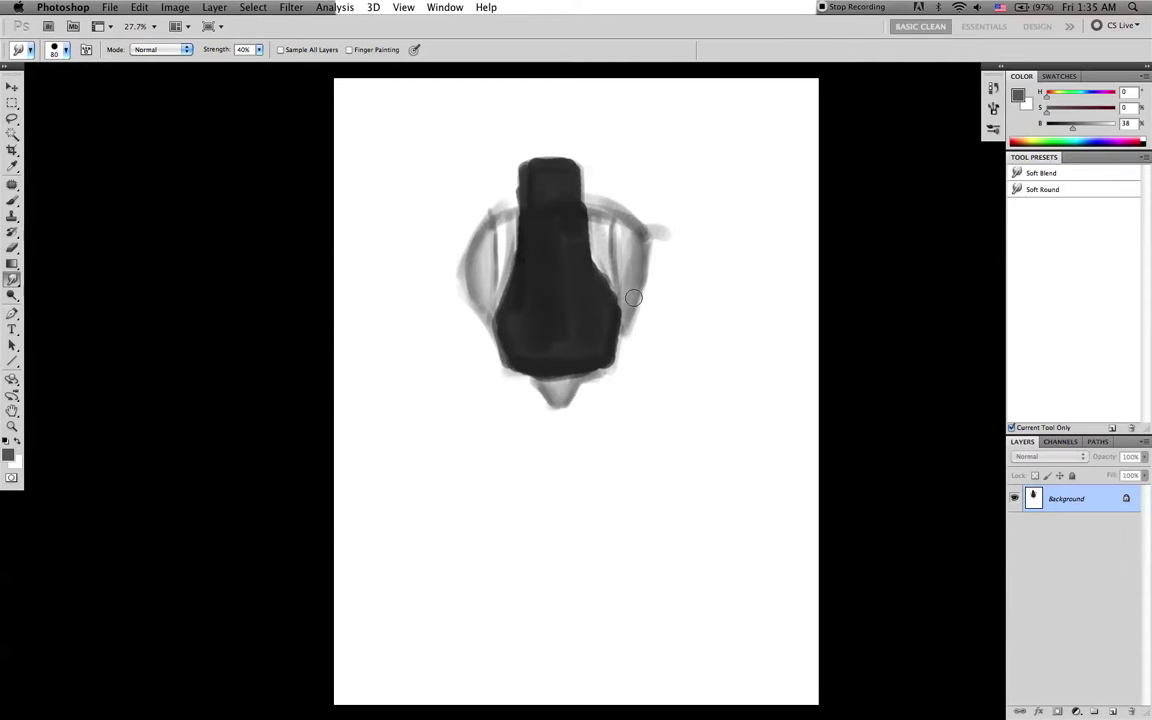
Clean up the boundary between the dark body and the right panel with a fine brush in sampled grays
key("super+f")
key("ctrl+shift+h")
key("b")
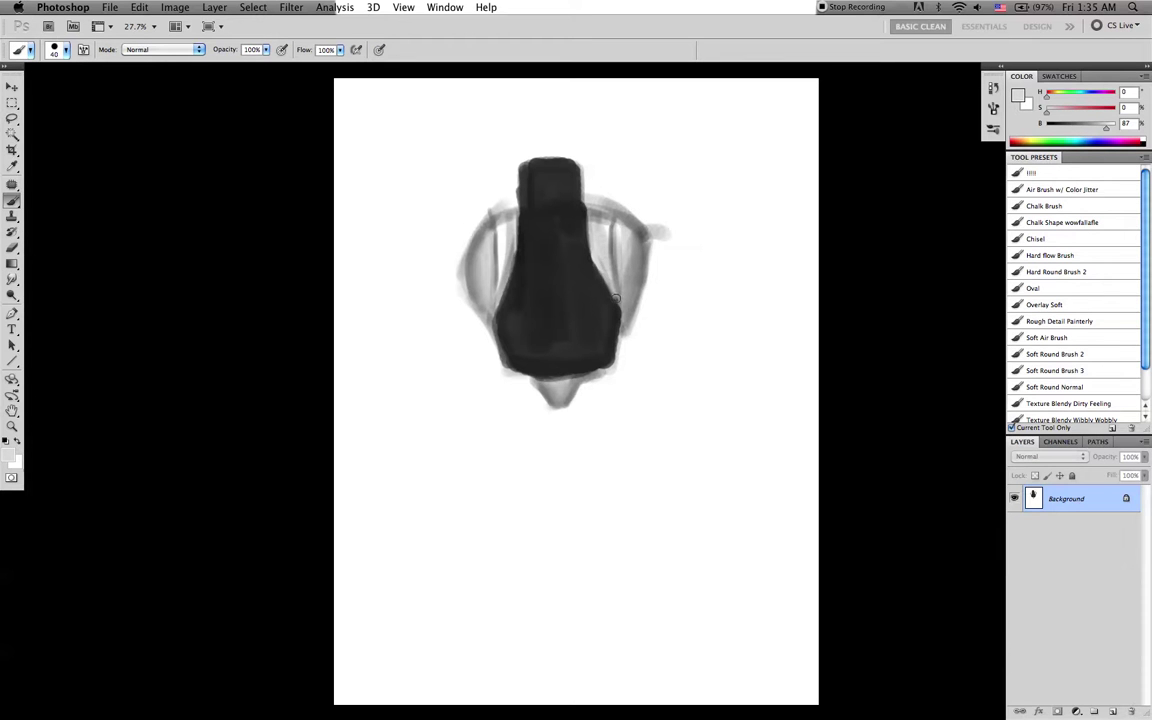
left_click(616, 295, "alt")
left_click(623, 298, "alt")
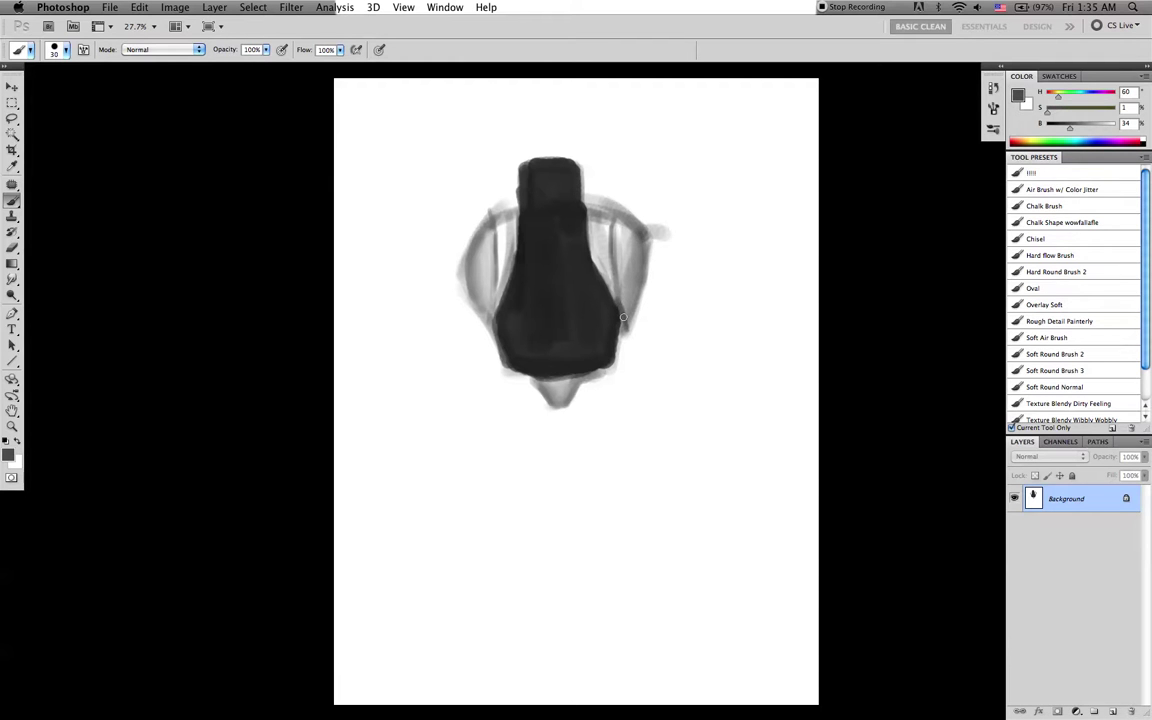
key("bracketleft")
Paint out the arc pieces on both sides of the upper block in white, enlarging the brush to 50 px
key("x")
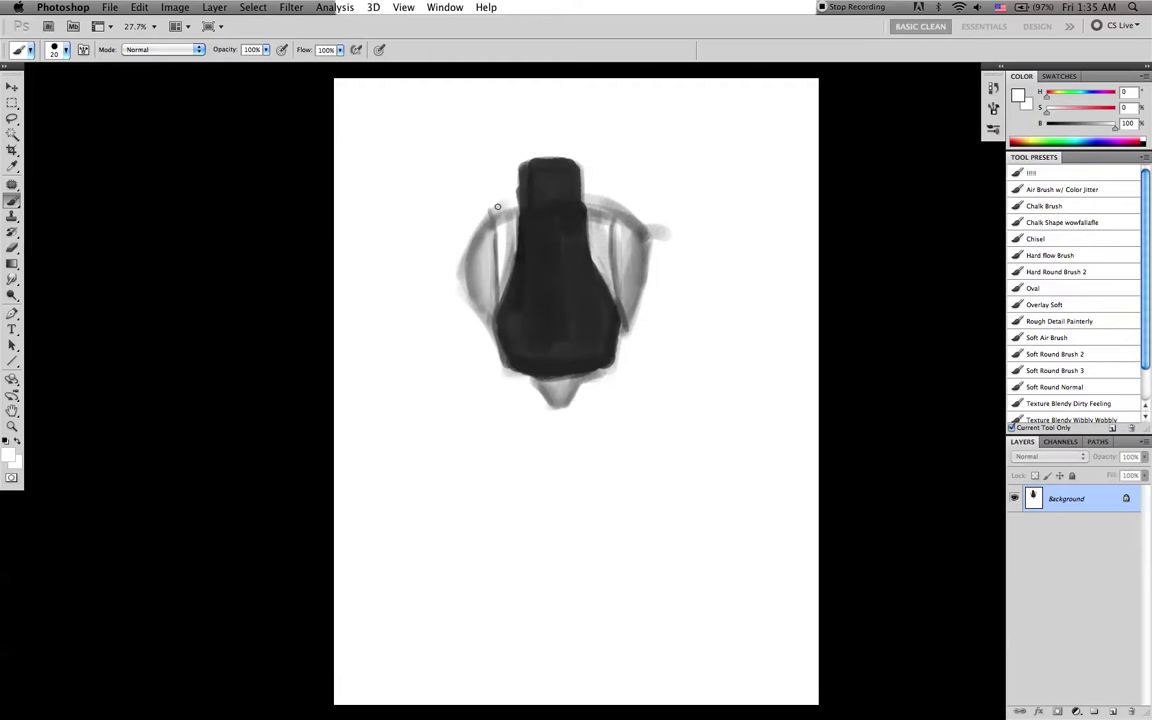
left_click(502, 234, "alt")
left_click(504, 199, "alt")
key("bracketright")
key("bracketright")
key("bracketright")
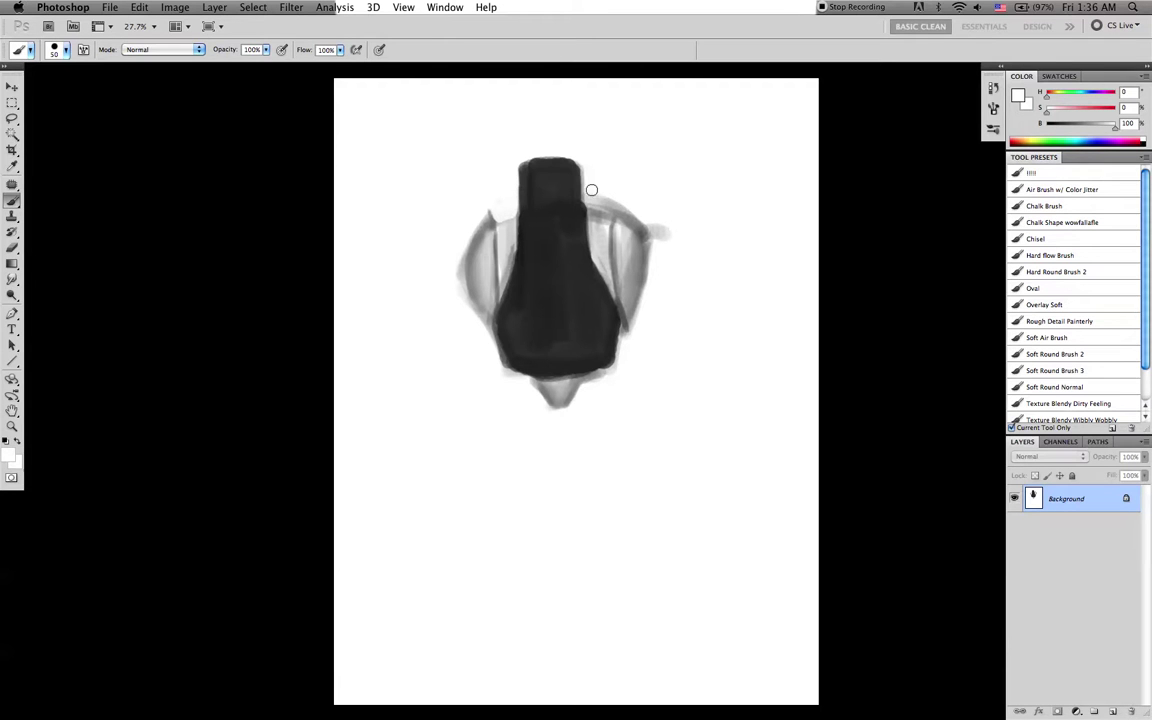
Soften the right panel with light gray and the Smudge tool, and check the drawing flipped horizontally
left_click(622, 233, "alt")
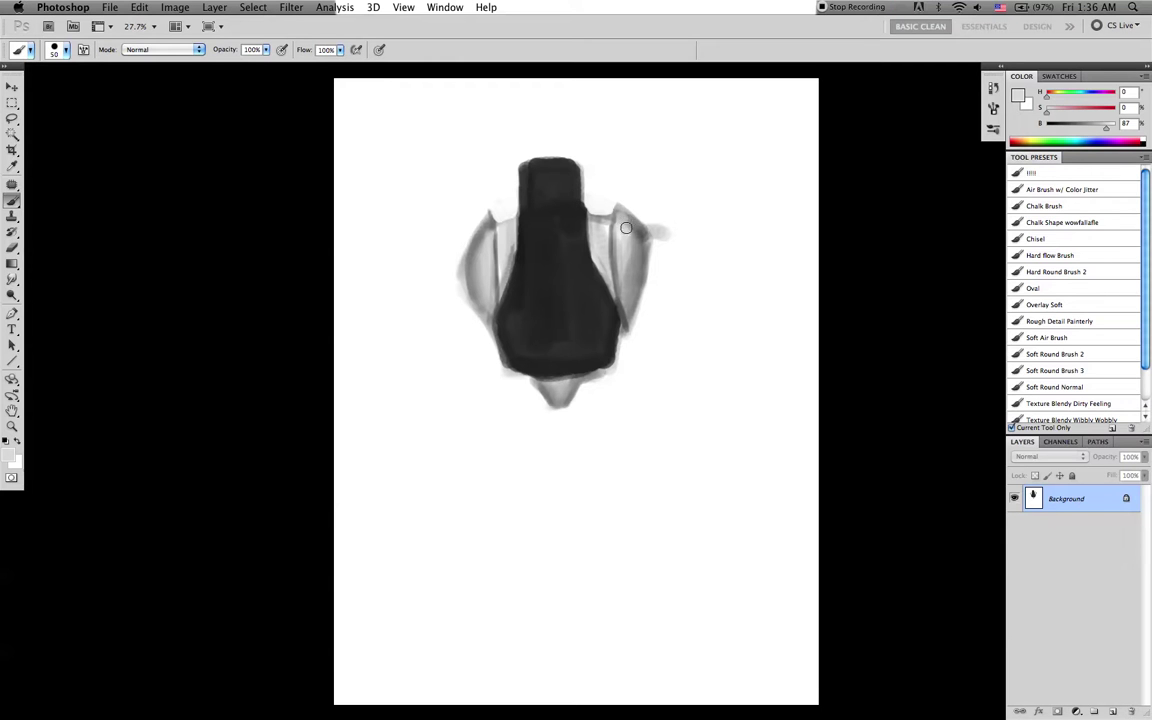
key("r")
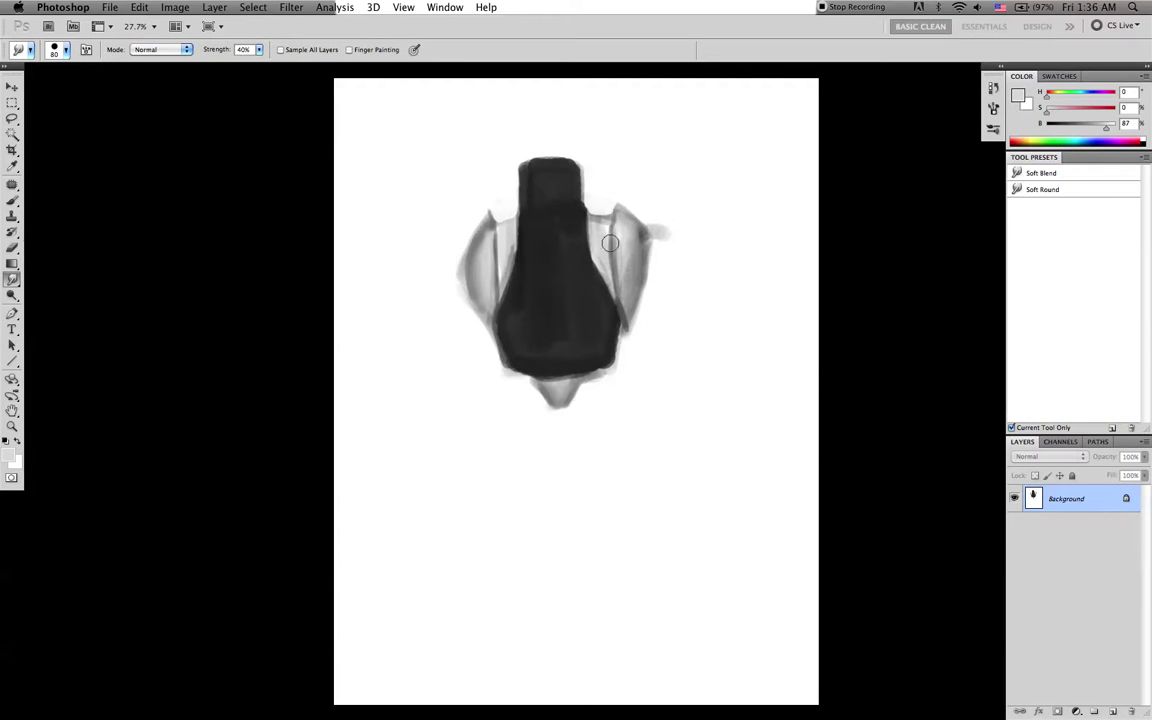
key("super+shift+h")
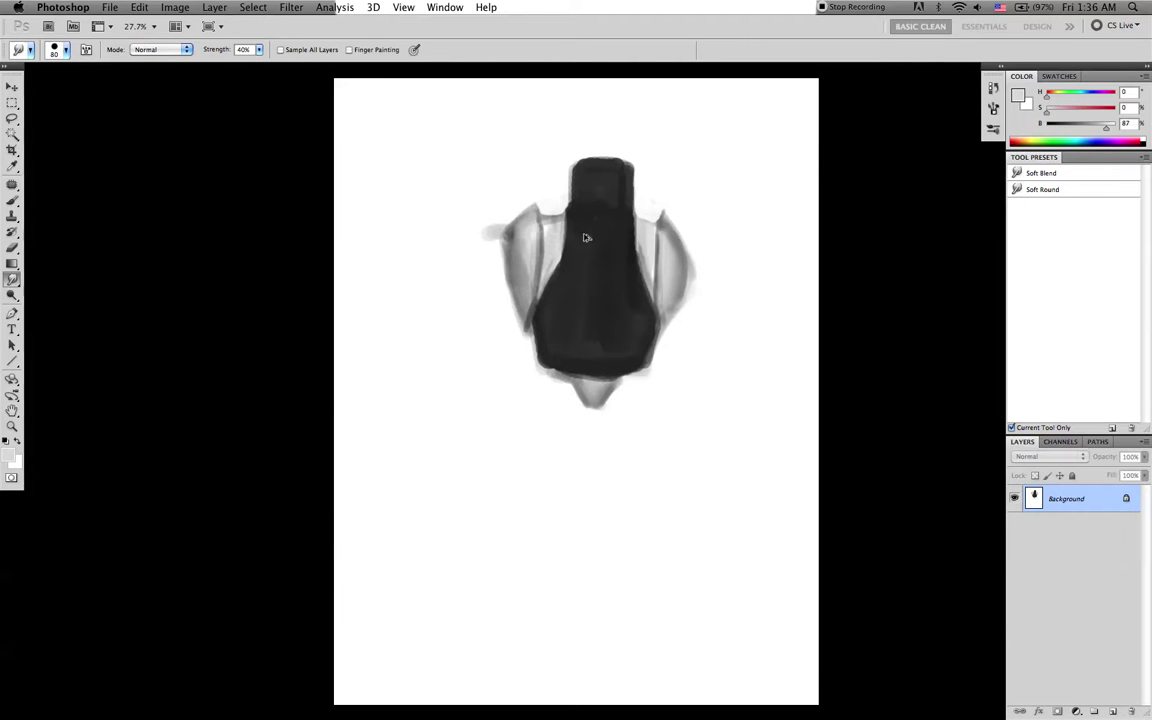
key("h")
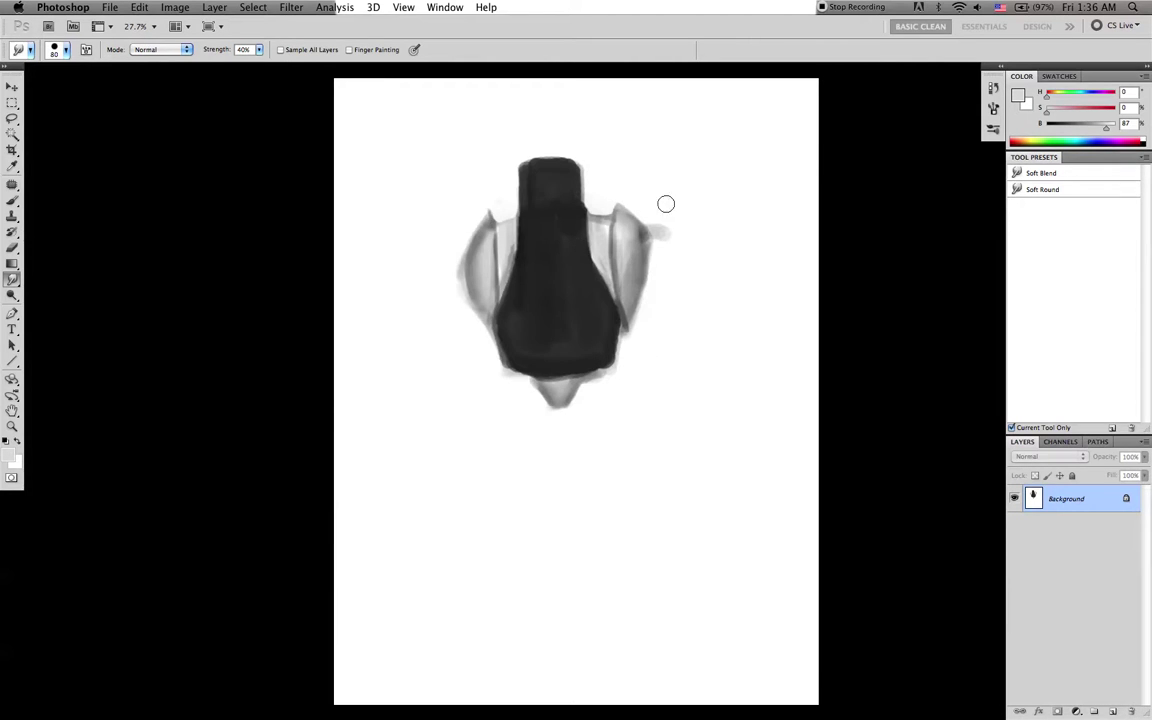
Paint out the stray smudge beside the right panel in white and draw a black V-shaped seam below the upper block with a 35 px brush
key("b")
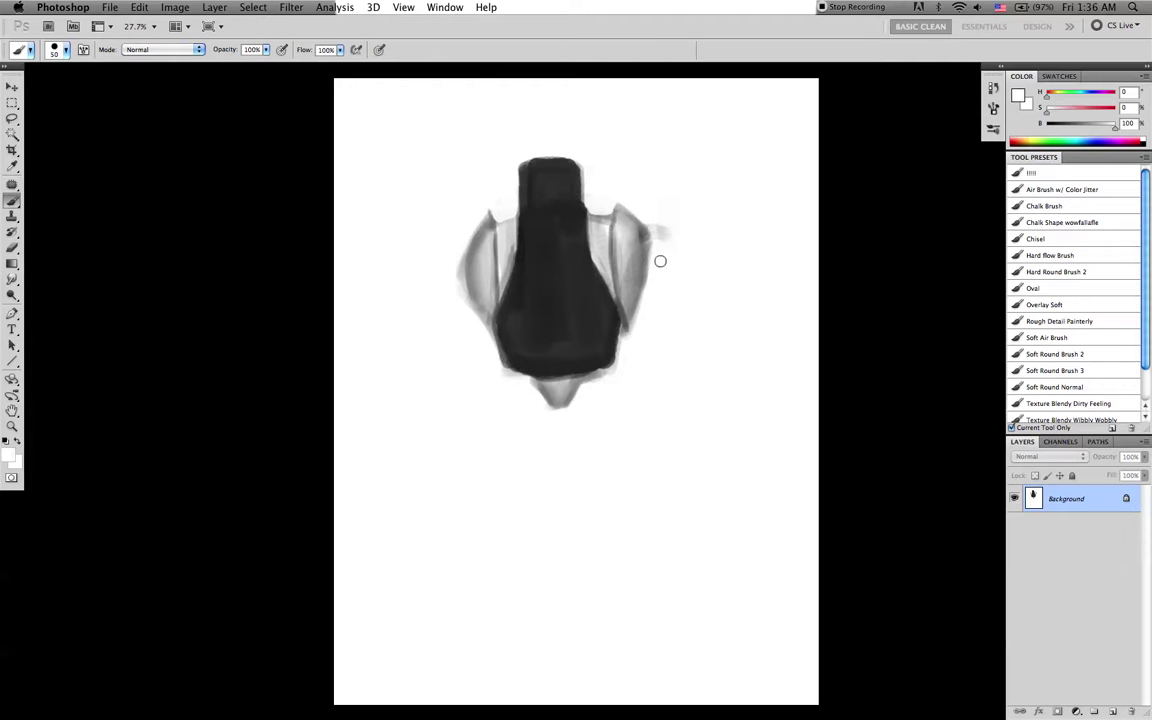
key("d")
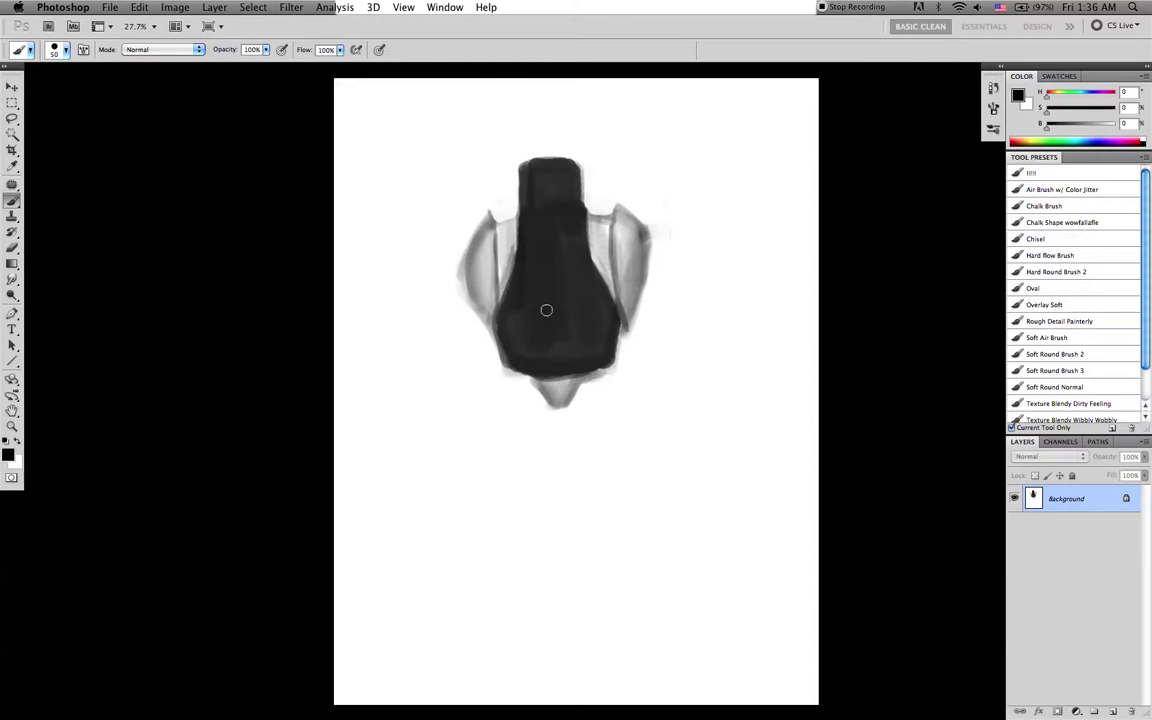
key("bracketleft")
key("bracketleft")
key("bracketleft")
key("bracketleft")
key("bracketleft")
key("bracketleft")
key("bracketleft")
left_click(559, 238, "alt")
key("d")
left_click(598, 230, "alt")
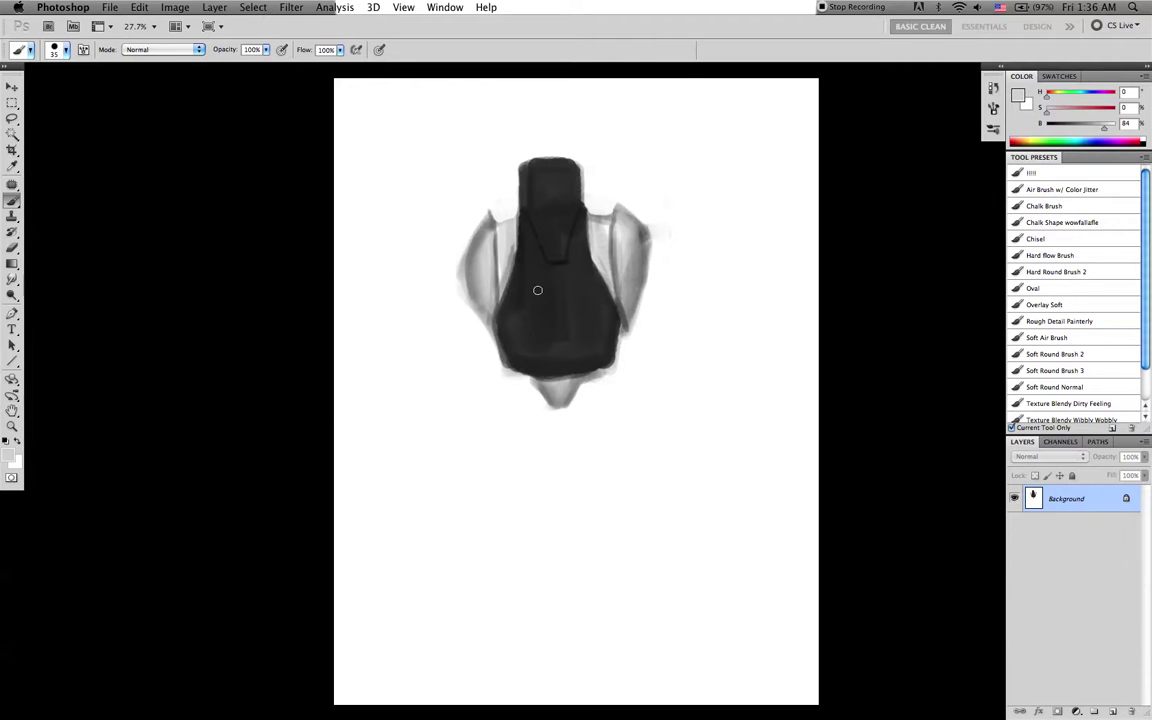
Fill in the upper block and its V-shaped lower end with dark grays sampled from the body, evening out the block's edges
left_click(562, 343, "alt")
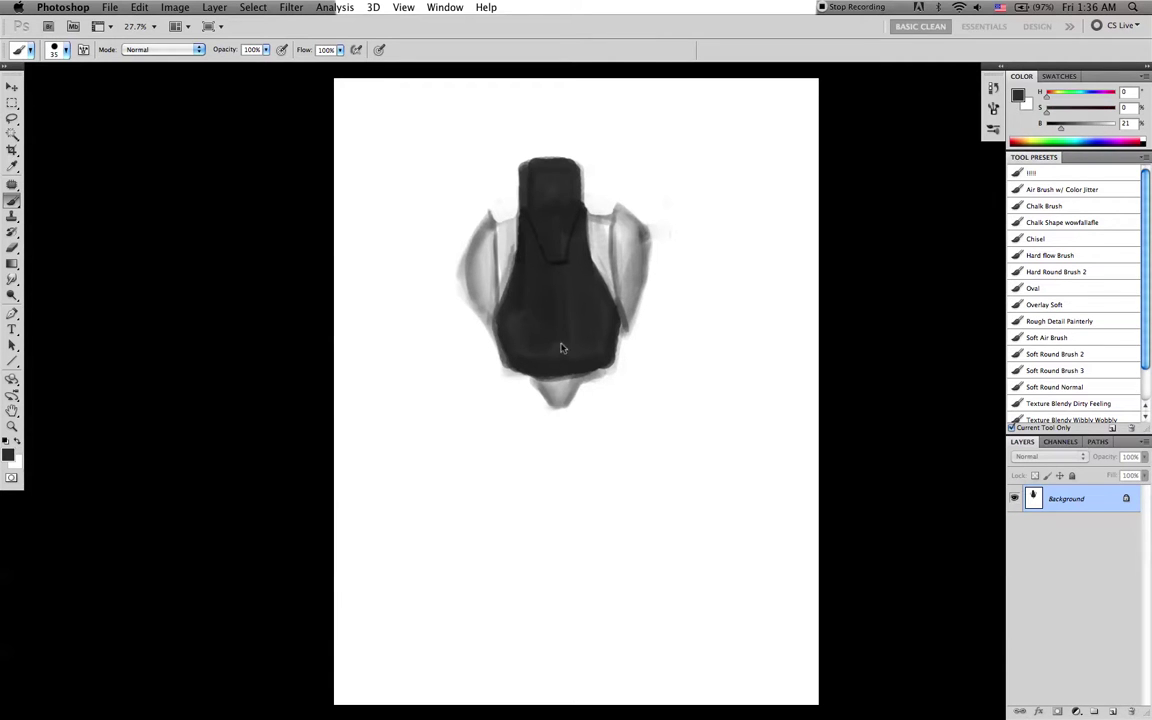
left_click(551, 202, "alt")
key("bracketright")
mouse_move(544, 185)
left_mouse_down()
mouse_move(547, 242)
mouse_move(530, 195)
mouse_move(557, 251)
mouse_move(552, 177)
mouse_move(556, 259)
mouse_move(548, 201)
mouse_move(548, 255)
left_mouse_up()
left_click(518, 283, "alt")
key("bracketleft")
key("bracketleft")
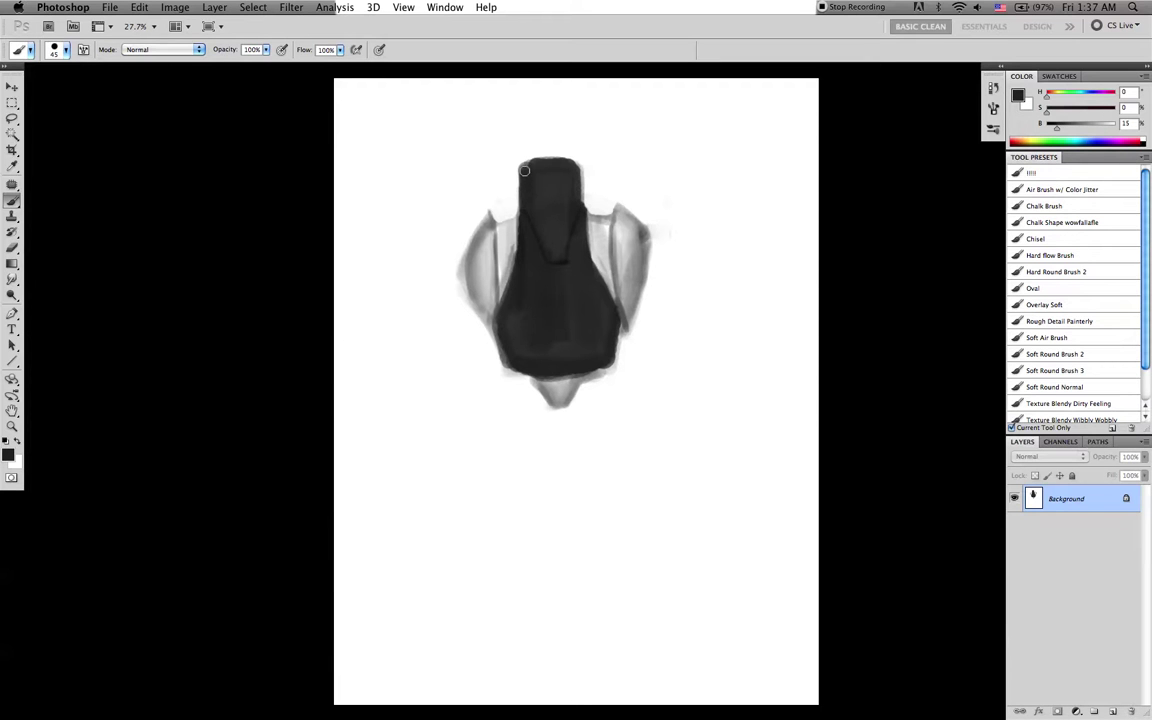
left_click_drag(548, 167, 562, 163)
key("bracketright")
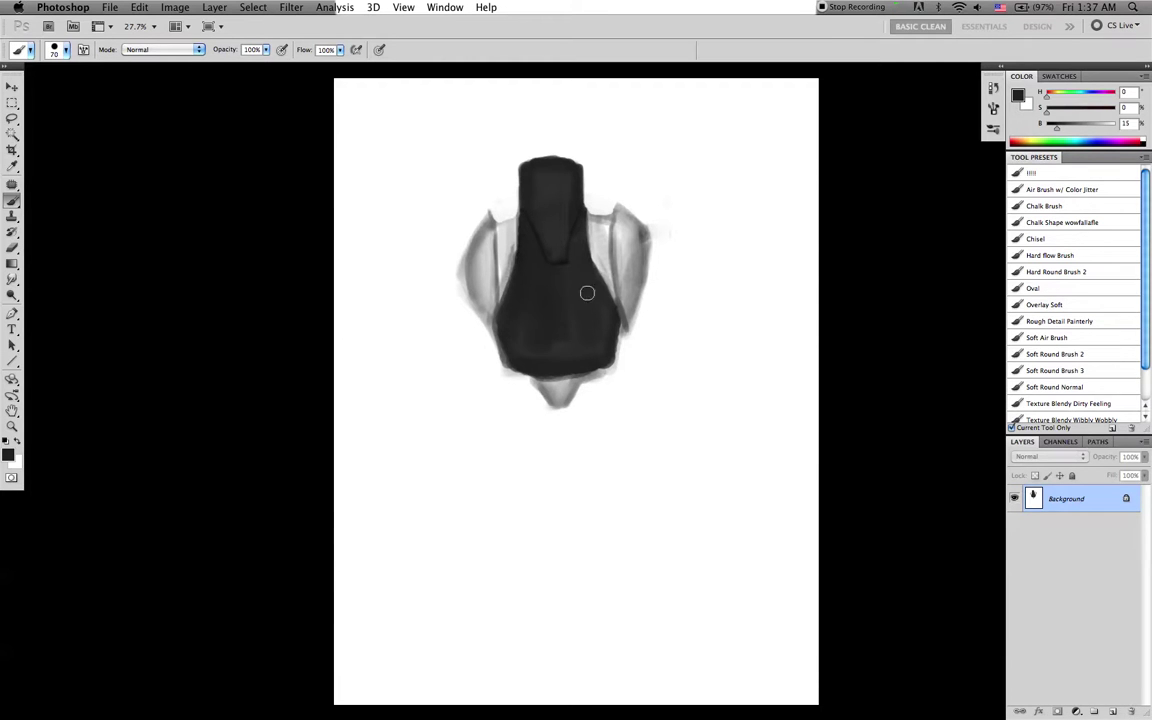
Smooth the lower body with a large brush in sampled dark gray and flip the canvas horizontally
key("bracketright")
mouse_move(593, 330)
left_mouse_down()
mouse_move(589, 343)
mouse_move(579, 338)
left_mouse_up()
left_click(577, 318, "alt")
key("super+shift+h")
key("super+shift+h")
key("super+alt+z")
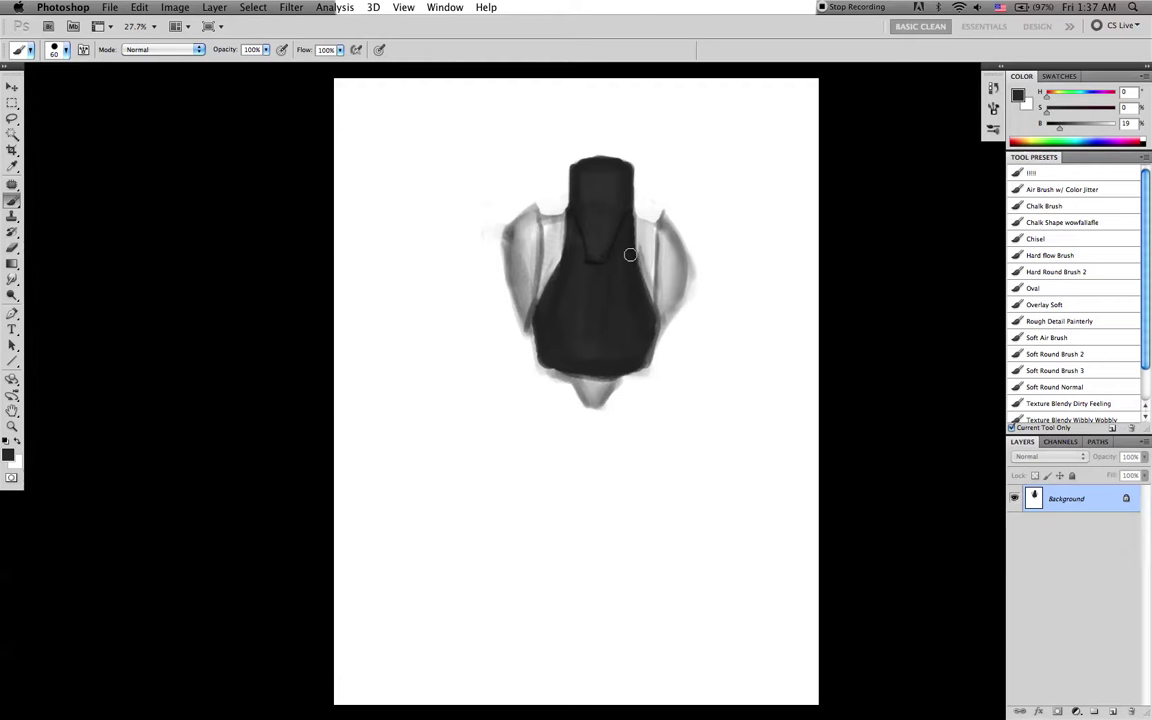
Clean up the upper block's edge in white and touch up the left panel with grays sampled from it
key("x")
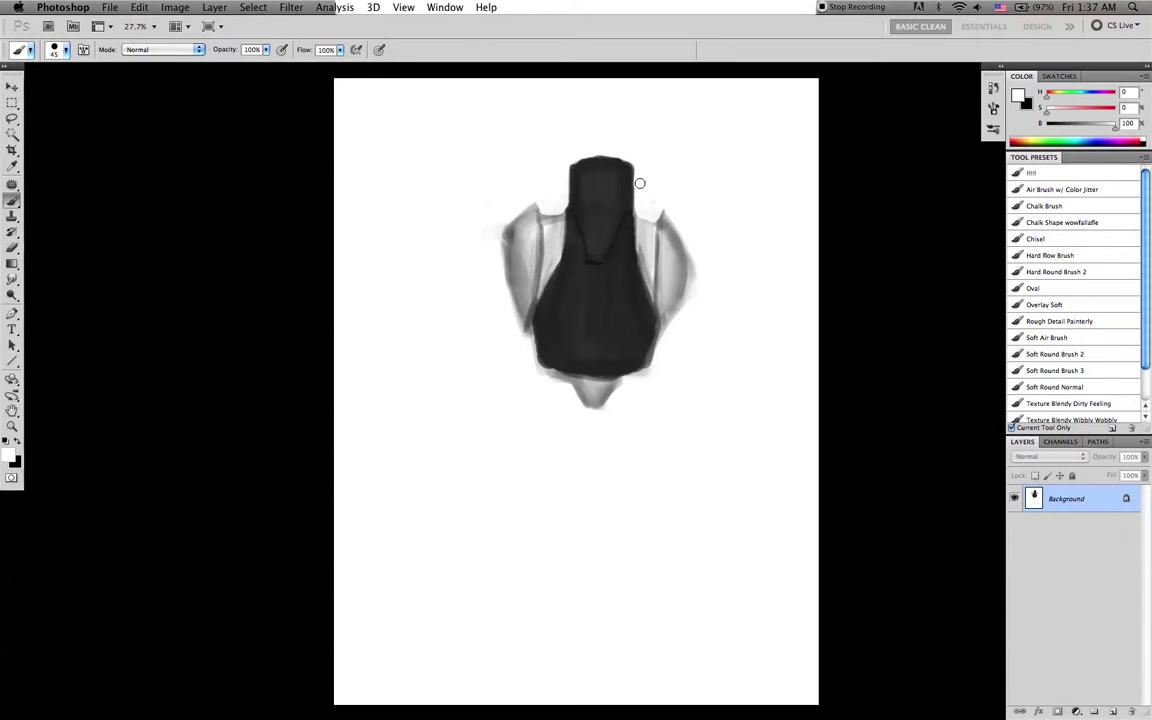
left_click(529, 249, "alt")
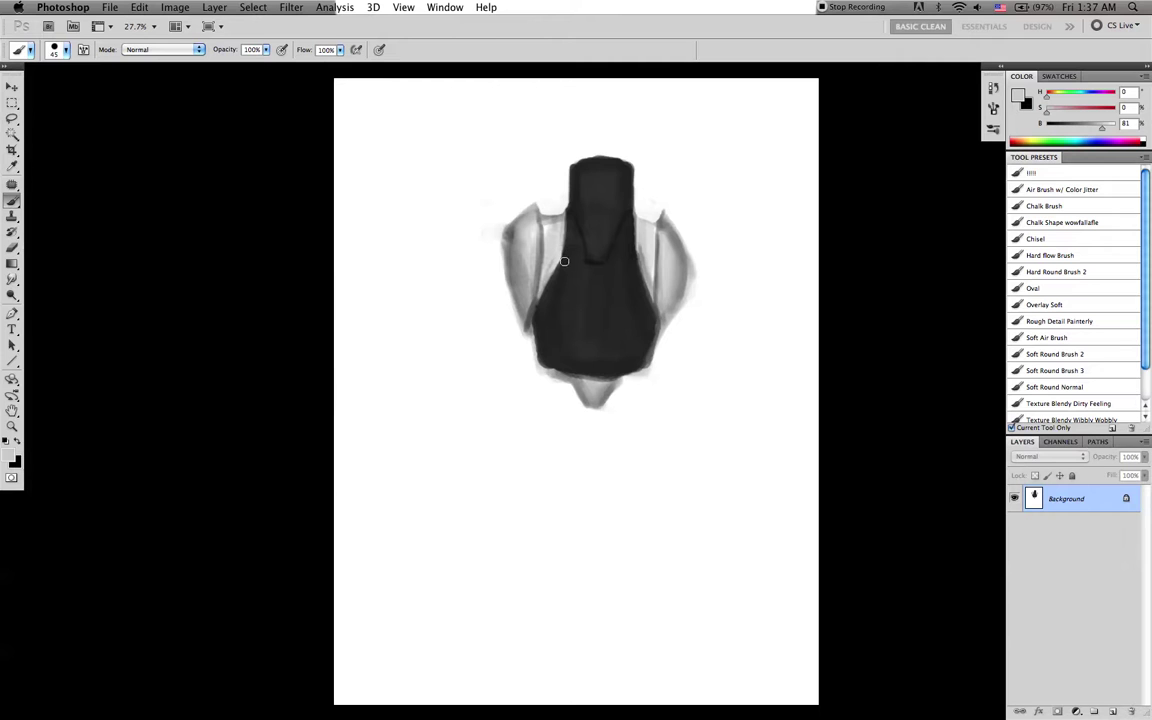
key("bracketleft")
left_click(510, 285, "alt")
left_click(510, 233, "alt")
Draw thin gray seam lines fanning down the dark lower body with a 10 to 15 px brush
key("bracketleft")
key("bracketleft")
key("bracketleft")
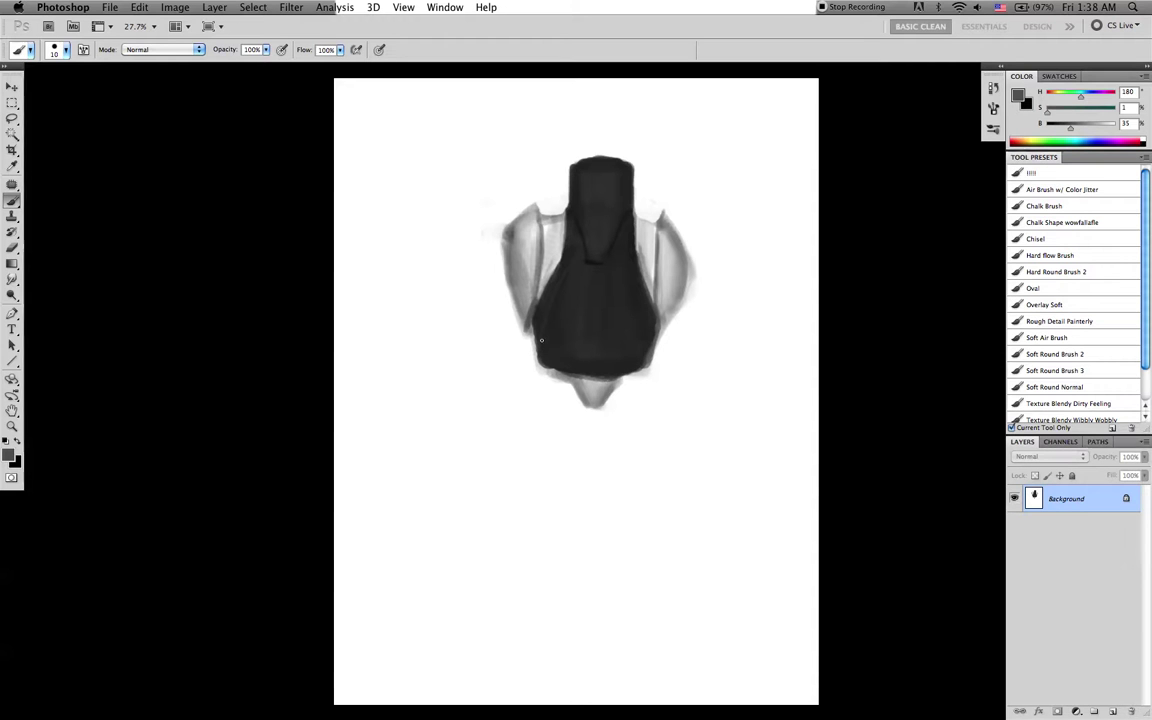
left_click_drag(582, 272, 566, 370)
key("]")
left_click_drag(597, 270, 594, 356)
left_click_drag(610, 266, 624, 366)
key("]")
key("]")
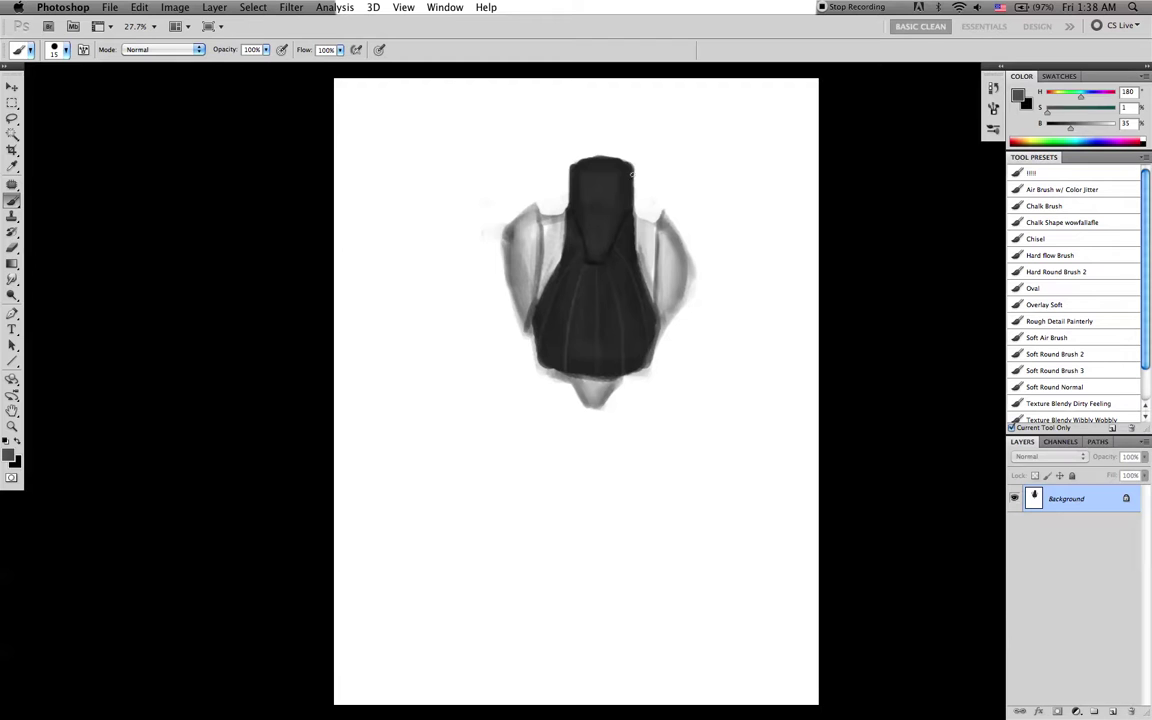
Darken the outer upper corner of the left panel in black with a 50 px brush and undo the trial arm strokes
key("d")
key("bracketright")
key("bracketright")
key("bracketright")
key("bracketright")
key("bracketright")
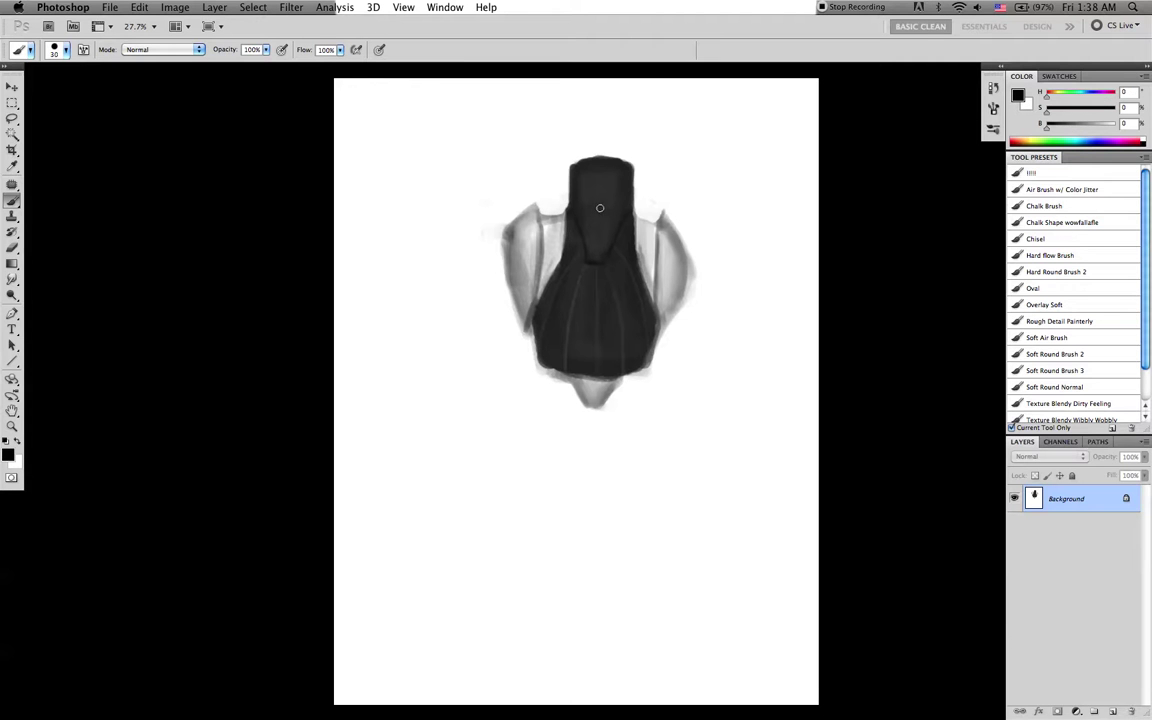
key("bracketright")
key("bracketright")
key("bracketright")
key("bracketleft")
mouse_move(510, 238)
left_mouse_down()
mouse_move(507, 264)
mouse_move(510, 238)
mouse_move(493, 241)
mouse_move(471, 278)
mouse_move(489, 240)
mouse_move(458, 291)
mouse_move(493, 264)
left_mouse_up()
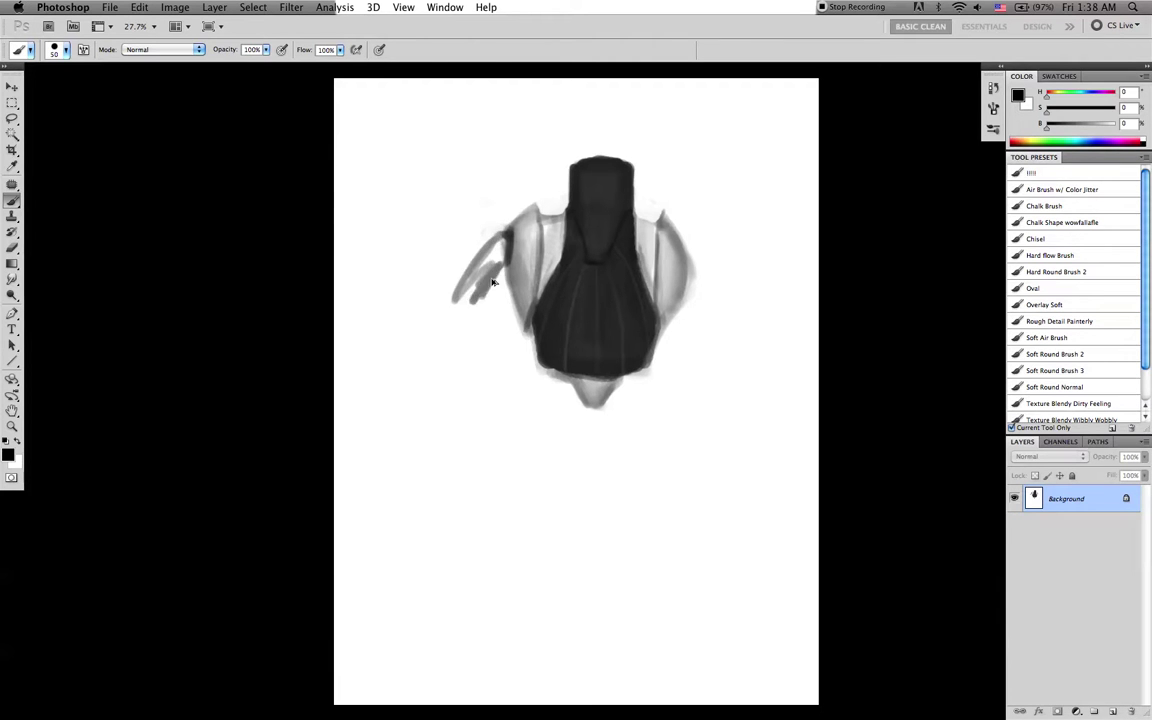
key("ctrl+z")
Rough in an upper arm hanging from the left panel's outer corner in black, enlarging the brush to 70 px
left_click_drag(508, 240, 502, 360)
key("bracketright")
key("bracketright")
left_click_drag(510, 282, 504, 380)
mouse_move(493, 316)
left_mouse_down()
mouse_move(485, 384)
mouse_move(503, 380)
mouse_move(481, 374)
mouse_move(483, 265)
mouse_move(477, 288)
mouse_move(494, 243)
mouse_move(472, 300)
left_mouse_up()
left_click_drag(497, 258, 478, 311)
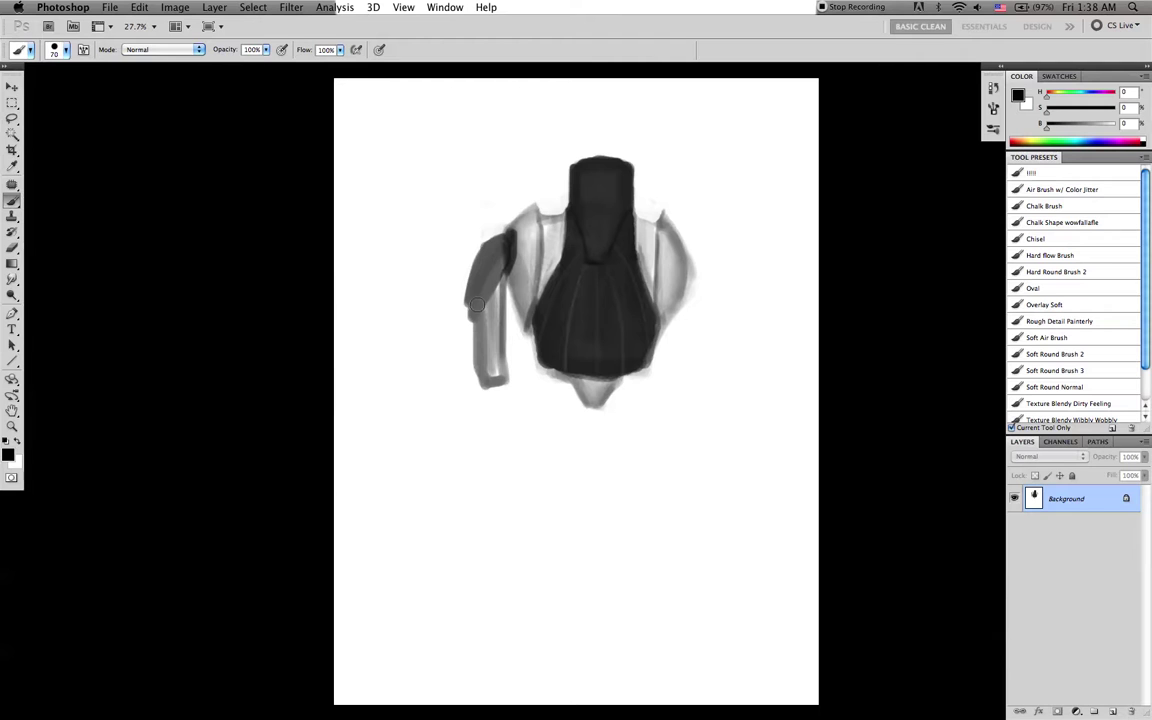
Fill the open lower half of the arm with a mid gray sampled from its shoulder
key("bracketleft")
key("bracketleft")
left_click(497, 272, "alt")
key("bracketright")
mouse_move(498, 284)
left_mouse_down()
mouse_move(492, 361)
mouse_move(493, 280)
mouse_move(491, 371)
mouse_move(475, 307)
mouse_move(495, 370)
left_mouse_up()
mouse_move(496, 316)
left_mouse_down()
mouse_move(497, 372)
mouse_move(483, 377)
left_mouse_up()
Extend the outer and inner edges of the arm downward in the same mid gray with a smaller brush
key("bracketleft")
key("bracketleft")
key("bracketleft")
left_click_drag(471, 330, 483, 397)
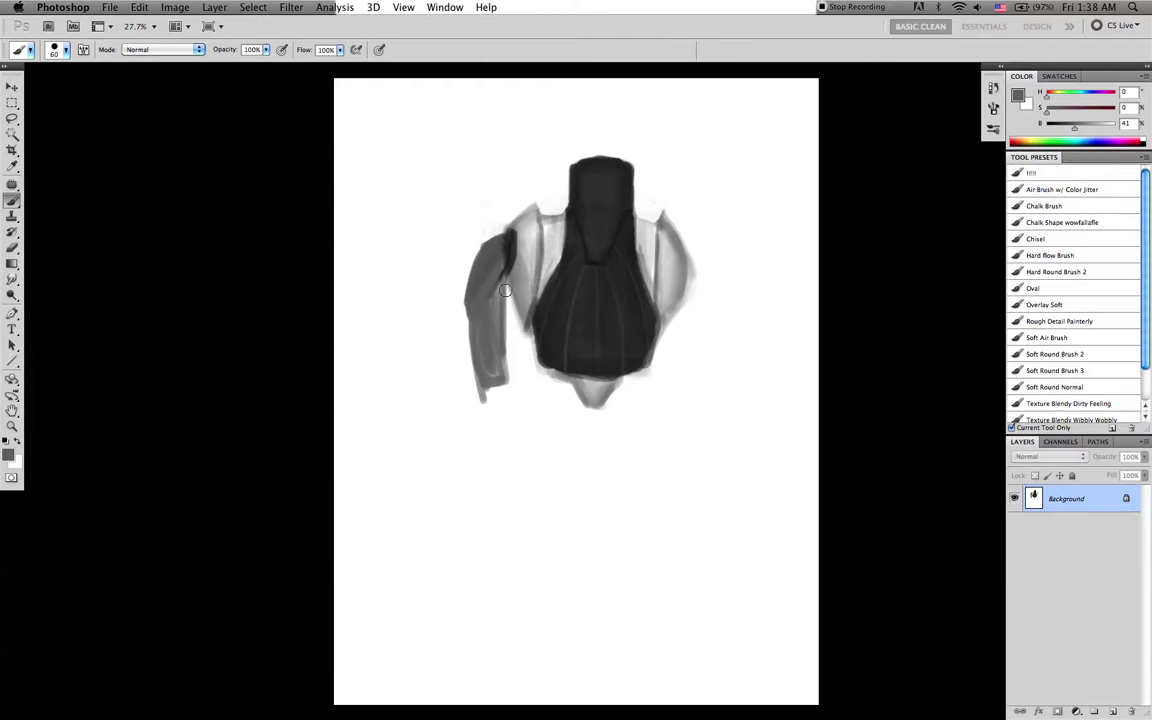
mouse_move(502, 280)
left_mouse_down()
mouse_move(516, 407)
mouse_move(506, 378)
mouse_move(495, 409)
mouse_move(503, 364)
mouse_move(492, 396)
left_mouse_up()
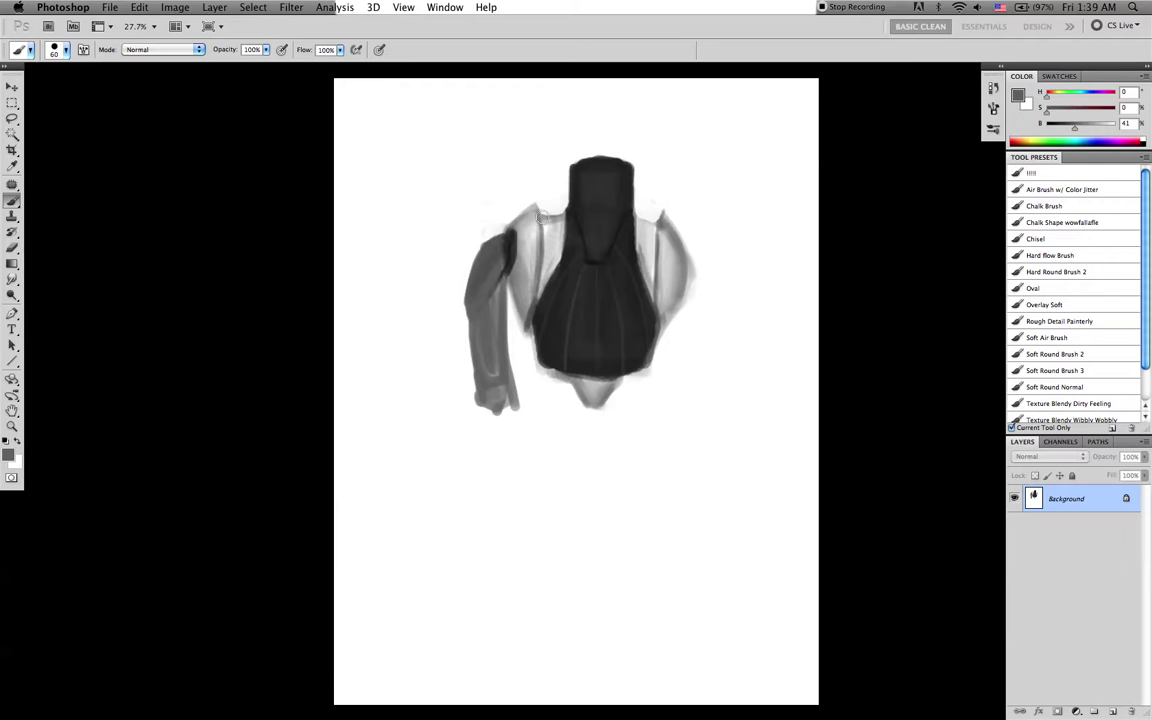
Paint a small black wedge beside the base of the upper block and a dark contour down the arm with a 30 px brush
key("d")
key("bracketleft")
key("bracketleft")
key("bracketleft")
key("bracketleft")
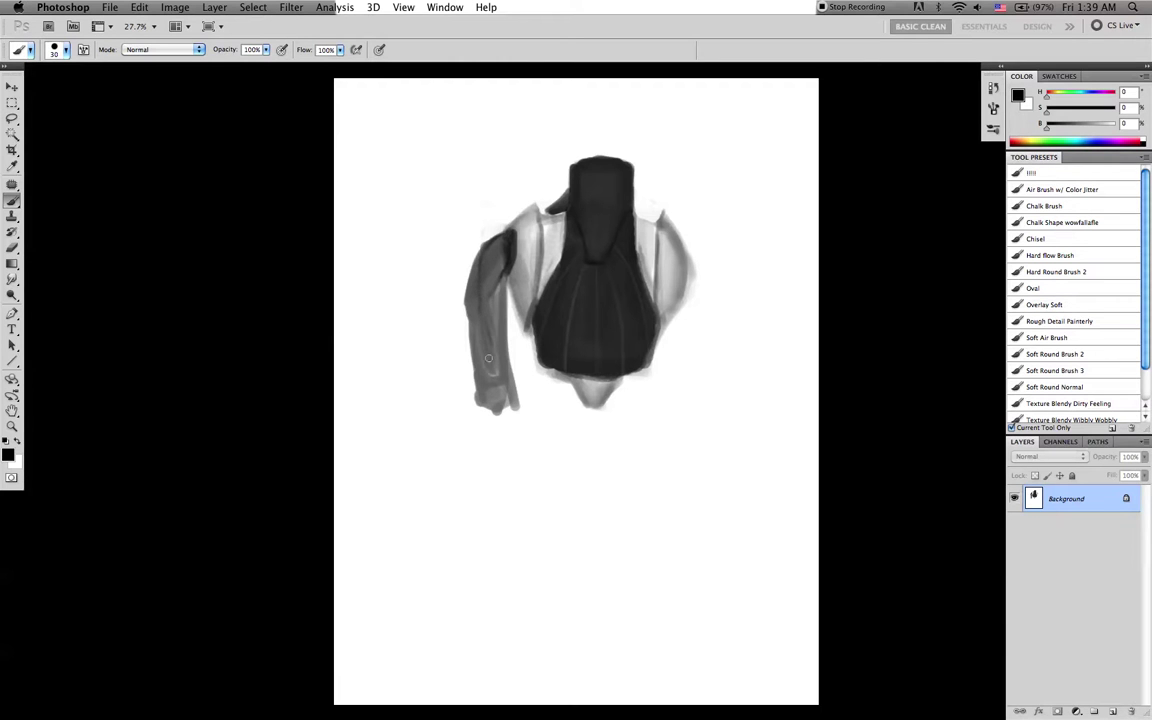
left_click_drag(476, 288, 495, 364)
Build up the arm's inner edge beside the left panel with grays sampled from the arm, using a brush of about 50 px
left_click(492, 320, "alt")
key("bracketright")
key("bracketright")
left_click_drag(501, 290, 513, 346)
left_click(496, 252, "alt")
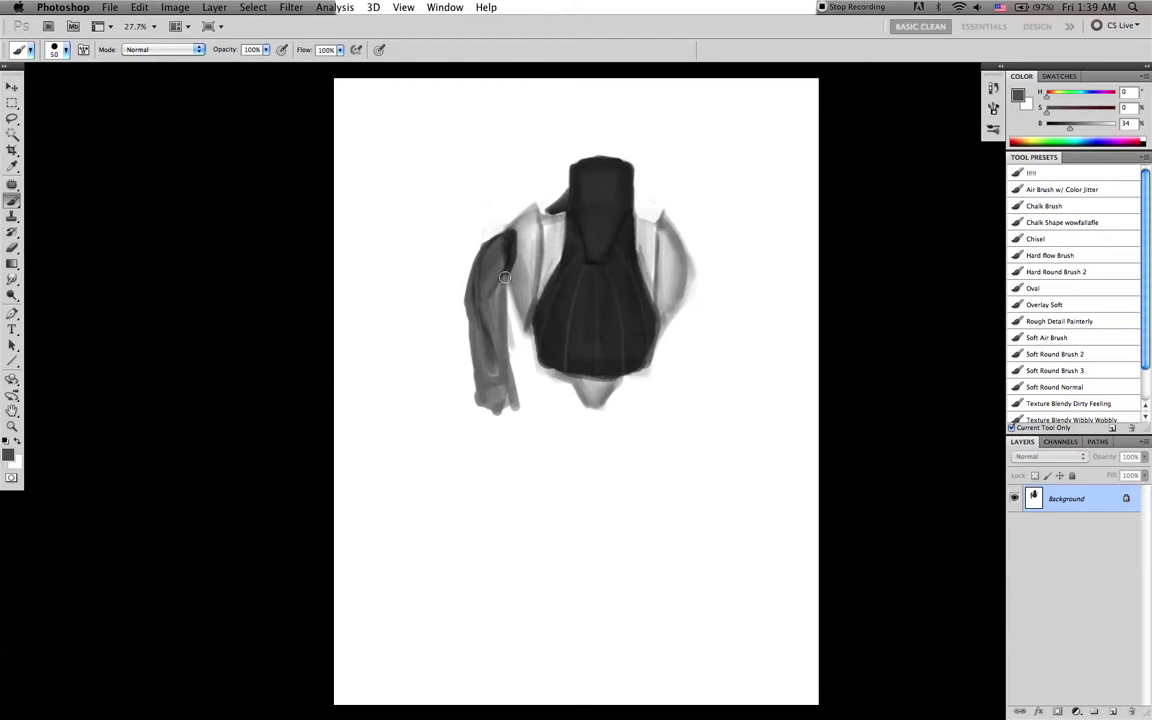
left_click(512, 271, "alt")
left_click_drag(513, 264, 505, 336)
key("]")
left_click(499, 291, "alt")
mouse_move(512, 280)
left_mouse_down()
mouse_move(505, 338)
mouse_move(513, 264)
mouse_move(511, 305)
left_mouse_up()
Darken the arm's inner edge below the shoulder with a sampled near-black gray and a 70 px brush
key("]")
left_click(510, 244, "alt")
key("]")
left_click_drag(510, 248, 513, 346)
left_click(510, 240, "alt")
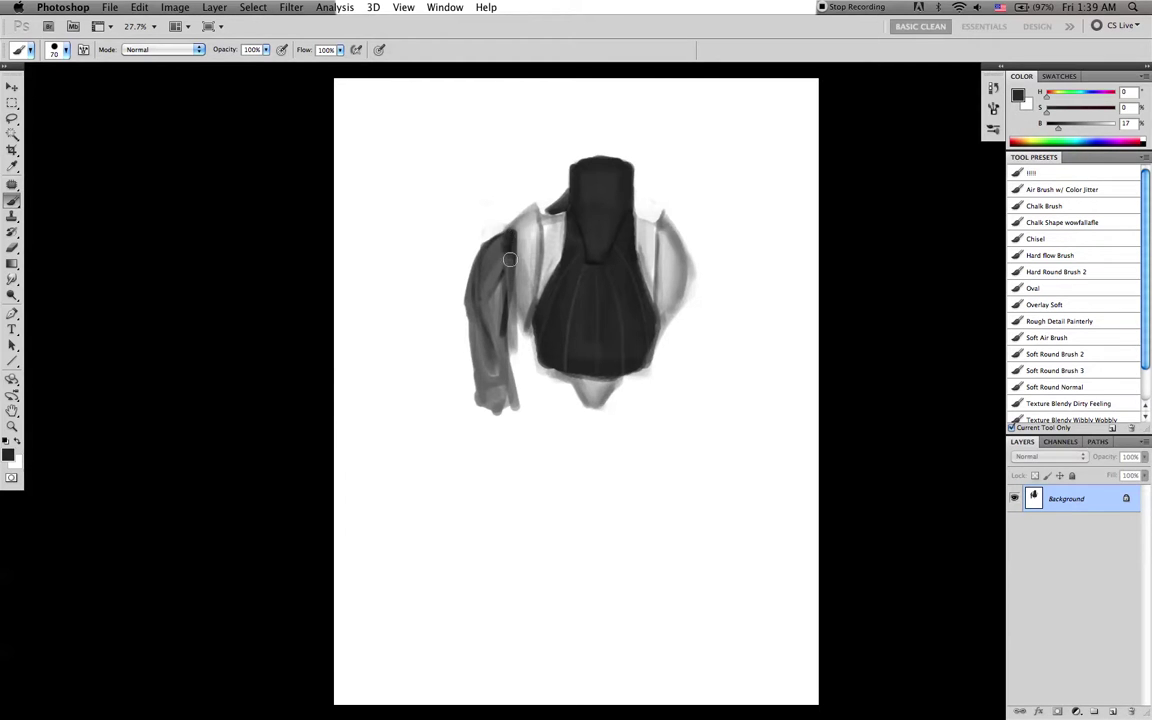
Lengthen the arm down to the elbow with long dark strokes along its inner side and center
left_click_drag(508, 245, 508, 429)
left_click_drag(489, 353, 511, 427)
left_click_drag(492, 376, 514, 437)
key("]")
key("]")
mouse_move(511, 341)
left_mouse_down()
mouse_move(523, 447)
mouse_move(496, 404)
mouse_move(498, 382)
mouse_move(507, 431)
mouse_move(486, 337)
mouse_move(516, 446)
left_mouse_up()
left_click_drag(507, 380, 525, 444)
Brush a lighter gray sampled from the arm along its middle between the dark contours
left_click(496, 315, "alt")
left_click_drag(498, 319, 510, 402)
mouse_move(507, 286)
left_mouse_down()
mouse_move(505, 355)
mouse_move(505, 337)
left_mouse_up()
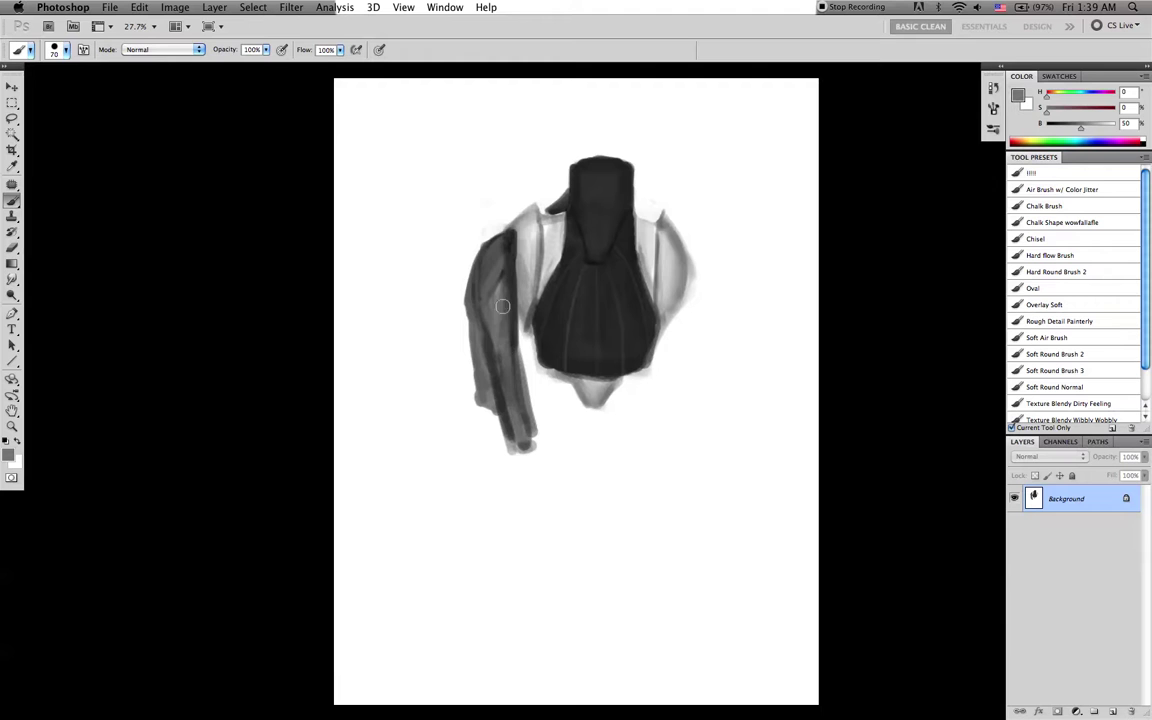
Shade dark folds across the upper arm in a sampled dark gray with a 35 px brush and switch to the Smudge tool
left_click(514, 250, "alt")
key("bracketleft")
key("bracketleft")
key("bracketleft")
key("bracketleft")
key("bracketleft")
left_click_drag(506, 298, 482, 315)
key("r")
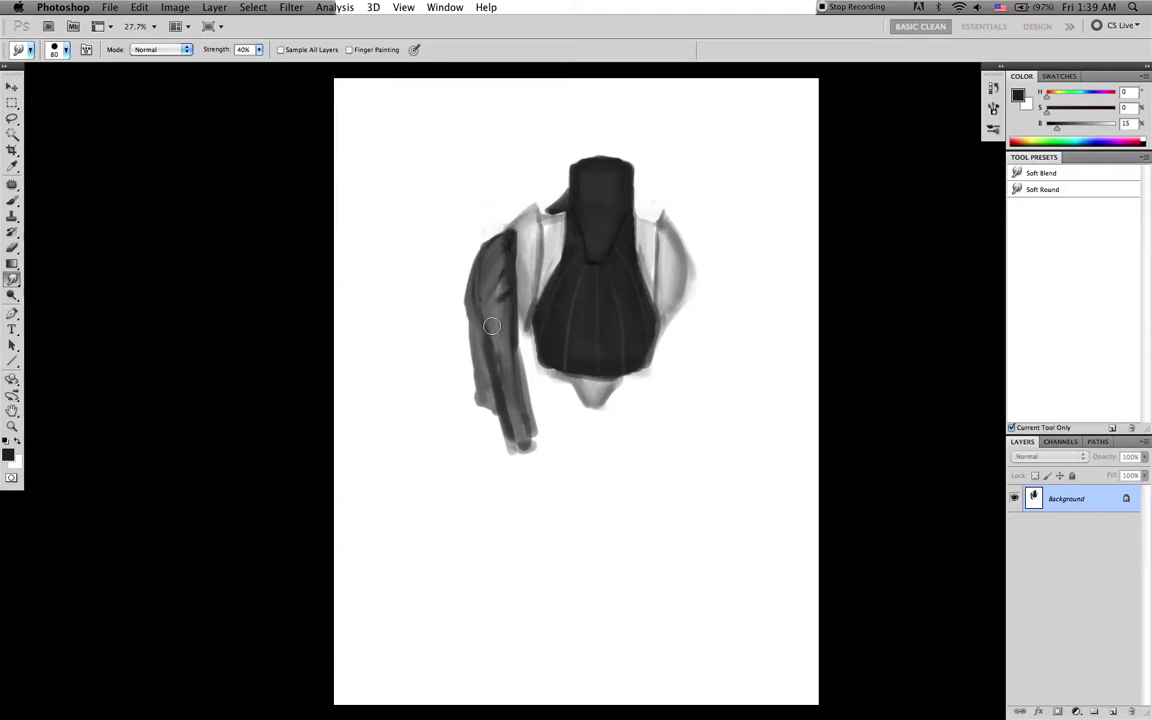
Trim the arm's outer lower edge by painting over it in white with a 70 px brush
key("b")
left_click(430, 296, "alt")
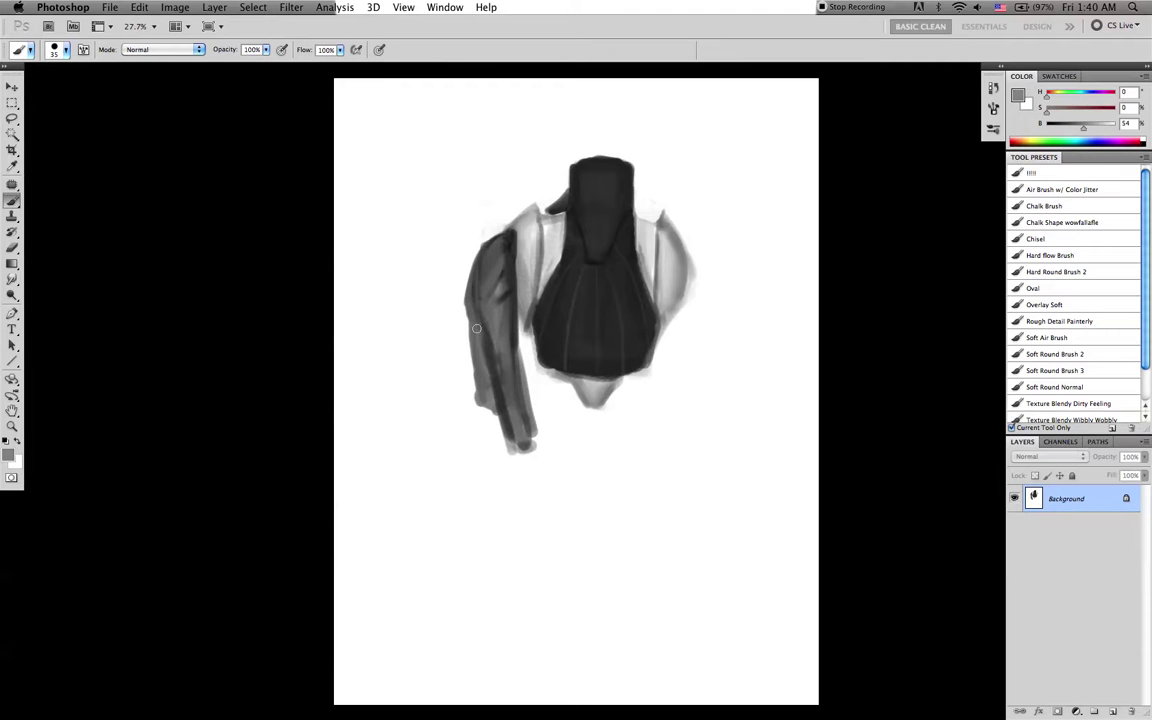
key("bracketright")
key("bracketright")
key("bracketright")
key("bracketright")
left_click_drag(470, 347, 481, 402)
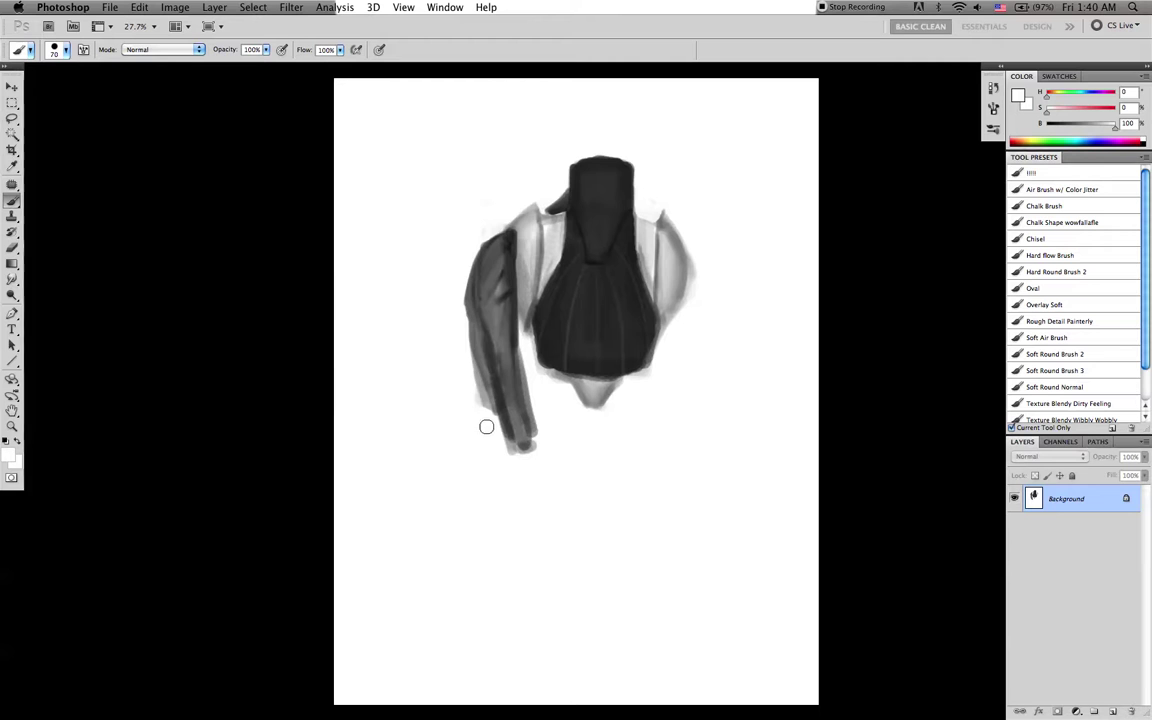
Darken the arm down to the elbow and refine its outer and inner edges with a sampled dark gray
left_click(496, 377, "alt")
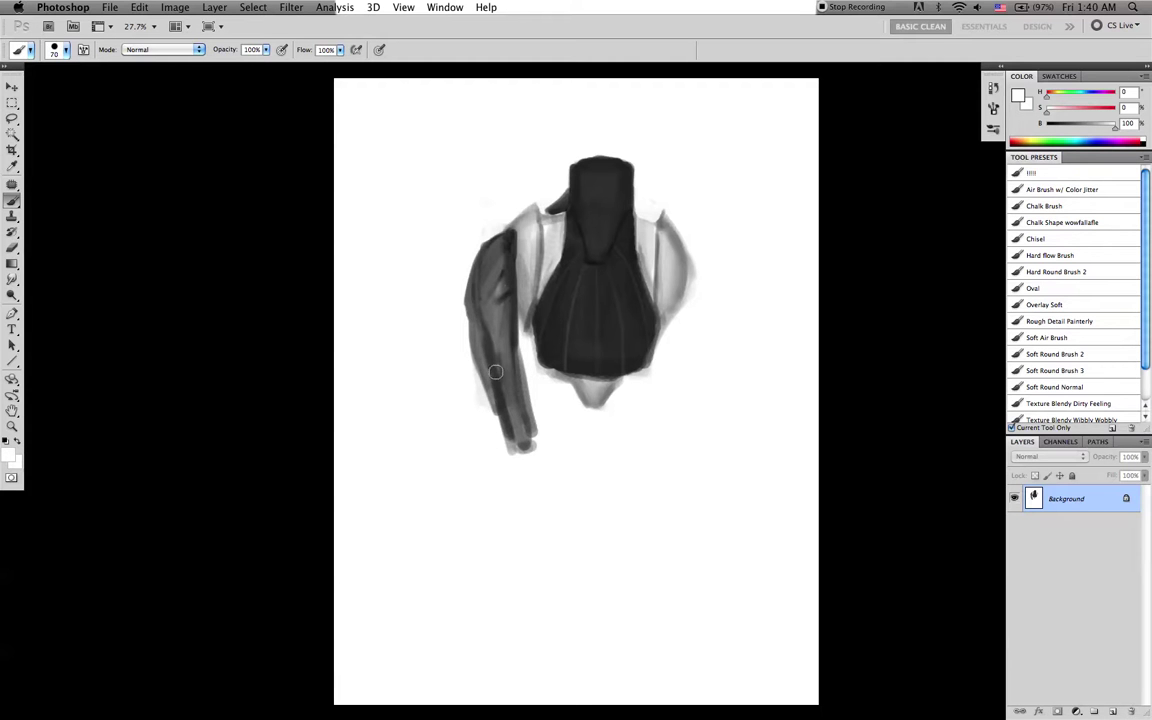
mouse_move(496, 377)
left_mouse_down()
mouse_move(488, 408)
mouse_move(501, 435)
mouse_move(491, 382)
mouse_move(503, 443)
left_mouse_up()
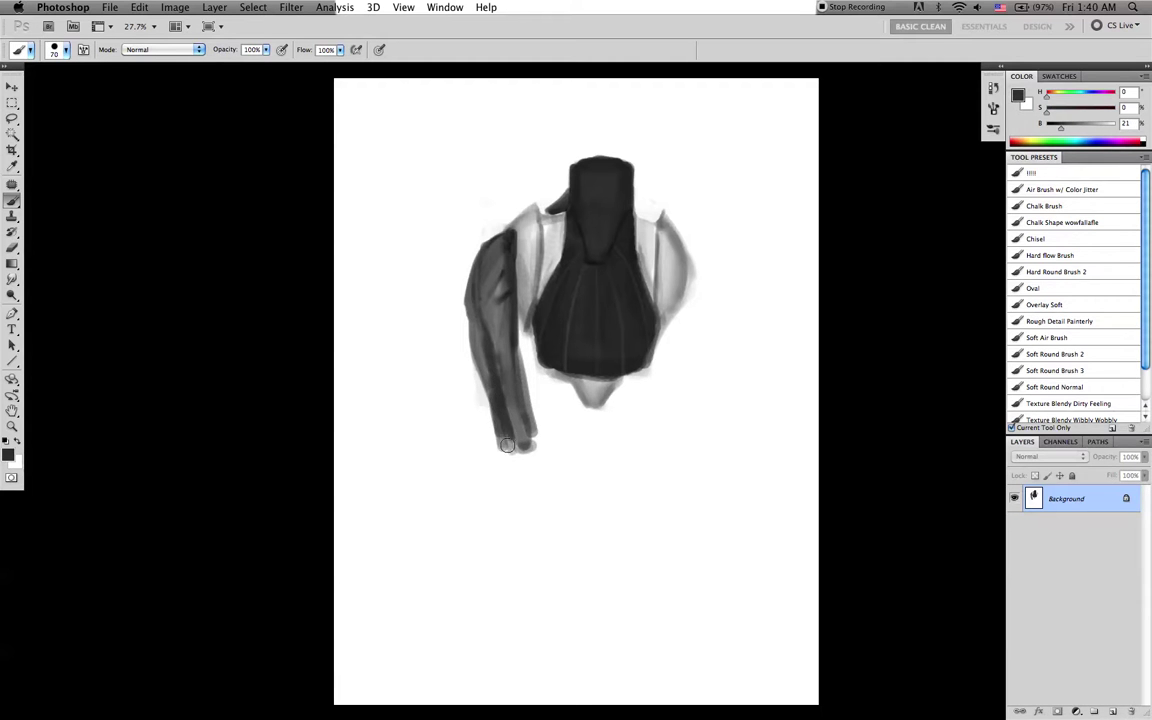
mouse_move(512, 368)
left_mouse_down()
mouse_move(528, 420)
mouse_move(513, 302)
left_mouse_up()
left_click_drag(466, 268, 476, 354)
left_click_drag(463, 290, 480, 378)
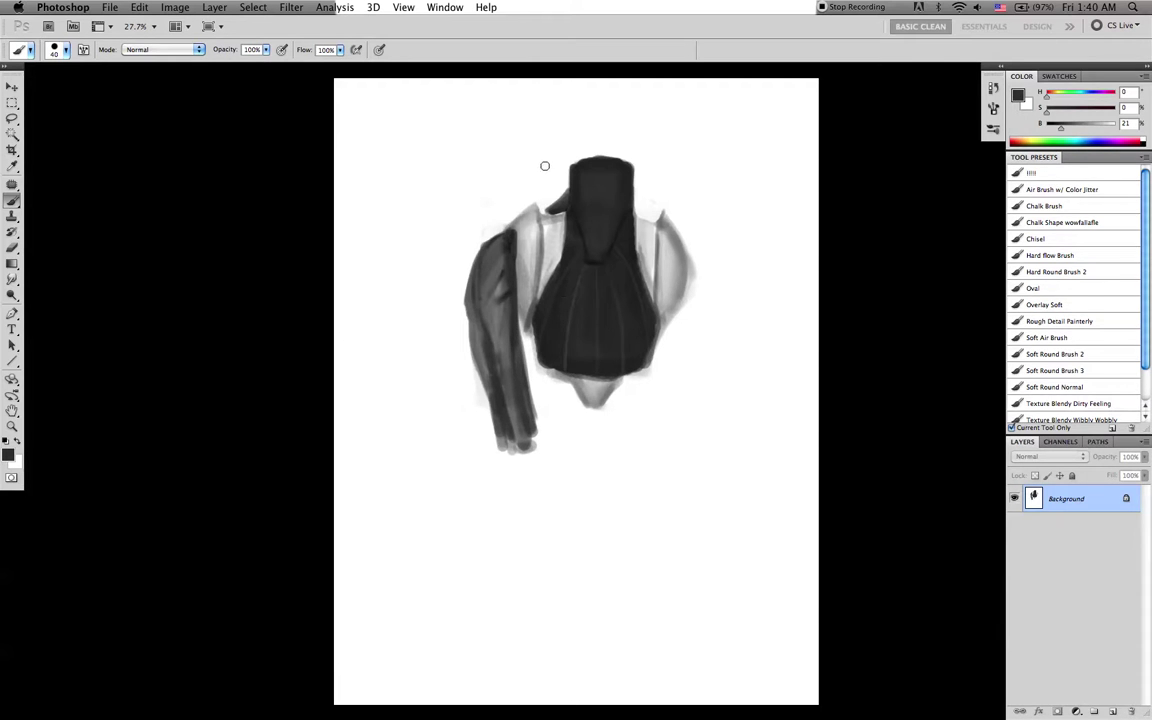
mouse_move(512, 457)
left_mouse_down()
mouse_move(509, 473)
mouse_move(532, 455)
mouse_move(504, 597)
left_mouse_up()
mouse_move(501, 447)
left_mouse_down()
mouse_move(476, 552)
mouse_move(478, 589)
mouse_move(481, 522)
mouse_move(484, 592)
left_mouse_up()
mouse_move(514, 463)
left_mouse_down()
mouse_move(487, 547)
mouse_move(509, 458)
mouse_move(502, 565)
mouse_move(519, 458)
mouse_move(499, 607)
mouse_move(488, 607)
mouse_move(492, 538)
mouse_move(482, 614)
mouse_move(479, 554)
mouse_move(491, 475)
mouse_move(477, 592)
mouse_move(499, 453)
mouse_move(481, 538)
left_mouse_up()
mouse_move(503, 469)
left_mouse_down()
mouse_move(494, 540)
mouse_move(492, 480)
mouse_move(497, 565)
mouse_move(500, 528)
left_mouse_up()
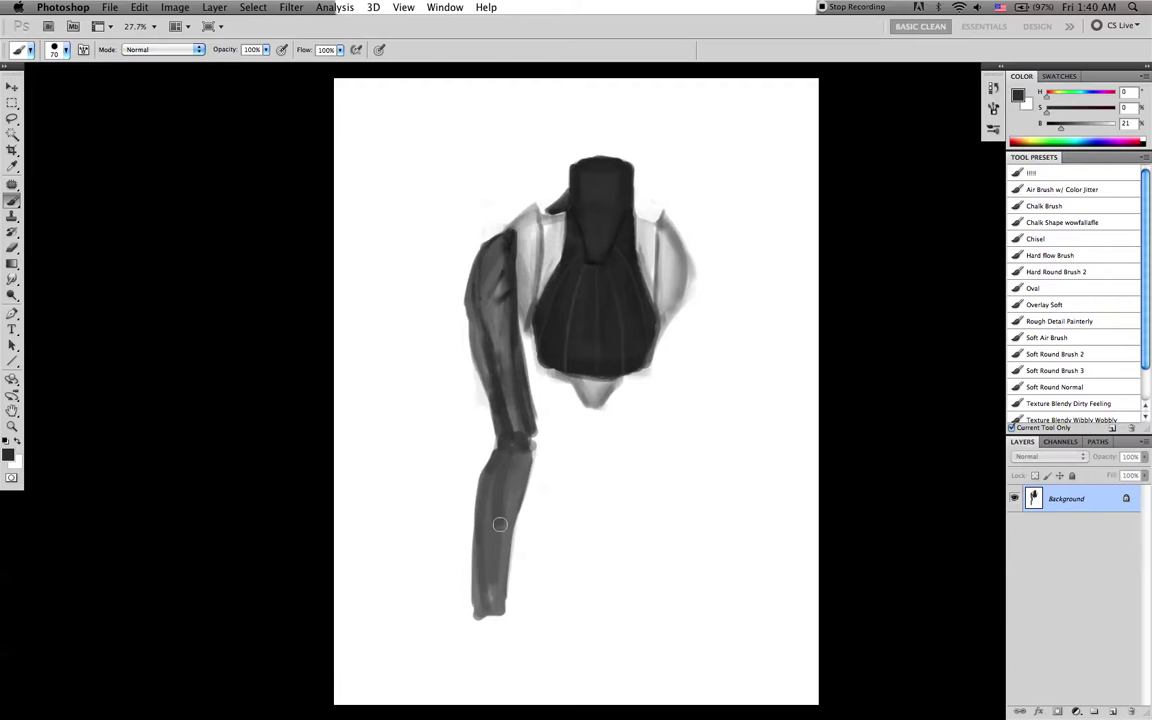
key("super+alt+z")
key("super+alt+z")
key("super+alt+z")
key("super+alt+z")
key("super+alt+z")
key("super+alt+z")
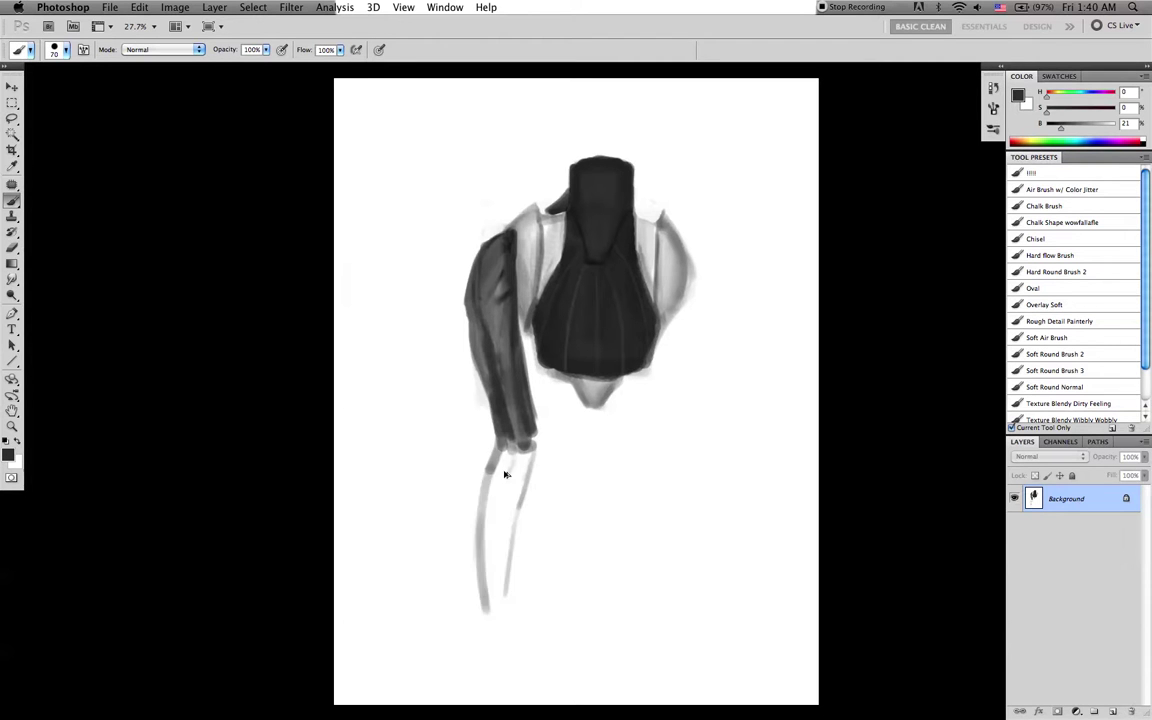
key("super+alt+z")
key("super+alt+z")
key("super+alt+z")
key("super+alt+z")
key("super+alt+z")
Paint the elbow at the arm's lower end and start a forearm bending inward beneath the body in dark gray
key("bracketleft")
key("bracketleft")
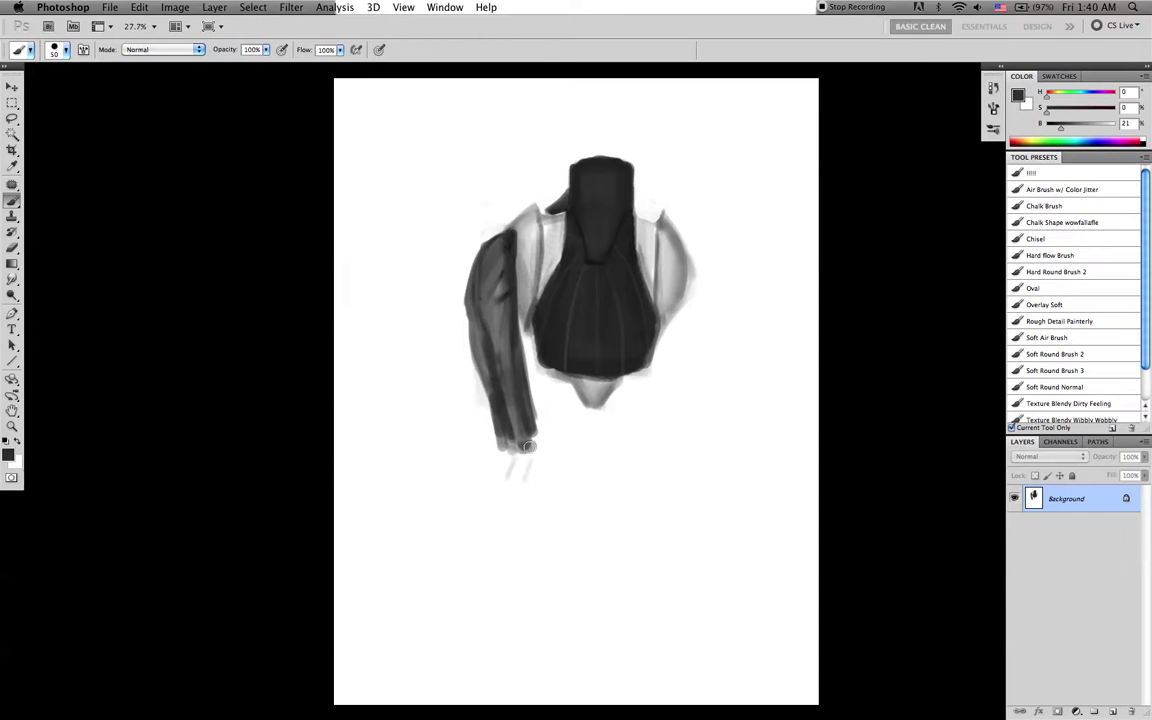
mouse_move(507, 467)
left_mouse_down()
mouse_move(543, 471)
mouse_move(511, 474)
mouse_move(542, 484)
left_mouse_up()
key("bracketright")
key("bracketright")
key("bracketright")
mouse_move(532, 441)
left_mouse_down()
mouse_move(684, 478)
mouse_move(661, 483)
mouse_move(550, 450)
mouse_move(615, 461)
left_mouse_up()
Outline the upper and lower edges of the forearm, tapering toward the wrist, with a smaller brush
key("bracketleft")
key("bracketleft")
key("bracketleft")
mouse_move(534, 440)
left_mouse_down()
mouse_move(654, 451)
mouse_move(640, 462)
left_mouse_up()
mouse_move(526, 481)
left_mouse_down()
mouse_move(615, 467)
mouse_move(518, 475)
mouse_move(560, 464)
mouse_move(521, 444)
mouse_move(519, 470)
mouse_move(511, 454)
mouse_move(521, 470)
mouse_move(645, 458)
left_mouse_up()
Fill the forearm with a larger brush, rough in the hand, and sample a mid gray for the wrist
key("bracketright")
key("bracketright")
key("bracketright")
key("bracketright")
mouse_move(645, 458)
left_mouse_down()
mouse_move(524, 471)
mouse_move(634, 453)
mouse_move(546, 441)
mouse_move(555, 449)
mouse_move(523, 467)
mouse_move(635, 452)
mouse_move(565, 439)
mouse_move(545, 453)
mouse_move(632, 456)
left_mouse_up()
left_click(568, 438, "alt")
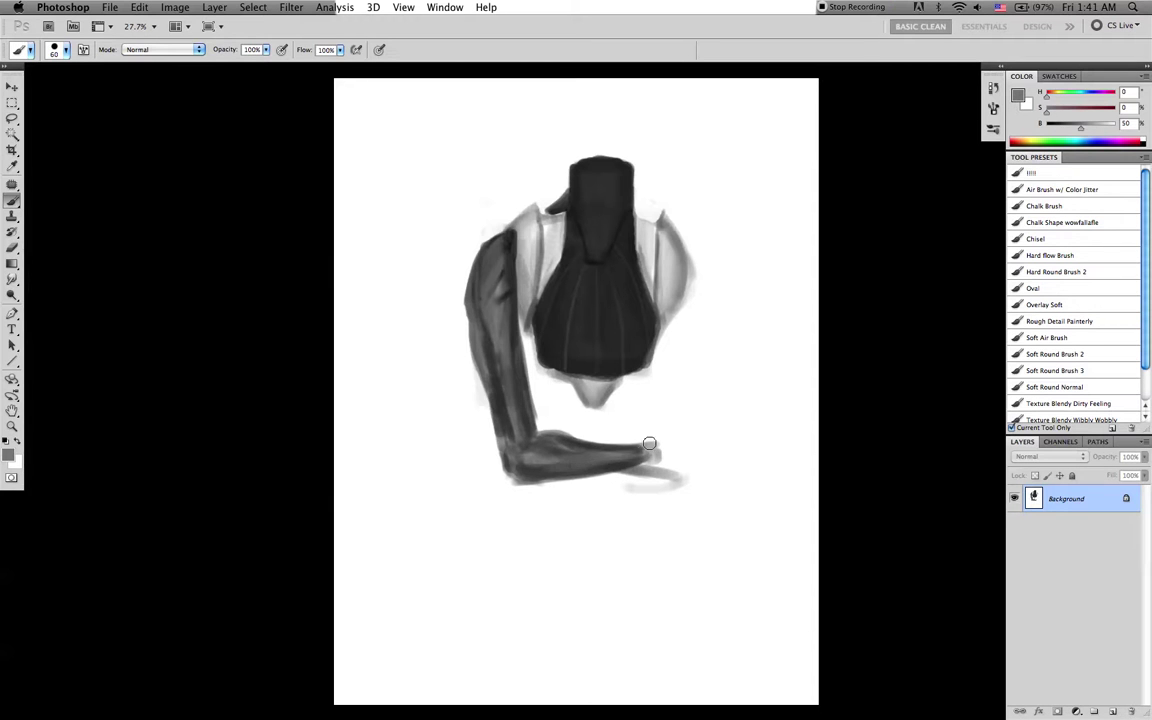
Flip the canvas horizontally and paint a matching black wedge on the other side of the upper block, reducing the brush to 20 px
key("super+f")
key("d")
key("[")
key("[")
key("[")
key("[")
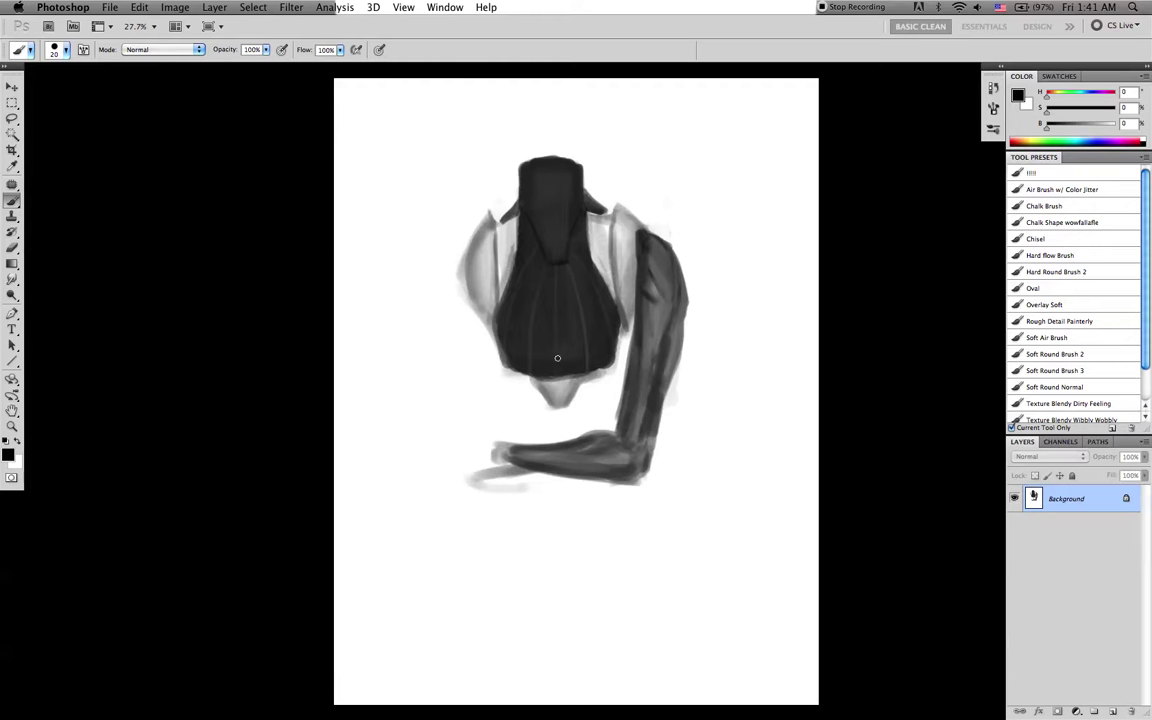
Touch up the pointed tip's upper edge with sampled light and mid grays, and flip the canvas horizontally
left_click(559, 388, "alt")
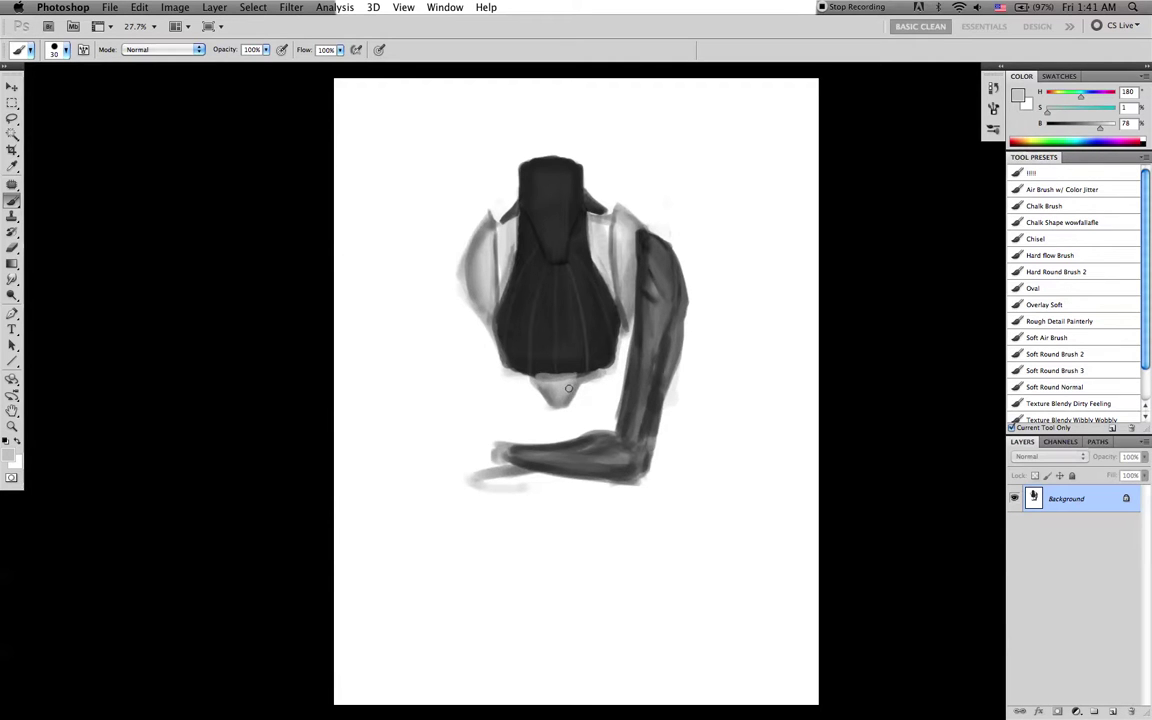
left_click(550, 372, "alt")
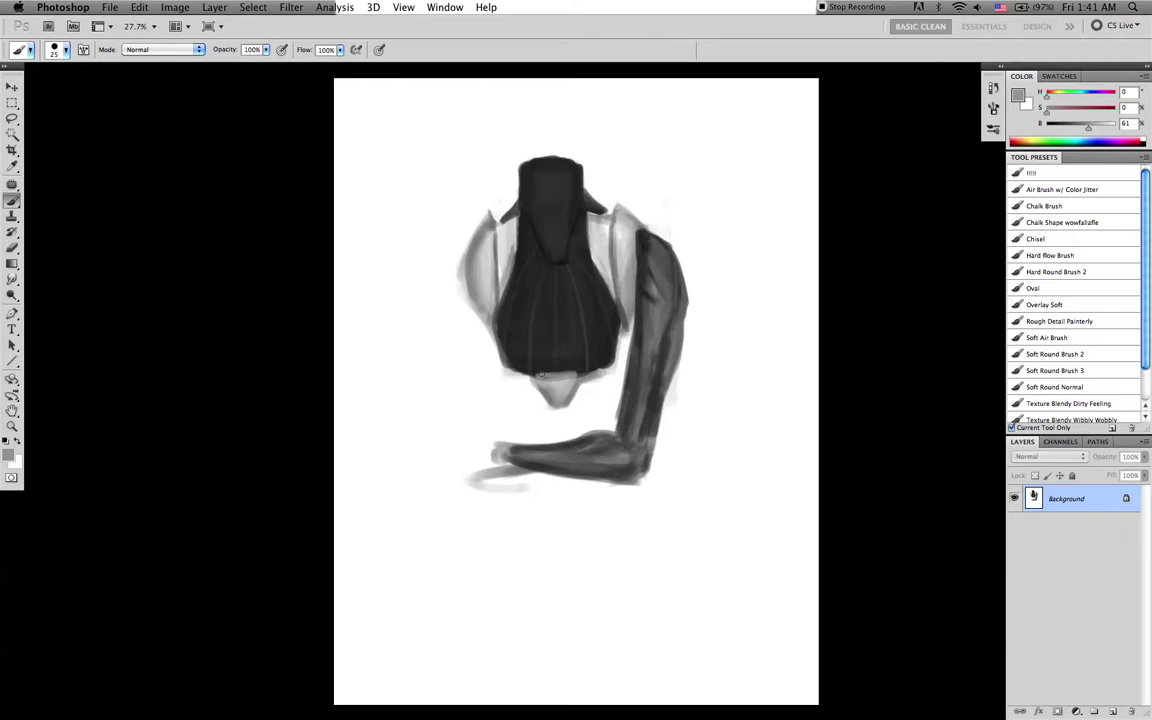
key("super+f")
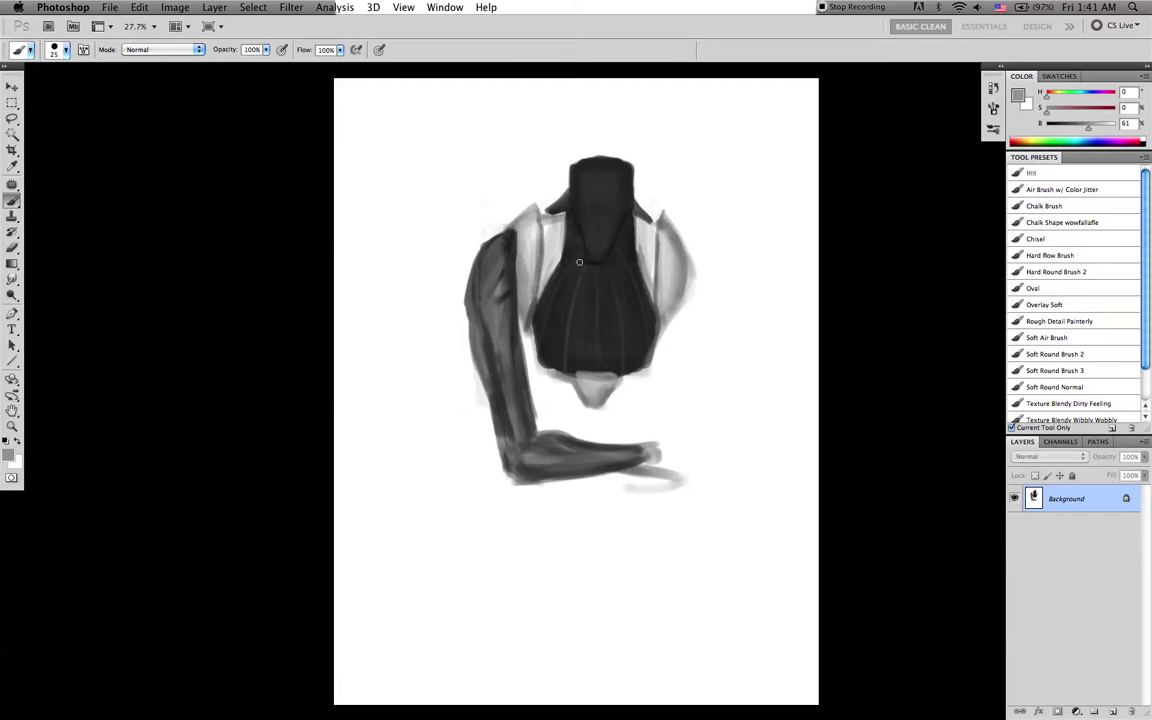
Paint over the rough hand beyond the wrist in white with a 60 px brush, and flip the canvas horizontally
left_click(687, 440, "alt")
key("]")
mouse_move(679, 463)
left_mouse_down()
mouse_move(663, 463)
mouse_move(694, 466)
mouse_move(669, 504)
left_mouse_up()
key("ctrl+shift+h")
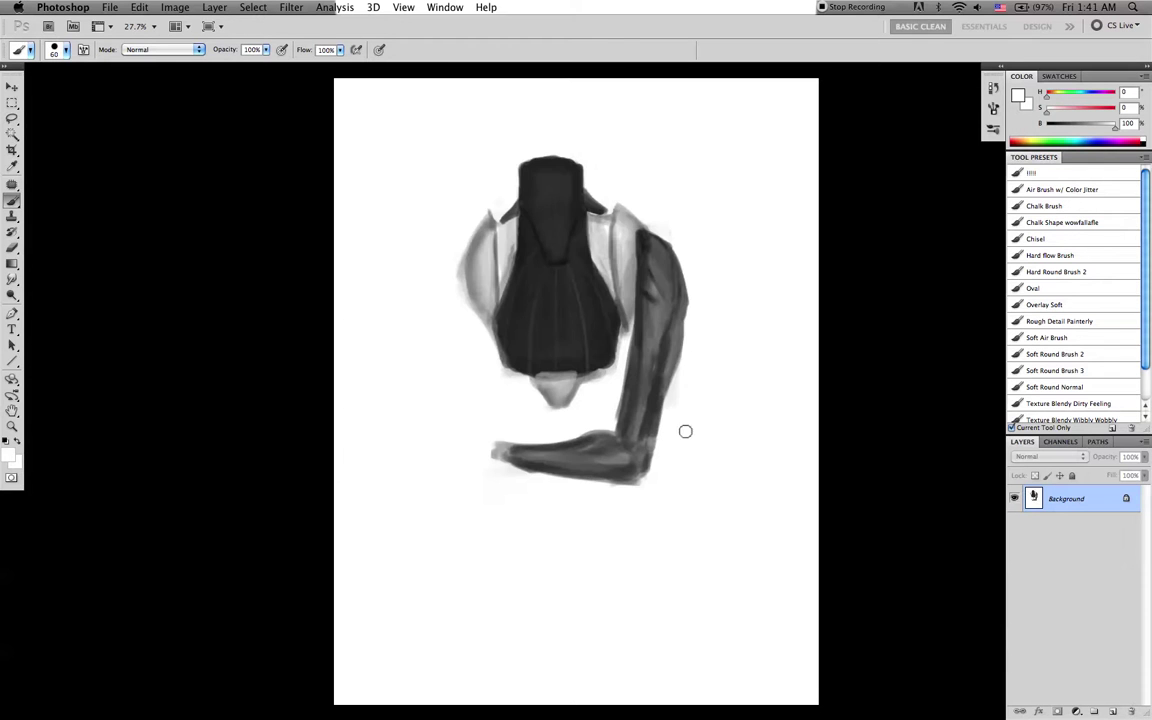
Paint two light gray straps converging in a V across the lower body, using a 40 px brush and a sampled gray
key("d")
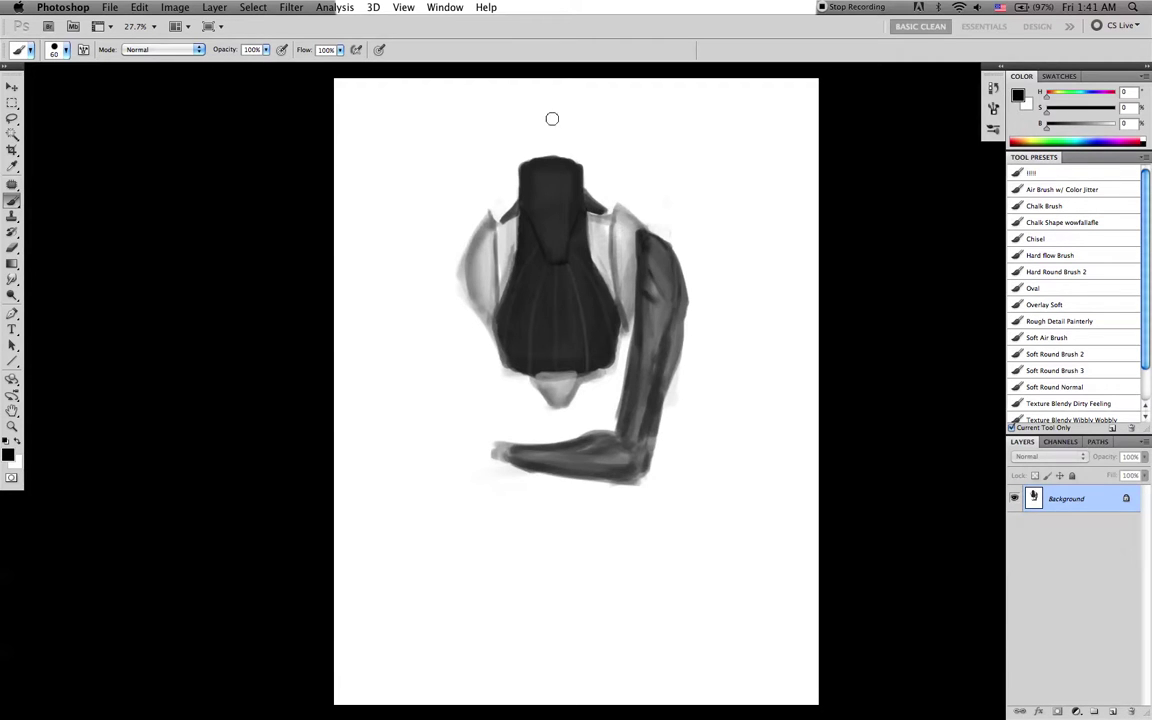
key("[")
key("[")
left_click(457, 237, "alt")
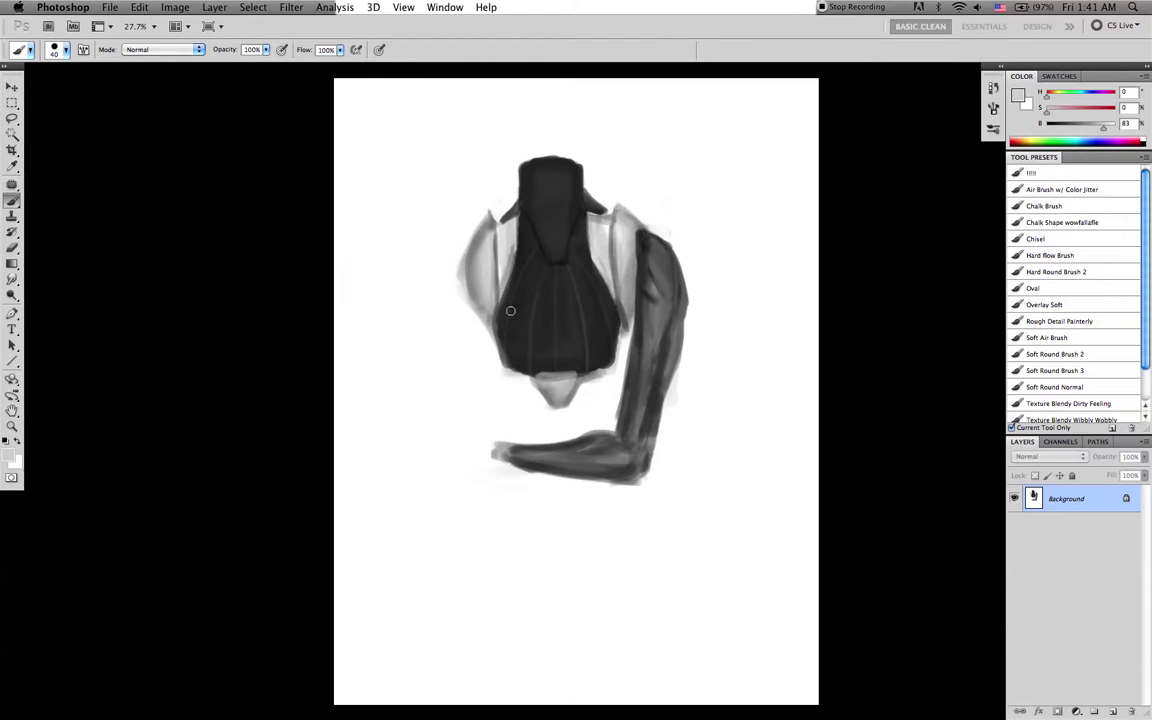
left_click_drag(505, 301, 537, 374)
left_click_drag(508, 299, 546, 373)
mouse_move(608, 293)
left_mouse_down()
mouse_move(566, 368)
mouse_move(616, 293)
mouse_move(571, 371)
mouse_move(610, 293)
mouse_move(613, 313)
mouse_move(569, 376)
left_mouse_up()
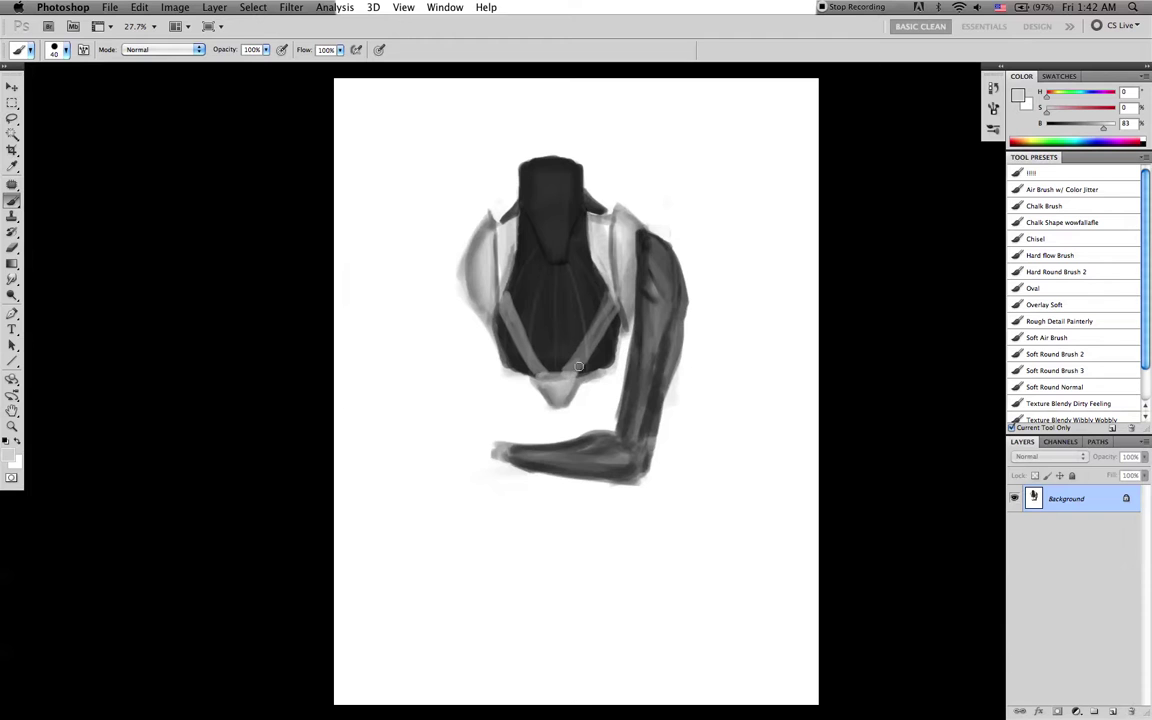
Flip the canvas horizontally and touch up around the straps with grays sampled from the body, using a 25 px brush
key("F2")
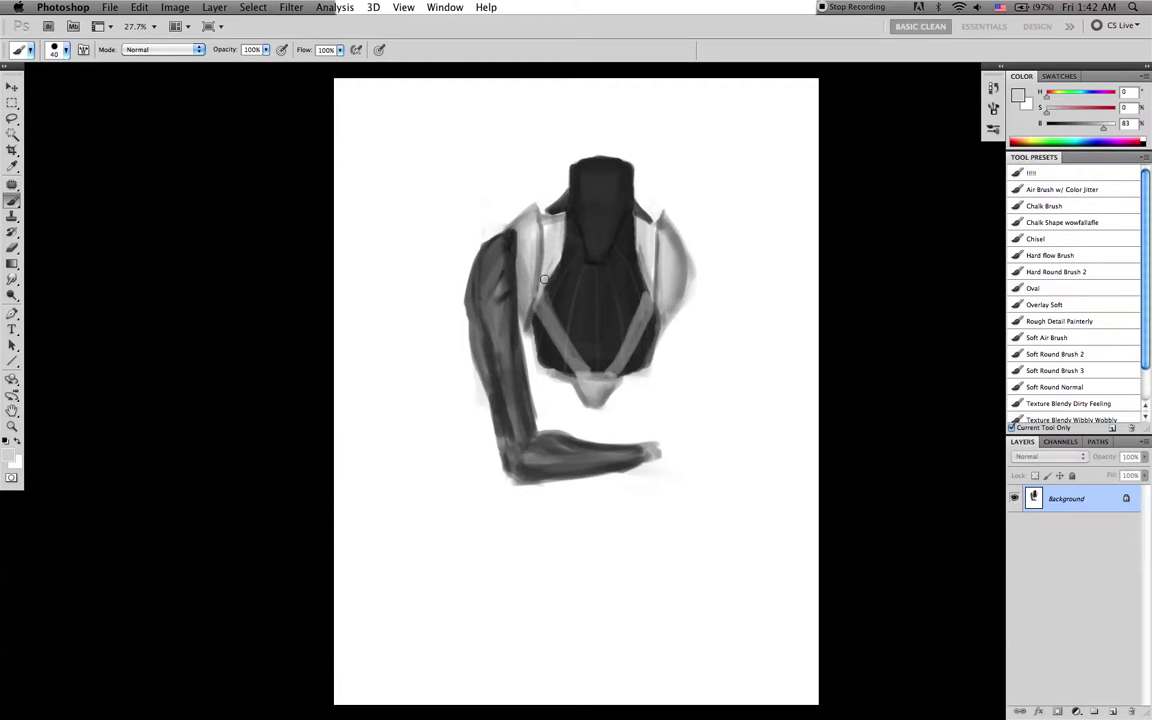
key("d")
left_click(540, 296, "alt")
left_click(551, 271, "alt")
left_click(582, 290, "alt")
left_click(643, 308, "alt")
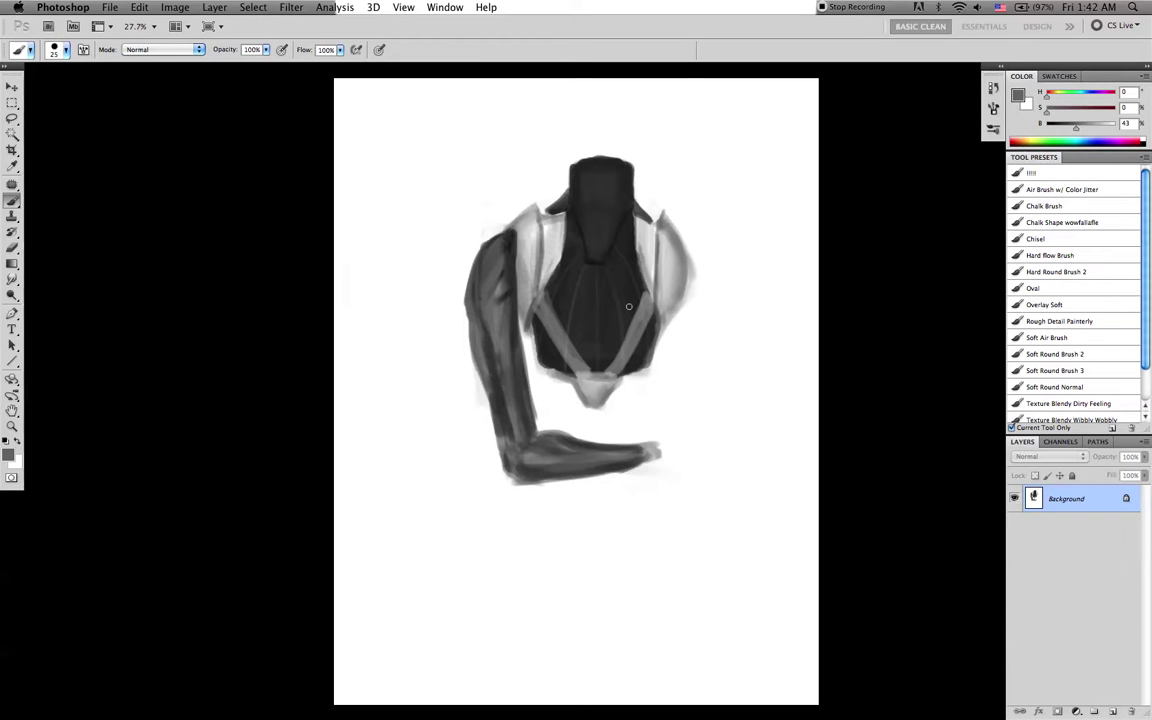
Try a thin dark gray second arm opposite the bent one, with its forearm angled outward
key("d")
mouse_move(683, 272)
left_mouse_down()
mouse_move(699, 309)
mouse_move(683, 392)
left_mouse_up()
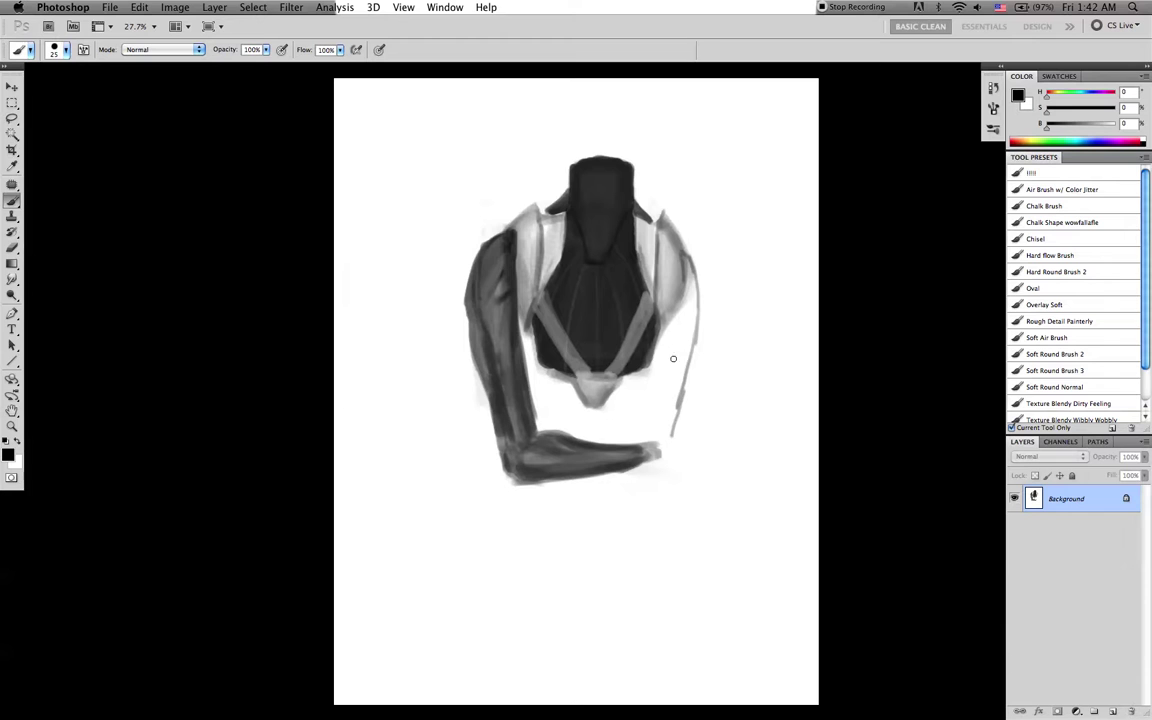
mouse_move(676, 316)
left_mouse_down()
mouse_move(680, 408)
mouse_move(679, 384)
left_mouse_up()
left_click_drag(685, 266, 682, 312)
left_click_drag(686, 261, 696, 318)
left_click_drag(689, 344, 676, 424)
left_click_drag(689, 368, 671, 485)
left_click_drag(678, 416, 671, 487)
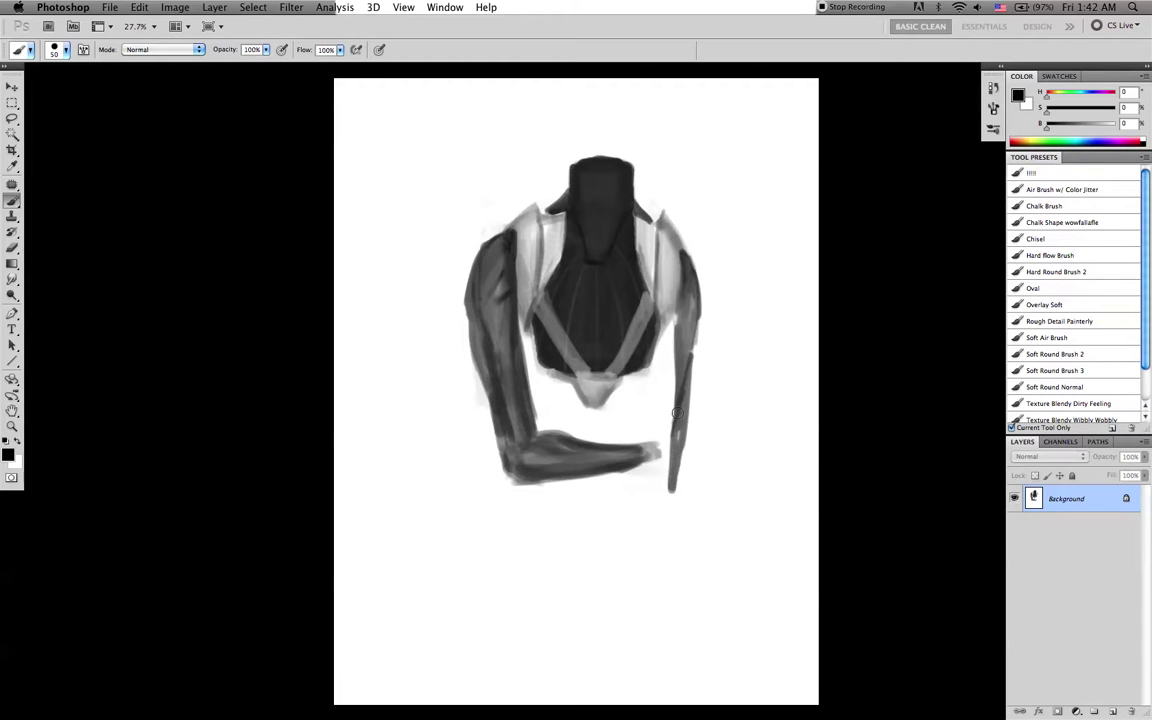
left_click_drag(683, 484, 738, 558)
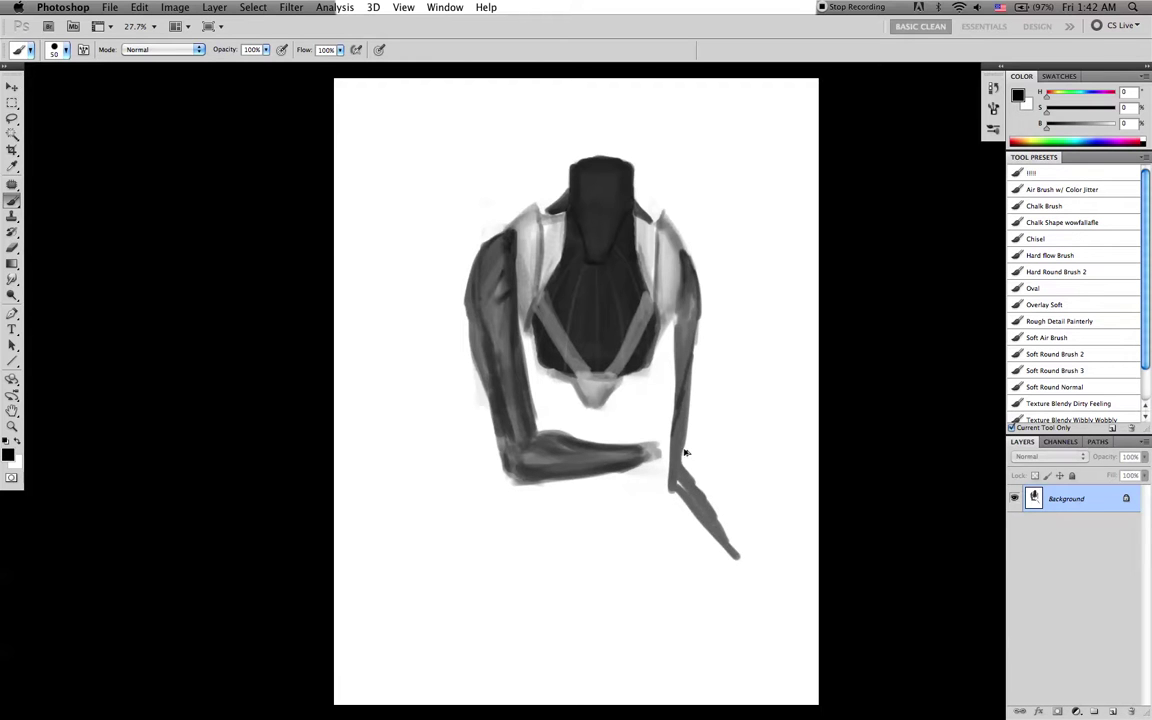
Undo the second arm's strokes back to the plain side panel
key("ctrl+alt+z")
key("ctrl+alt+z")
key("ctrl+alt+z")
key("ctrl+alt+z")
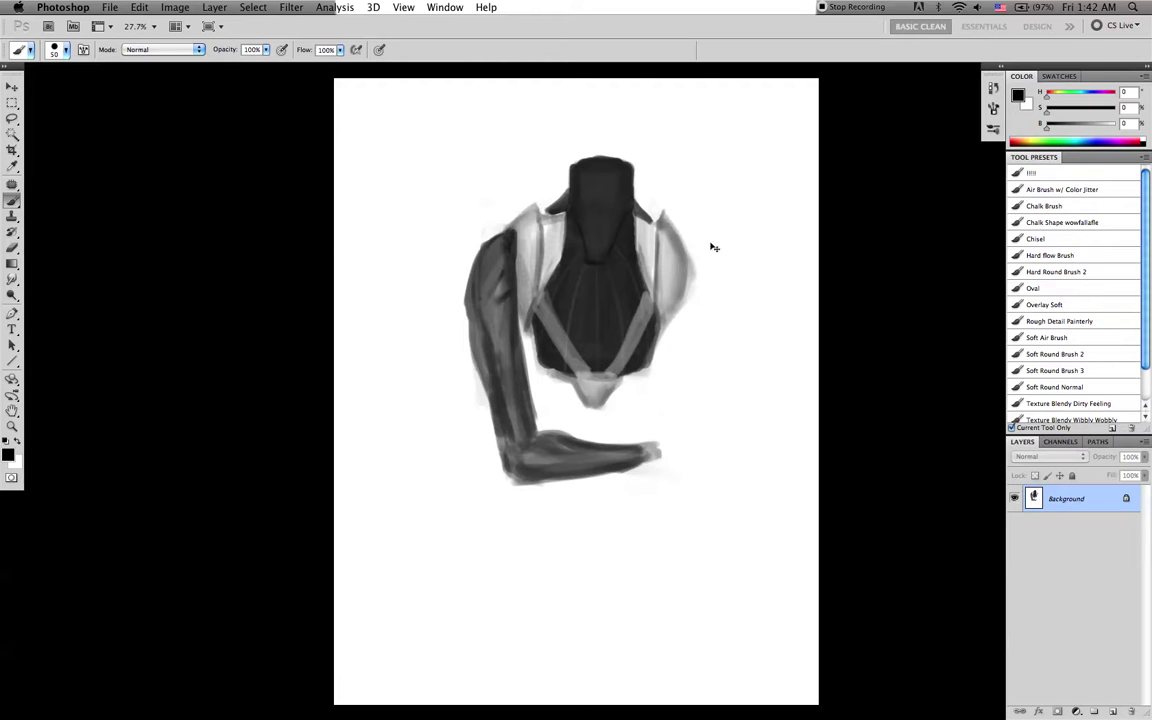
Paint a curved dark gray upper arm opposite the bent one with a 50 px brush, and flip the canvas horizontally
mouse_move(685, 268)
left_mouse_down()
mouse_move(687, 337)
mouse_move(691, 272)
mouse_move(662, 409)
left_mouse_up()
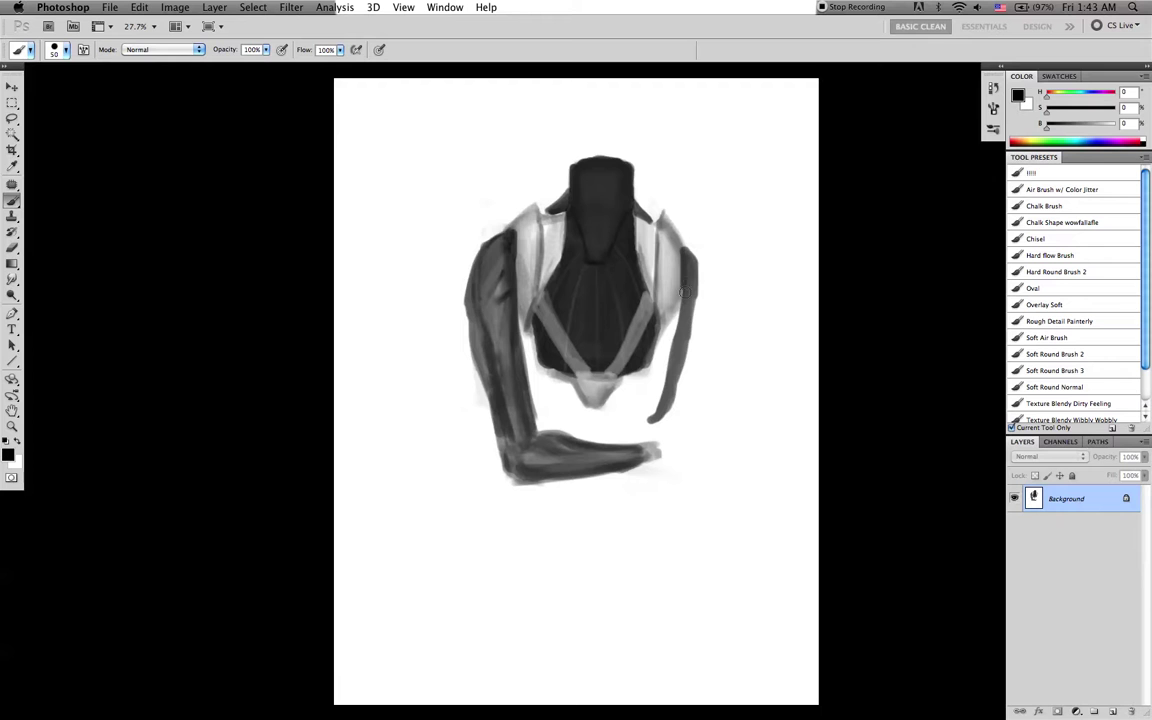
mouse_move(691, 280)
left_mouse_down()
mouse_move(692, 322)
mouse_move(693, 262)
mouse_move(695, 318)
mouse_move(658, 420)
left_mouse_up()
key("super+f")
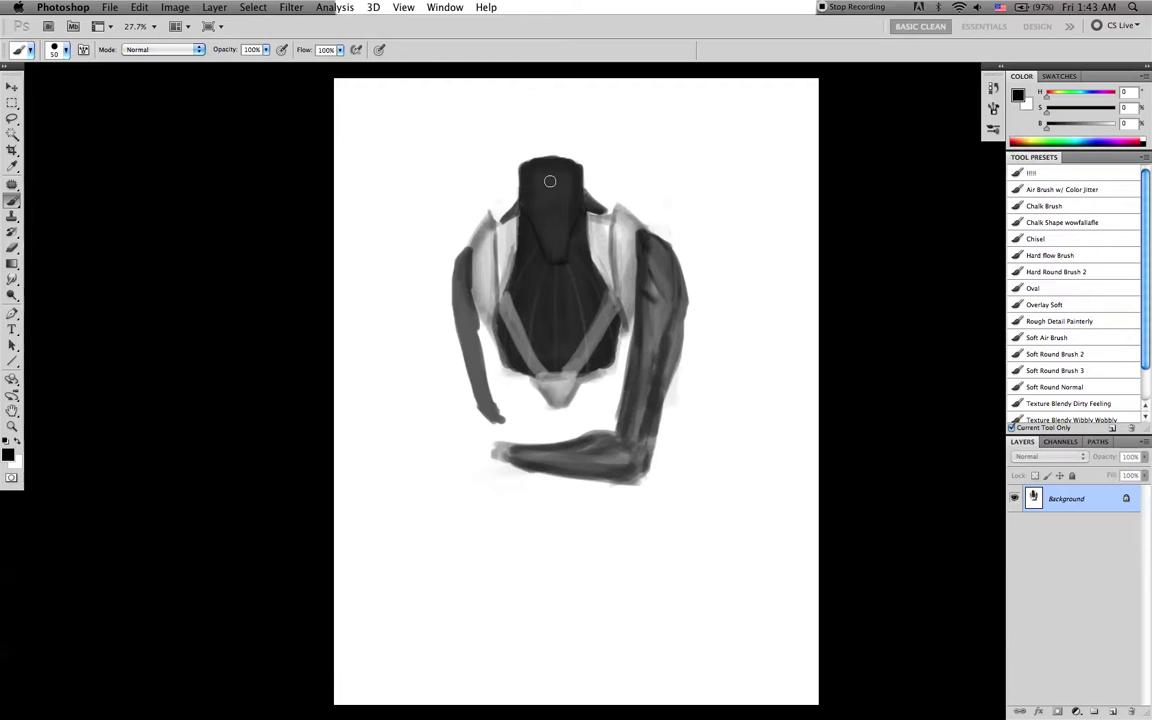
Select the whole figure with a rectangular marquee, cancelling a trial scaling
key("m")
left_click_drag(440, 134, 704, 511)
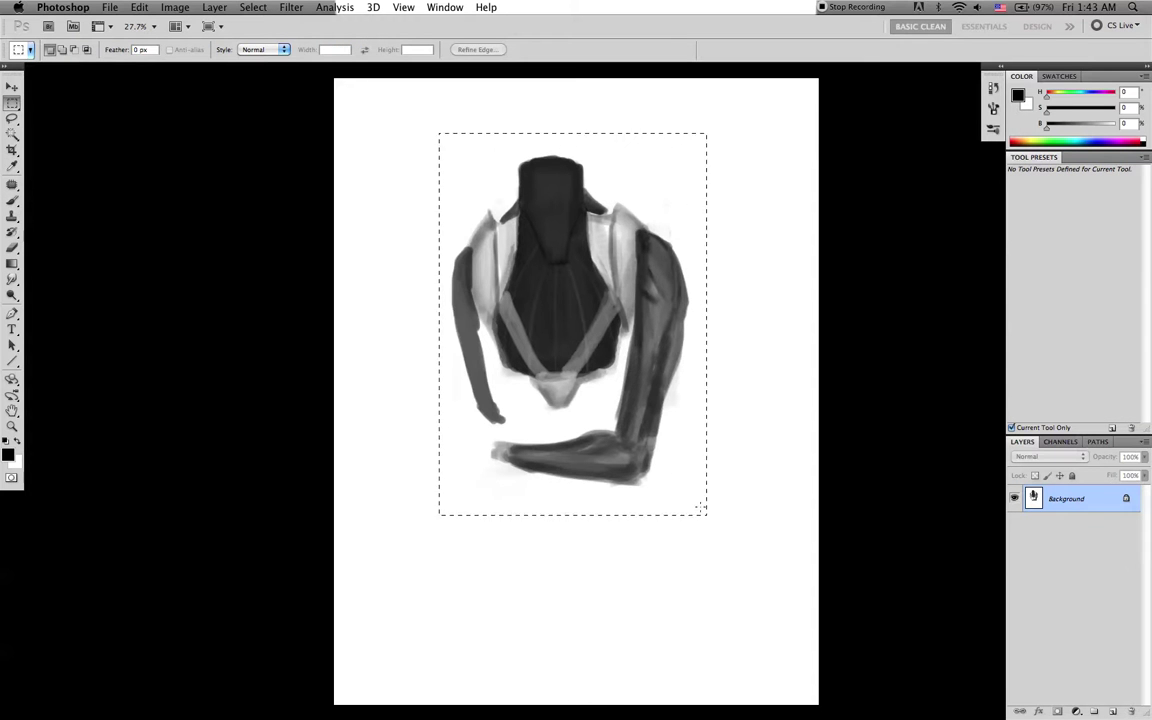
key("ctrl+t")
left_click_drag(445, 140, 507, 255)
key("ctrl+z")
key("Escape")
key("F3")
left_click(524, 366)
left_click(523, 366)
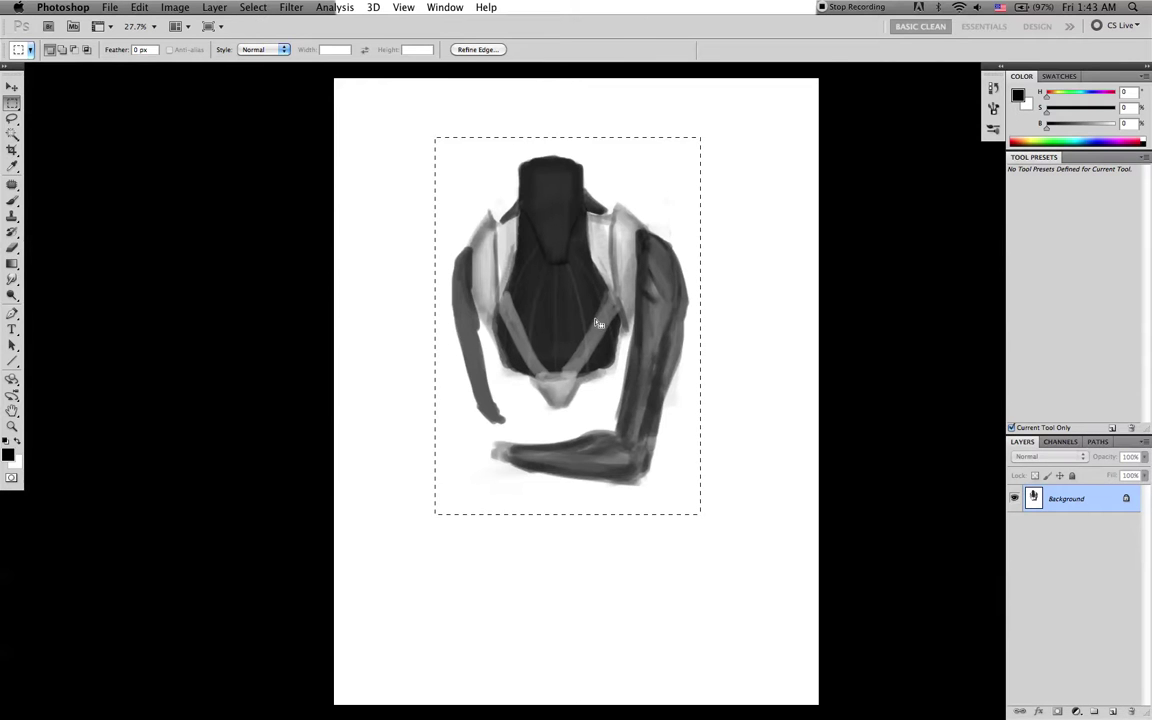
Scale the selected figure to about 78.5%, move it down to leave room above the neck, and deselect
key("ctrl+t")
left_click_drag(436, 139, 491, 218)
left_click_drag(665, 331, 642, 348)
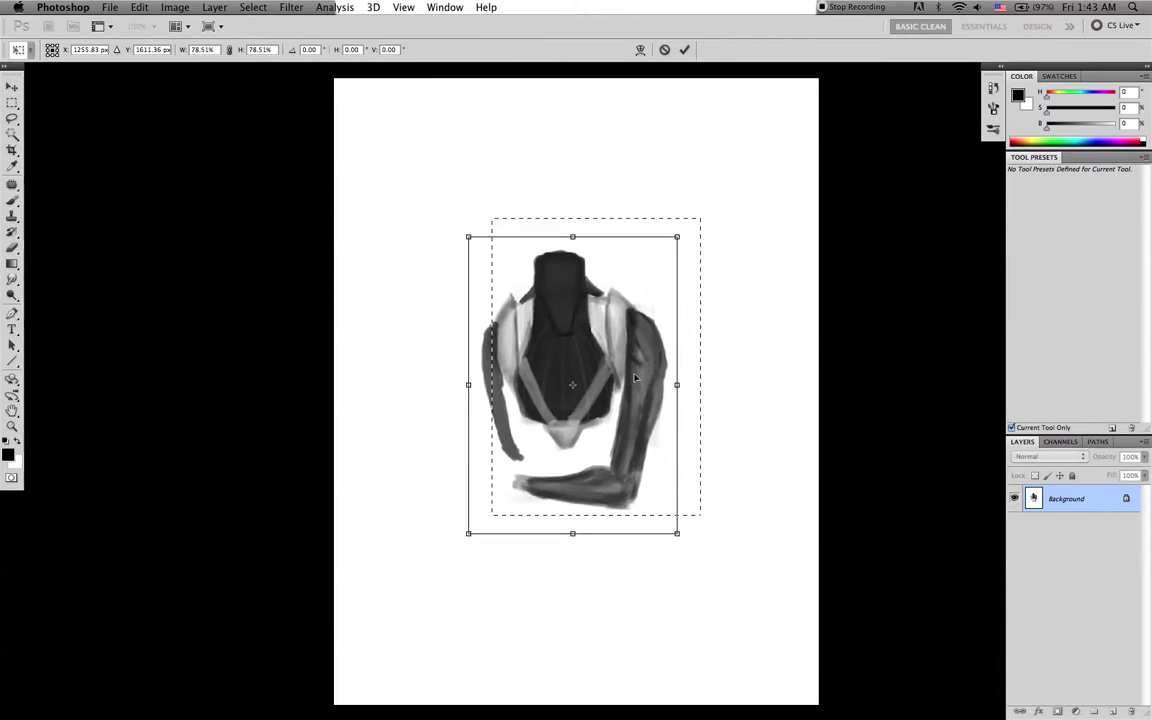
key("Return")
key("super+d")
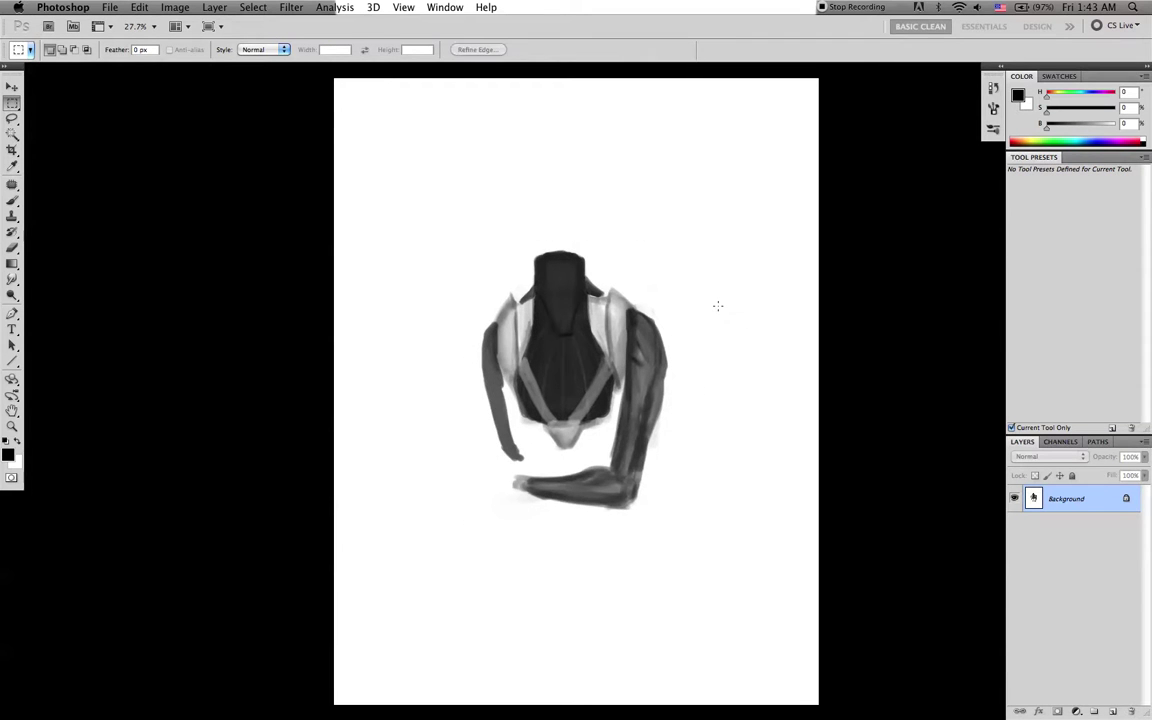
Paint a light gray oval head above the neck with a brush up to 90 px, and reset the colors to default
key("b")
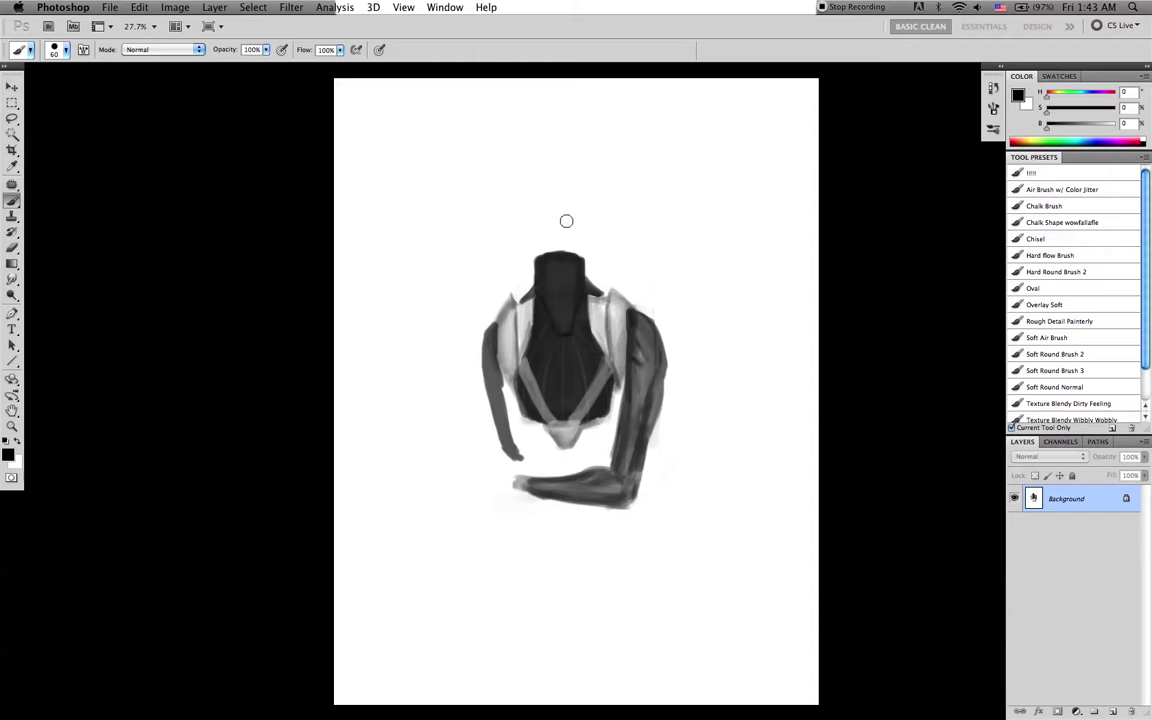
left_click(618, 353, "alt")
mouse_move(530, 226)
left_mouse_down()
mouse_move(542, 189)
mouse_move(566, 188)
mouse_move(579, 231)
mouse_move(578, 195)
mouse_move(578, 239)
left_mouse_up()
key("bracketright")
key("bracketright")
key("bracketright")
key("bracketright")
mouse_move(580, 195)
left_mouse_down()
mouse_move(546, 172)
mouse_move(528, 200)
mouse_move(535, 208)
mouse_move(540, 185)
mouse_move(559, 200)
mouse_move(573, 214)
mouse_move(545, 243)
mouse_move(577, 246)
mouse_move(573, 175)
mouse_move(553, 162)
mouse_move(530, 210)
left_mouse_up()
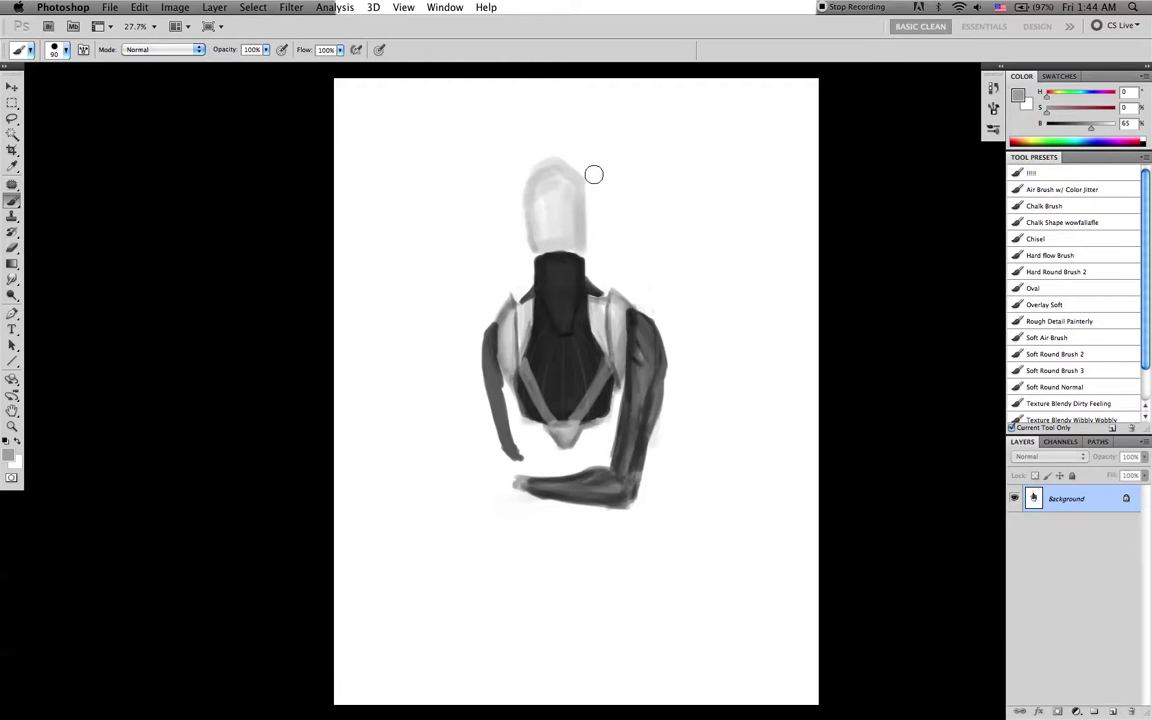
left_click_drag(581, 141, 576, 205)
key("d")
Try a rounded mass of gray hair around the head with a 60 px brush, and undo it
left_click_drag(578, 168, 585, 160)
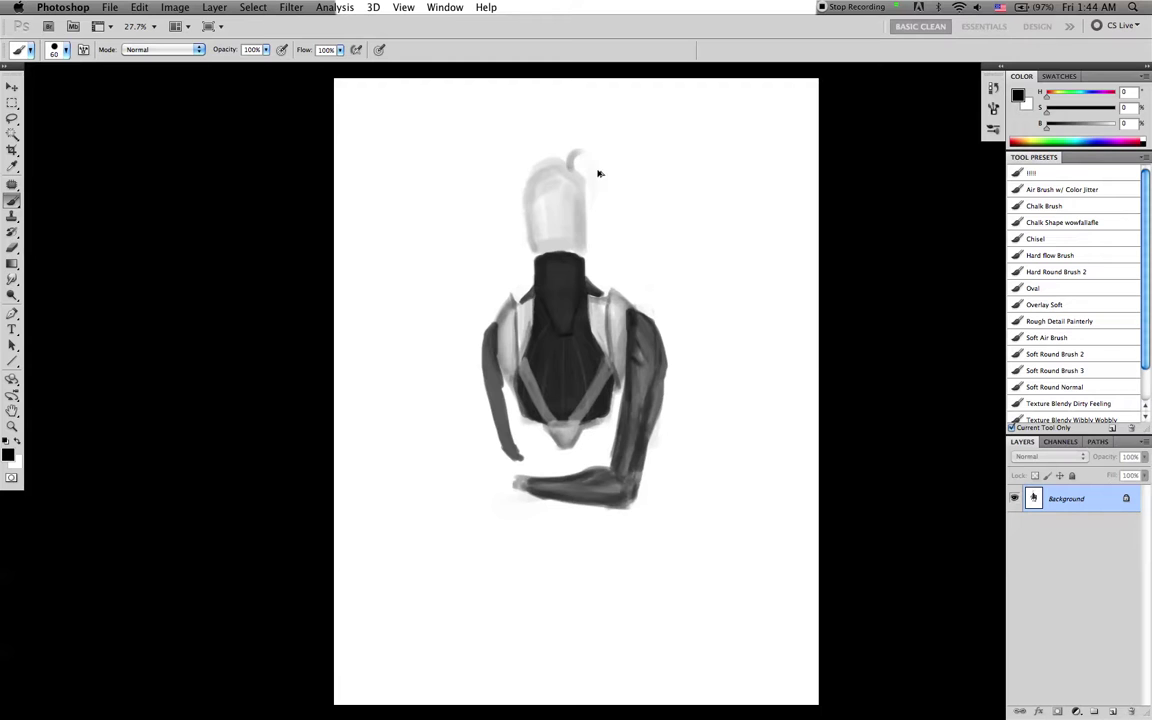
mouse_move(586, 154)
left_mouse_down()
mouse_move(595, 207)
mouse_move(599, 157)
mouse_move(604, 179)
mouse_move(592, 155)
mouse_move(600, 171)
mouse_move(590, 186)
mouse_move(582, 178)
mouse_move(601, 178)
mouse_move(592, 211)
mouse_move(603, 180)
mouse_move(586, 207)
mouse_move(583, 157)
mouse_move(549, 158)
mouse_move(576, 156)
mouse_move(516, 174)
mouse_move(520, 206)
mouse_move(509, 171)
mouse_move(527, 158)
mouse_move(519, 200)
mouse_move(507, 187)
mouse_move(519, 231)
mouse_move(490, 189)
mouse_move(534, 155)
mouse_move(517, 158)
mouse_move(493, 204)
mouse_move(522, 232)
mouse_move(503, 194)
mouse_move(518, 231)
left_mouse_up()
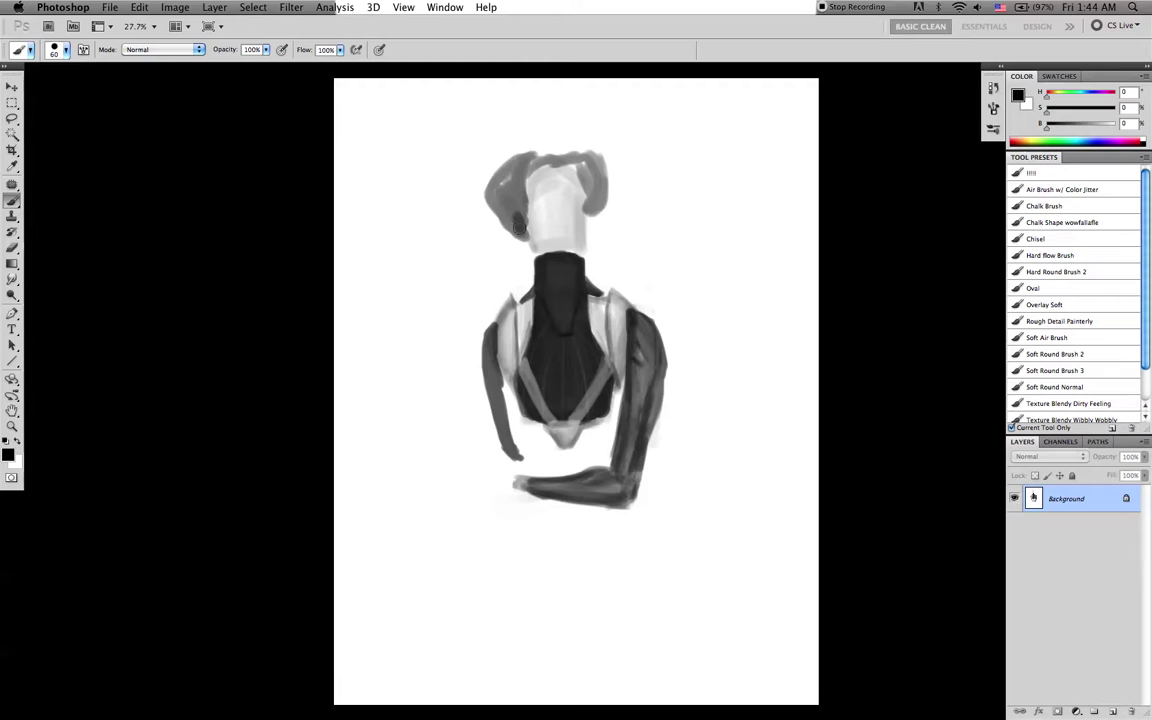
key("ctrl+alt+z")
key("ctrl+alt+z")
key("ctrl+alt+z")
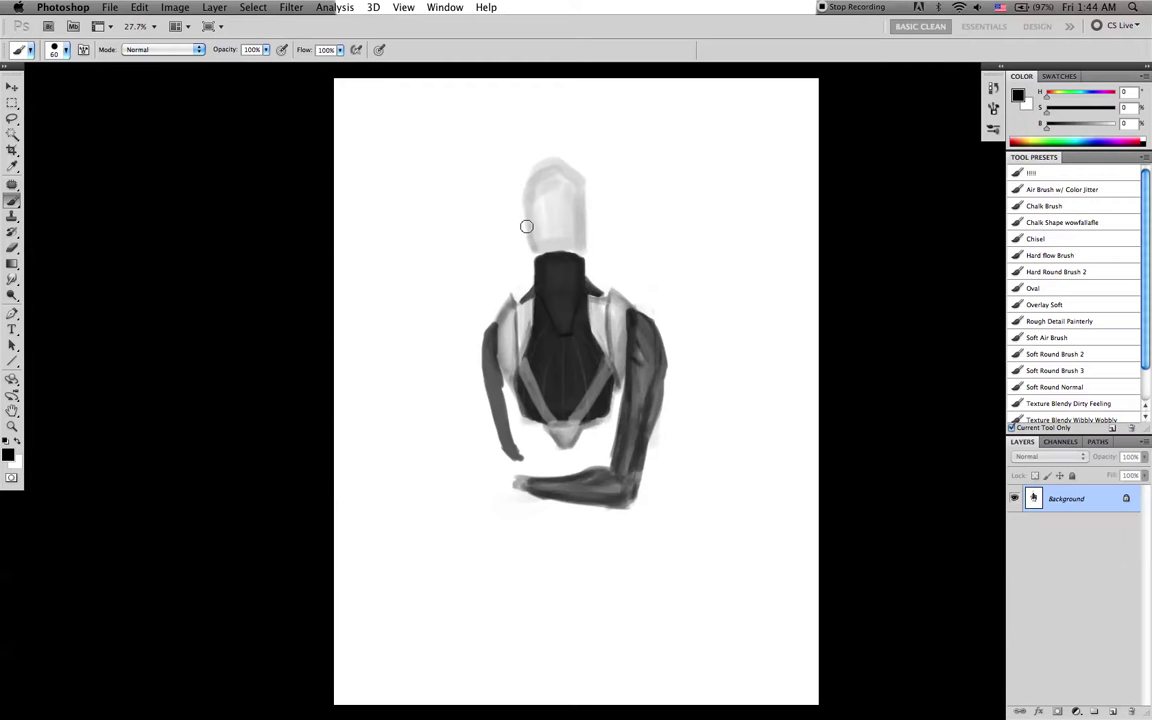
Try wavy gray hair flaring out on both sides of the head, and flip the canvas horizontally
left_click_drag(516, 188, 511, 232)
key("super+z")
key("bracketright")
key("bracketright")
key("bracketright")
mouse_move(519, 224)
left_mouse_down()
mouse_move(496, 259)
mouse_move(469, 247)
mouse_move(507, 221)
mouse_move(479, 242)
mouse_move(500, 238)
mouse_move(479, 240)
mouse_move(500, 210)
mouse_move(504, 248)
mouse_move(505, 169)
mouse_move(523, 200)
mouse_move(524, 182)
mouse_move(501, 251)
mouse_move(518, 212)
mouse_move(509, 252)
mouse_move(524, 243)
mouse_move(498, 258)
left_mouse_up()
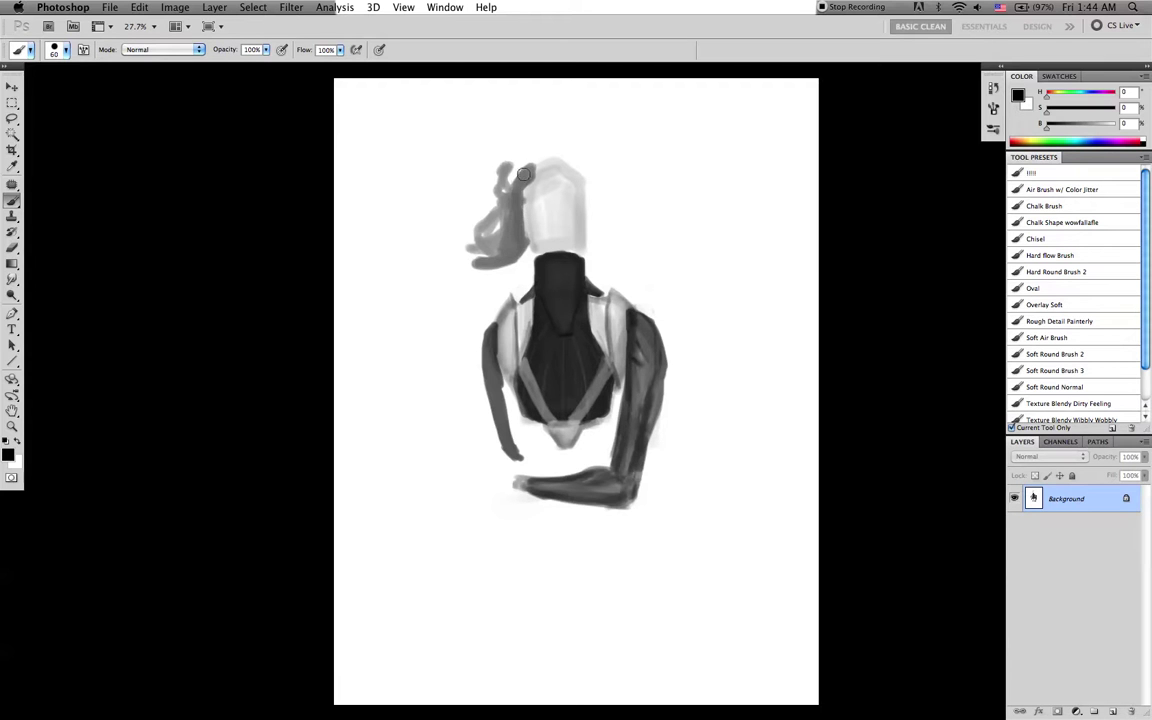
mouse_move(512, 181)
left_mouse_down()
mouse_move(542, 155)
mouse_move(563, 160)
mouse_move(552, 156)
mouse_move(581, 177)
mouse_move(566, 165)
mouse_move(595, 241)
mouse_move(622, 237)
mouse_move(597, 233)
mouse_move(624, 220)
mouse_move(596, 233)
mouse_move(617, 217)
mouse_move(603, 200)
mouse_move(594, 208)
mouse_move(598, 185)
mouse_move(553, 147)
left_mouse_up()
key("F1")
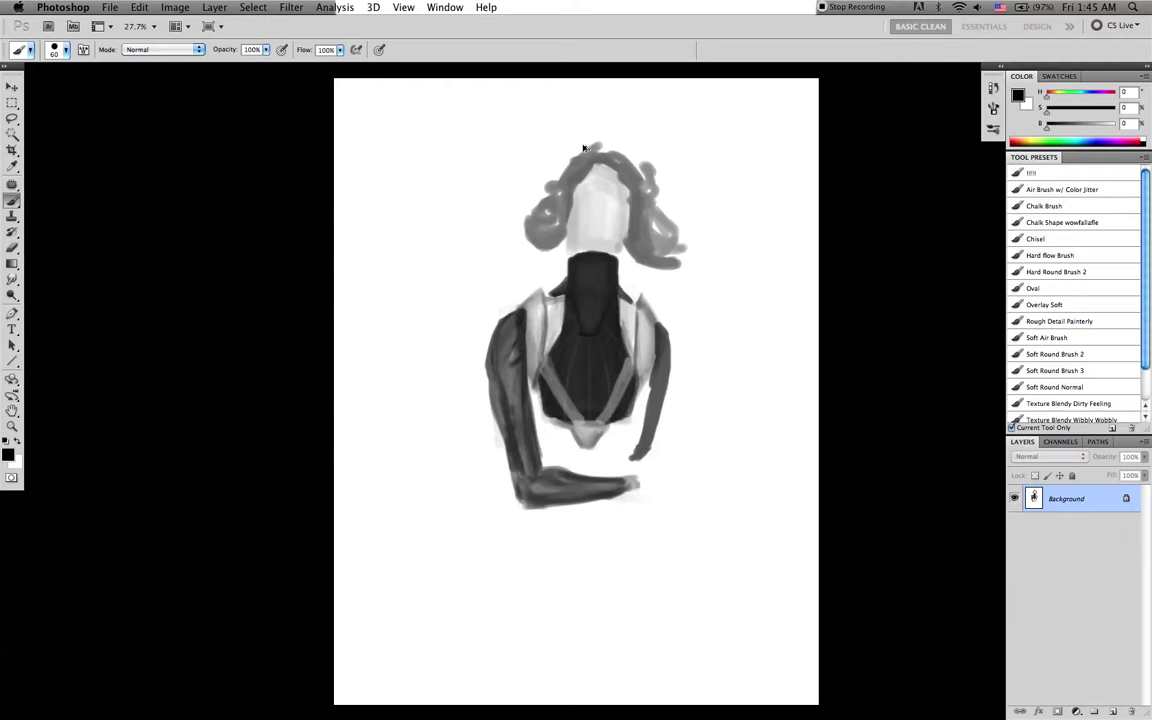
Step back and forth through the history to compare the head with and without wavy hair, and remove the hair
key("ctrl+alt+z")
key("ctrl+alt+z")
key("ctrl+alt+z")
key("ctrl+alt+z")
key("super+shift+z")
key("super+shift+z")
key("super+shift+z")
key("super+shift+z")
key("super+alt+z")
key("super+alt+z")
key("super+alt+z")
key("super+alt+z")
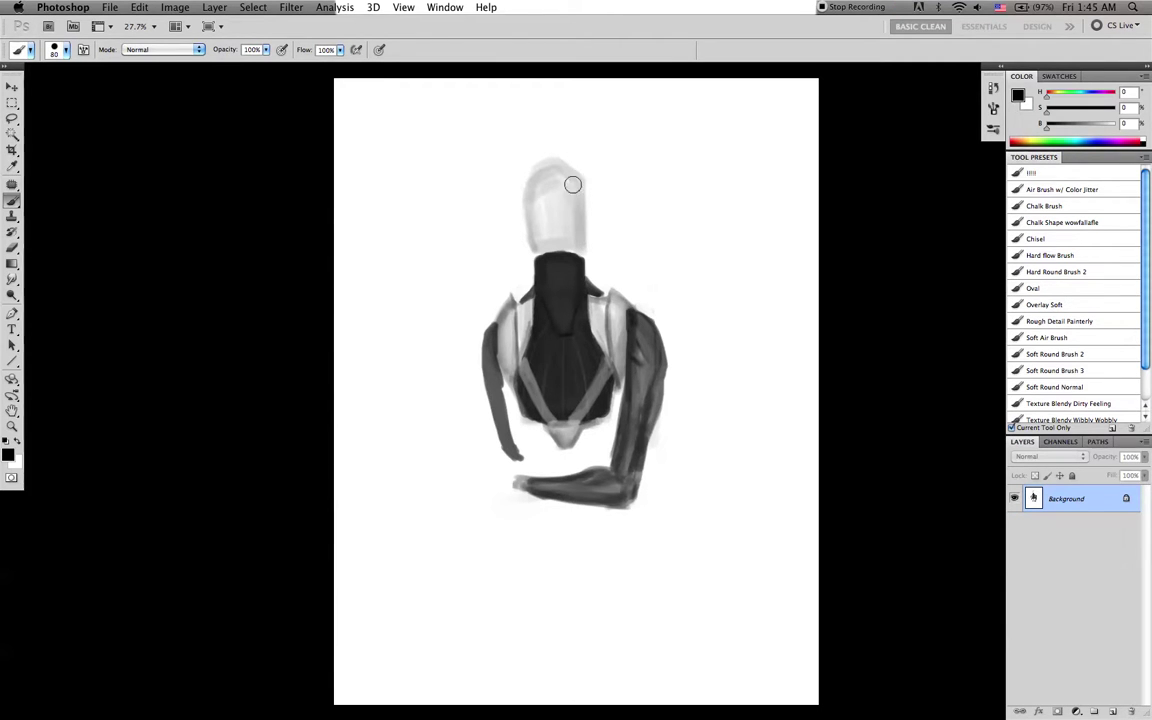
Try a gray hair cap with high pigtails hanging on both sides of the head, using a 60 px brush
mouse_move(570, 170)
left_mouse_down()
mouse_move(529, 176)
mouse_move(525, 208)
mouse_move(522, 173)
mouse_move(536, 161)
mouse_move(520, 176)
mouse_move(523, 206)
mouse_move(516, 185)
mouse_move(530, 164)
mouse_move(521, 198)
mouse_move(535, 162)
mouse_move(573, 164)
mouse_move(586, 198)
mouse_move(579, 165)
mouse_move(593, 177)
mouse_move(587, 196)
mouse_move(596, 165)
mouse_move(604, 232)
mouse_move(597, 161)
mouse_move(603, 266)
mouse_move(600, 165)
mouse_move(611, 172)
mouse_move(604, 245)
left_mouse_up()
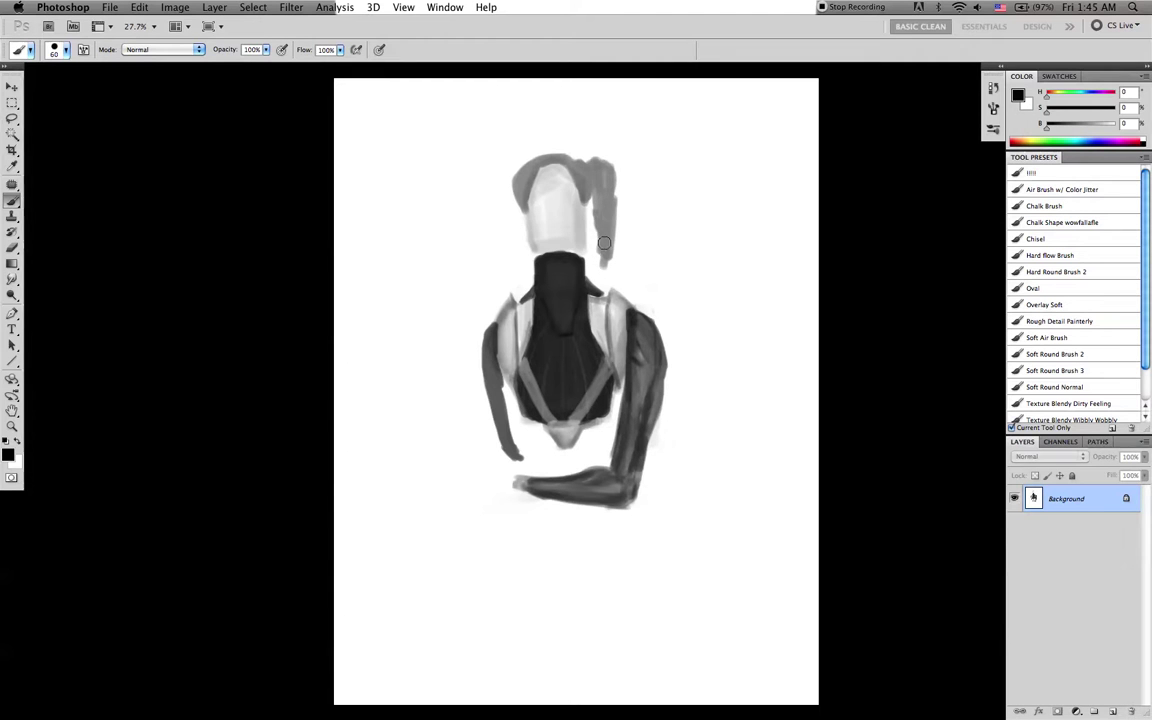
mouse_move(580, 163)
left_mouse_down()
mouse_move(590, 147)
mouse_move(603, 158)
left_mouse_up()
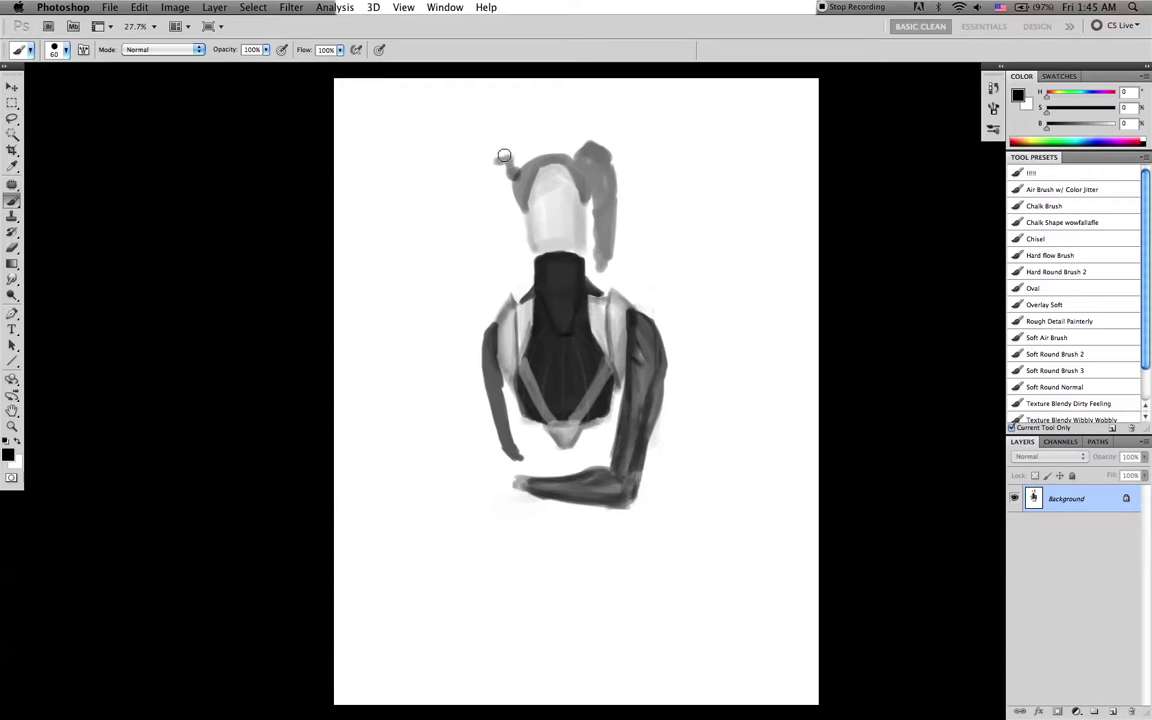
mouse_move(494, 157)
left_mouse_down()
mouse_move(505, 199)
mouse_move(501, 166)
mouse_move(491, 160)
mouse_move(498, 199)
mouse_move(482, 171)
mouse_move(516, 244)
mouse_move(506, 199)
mouse_move(520, 262)
left_mouse_up()
Compare the pigtail hairstyle by undoing and redoing its strokes, and remove it
key("super+z")
key("alt+super+z")
key("alt+super+z")
key("alt+super+z")
key("alt+super+z")
key("shift+super+z")
key("shift+super+z")
key("shift+super+z")
key("shift+super+z")
key("alt+super+z")
key("alt+super+z")
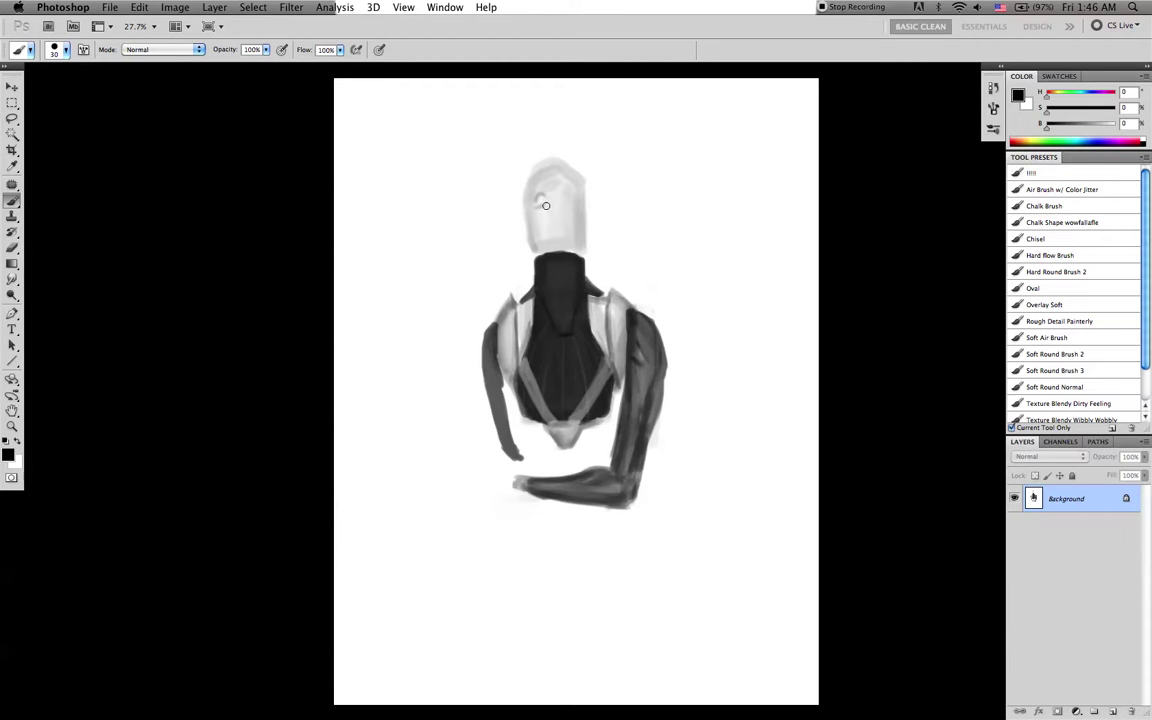
Paint the eyes, nose and mouth on the face with a small brush, flipping the canvas horizontally to check it
left_click_drag(548, 204, 545, 200)
left_click_drag(563, 203, 571, 202)
key("super+shift+h")
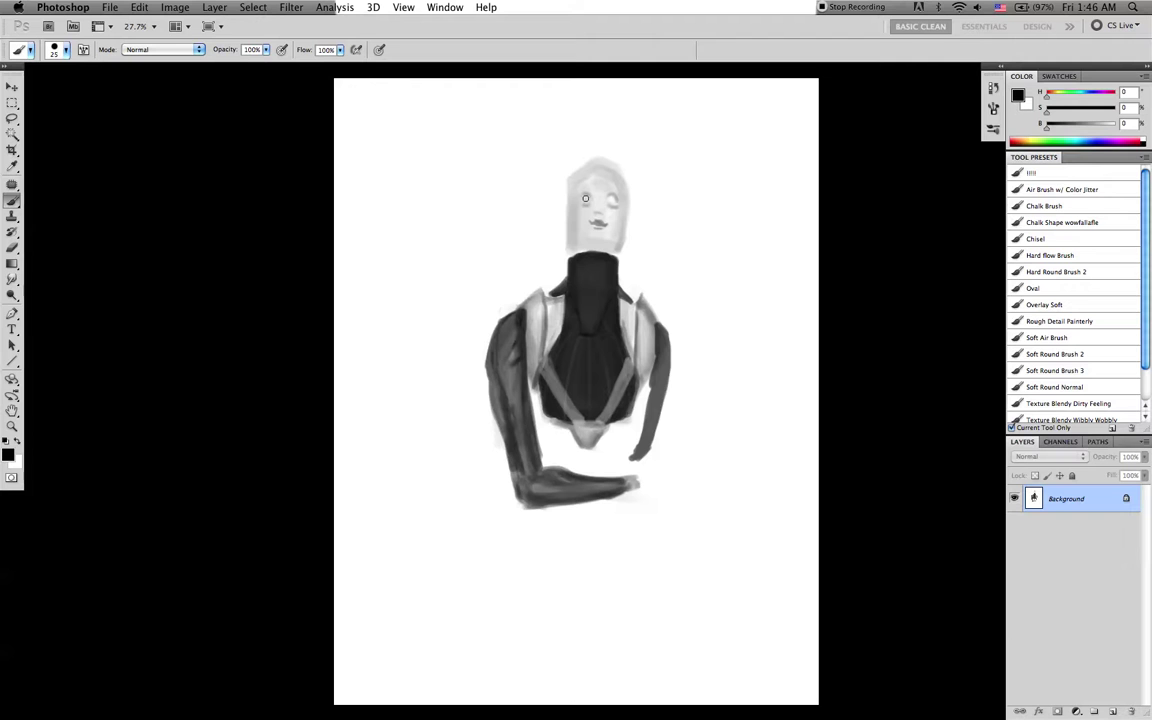
key("bracketleft")
key("bracketleft")
key("bracketleft")
key("bracketleft")
key("bracketright")
Paint a gray curl of hair beside the jaw, undoing the first attempt at a trailing lock
mouse_move(561, 238)
left_mouse_down()
mouse_move(533, 277)
mouse_move(559, 236)
mouse_move(534, 270)
mouse_move(562, 225)
left_mouse_up()
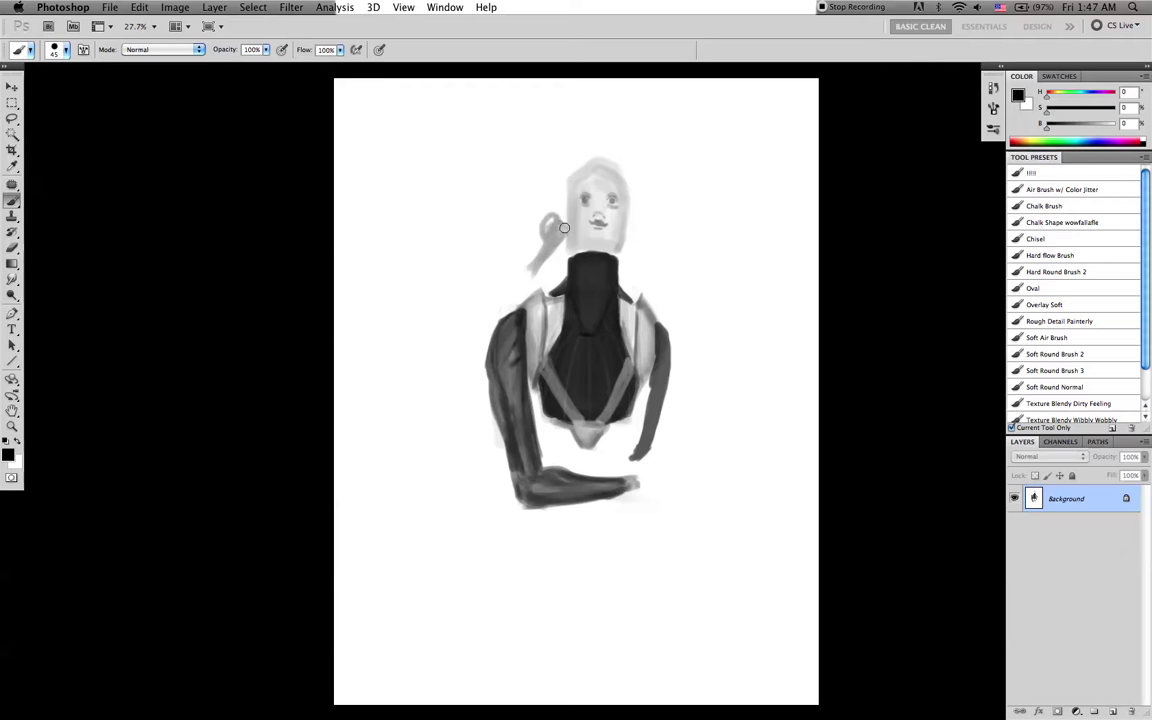
key("super+z")
mouse_move(559, 225)
left_mouse_down()
mouse_move(567, 190)
mouse_move(562, 220)
left_mouse_up()
key("[")
key("]")
key("]")
key("]")
Paint hair down the other side of the face and over the crown, varying the brush size
mouse_move(625, 188)
left_mouse_down()
mouse_move(633, 248)
mouse_move(642, 232)
mouse_move(634, 240)
left_mouse_up()
key("]")
key("[")
key("[")
mouse_move(615, 169)
left_mouse_down()
mouse_move(625, 200)
mouse_move(614, 173)
mouse_move(590, 175)
mouse_move(561, 204)
mouse_move(596, 162)
mouse_move(621, 185)
mouse_move(616, 174)
mouse_move(581, 174)
mouse_move(588, 164)
mouse_move(577, 176)
mouse_move(613, 174)
mouse_move(590, 170)
mouse_move(610, 172)
mouse_move(563, 194)
mouse_move(575, 178)
mouse_move(616, 179)
mouse_move(580, 177)
mouse_move(611, 178)
mouse_move(582, 177)
mouse_move(563, 193)
mouse_move(580, 171)
mouse_move(565, 208)
mouse_move(572, 175)
mouse_move(563, 243)
left_mouse_up()
key("]")
key("]")
key("]")
key("[")
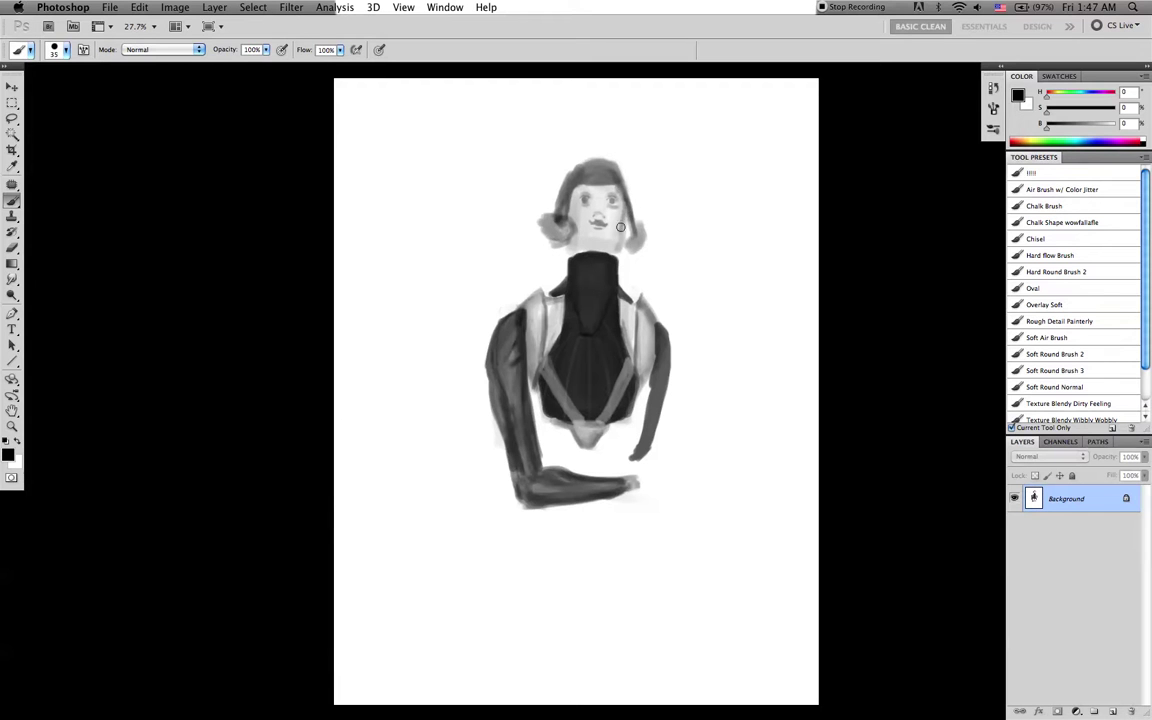
Add darker strands and loose wisps to the hair, refine the brows, and flip the canvas horizontally
mouse_move(583, 185)
left_mouse_down()
mouse_move(570, 214)
mouse_move(597, 170)
mouse_move(568, 198)
mouse_move(586, 168)
mouse_move(569, 182)
mouse_move(555, 208)
mouse_move(567, 182)
mouse_move(550, 250)
mouse_move(565, 239)
mouse_move(538, 257)
mouse_move(559, 253)
mouse_move(547, 237)
mouse_move(564, 249)
mouse_move(558, 236)
mouse_move(540, 238)
mouse_move(540, 271)
left_mouse_up()
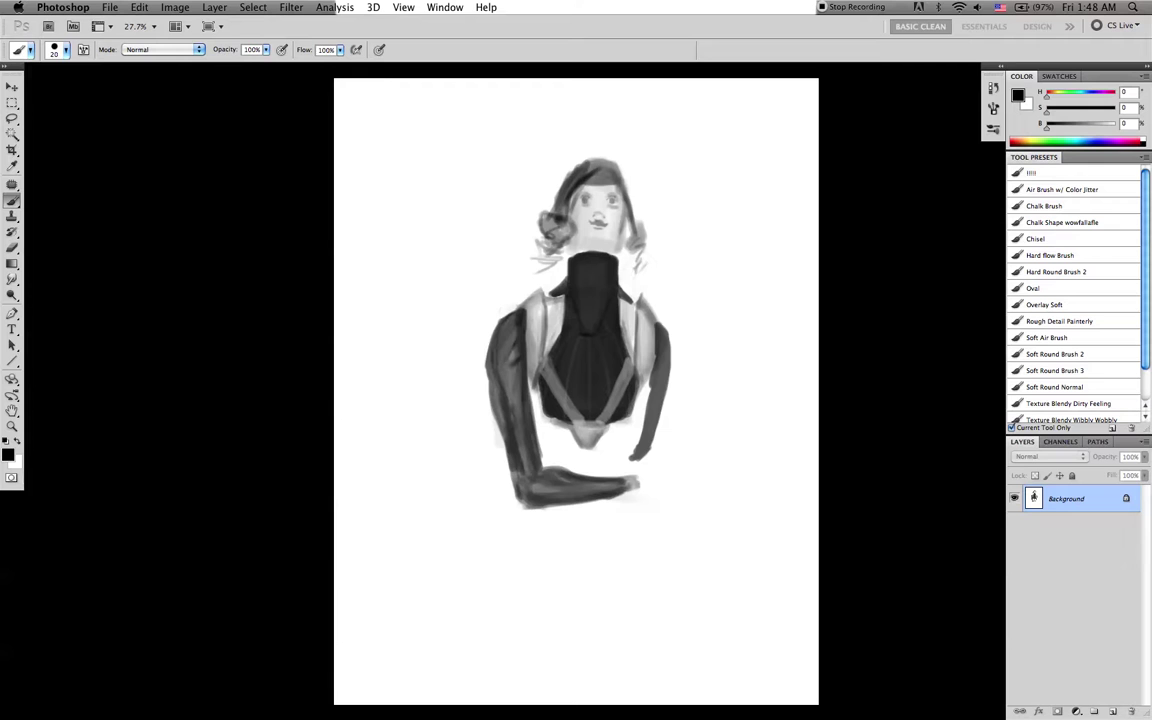
key("bracketleft")
key("bracketleft")
key("bracketleft")
key("bracketleft")
key("bracketright")
key("super+shift+h")
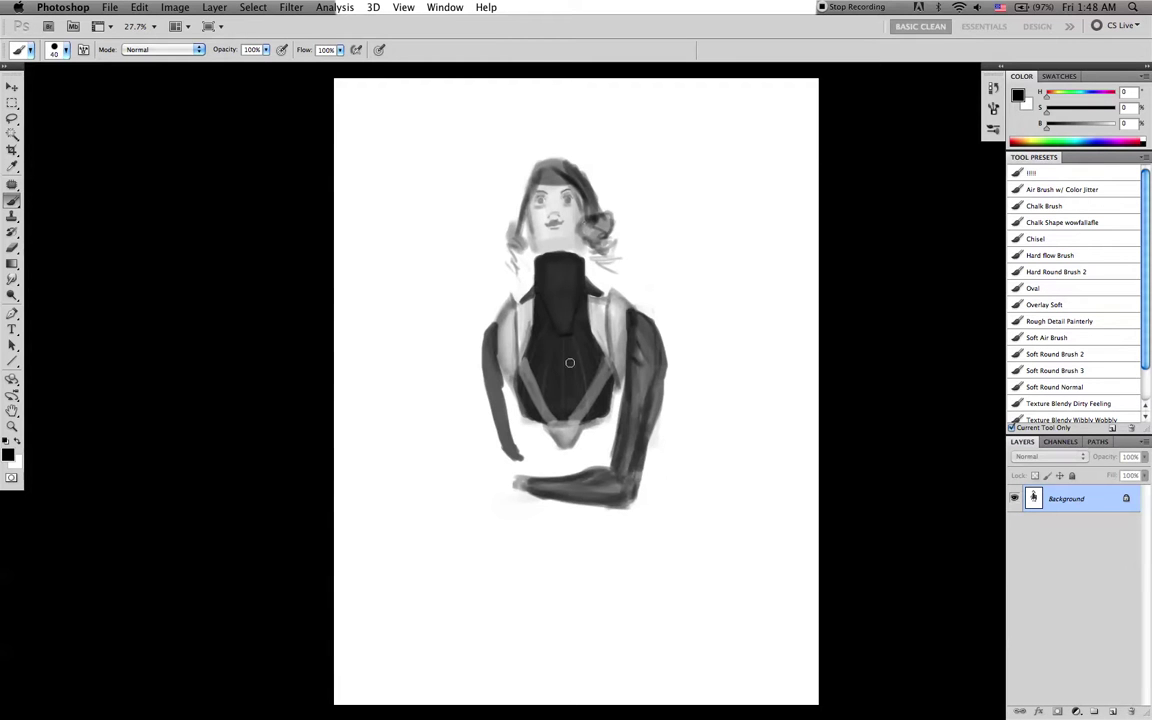
Shade the side of the jaw below the cheek with a mid gray sampled from the face's edge
key("z")
left_click_drag(586, 235, 686, 355)
key("b")
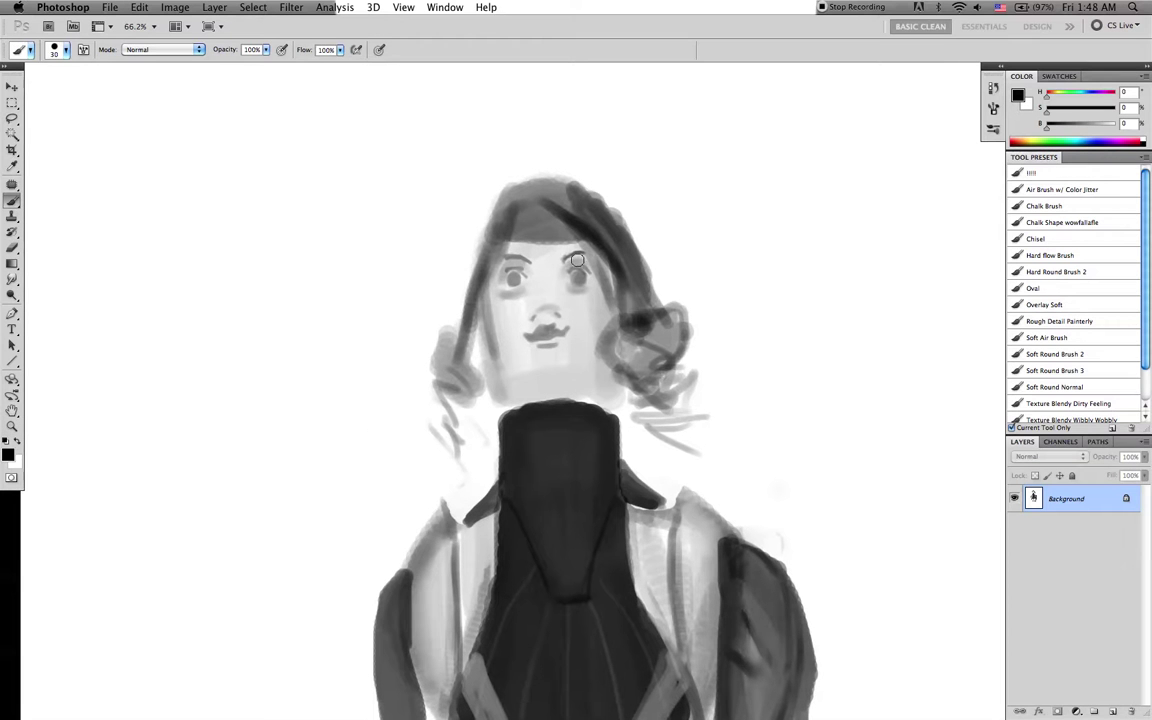
key("bracketright")
key("bracketright")
key("bracketright")
left_click(488, 258, "alt")
left_click(492, 345, "alt")
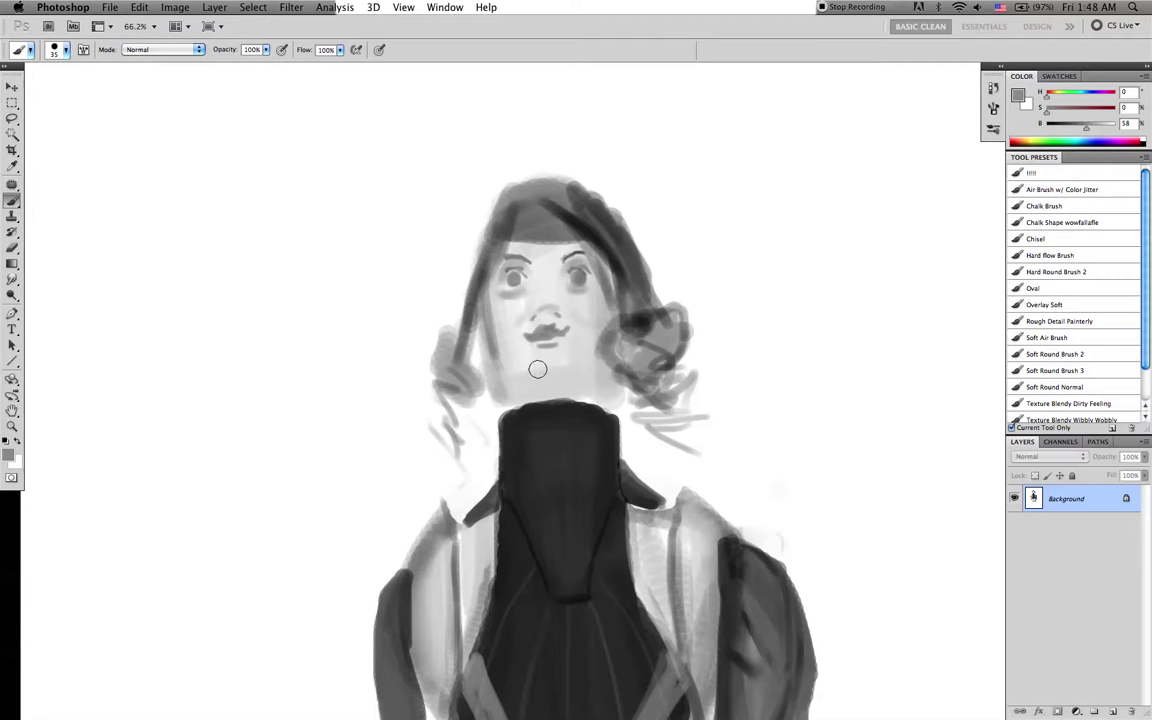
key("]")
left_click_drag(507, 361, 532, 393)
Trim the upper side edge of the dark collar with white sampled from the background, using a smaller brush
left_click(490, 432, "alt")
key("[")
key("[")
left_click_drag(499, 421, 495, 450)
left_click_drag(502, 407, 498, 441)
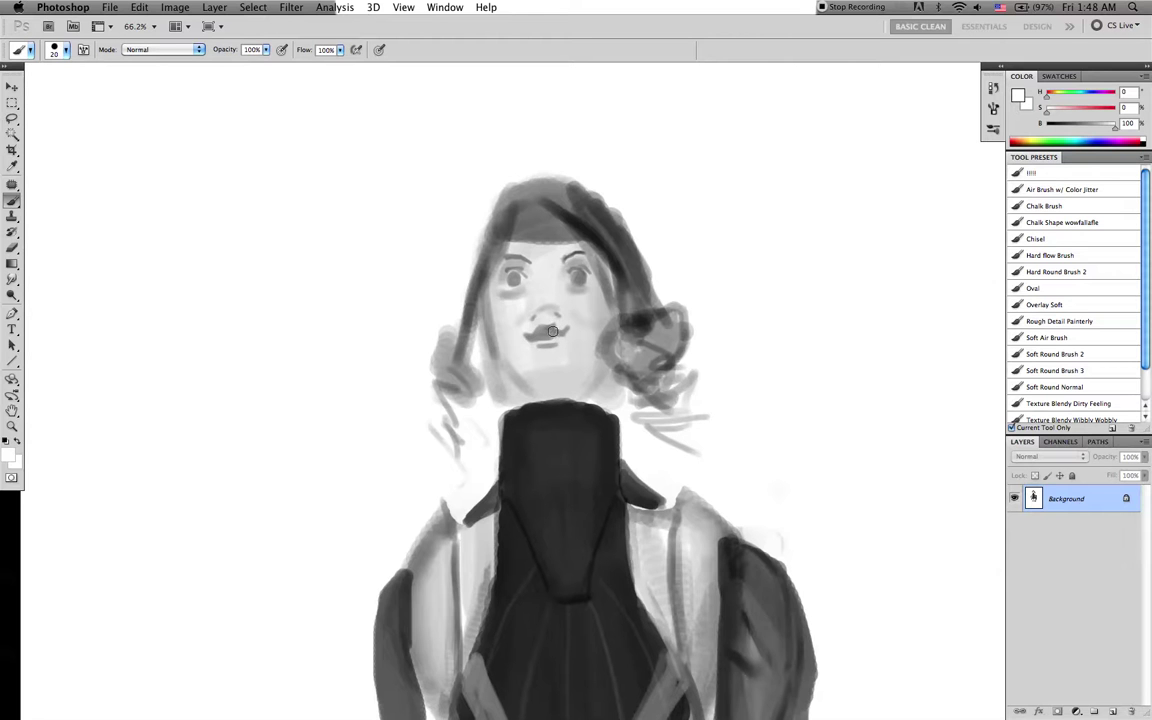
Paint over the eyes, nose and mouth with a light gray sampled from the face, leaving a blank face
key("d")
key("bracketright")
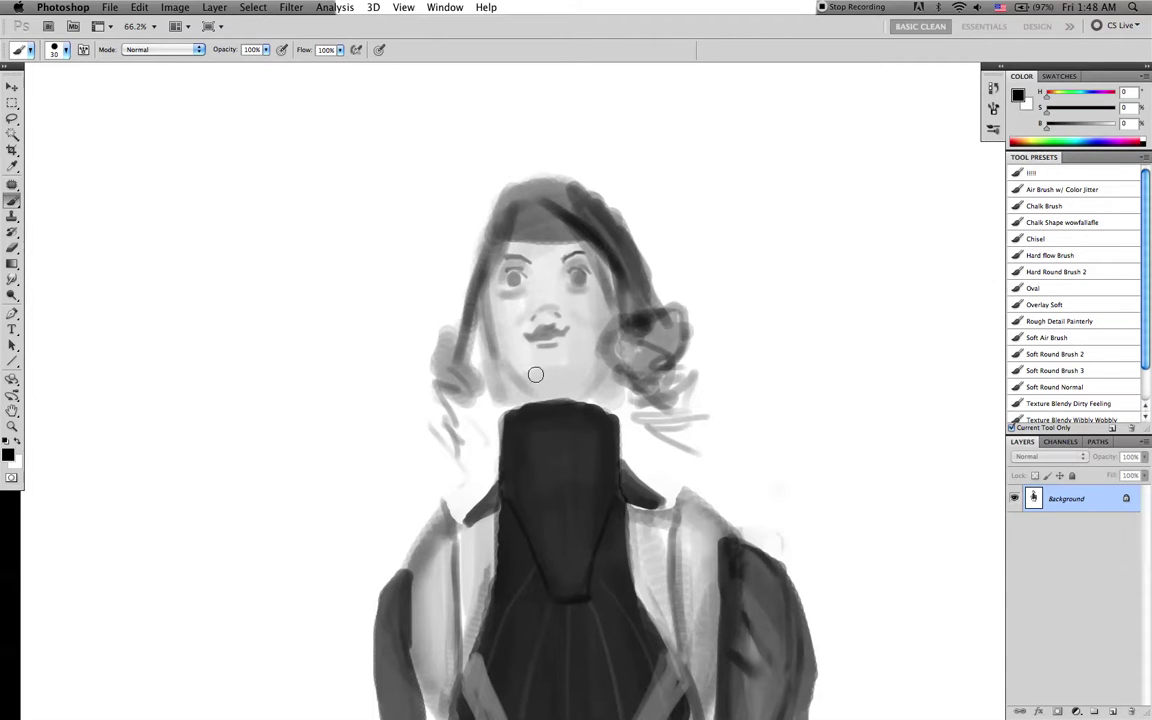
key("bracketleft")
left_click(568, 345, "alt")
left_click(581, 359, "alt")
key("bracketright")
key("bracketright")
mouse_move(555, 322)
left_mouse_down()
mouse_move(536, 314)
mouse_move(561, 345)
mouse_move(563, 322)
left_mouse_up()
mouse_move(533, 277)
left_mouse_down()
mouse_move(569, 260)
mouse_move(582, 286)
mouse_move(582, 270)
mouse_move(594, 317)
left_mouse_up()
Smooth the lower face and chin with a sampled light gray at brush size 40
key("d")
key("bracketleft")
key("bracketleft")
key("bracketleft")
key("bracketleft")
key("bracketleft")
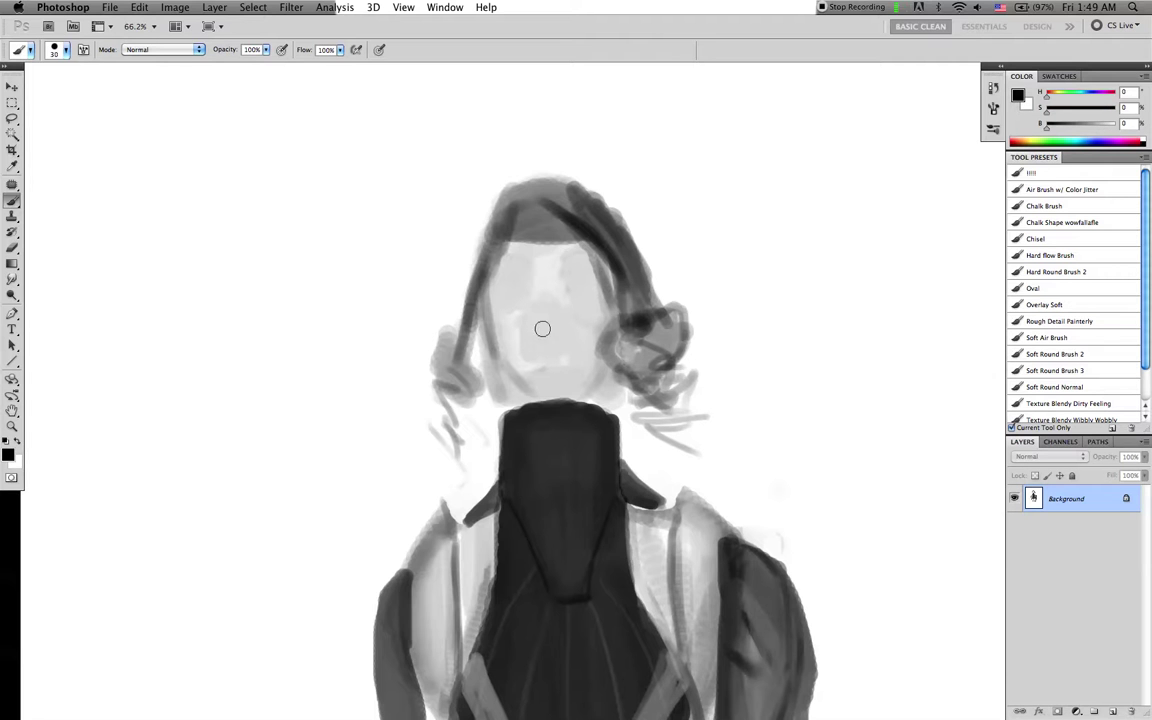
left_click(520, 369, "alt")
key("bracketright")
key("bracketright")
mouse_move(528, 356)
left_mouse_down()
mouse_move(514, 350)
mouse_move(530, 383)
mouse_move(515, 368)
left_mouse_up()
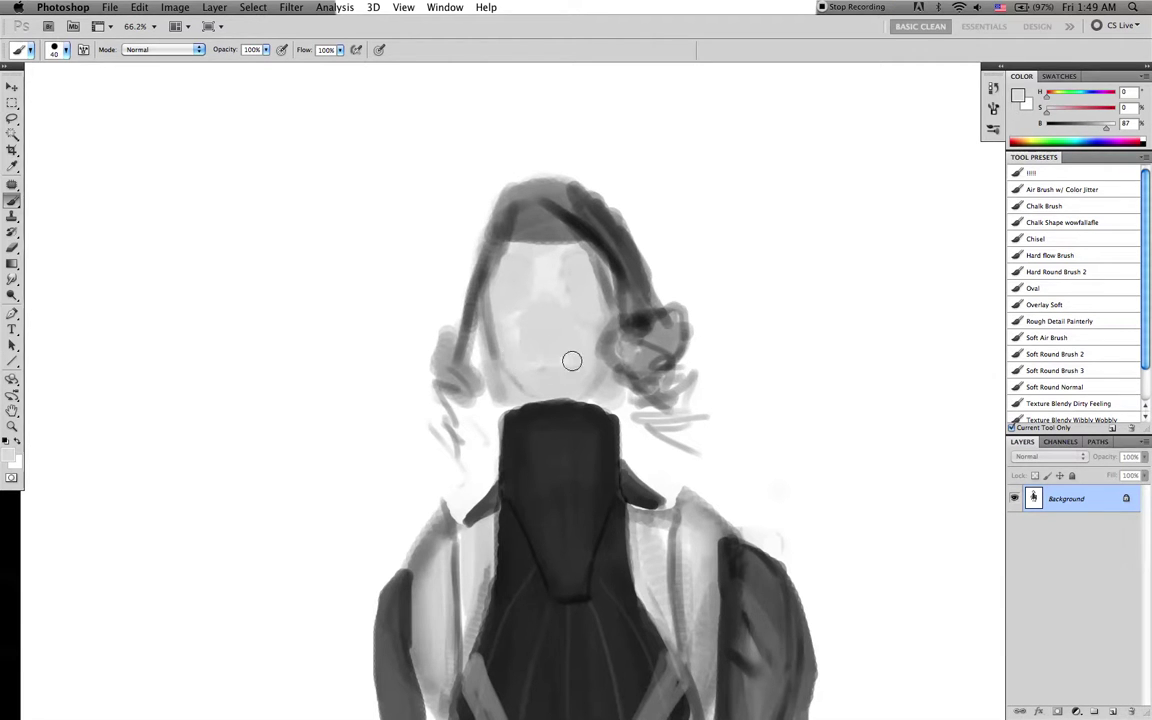
key("d")
key("bracketleft")
key("bracketleft")
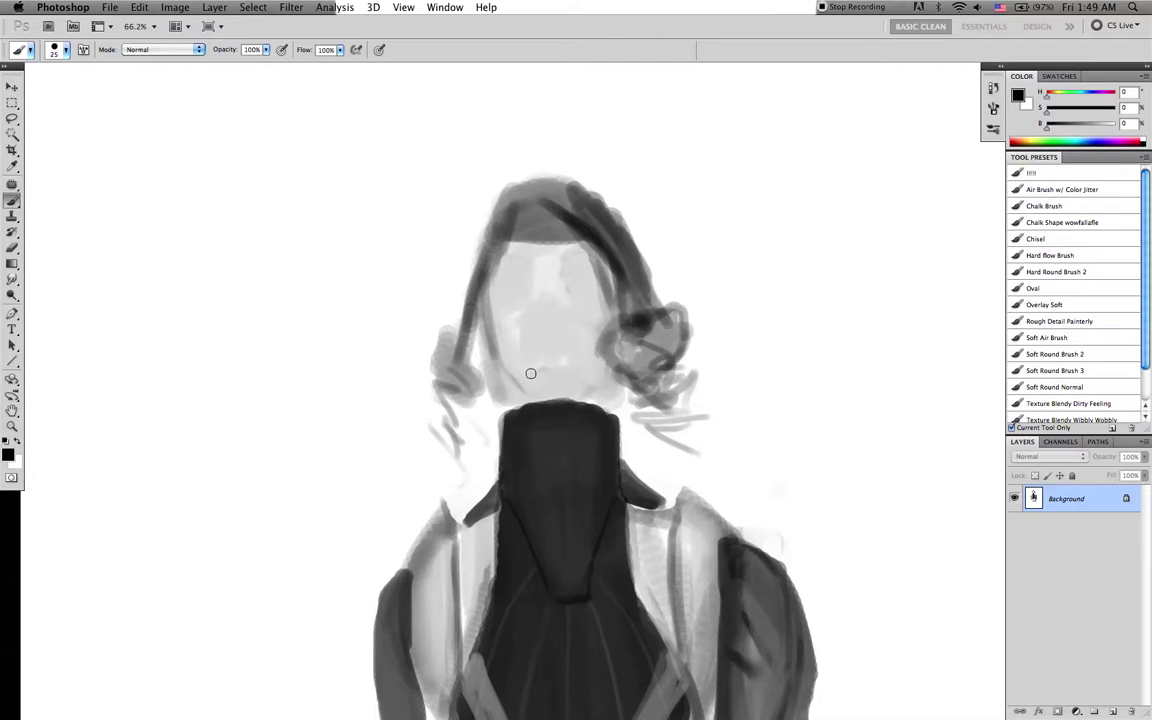
key("bracketleft")
mouse_move(533, 365)
left_mouse_down()
mouse_move(579, 359)
mouse_move(526, 351)
left_mouse_up()
left_click(517, 287)
left_click(581, 290)
left_click_drag(565, 322, 544, 319)
left_click_drag(570, 363, 574, 360)
key("super+alt+z")
key("super+alt+z")
key("super+alt+z")
key("super+alt+z")
key("super+alt+z")
Paint new mid-gray lips low on the face with a small brush and shade the jaw beside the chin
key("bracketleft")
left_click(546, 375, "alt")
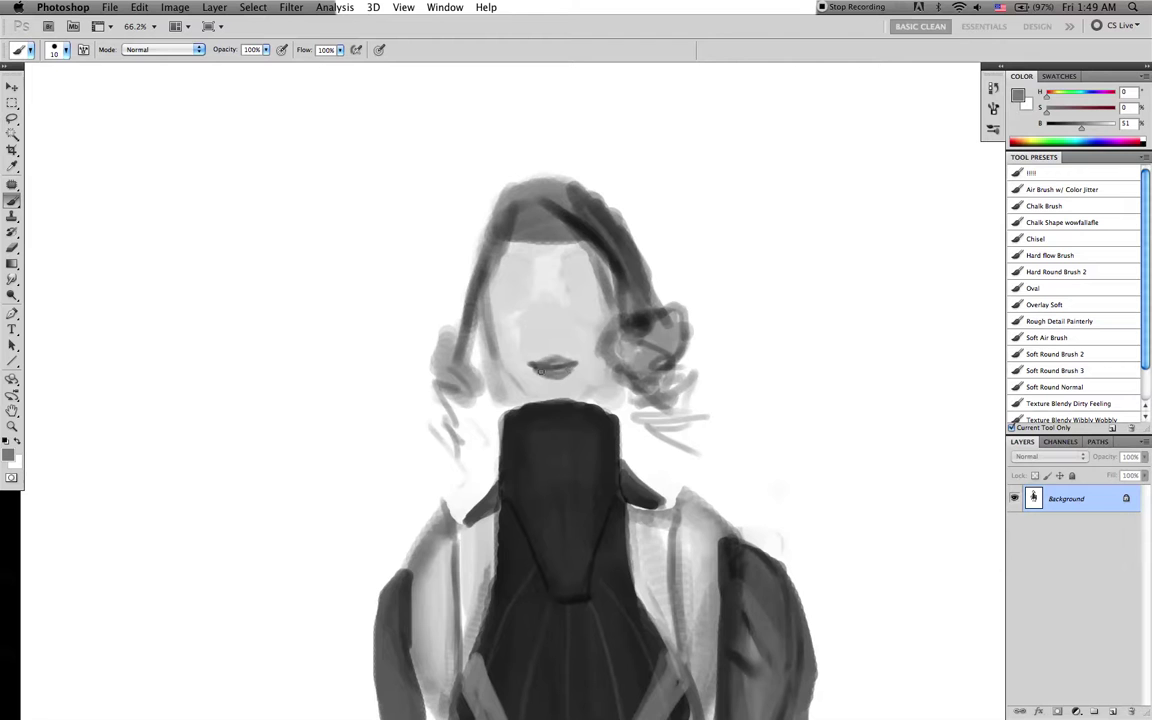
key("bracketleft")
key("bracketright")
key("bracketright")
key("bracketright")
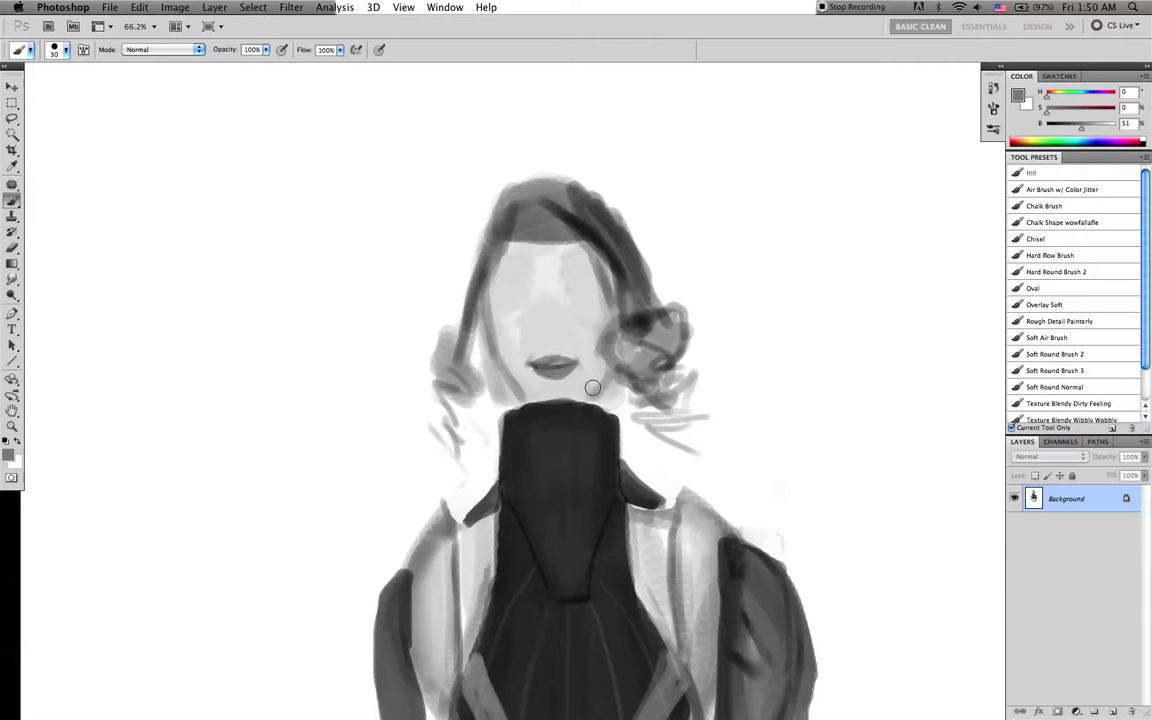
Paint soft gray arcs for both eye sockets and a short line under one eye, varying the brush size
key("d")
left_click(551, 368, "alt")
key("bracketleft")
key("d")
left_click_drag(503, 309, 526, 310)
key("bracketright")
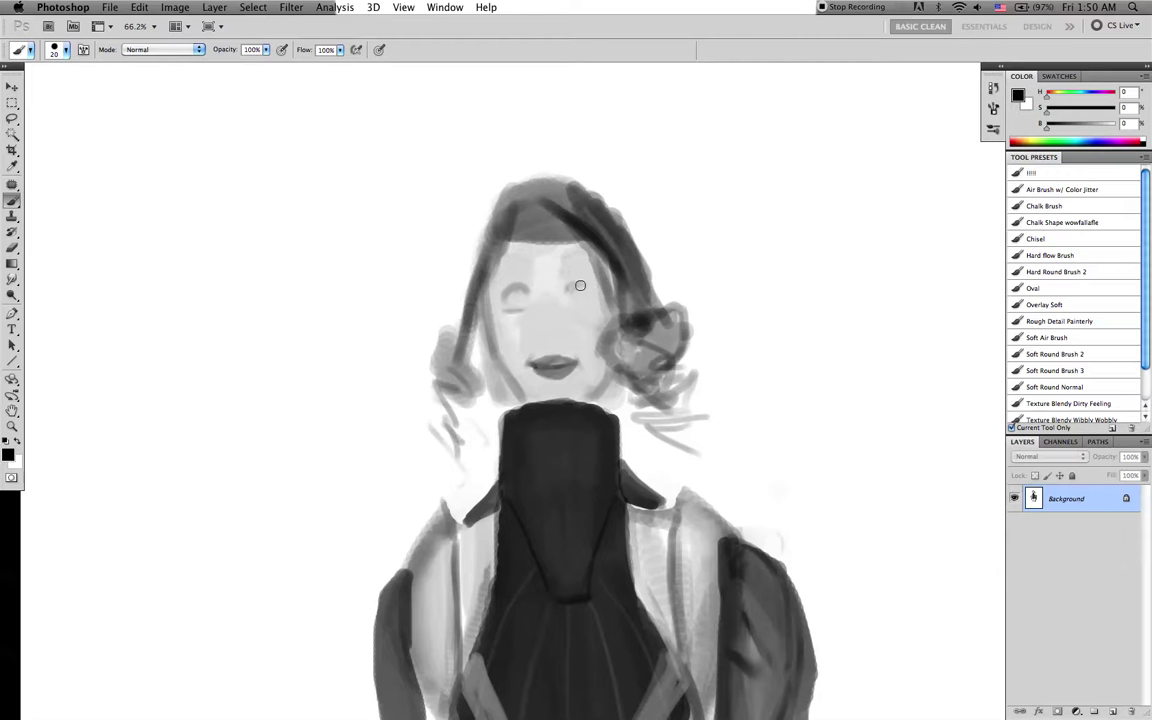
key("bracketleft")
key("bracketleft")
key("bracketleft")
key("bracketright")
key("bracketright")
key("bracketright")
key("bracketright")
key("bracketright")
Shade the brow area and the sides of the nose bridge with grays sampled around the eyes
left_click(539, 237, "alt")
left_click(537, 297, "alt")
left_click(567, 292, "alt")
key("bracketright")
key("bracketright")
key("bracketright")
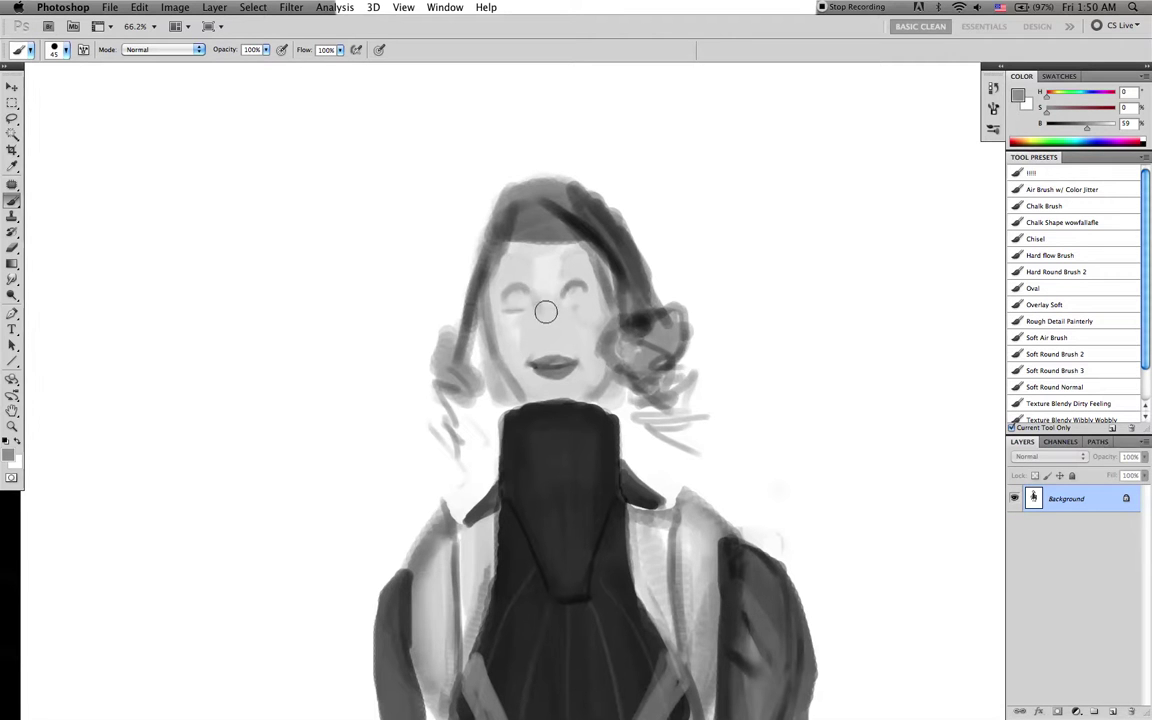
key("bracketleft")
key("bracketleft")
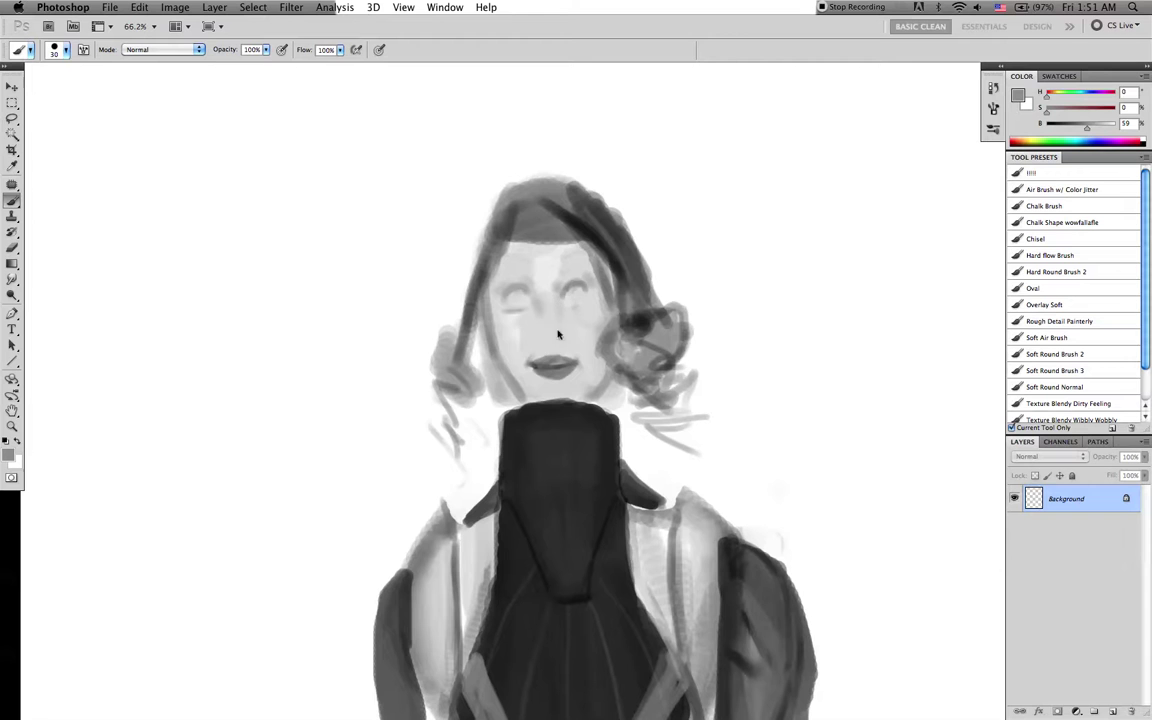
Paint the tip and underside of the nose with a gray sampled beside the bridge
key("bracketleft")
key("bracketleft")
key("bracketright")
key("bracketright")
key("bracketright")
left_click(535, 316, "alt")
key("bracketright")
left_click_drag(546, 318, 565, 319)
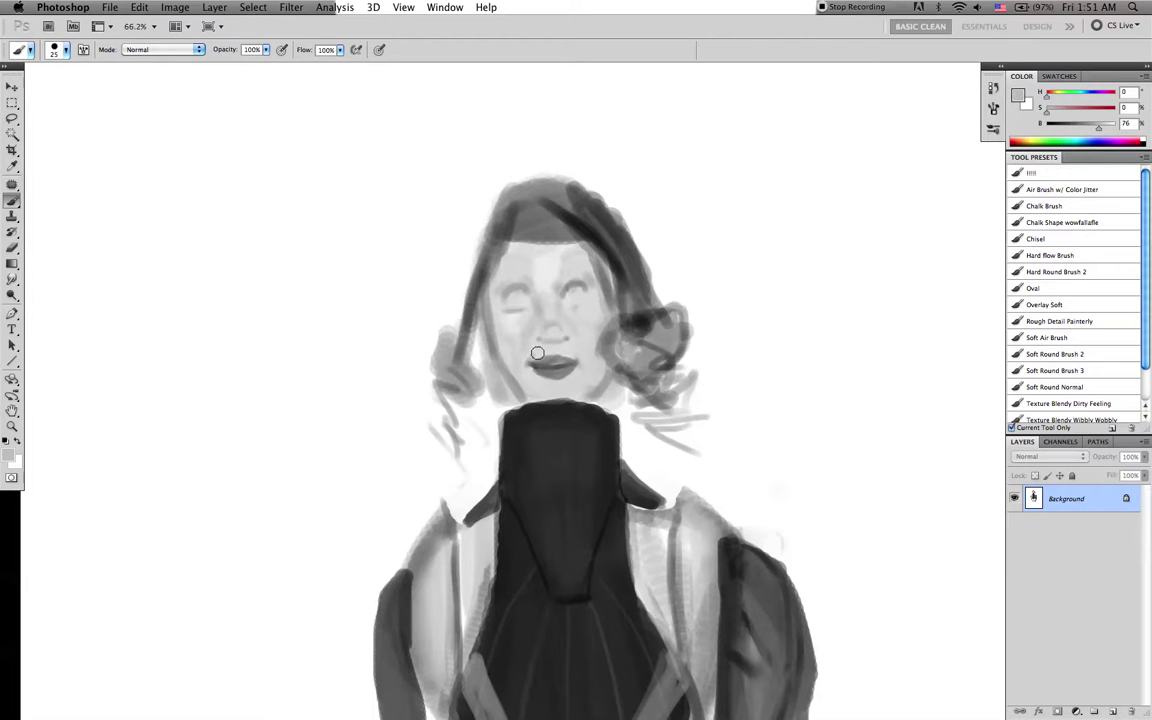
Refine the shading of the nose, inner eye corners and upper lip area with sampled grays and varied brush sizes
key("bracketleft")
left_click(541, 350, "alt")
key("bracketright")
key("bracketright")
left_click(535, 308, "alt")
key("bracketleft")
key("bracketleft")
key("bracketleft")
left_click(550, 314, "alt")
left_click(538, 311, "alt")
key("bracketright")
key("bracketright")
key("bracketright")
key("bracketright")
key("bracketleft")
Shade the jawline and chin above the collar with sampled gray, and switch to the Smudge tool
left_click(513, 382, "alt")
left_click(491, 329, "alt")
key("bracketright")
key("bracketright")
key("bracketleft")
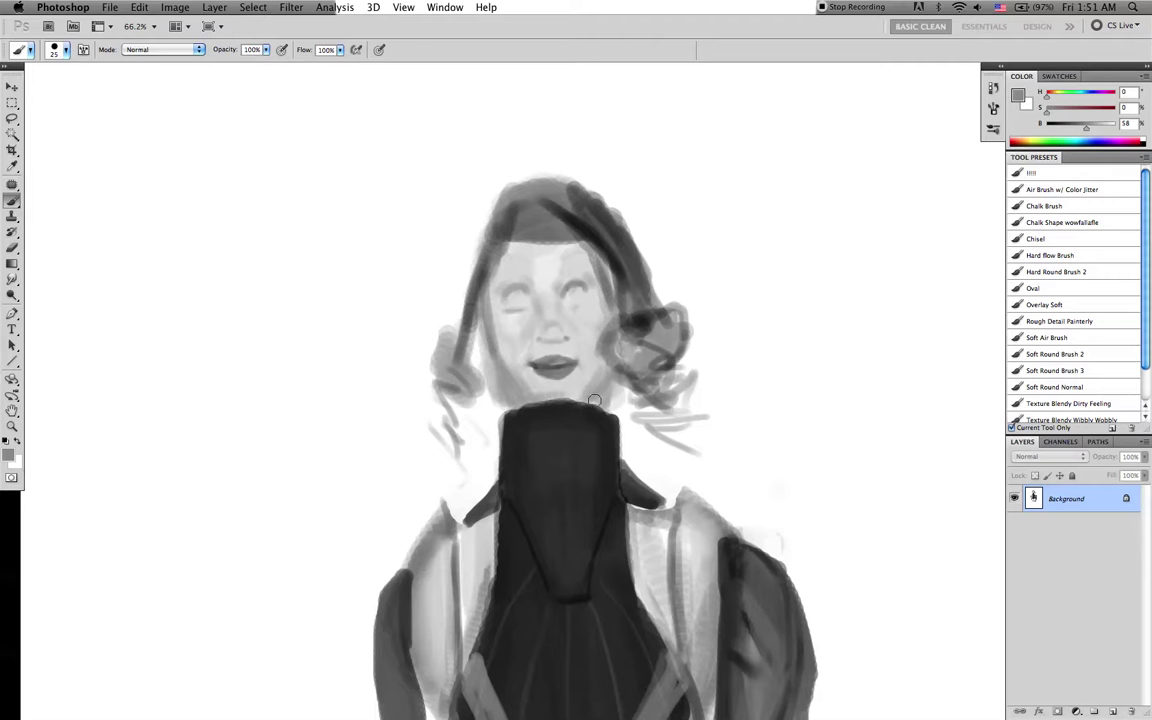
key("r")
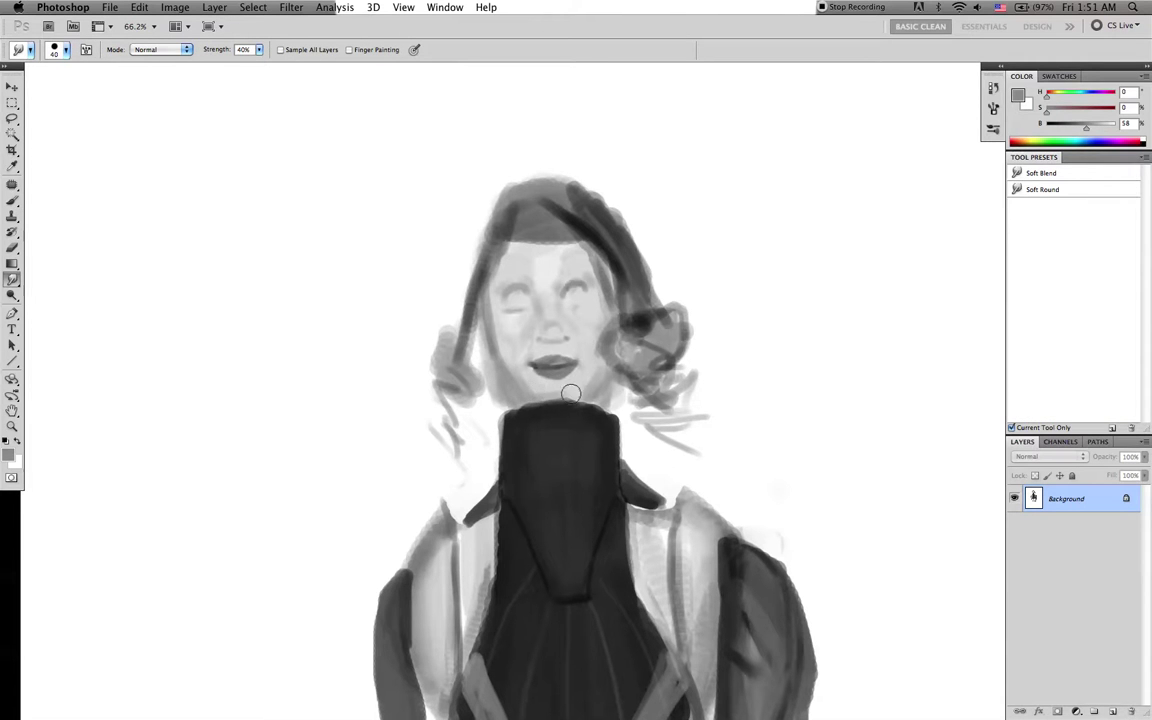
Return to the Brush tool and outline the shapes of both eyes in gray with a very small brush
key("b")
key("d")
key("bracketleft")
key("bracketleft")
key("bracketleft")
key("bracketleft")
key("bracketleft")
key("bracketleft")
key("bracketleft")
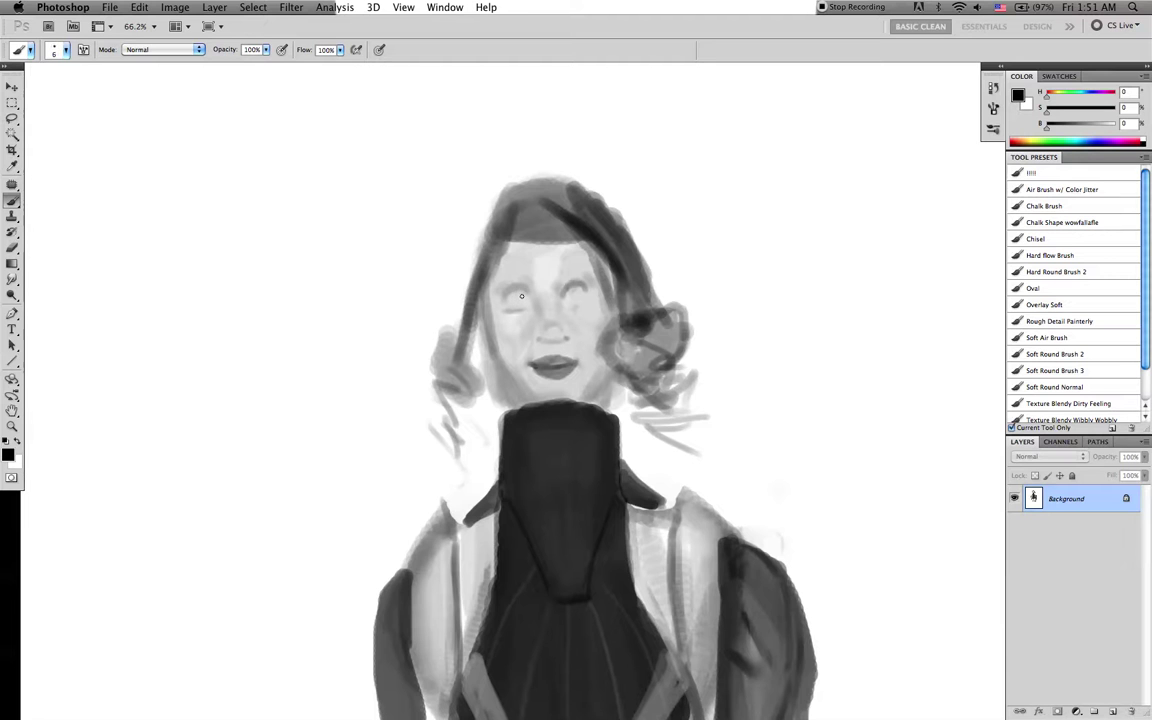
left_click(523, 294, "alt")
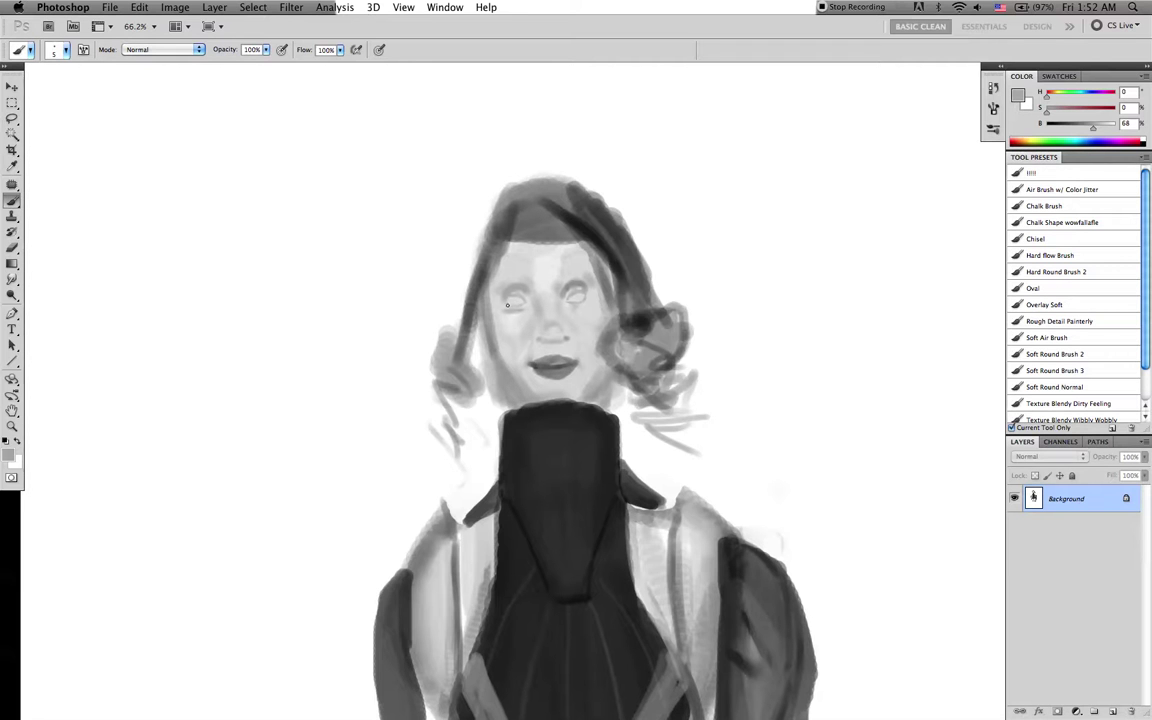
Paint a dark iris and pupil in the first eye with a tiny black brush, touching up around it in white
key("d")
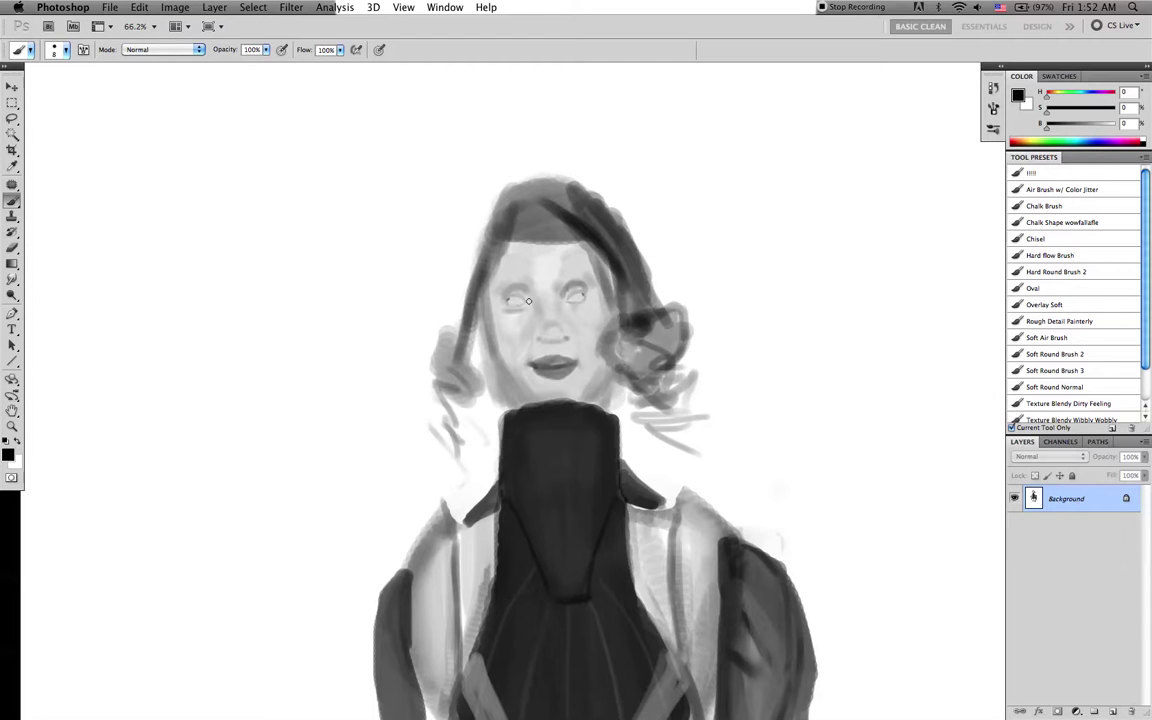
key("bracketleft")
key("x")
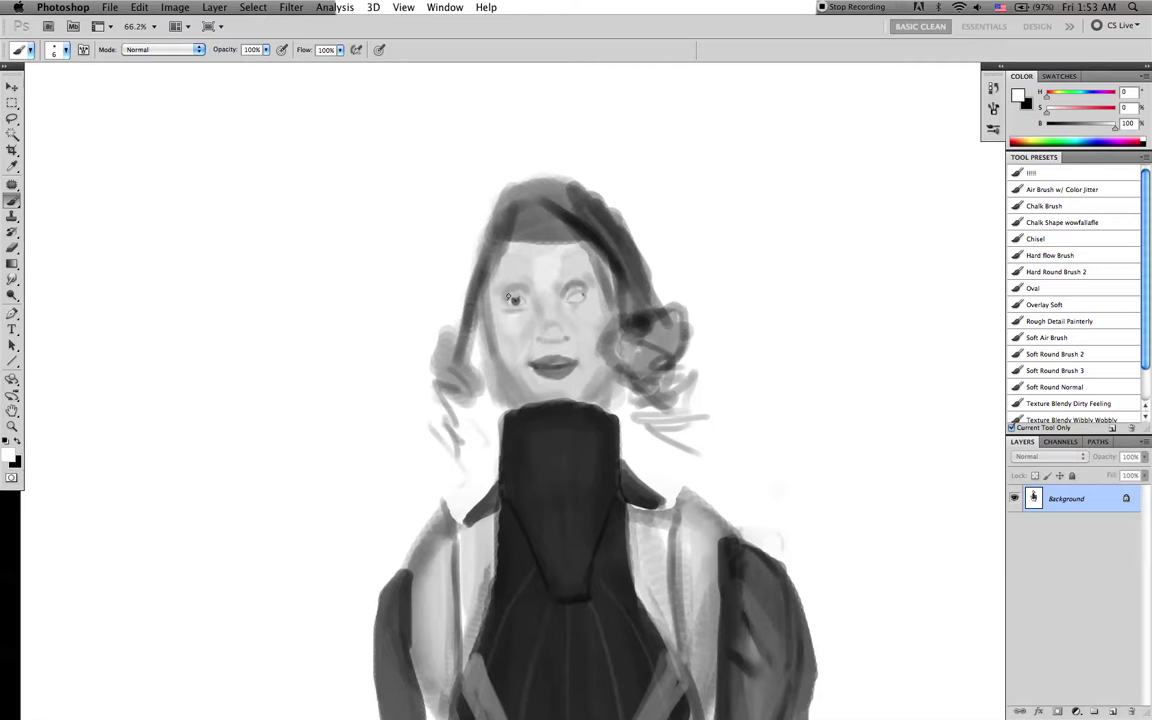
left_click(523, 288, "alt")
key("d")
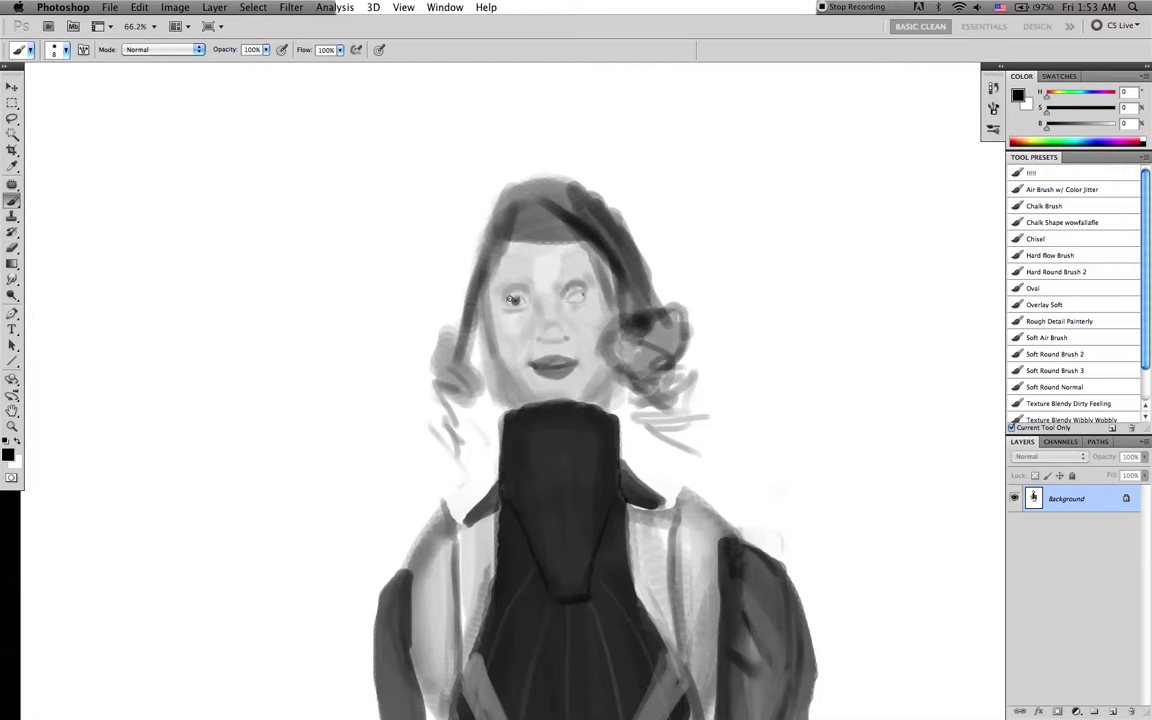
Shade the temple and cheek beside the first eye with a sampled mid gray, varying the brush size
left_click(499, 285, "alt")
key("bracketright")
key("bracketright")
key("bracketright")
key("bracketleft")
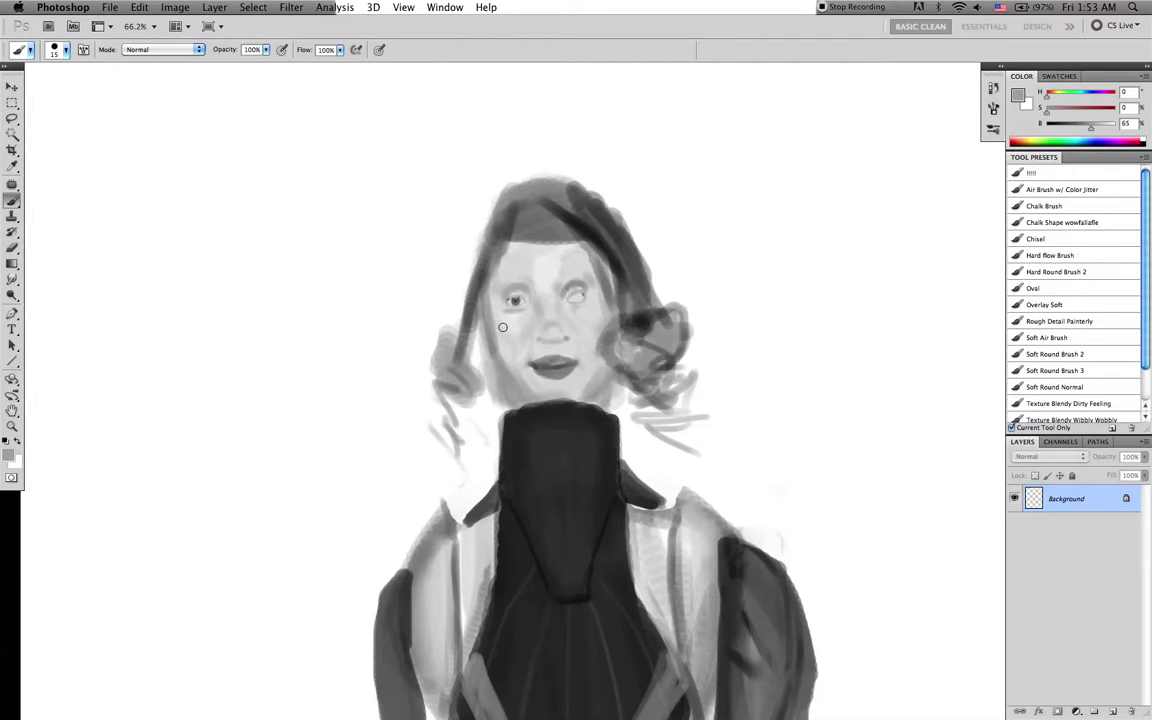
key("bracketright")
left_click_drag(495, 317, 504, 337)
key("bracketleft")
Paint both eyebrows and the iris and pupil of the second eye in black with a very small brush
key("d")
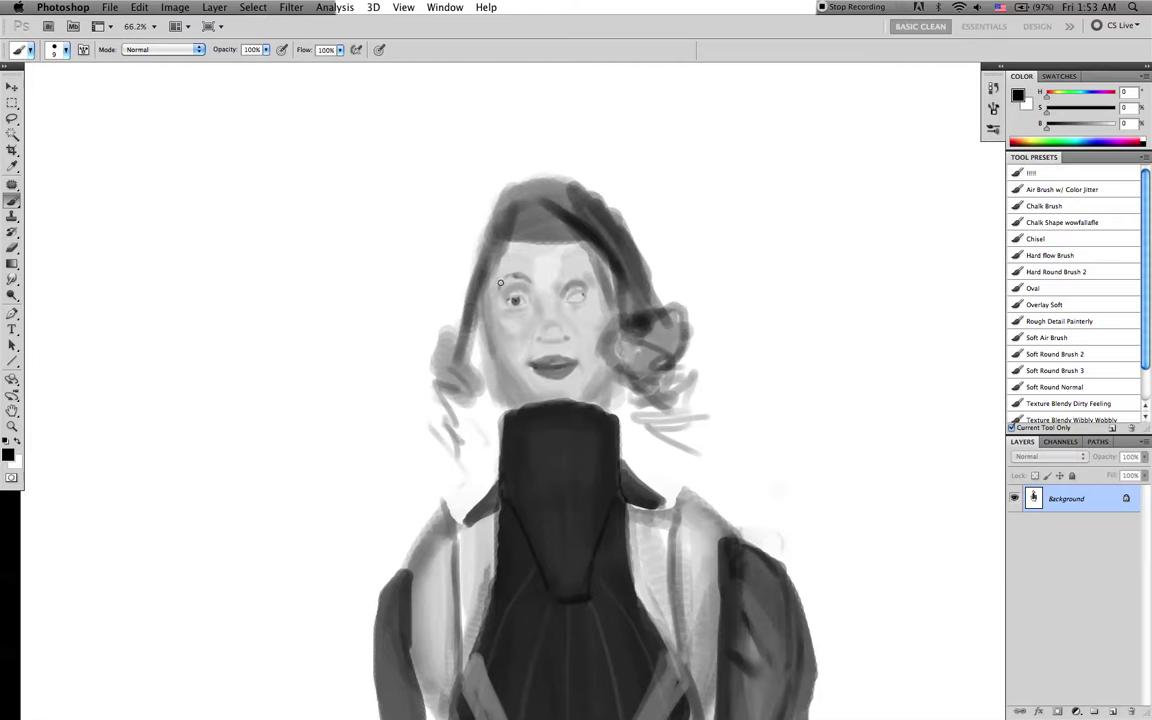
left_click_drag(515, 278, 531, 281)
key("bracketleft")
key("bracketleft")
key("bracketleft")
key("bracketleft")
key("bracketleft")
key("bracketleft")
key("bracketright")
key("bracketright")
key("bracketright")
Darken the nostrils and base of the nose with sampled grays, and deepen the tone of the lips
left_click(544, 342, "alt")
left_click(540, 341, "alt")
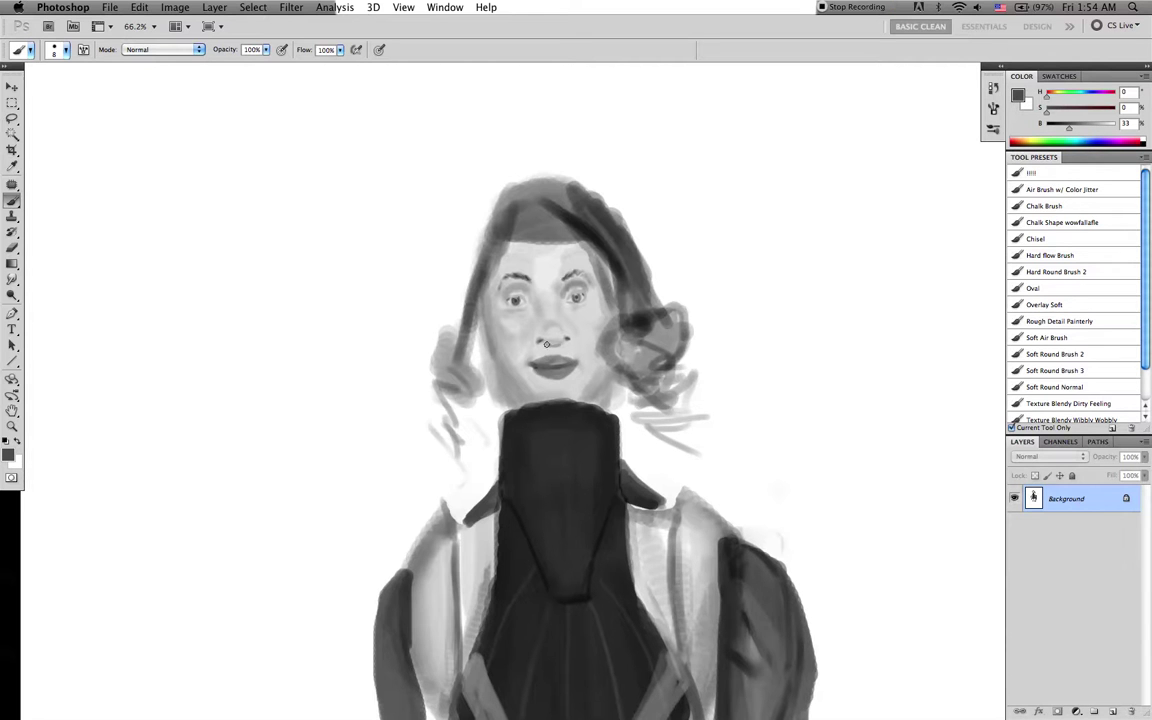
left_click(557, 307, "alt")
key("bracketleft")
key("bracketleft")
left_click(553, 349, "alt")
key("bracketleft")
left_click_drag(559, 366, 563, 364)
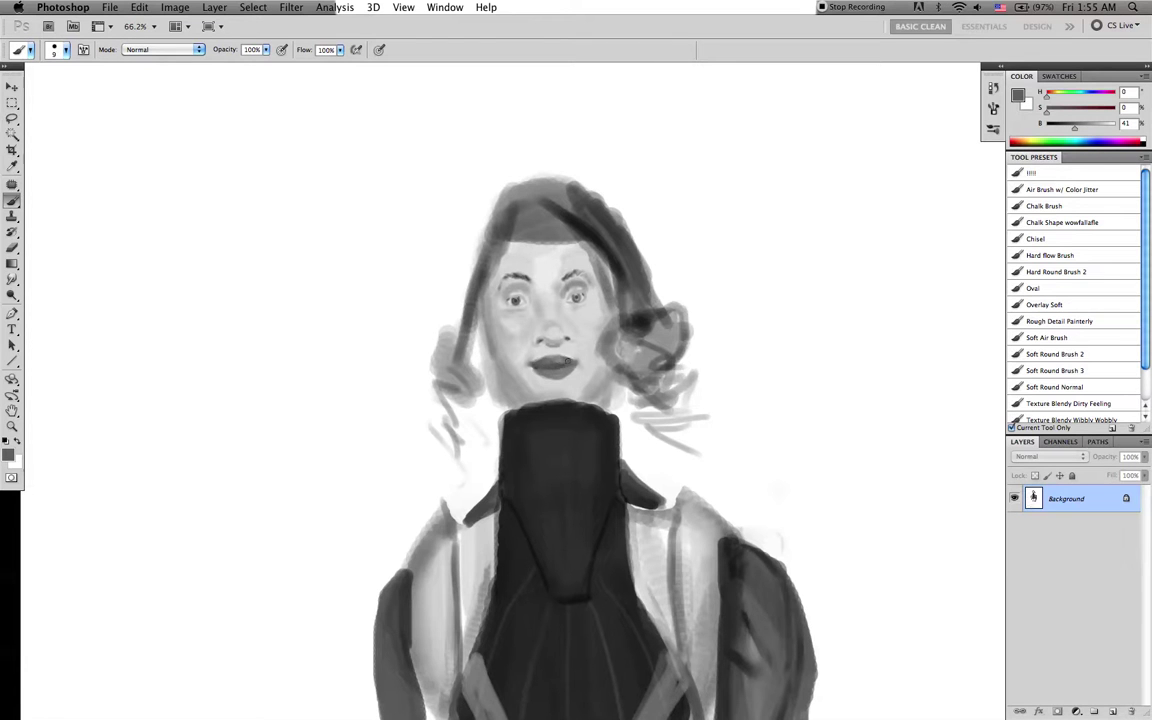
Lighten the skin at the lip corner and touch up the gap between face and hair with white
key("d")
key("x")
left_click_drag(575, 352, 580, 360)
left_click_drag(475, 329, 475, 339)
left_click(539, 295, "alt")
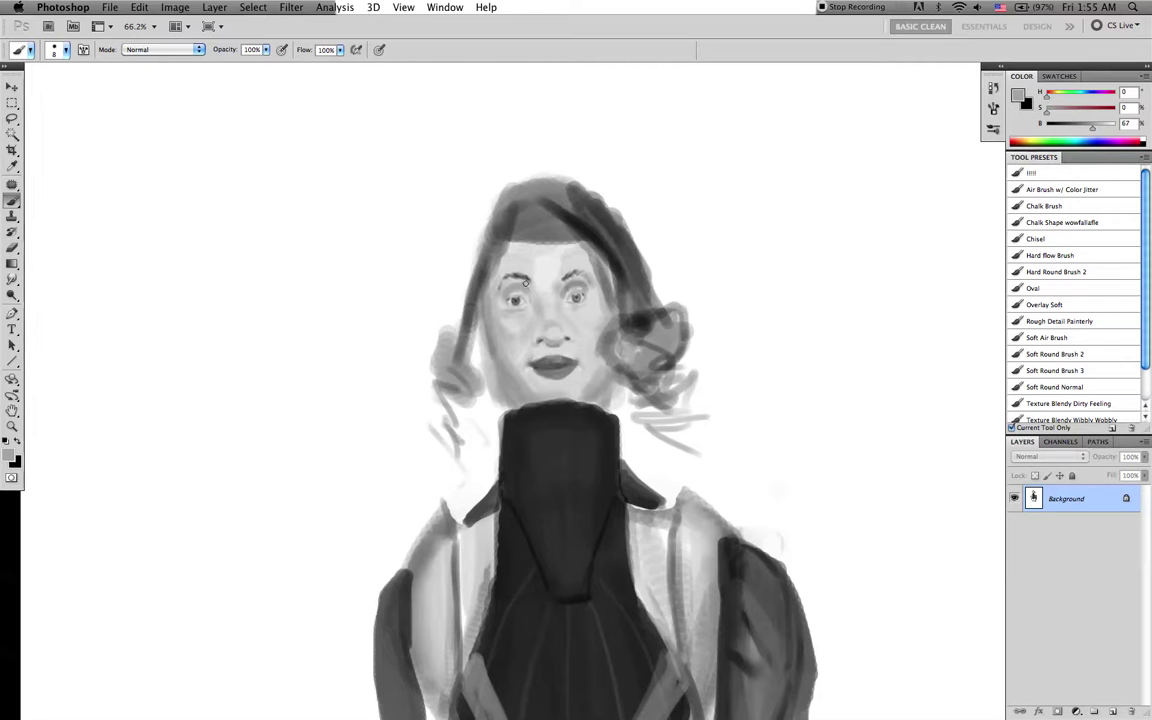
Touch up the inner end of the first eyebrow with a sampled dark gray and a very small brush
mouse_move(513, 282)
left_mouse_down()
mouse_move(523, 284)
mouse_move(508, 282)
left_mouse_up()
left_click(525, 279, "alt")
key("bracketright")
key("bracketright")
key("bracketright")
key("bracketleft")
key("bracketleft")
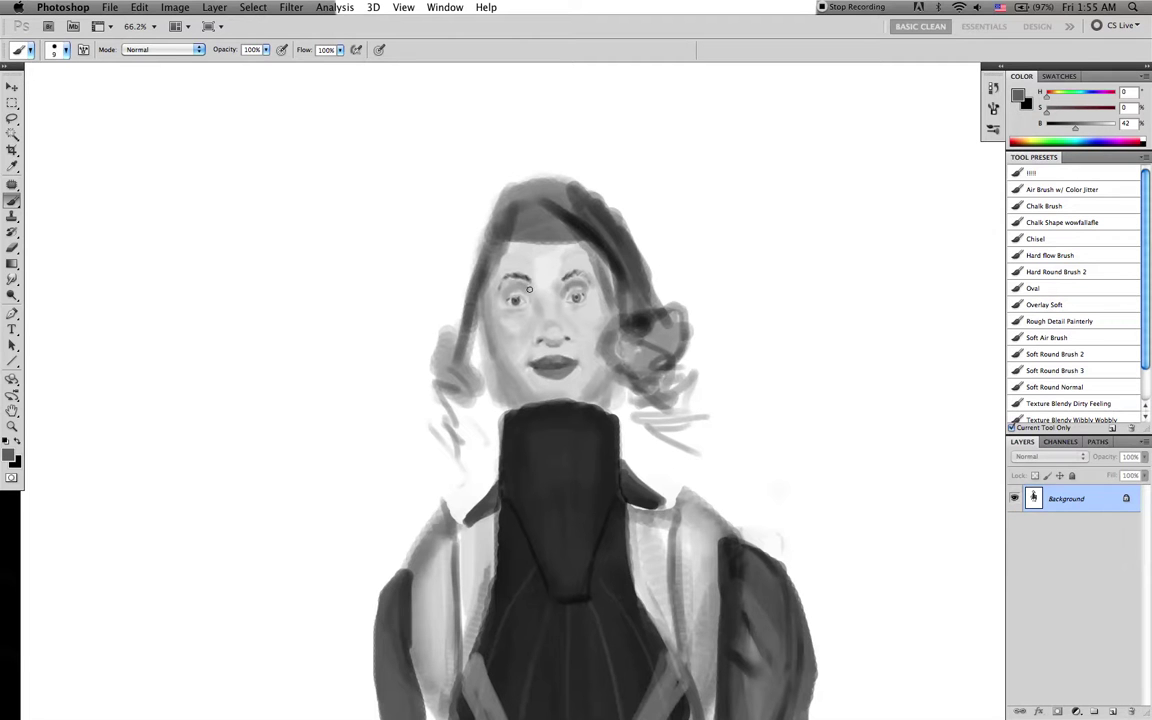
Blend the brow area and forehead with grays sampled beside the nose bridge, using a larger brush
left_click(524, 288, "alt")
key("bracketright")
key("bracketright")
left_click_drag(552, 279, 517, 248)
left_click(537, 290, "alt")
key("bracketright")
key("bracketright")
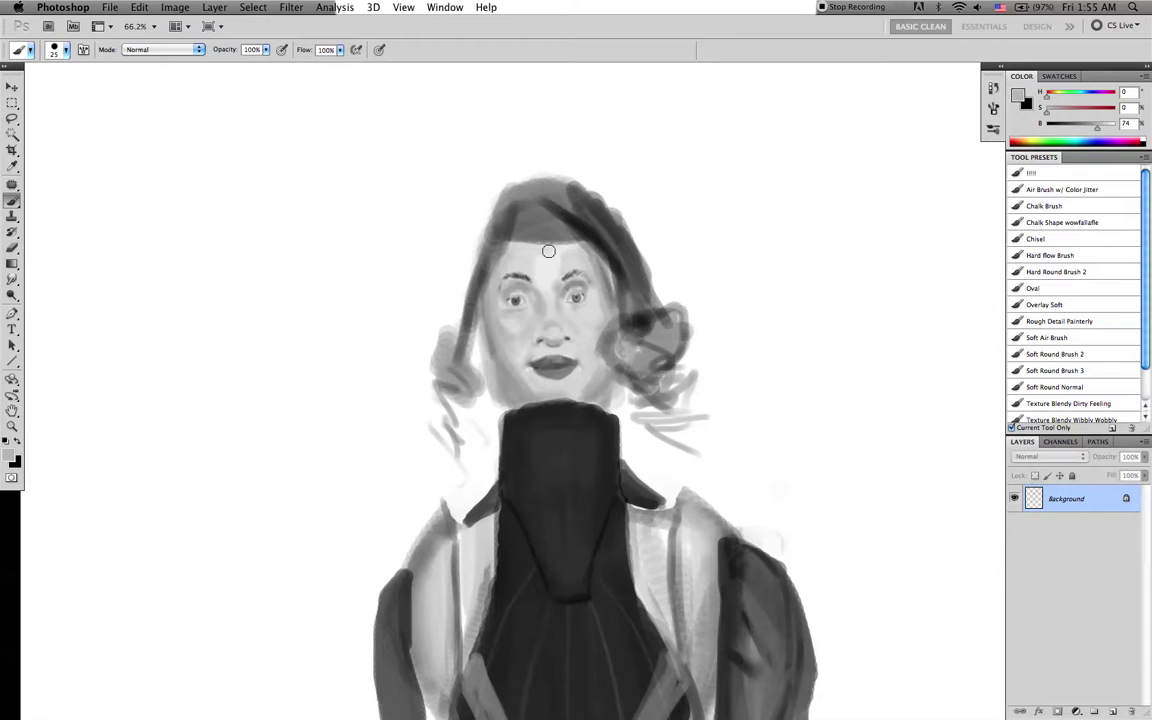
Darken the hairline from the forehead down past the first eye with a sampled near-black gray
left_click(548, 227, "alt")
key("bracketleft")
key("bracketleft")
left_click(571, 222, "alt")
mouse_move(526, 239)
left_mouse_down()
mouse_move(493, 263)
mouse_move(520, 241)
mouse_move(479, 296)
left_mouse_up()
key("bracketright")
left_click_drag(521, 241, 474, 322)
left_click_drag(523, 241, 480, 322)
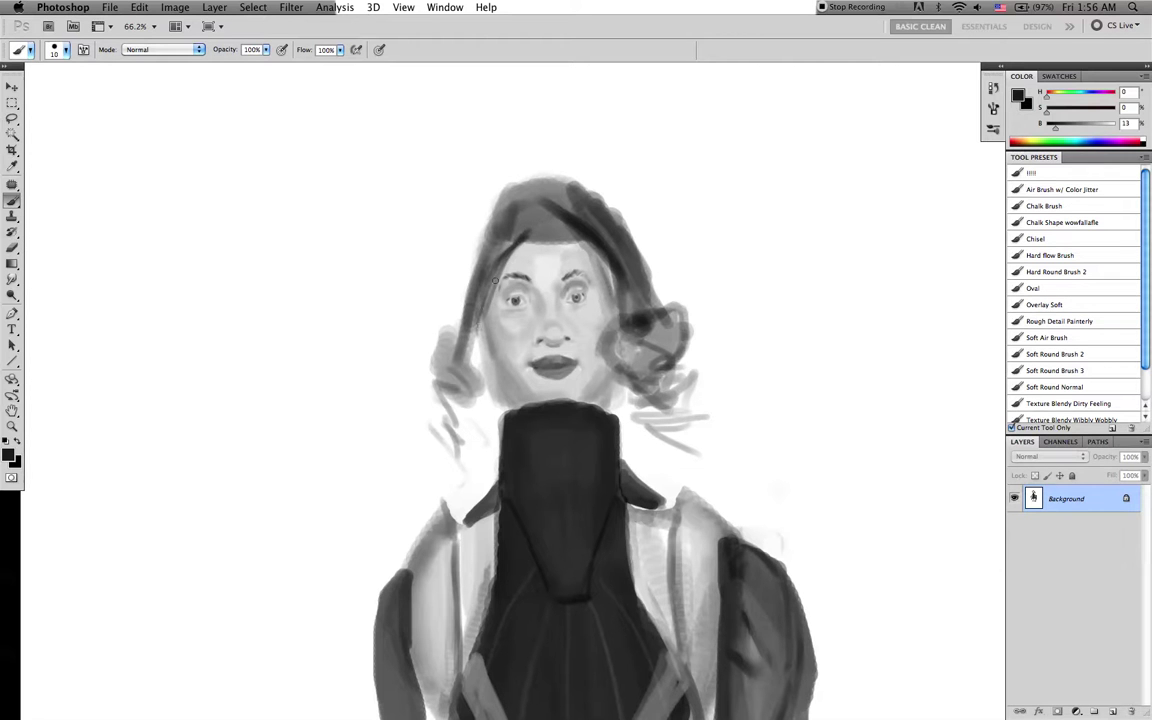
mouse_move(521, 237)
left_mouse_down()
mouse_move(480, 299)
mouse_move(488, 276)
left_mouse_up()
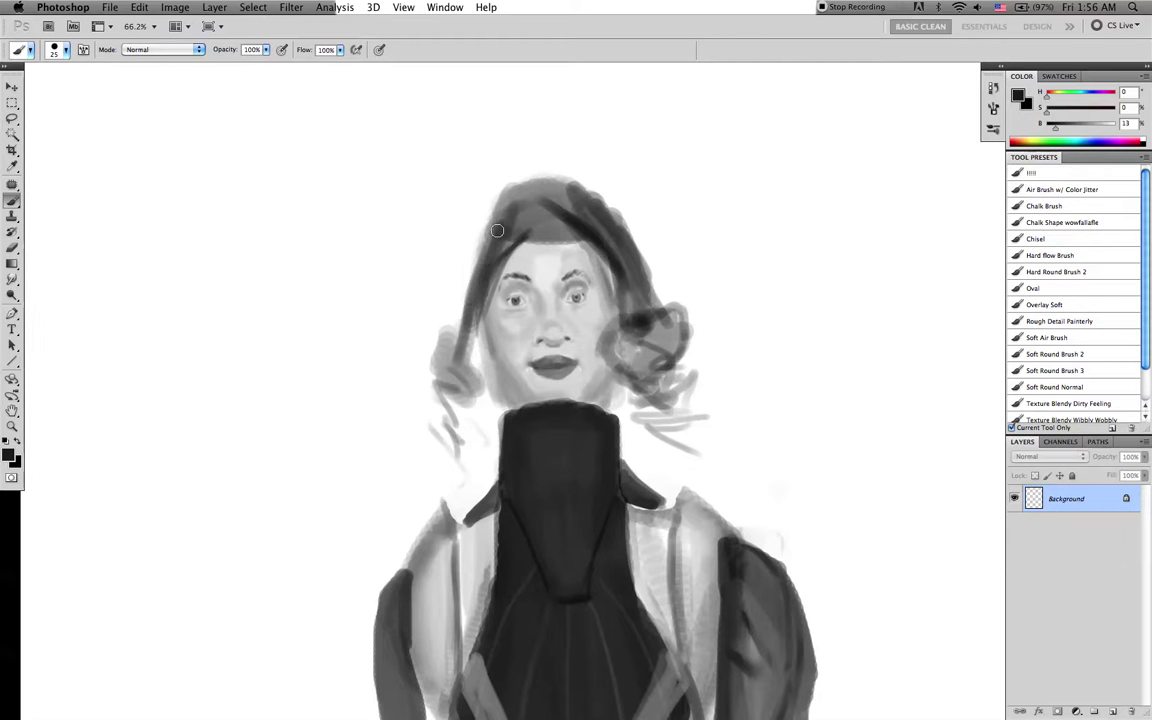
Paint near-black strands over the crown and from the parting down toward the second temple
mouse_move(514, 234)
left_mouse_down()
mouse_move(535, 201)
mouse_move(574, 180)
left_mouse_up()
left_click_drag(524, 226, 520, 195)
mouse_move(510, 197)
left_mouse_down()
mouse_move(553, 180)
mouse_move(596, 204)
mouse_move(547, 182)
mouse_move(516, 186)
mouse_move(553, 182)
mouse_move(495, 210)
mouse_move(522, 241)
mouse_move(576, 235)
mouse_move(544, 243)
mouse_move(580, 258)
mouse_move(566, 245)
mouse_move(604, 276)
left_mouse_up()
key("bracketright")
key("bracketleft")
key("bracketright")
left_click_drag(554, 238, 609, 295)
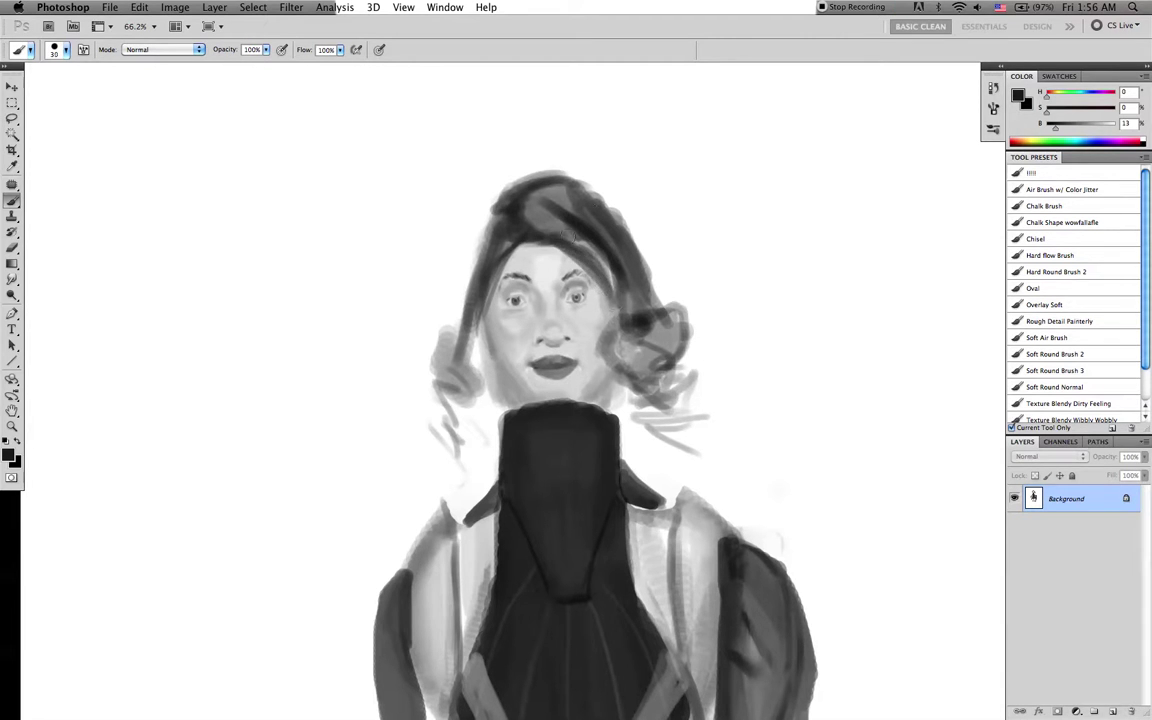
Paint long near-black strands framing both sides of the face down to jaw level
mouse_move(546, 240)
left_mouse_down()
mouse_move(535, 217)
mouse_move(627, 310)
left_mouse_up()
key("super+z")
left_click_drag(599, 245, 633, 369)
left_click_drag(484, 246, 467, 351)
key("bracketright")
left_click_drag(495, 226, 460, 369)
left_click_drag(484, 257, 472, 378)
left_click_drag(479, 312, 473, 388)
key("bracketright")
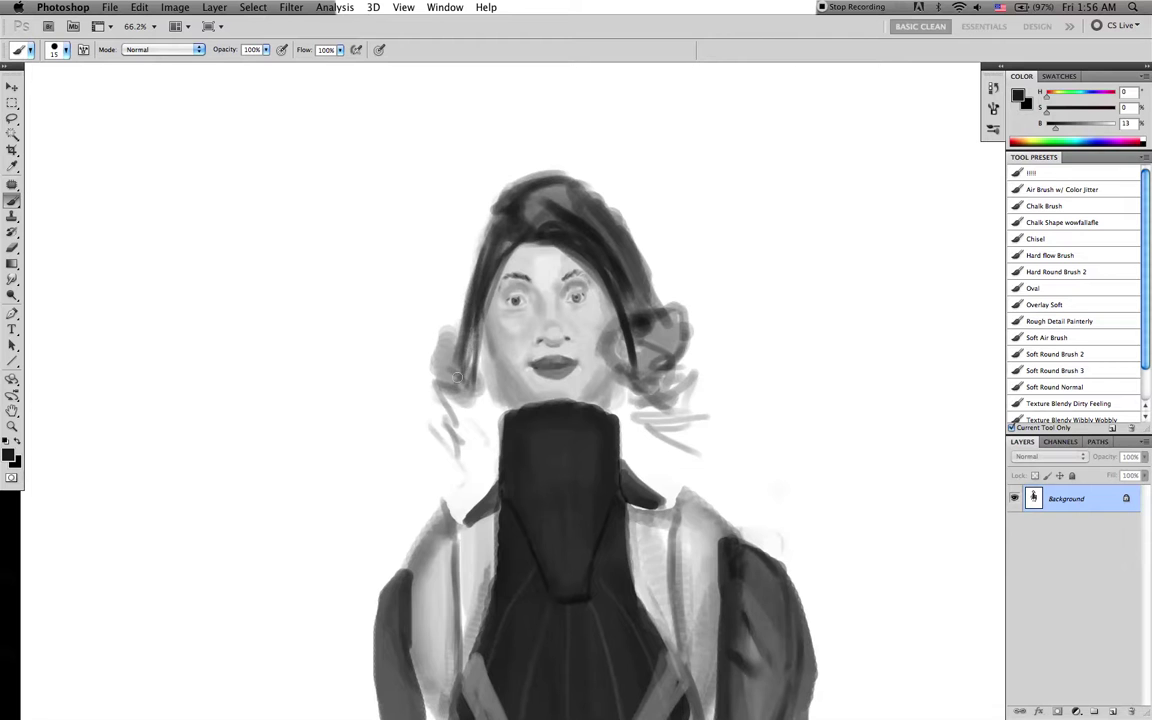
Thicken the dark hair beside the first cheek and curl its ends at the jaw, varying the brush size
left_click_drag(485, 318, 482, 377)
key("bracketleft")
key("bracketleft")
mouse_move(492, 280)
left_mouse_down()
mouse_move(485, 368)
mouse_move(469, 394)
mouse_move(449, 391)
left_mouse_up()
key("bracketright")
key("bracketright")
key("bracketright")
mouse_move(453, 404)
left_mouse_down()
mouse_move(482, 391)
mouse_move(449, 385)
mouse_move(474, 393)
mouse_move(467, 332)
left_mouse_up()
key("bracketleft")
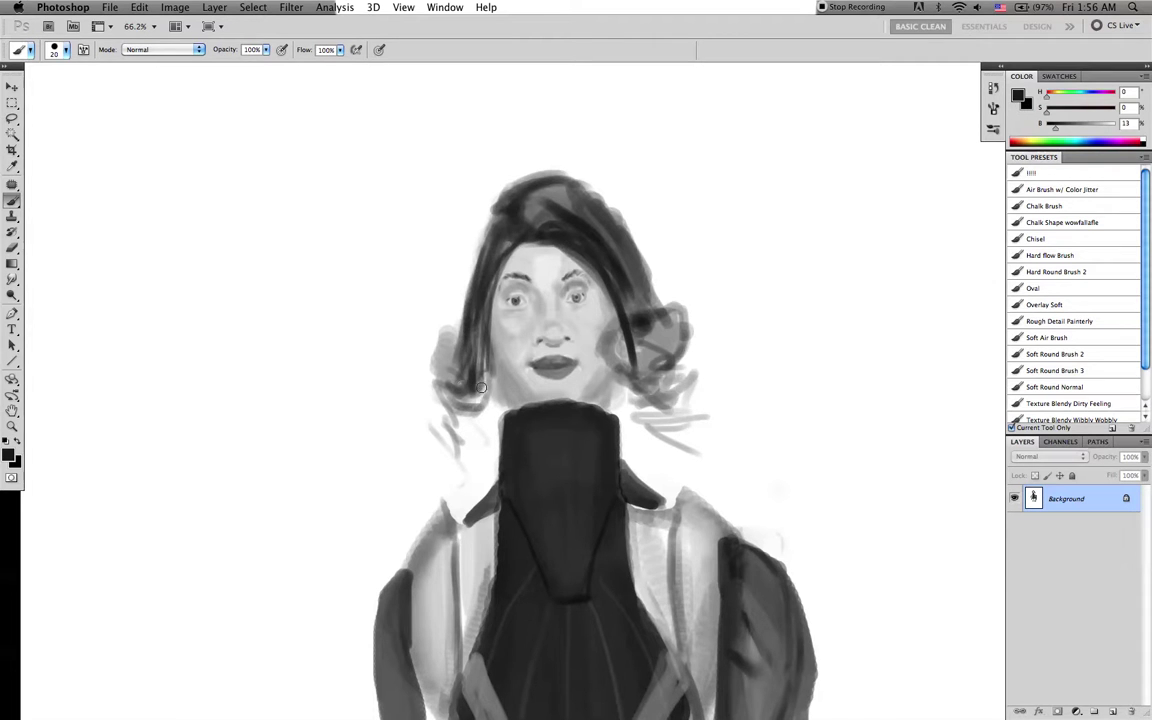
Paint dark curled locks hanging from the first side of the hair down toward the collar
left_click_drag(446, 428, 460, 458)
key("bracketright")
key("bracketright")
mouse_move(480, 402)
left_mouse_down()
mouse_move(437, 411)
mouse_move(475, 415)
mouse_move(439, 429)
mouse_move(461, 459)
mouse_move(444, 460)
mouse_move(476, 467)
mouse_move(451, 454)
mouse_move(489, 448)
mouse_move(450, 484)
left_mouse_up()
key("bracketleft")
key("bracketleft")
key("bracketleft")
key("bracketleft")
left_click_drag(458, 426, 471, 464)
left_click_drag(452, 402, 459, 446)
left_click_drag(448, 404, 448, 456)
left_click(651, 318)
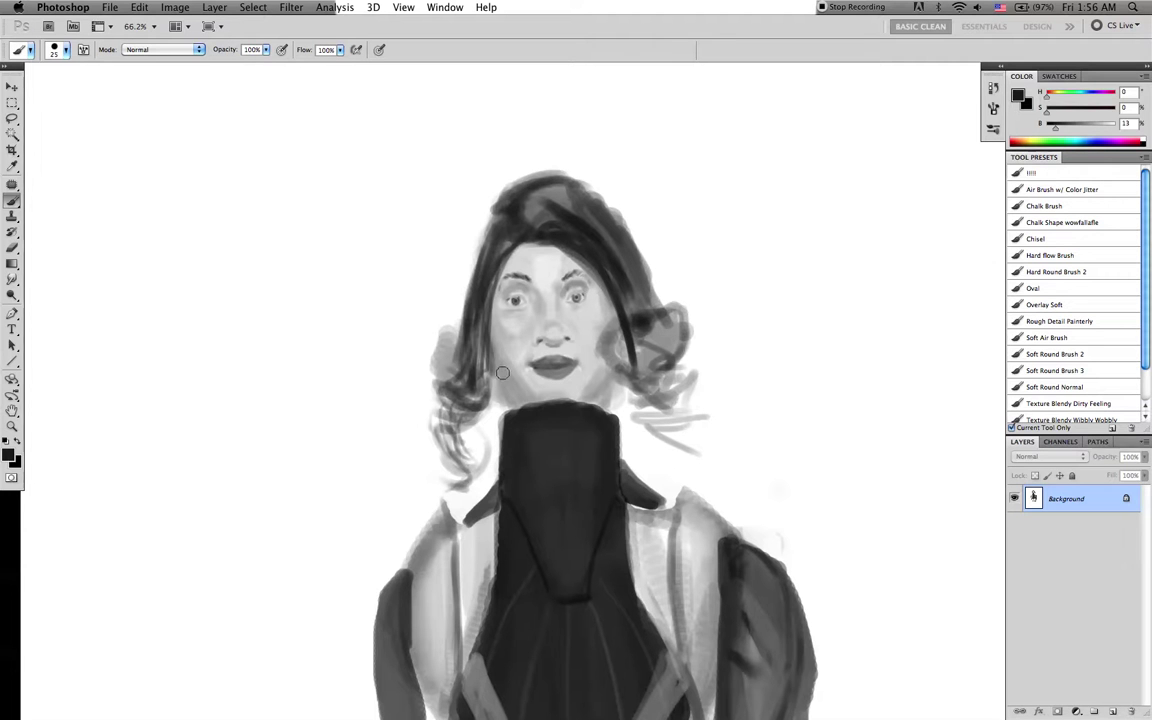
left_click_drag(489, 346, 487, 410)
Extend the high collar up both sides of the jaw and thicken its edge toward the shoulder with a sampled dark gray
key("z")
left_click_drag(705, 372, 639, 295)
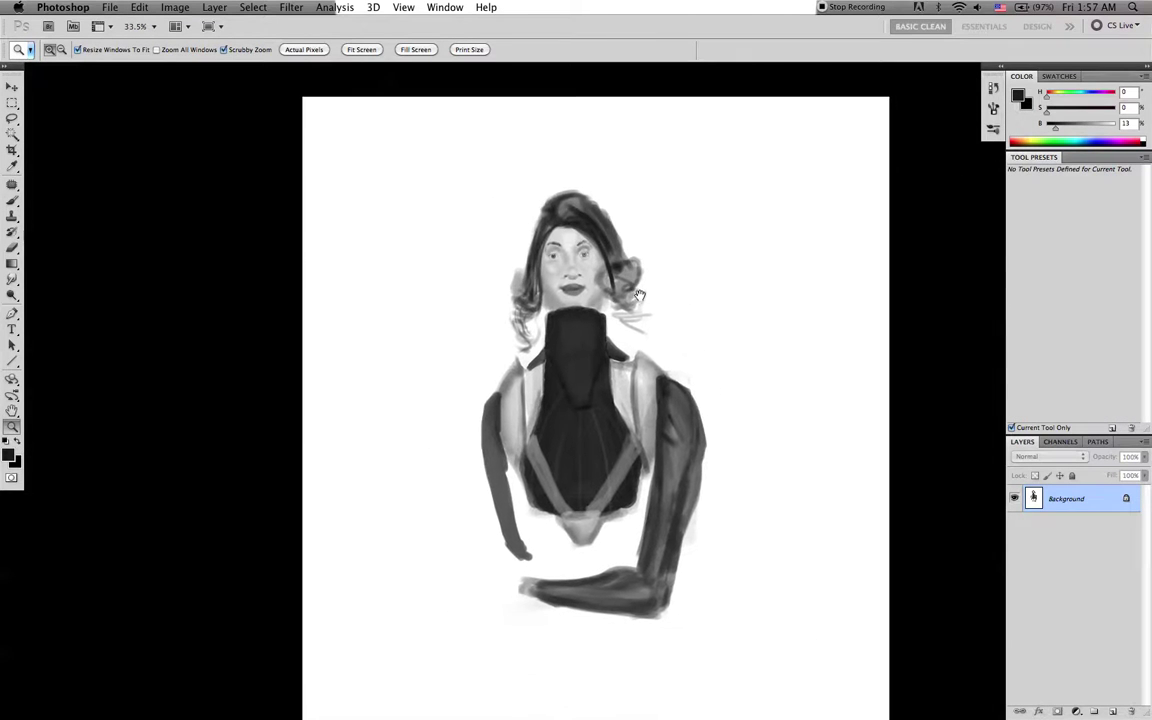
key("b")
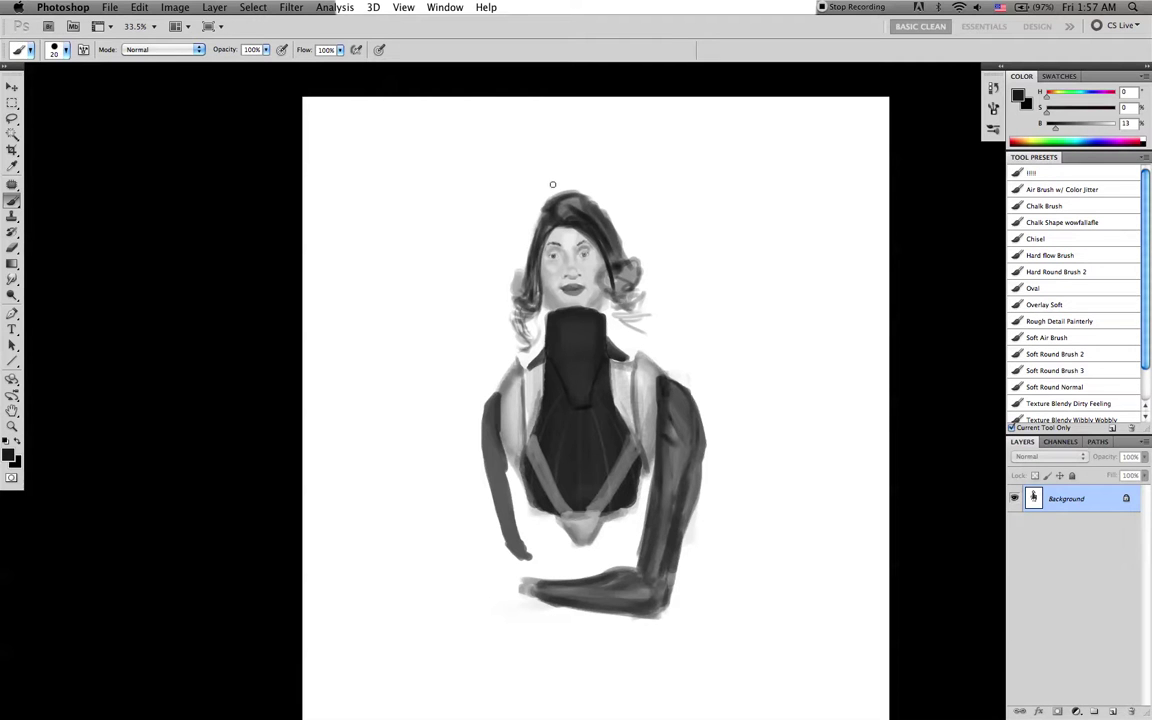
key("d")
left_click(553, 307, "alt")
left_click_drag(545, 289, 552, 309)
left_click_drag(600, 297, 598, 311)
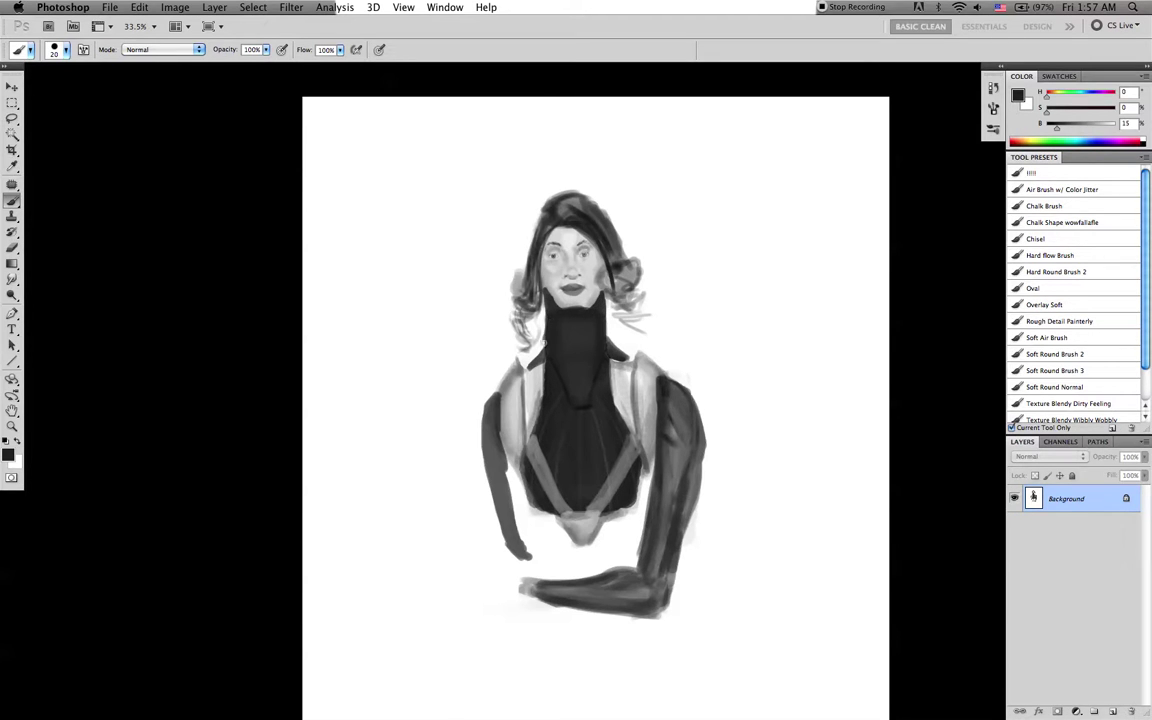
left_click_drag(547, 318, 536, 361)
Flip the canvas horizontally and paint thin light gray curved trim lines across the neck and collar
key("super+f")
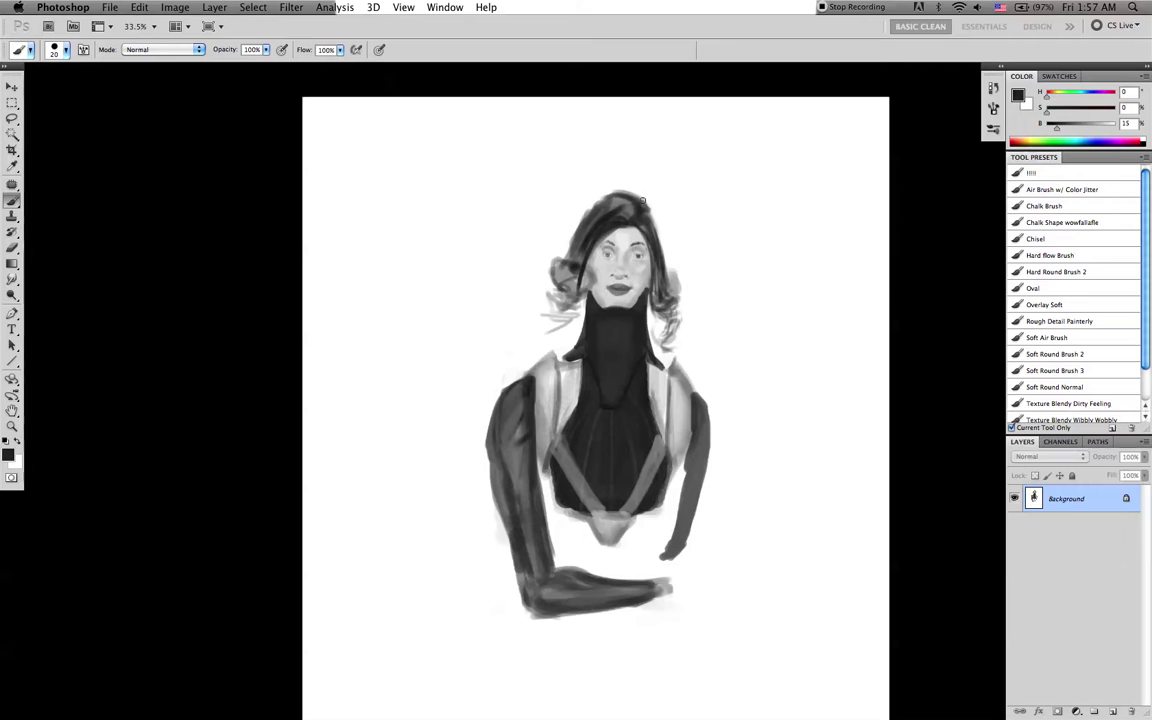
key("d")
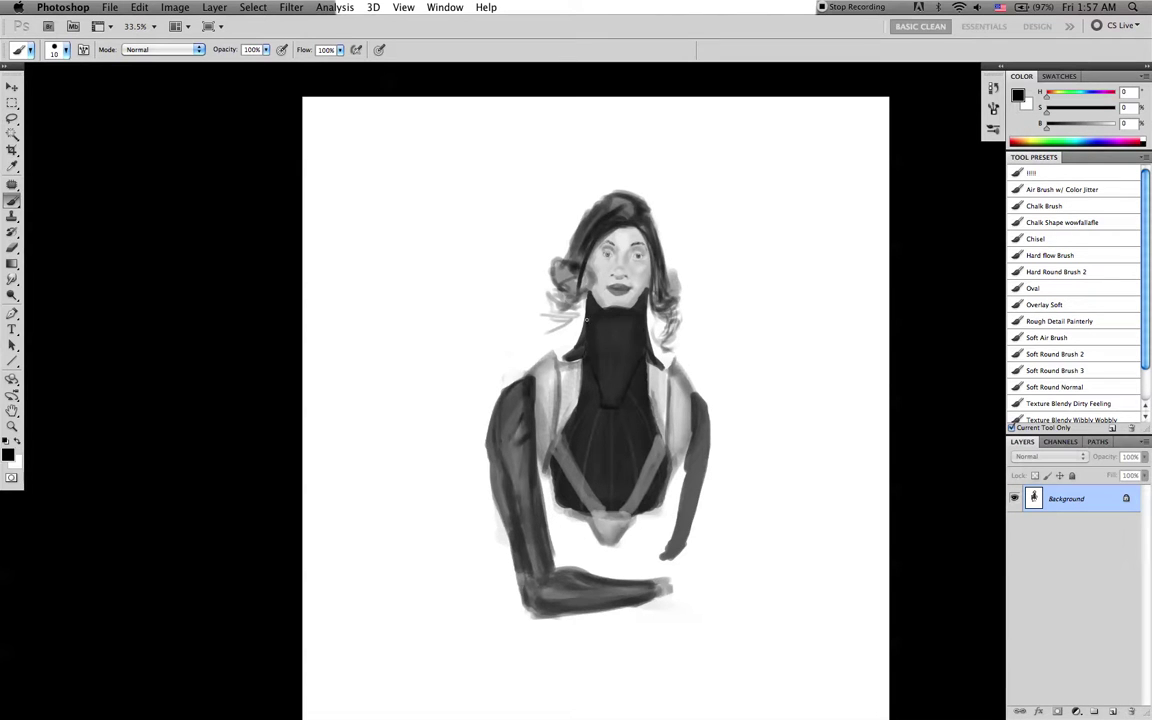
key("x")
left_click_drag(586, 321, 631, 324)
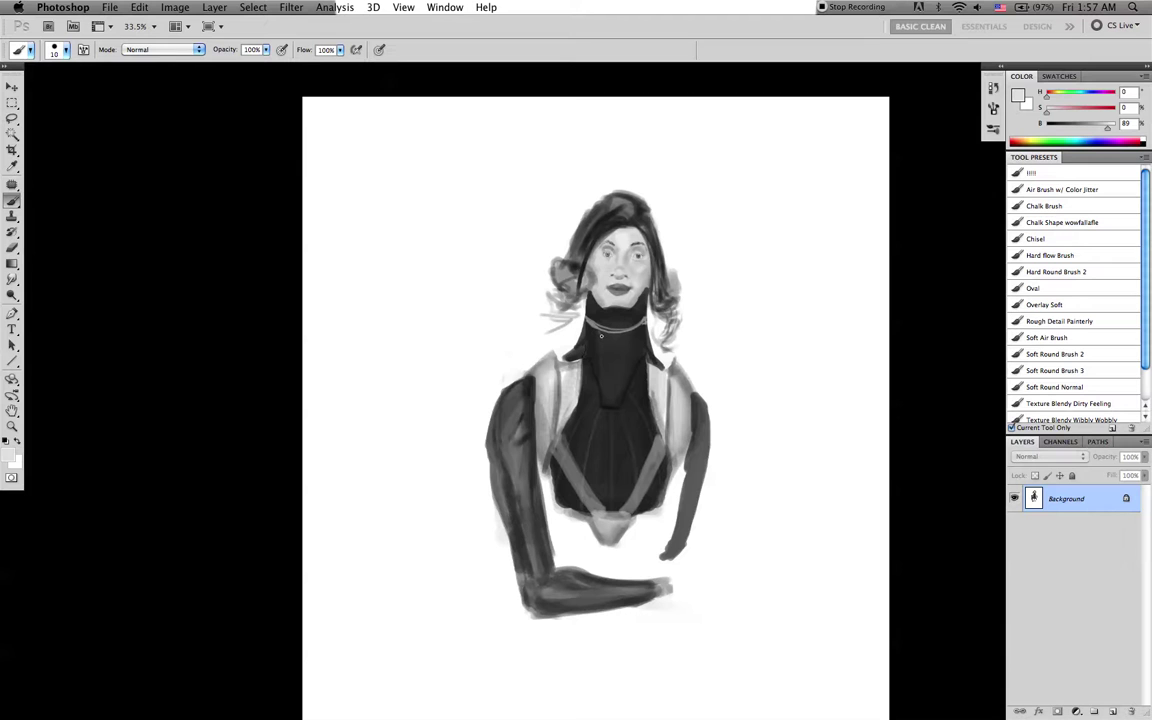
left_click_drag(623, 339, 634, 331)
left_click(597, 325, "alt")
key("bracketright")
mouse_move(582, 340)
left_mouse_down()
mouse_move(585, 316)
mouse_move(647, 314)
left_mouse_up()
Darken the large side curl in black with a larger brush and extend its loose strands toward the shoulder
key("d")
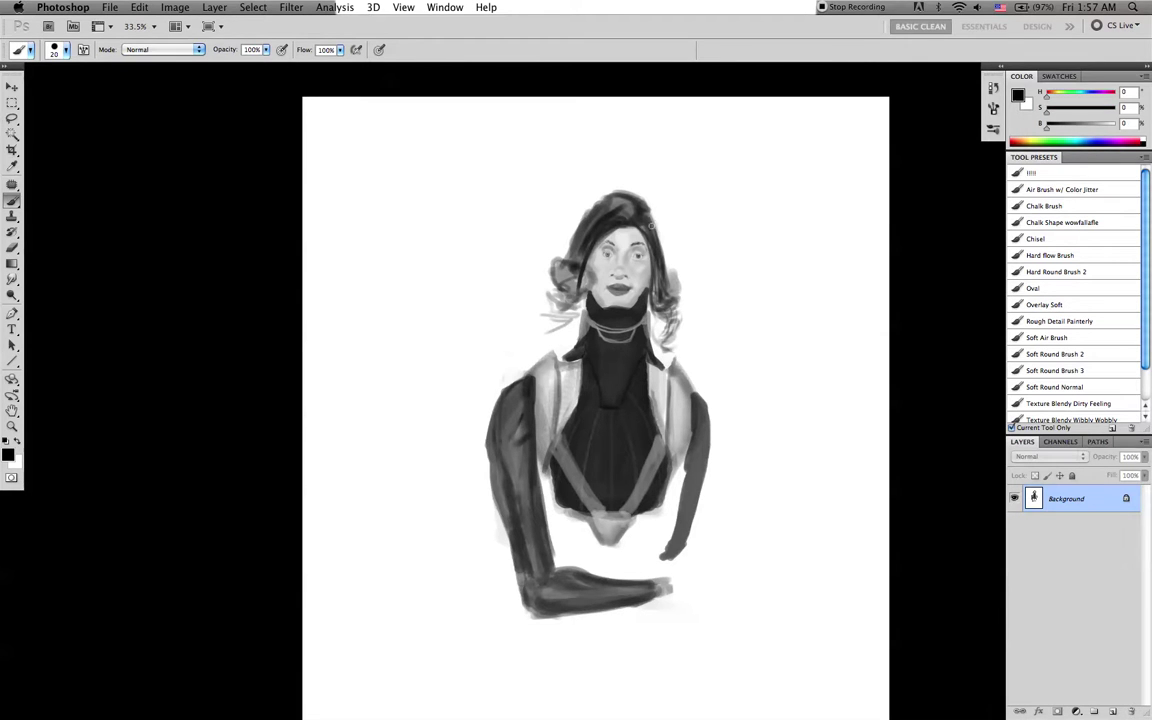
key("bracketright")
key("bracketright")
key("bracketright")
key("bracketright")
key("bracketright")
mouse_move(572, 266)
left_mouse_down()
mouse_move(542, 273)
mouse_move(545, 290)
mouse_move(549, 256)
mouse_move(583, 258)
mouse_move(574, 265)
mouse_move(563, 249)
mouse_move(557, 267)
mouse_move(572, 313)
mouse_move(554, 274)
mouse_move(580, 313)
mouse_move(559, 317)
mouse_move(543, 343)
mouse_move(554, 309)
mouse_move(511, 361)
mouse_move(566, 318)
mouse_move(570, 288)
mouse_move(552, 294)
mouse_move(568, 309)
mouse_move(541, 341)
mouse_move(571, 317)
left_mouse_up()
key("super+z")
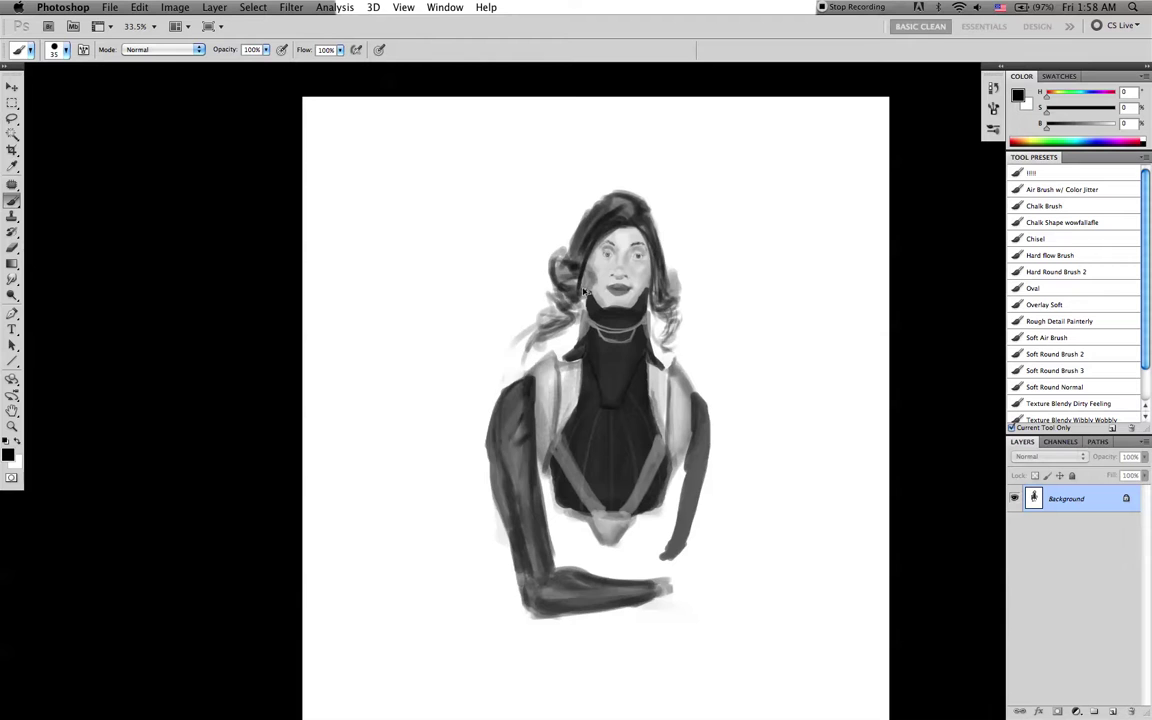
Flip the canvas back and fill out the outer edge of the hair with a sampled mid gray
key("super+shift+h")
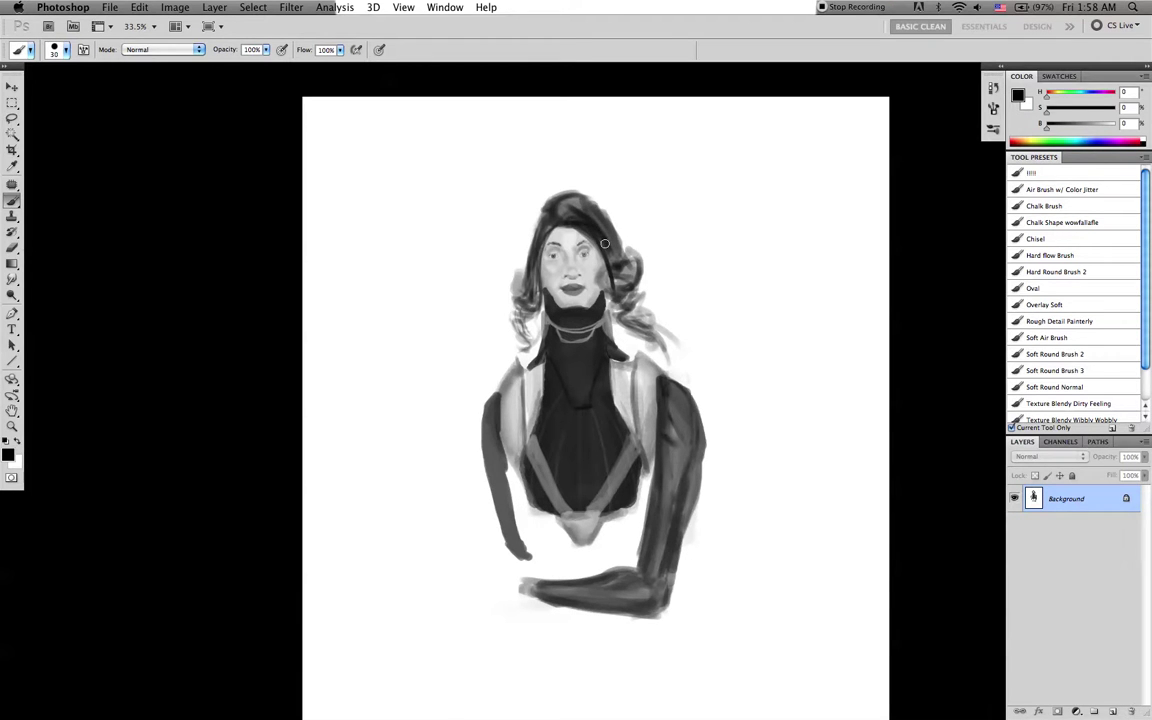
left_click(608, 206, "alt")
left_click_drag(592, 202, 626, 253)
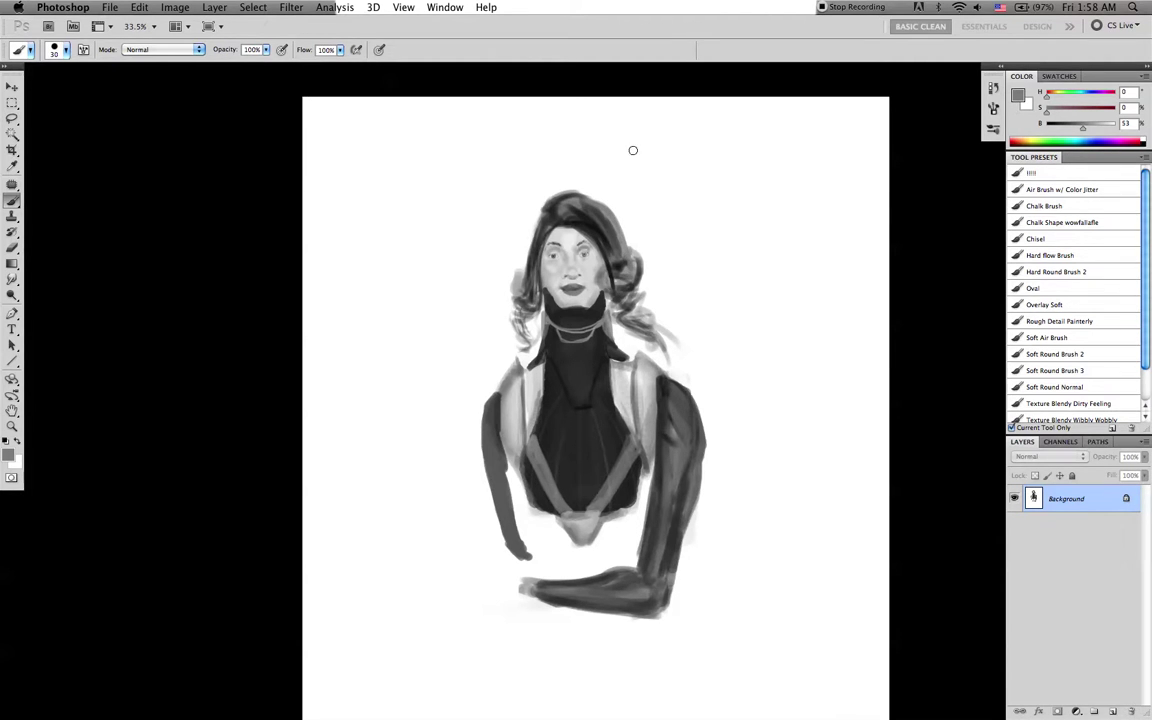
Darken the inner edge of the hair beside the second eye and cheek with black and sampled near-black
key("d")
left_click(582, 246, "alt")
left_click(589, 230, "alt")
key("]")
left_click_drag(592, 242, 604, 274)
key("bracketleft")
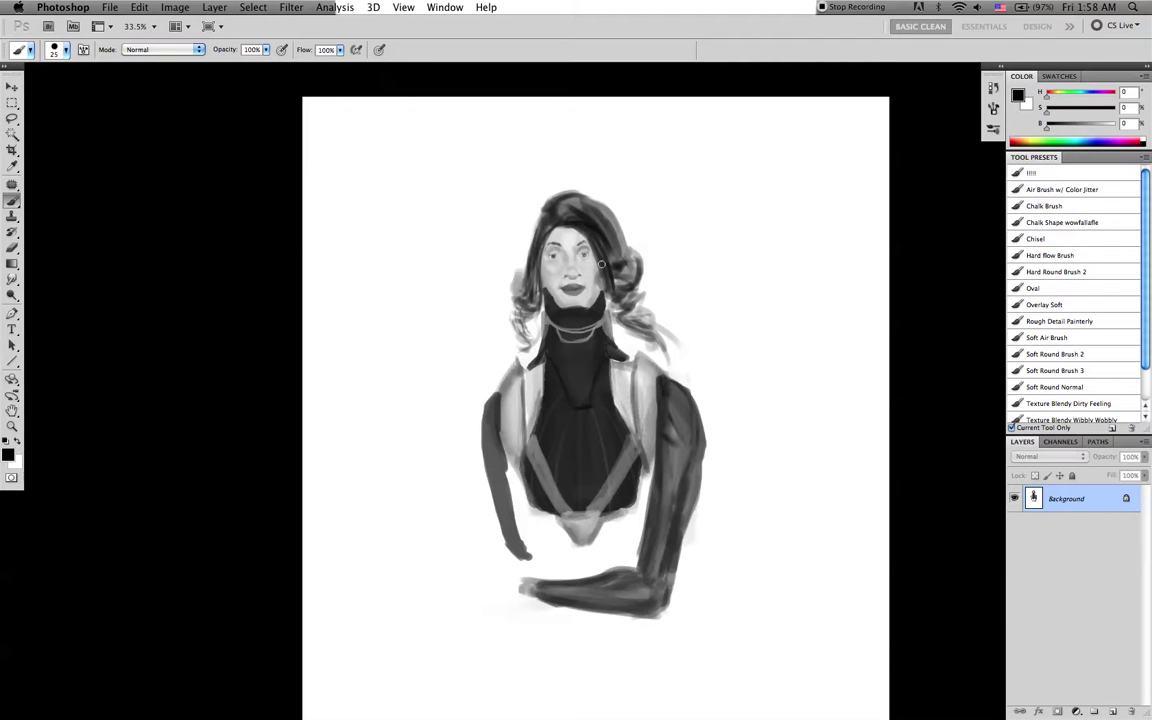
left_click(593, 243, "alt")
key("bracketright")
key("bracketleft")
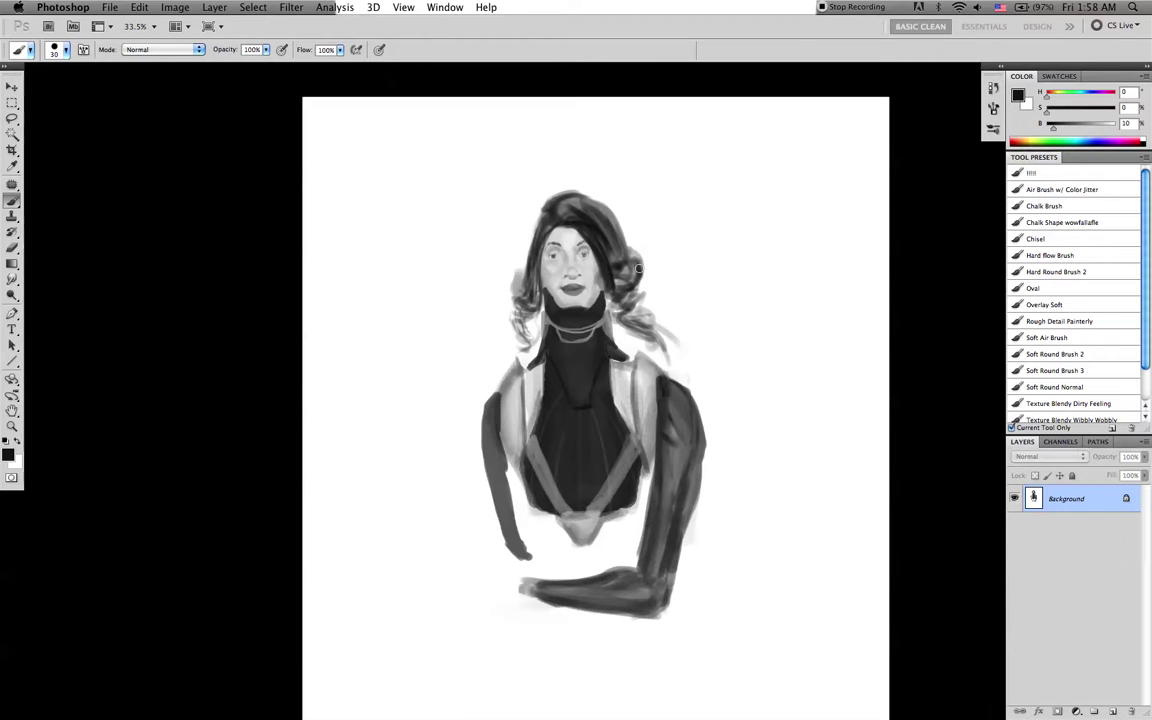
Deepen and round out the curls on both sides of the neck with near-black and black strokes
mouse_move(646, 291)
left_mouse_down()
mouse_move(634, 299)
mouse_move(652, 321)
left_mouse_up()
key("bracketleft")
key("bracketleft")
left_click_drag(516, 325, 529, 341)
key("bracketleft")
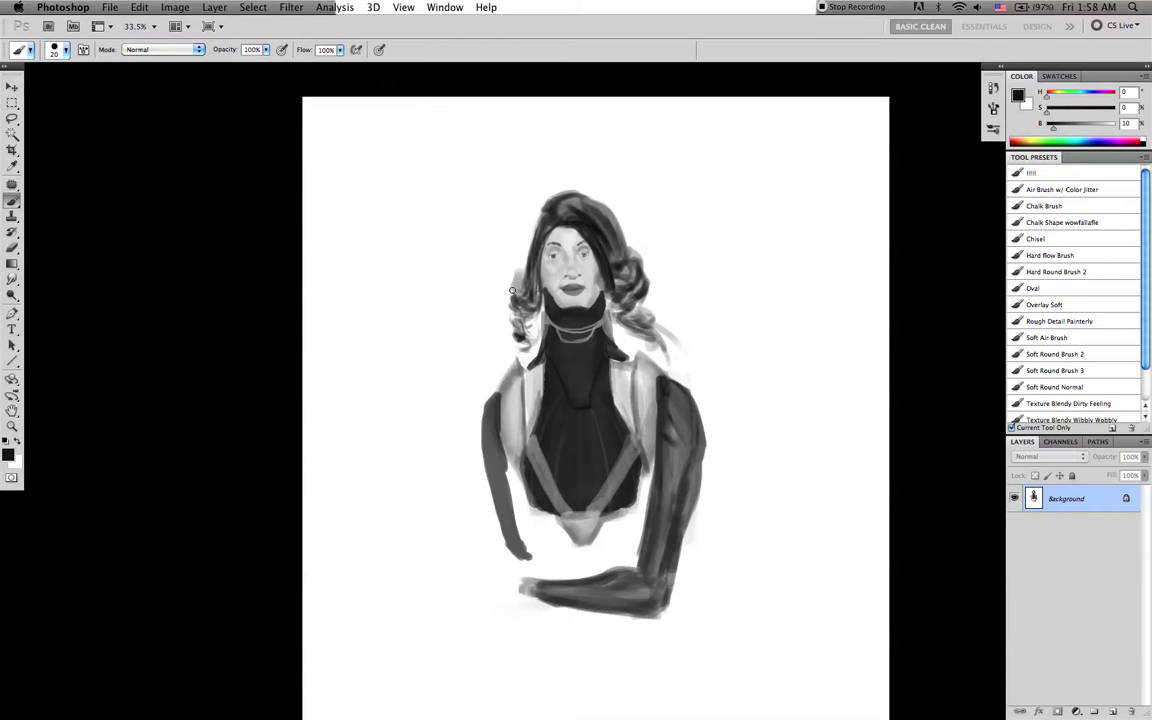
key("bracketright")
key("d")
key("bracketright")
key("bracketright")
key("bracketright")
Soften the bodice seams with the Smudge tool at 40% strength, and sample the gray of the V strap
key("r")
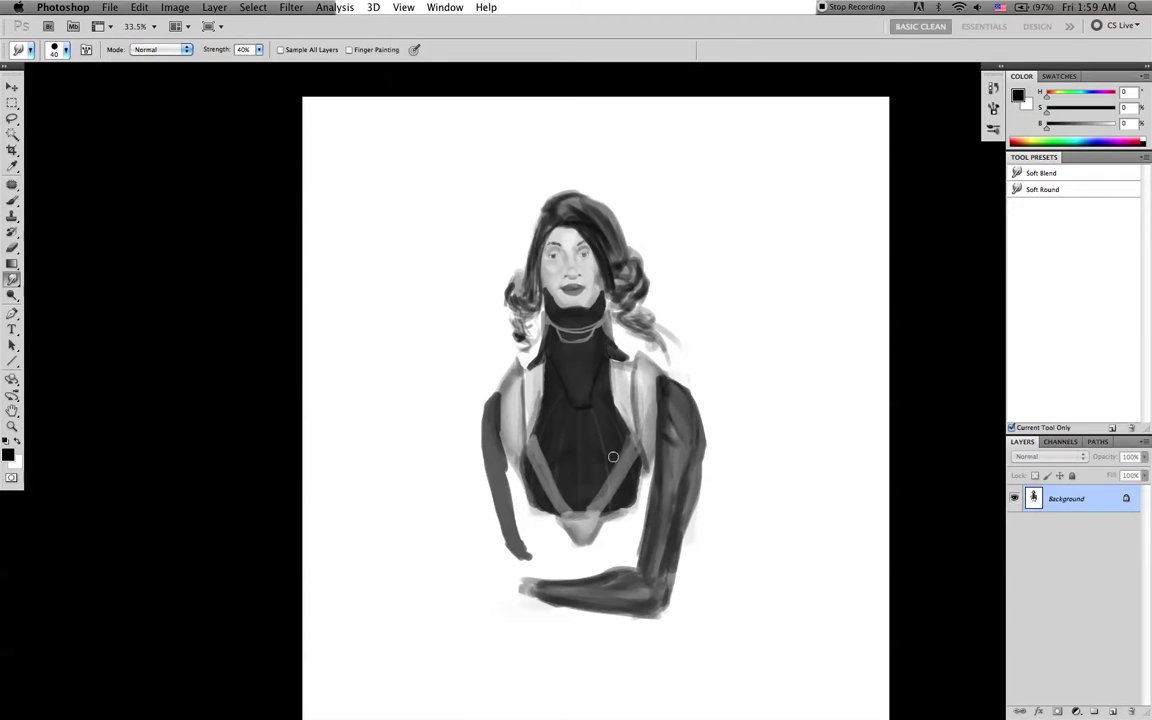
key("x")
key("b")
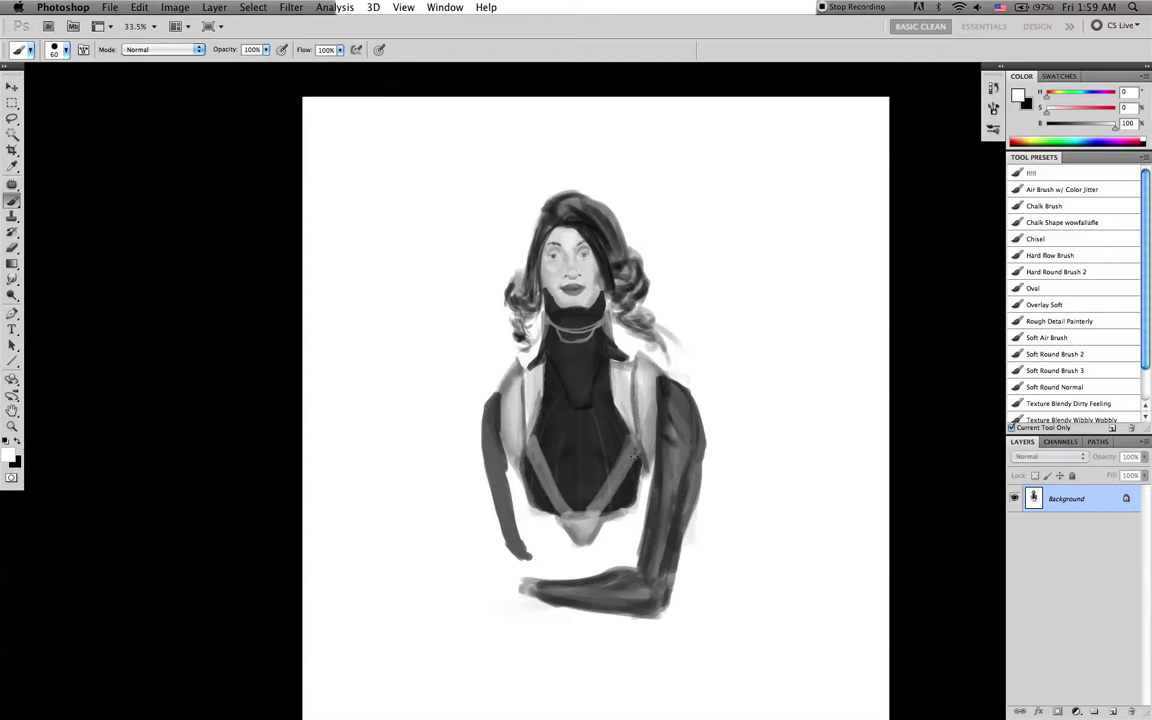
left_click(621, 469, "alt")
key("bracketleft")
key("alt+shift+super+n")
key("r")
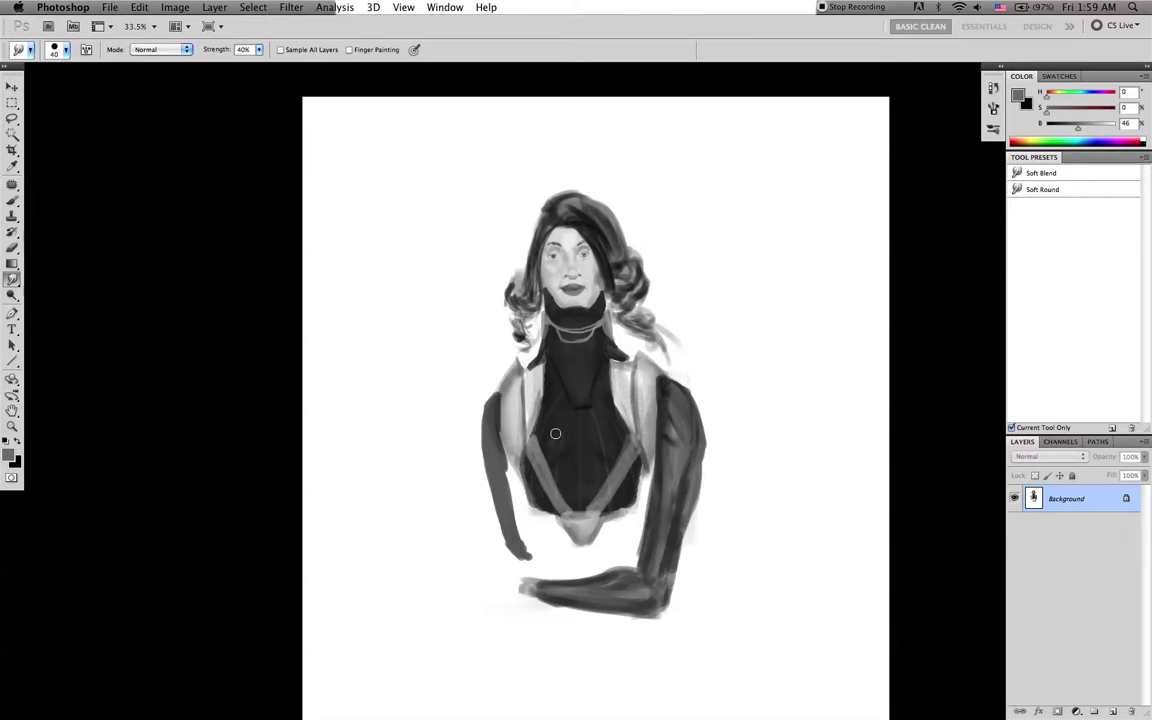
key("b")
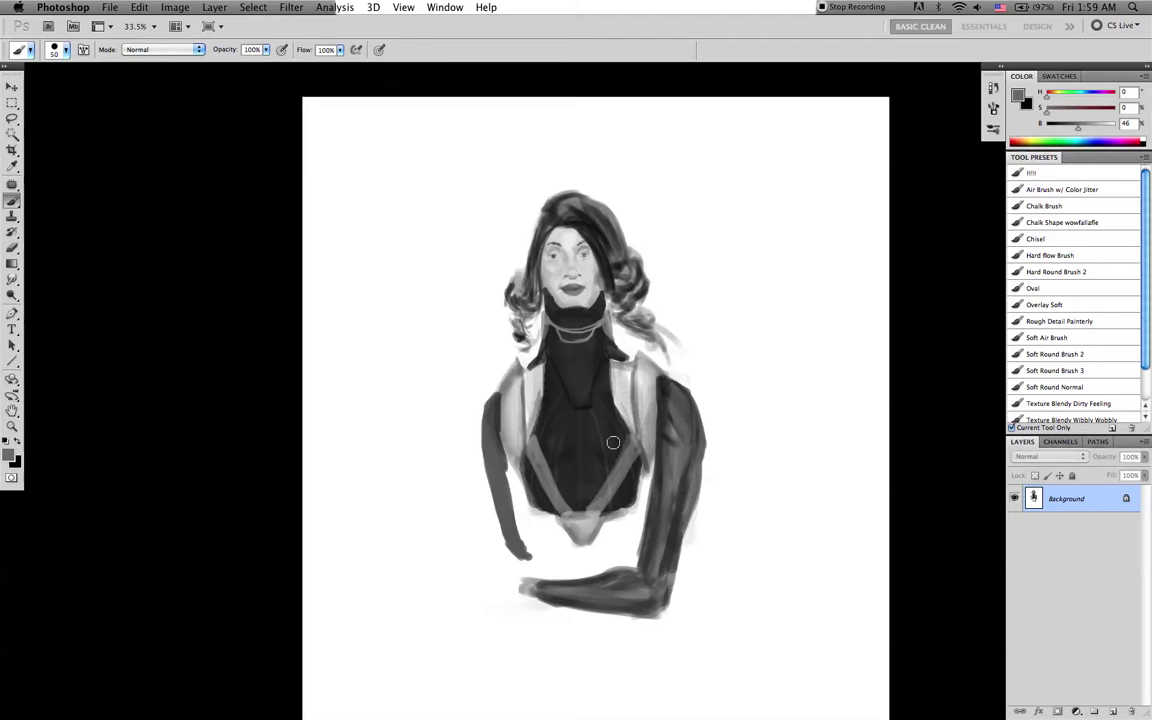
key("r")
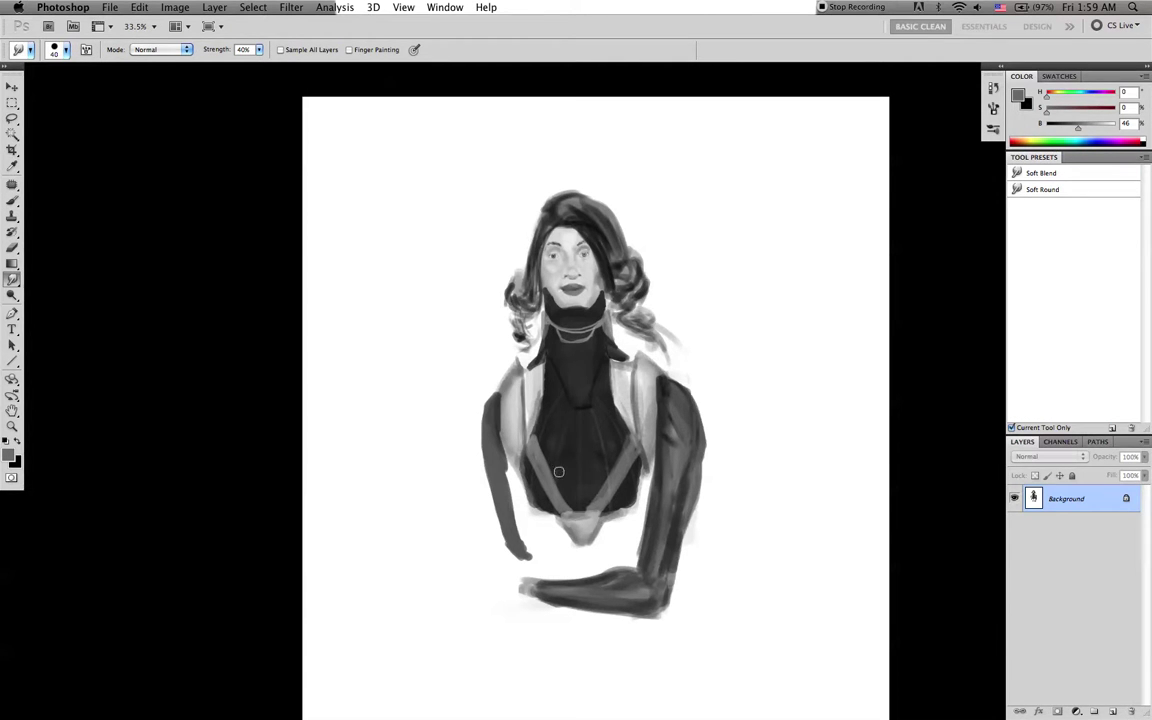
Flip the canvas horizontally, smudge the middle of the bodice and touch up its panels with a sampled dark gray
key("super+shift+h")
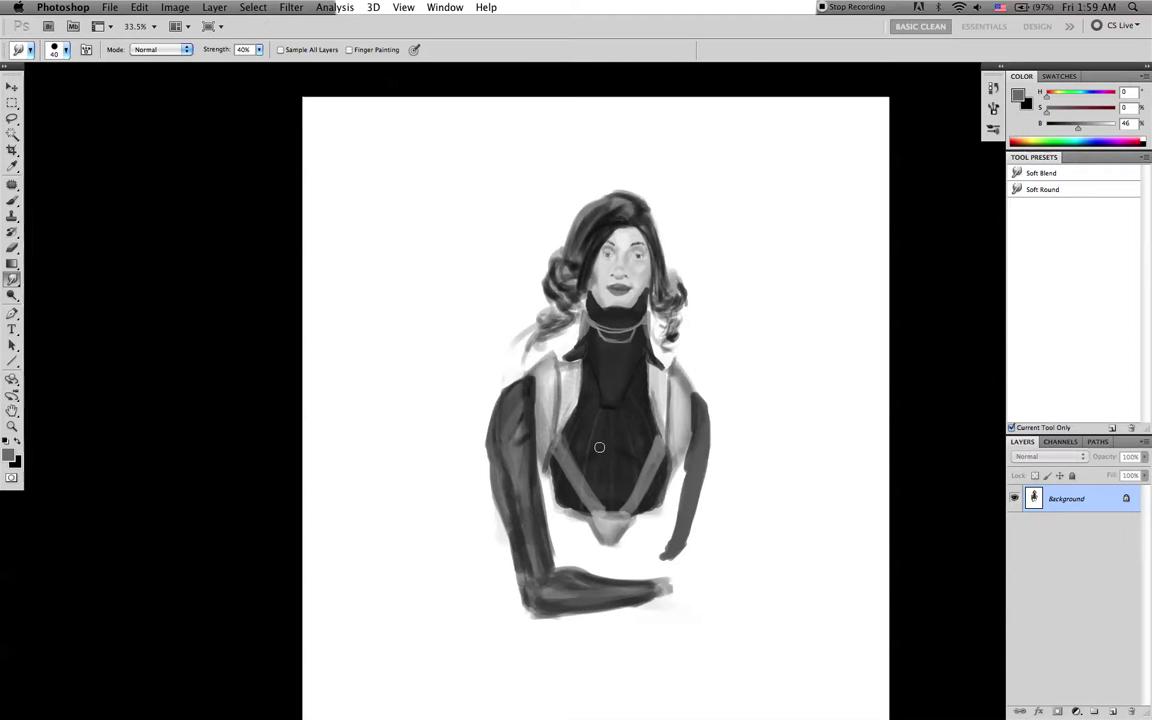
key("[")
mouse_move(603, 445)
left_mouse_down()
mouse_move(592, 450)
mouse_move(604, 439)
left_mouse_up()
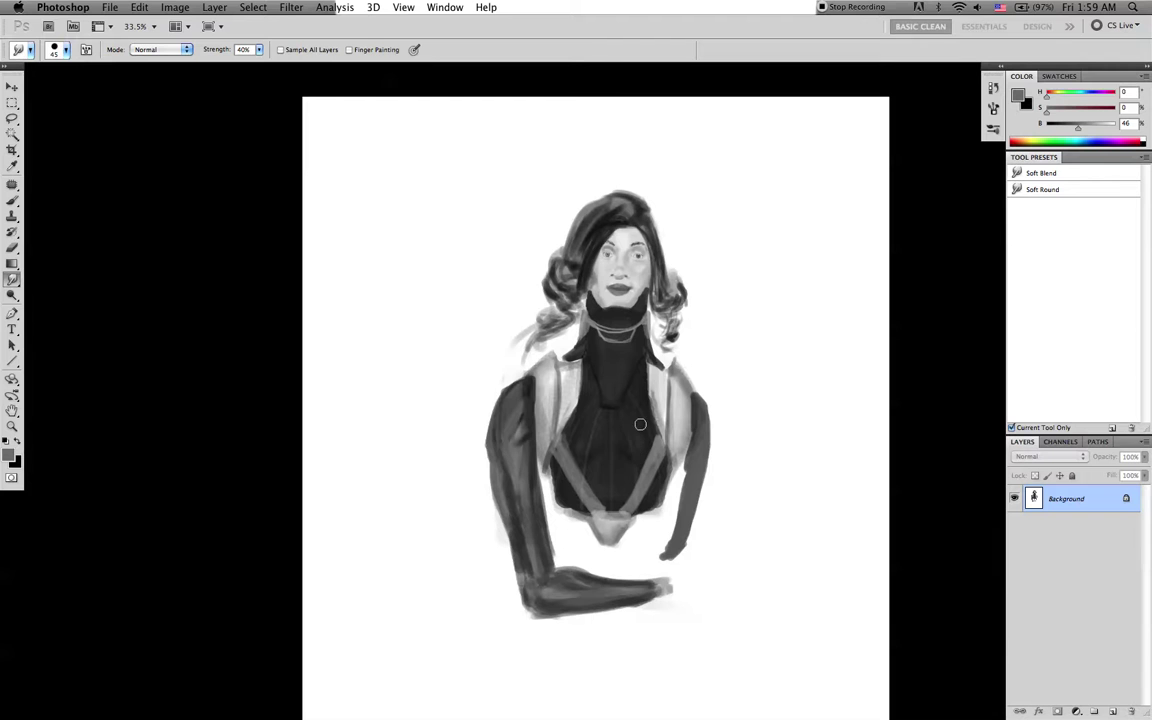
key("b")
left_click(633, 434, "alt")
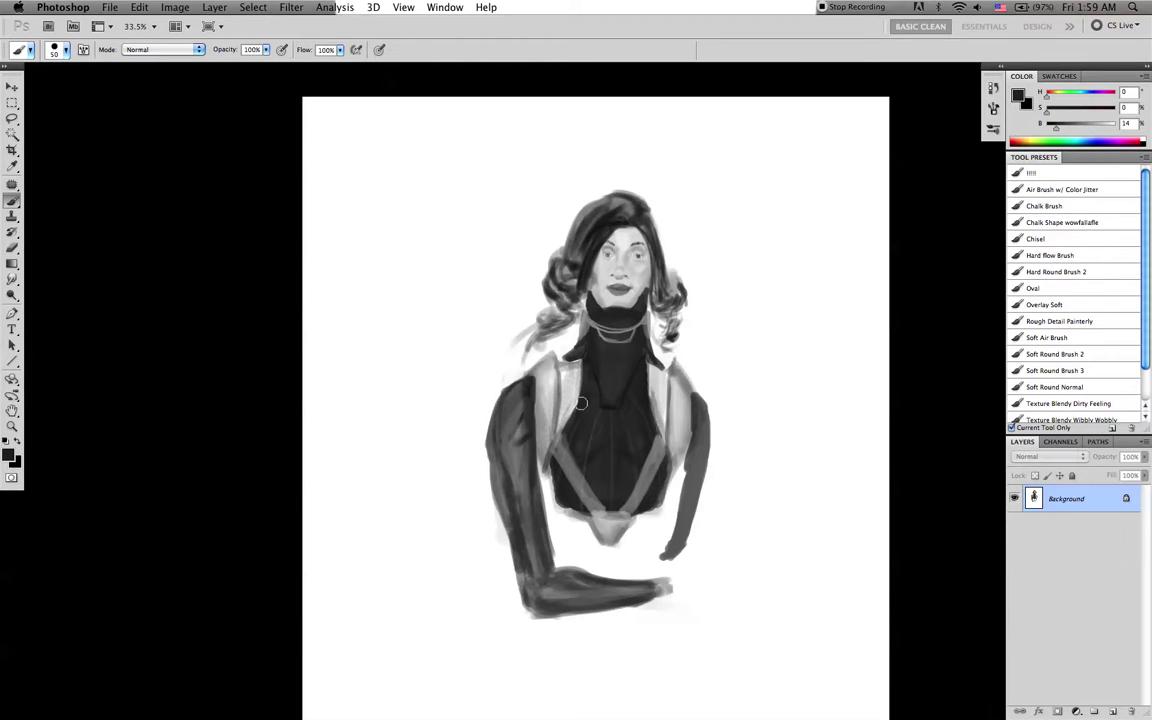
key("d")
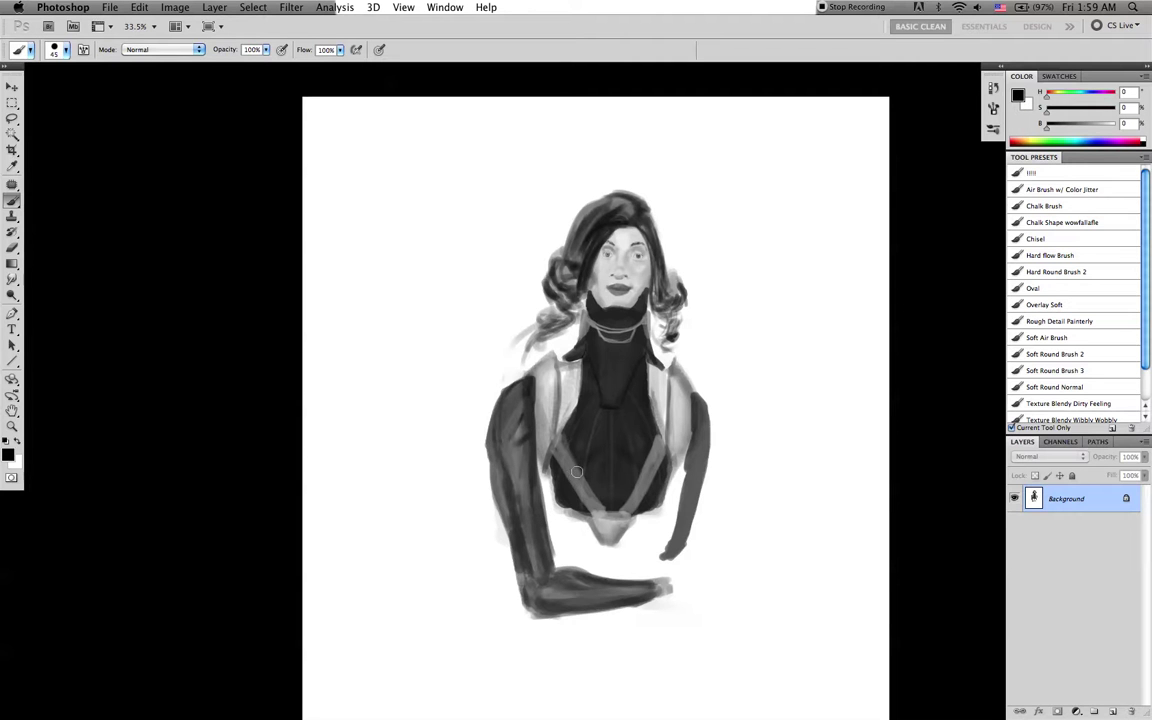
left_click(562, 430, "alt")
Rework the hair and collar edges beside the jaw with sampled tones, adjusting the brush size
left_click(619, 320, "alt")
left_click(591, 307, "alt")
key("bracketright")
key("bracketright")
key("bracketright")
key("bracketright")
left_click(603, 257, "alt")
key("bracketright")
key("bracketright")
key("bracketleft")
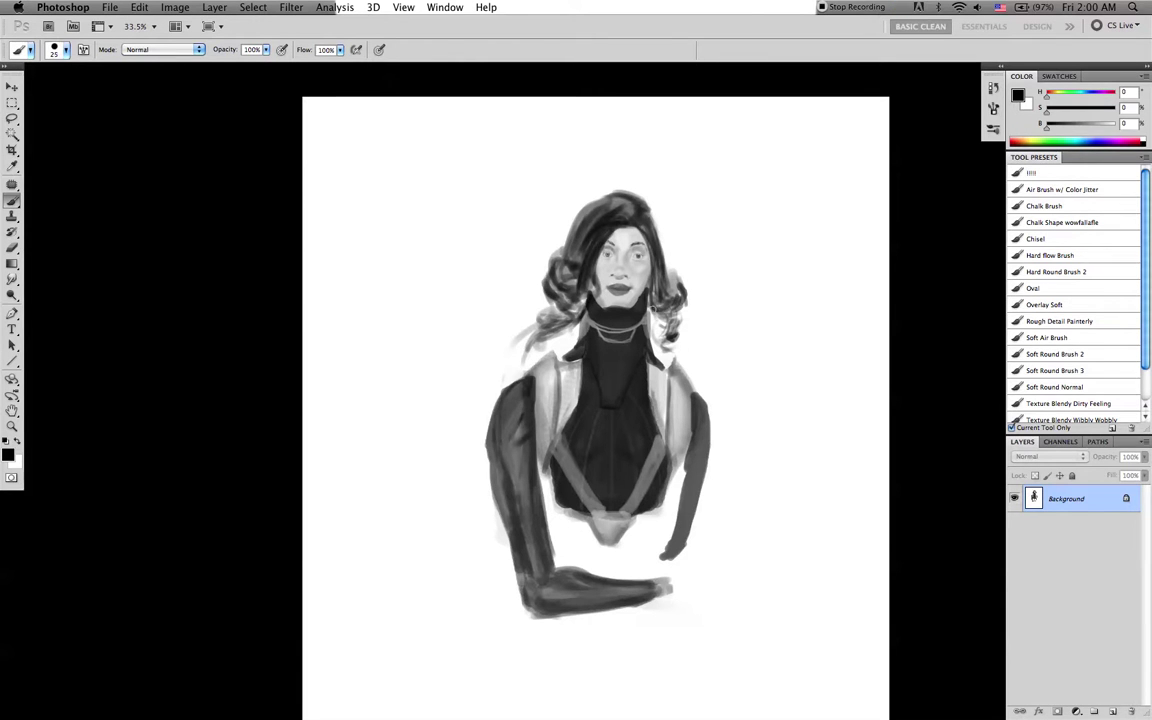
Darken the hair and curls on both sides of the jaw in black and flip the canvas back
left_click_drag(656, 266, 661, 302)
left_click(663, 318, "alt")
left_click(660, 301, "alt")
mouse_move(600, 283)
left_mouse_down()
mouse_move(612, 290)
mouse_move(604, 310)
left_mouse_up()
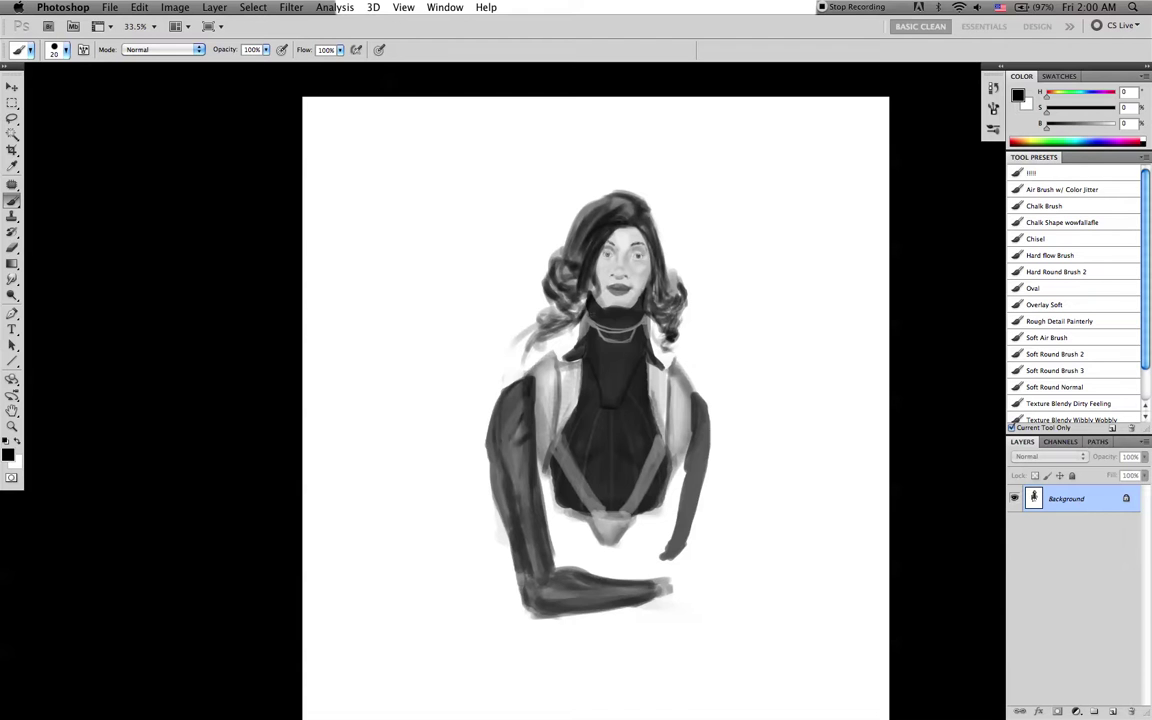
key("[")
left_click_drag(515, 291, 507, 318)
key("super+z")
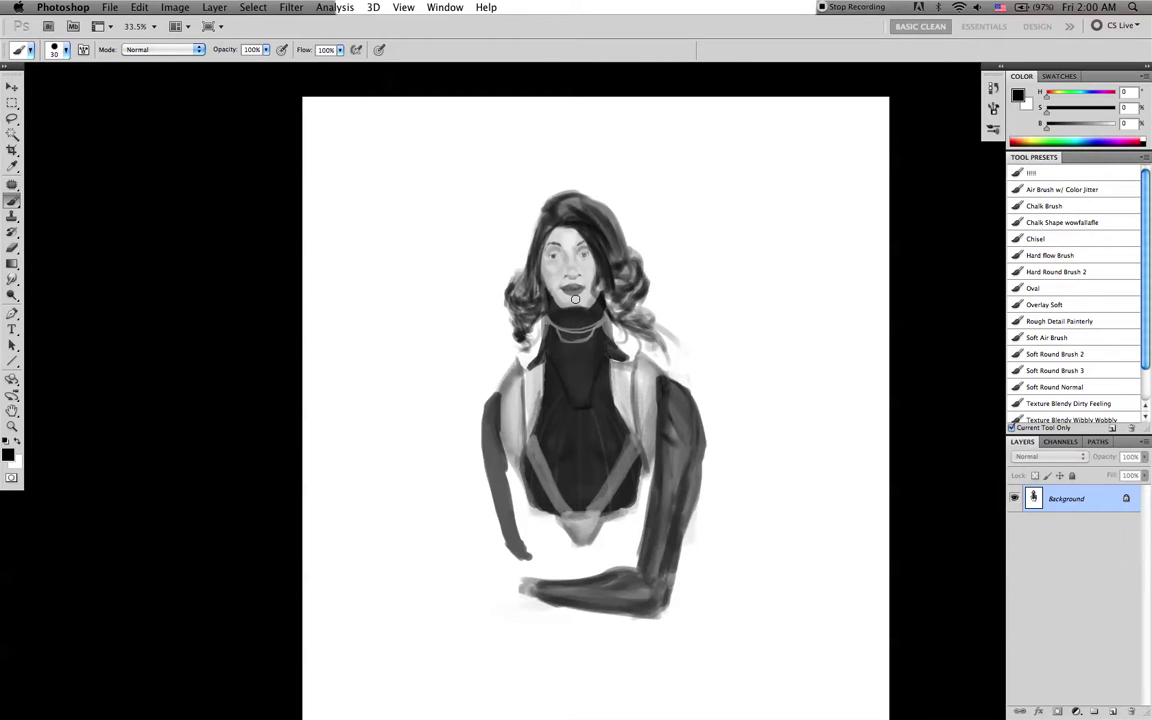
Touch up the face around the eyes with a sampled gray and smudge the hair beside the cheek at 40% strength
key("x")
left_click(569, 239, "alt")
key("bracketright")
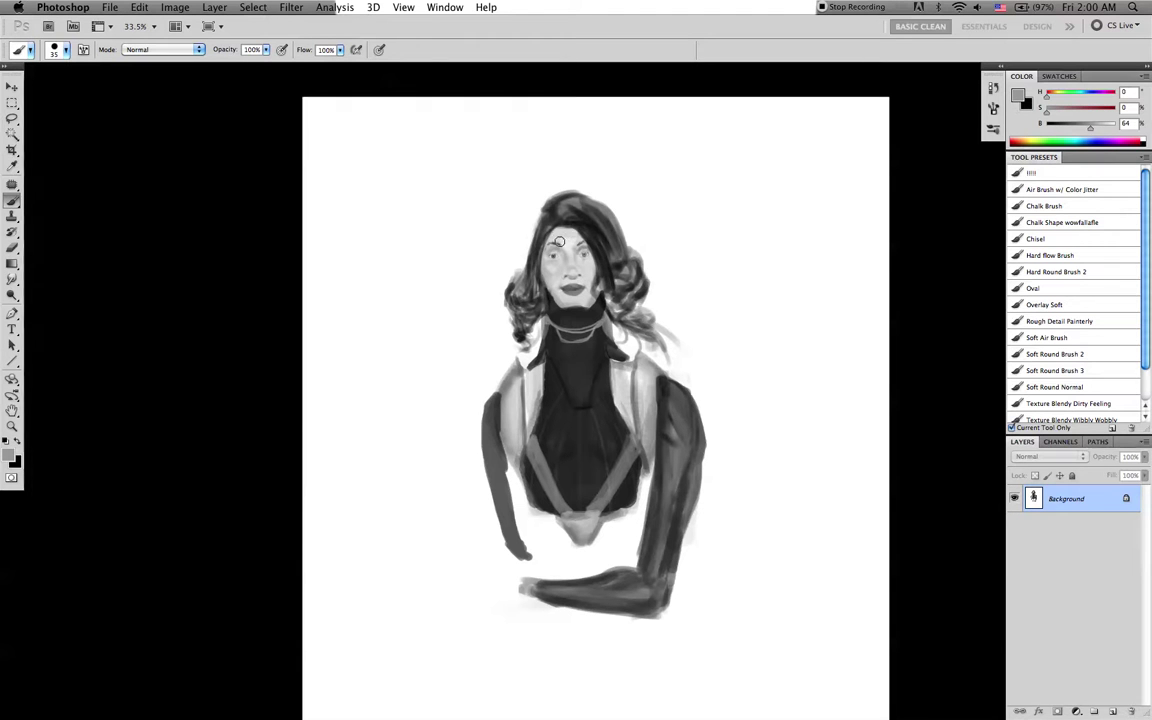
key("bracketleft")
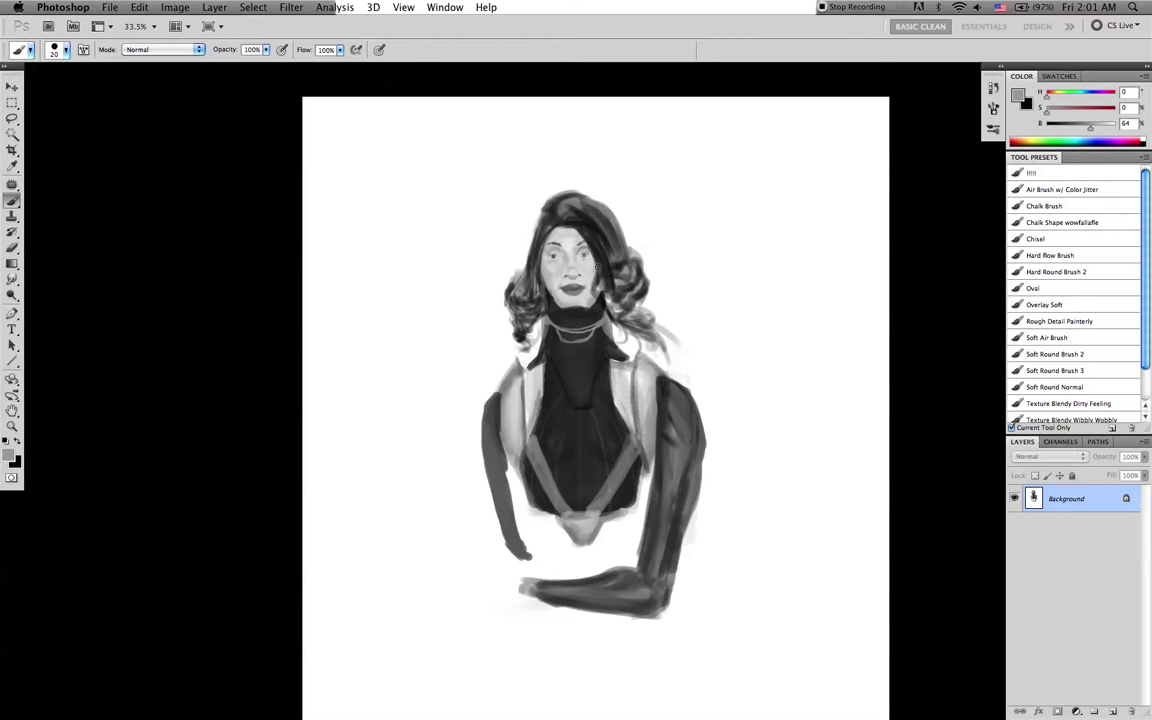
key("r")
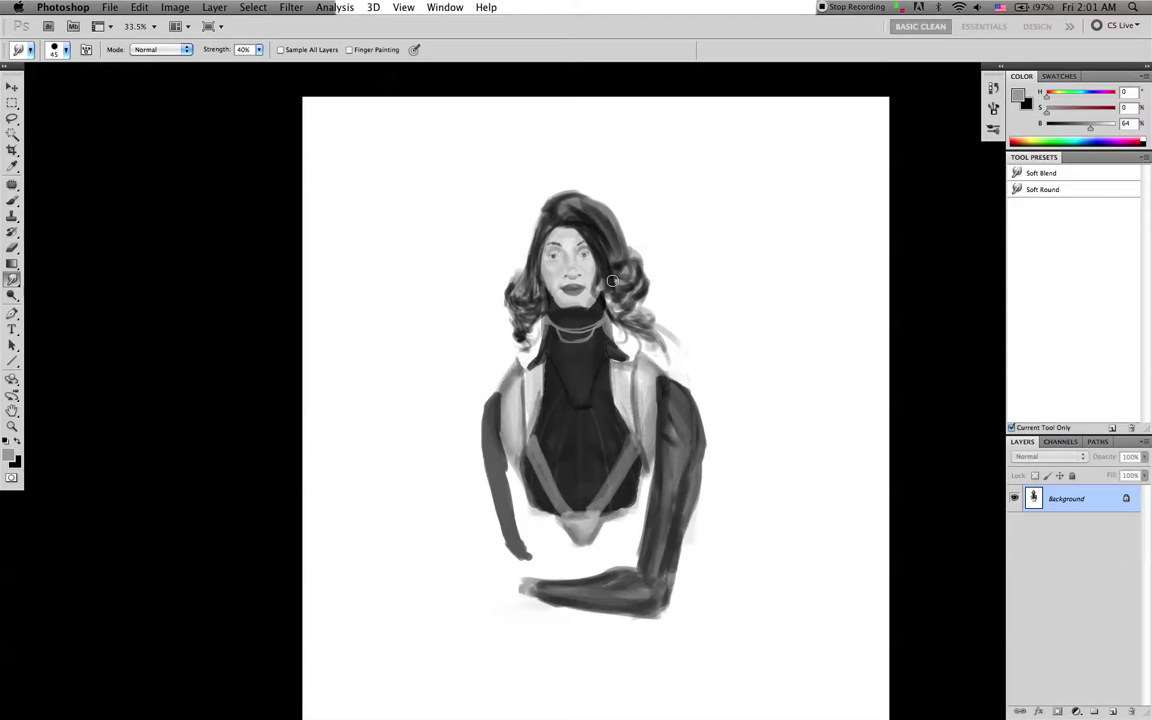
key("b")
key("d")
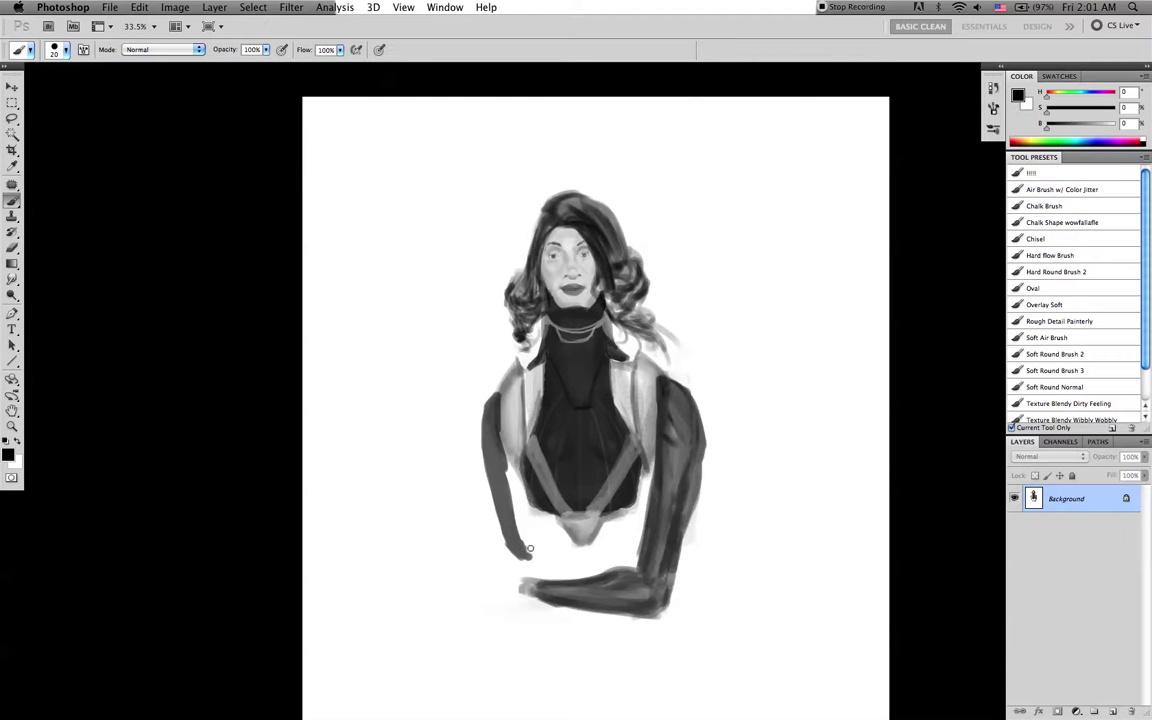
Flip the canvas horizontally and sketch a light rounded abdomen outline below the bodice, undoing stray strokes
key("super+shift+h")
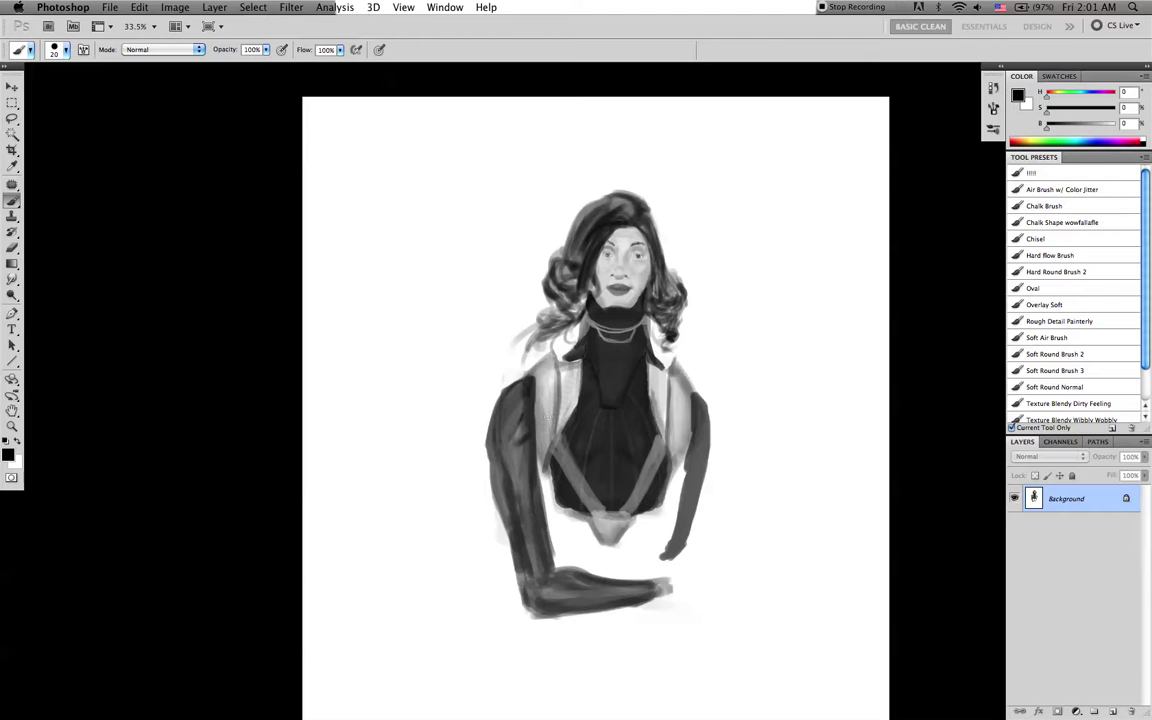
left_click(555, 485, "alt")
key("]")
mouse_move(557, 491)
left_mouse_down()
mouse_move(592, 545)
mouse_move(536, 498)
left_mouse_up()
left_click_drag(573, 515, 588, 548)
key("alt+super+z")
key("alt+super+z")
key("d")
Select the whole figure with a rectangular marquee, move it up near the canvas's upper edge and deselect it
key("m")
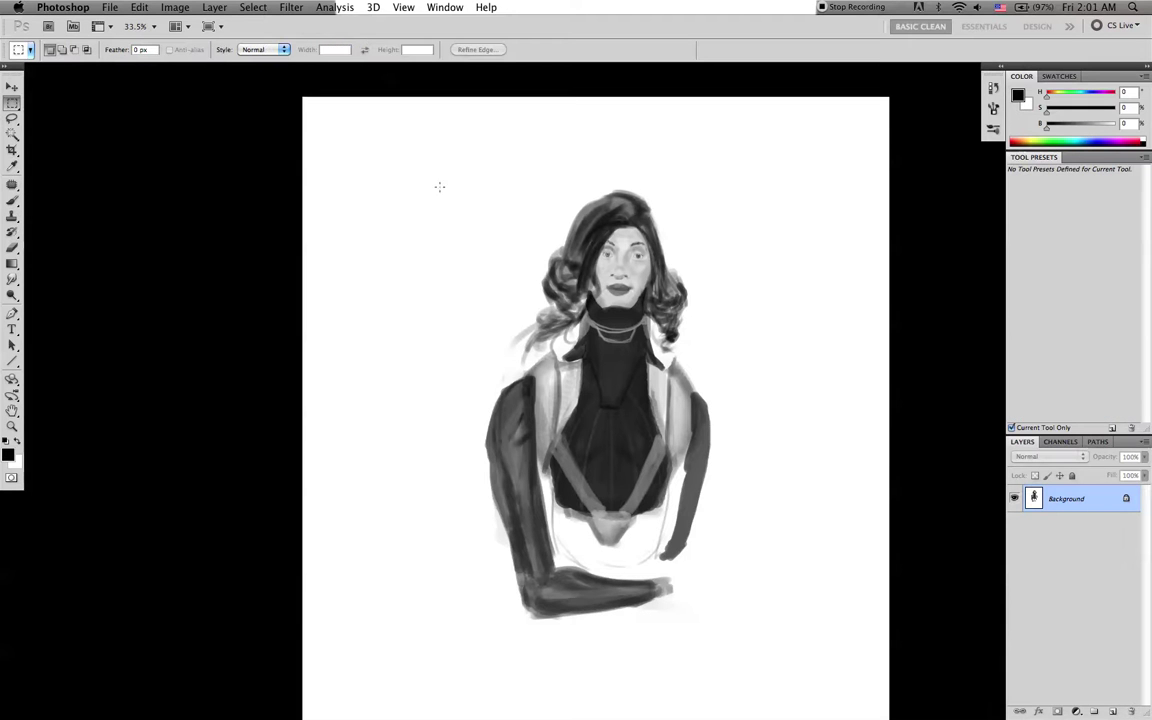
left_click_drag(741, 459, 766, 630)
key("v")
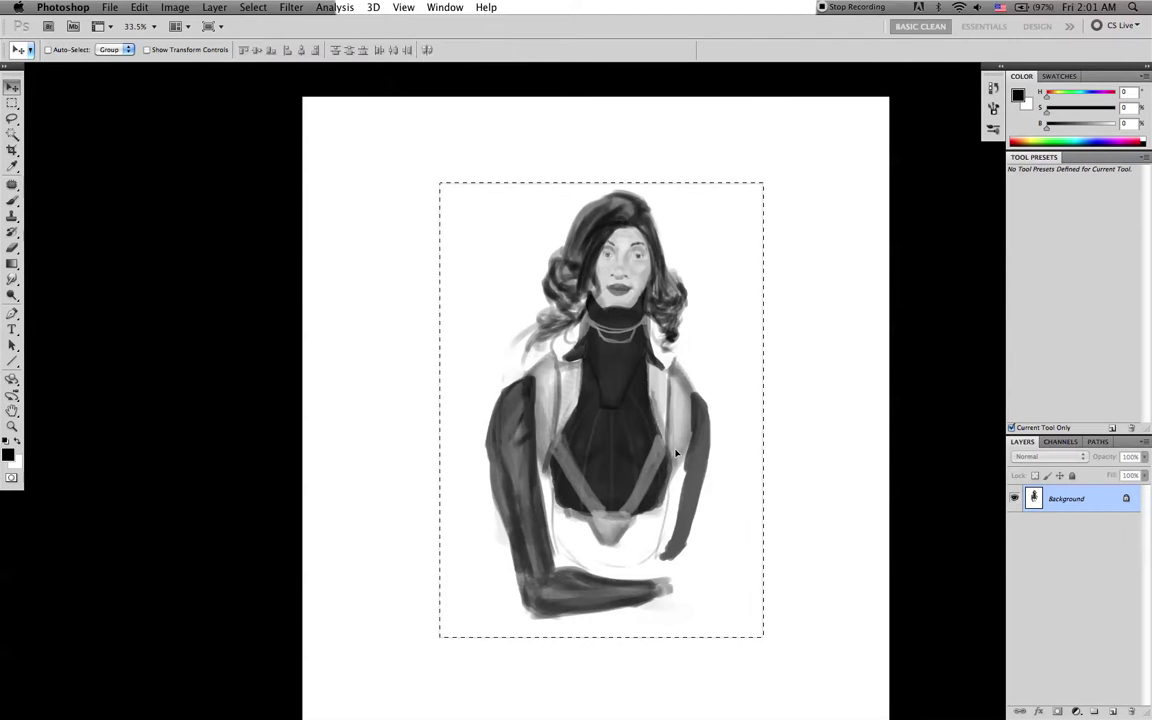
left_click_drag(684, 520, 675, 447)
key("z")
left_click_drag(782, 435, 745, 360)
key("v")
key("super+d")
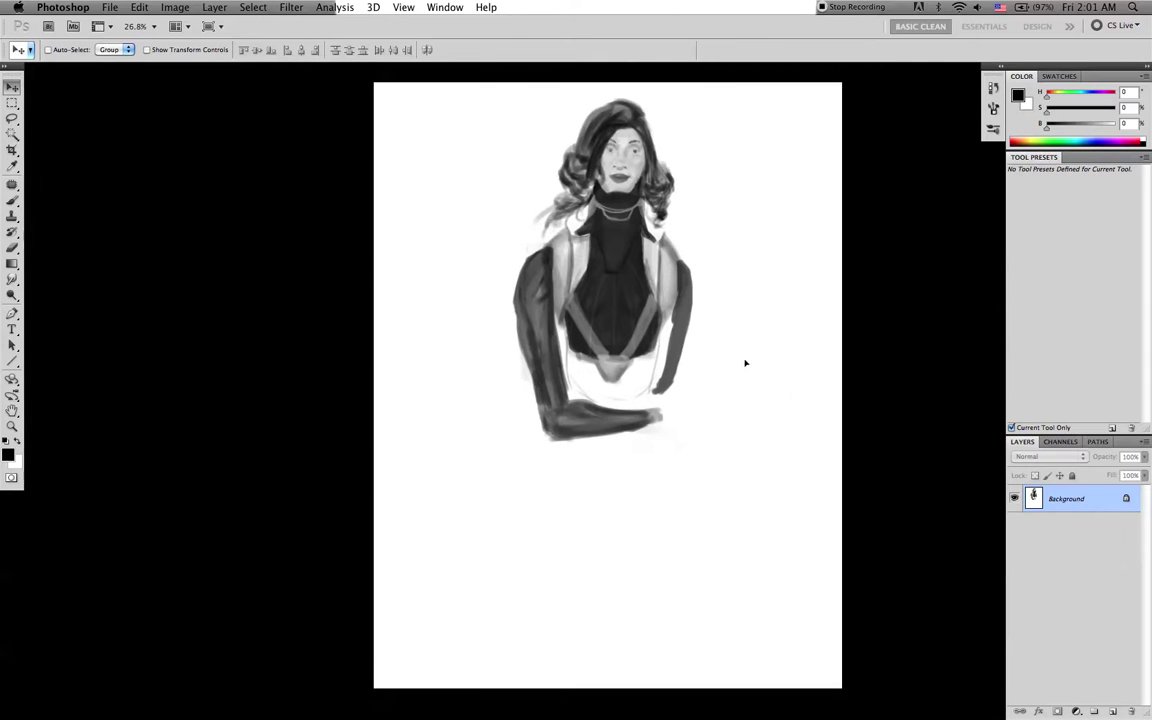
key("super+d")
Block in the waist and hips below the bodice in a sampled dark gray, enlarging the brush for the broader strokes
key("b")
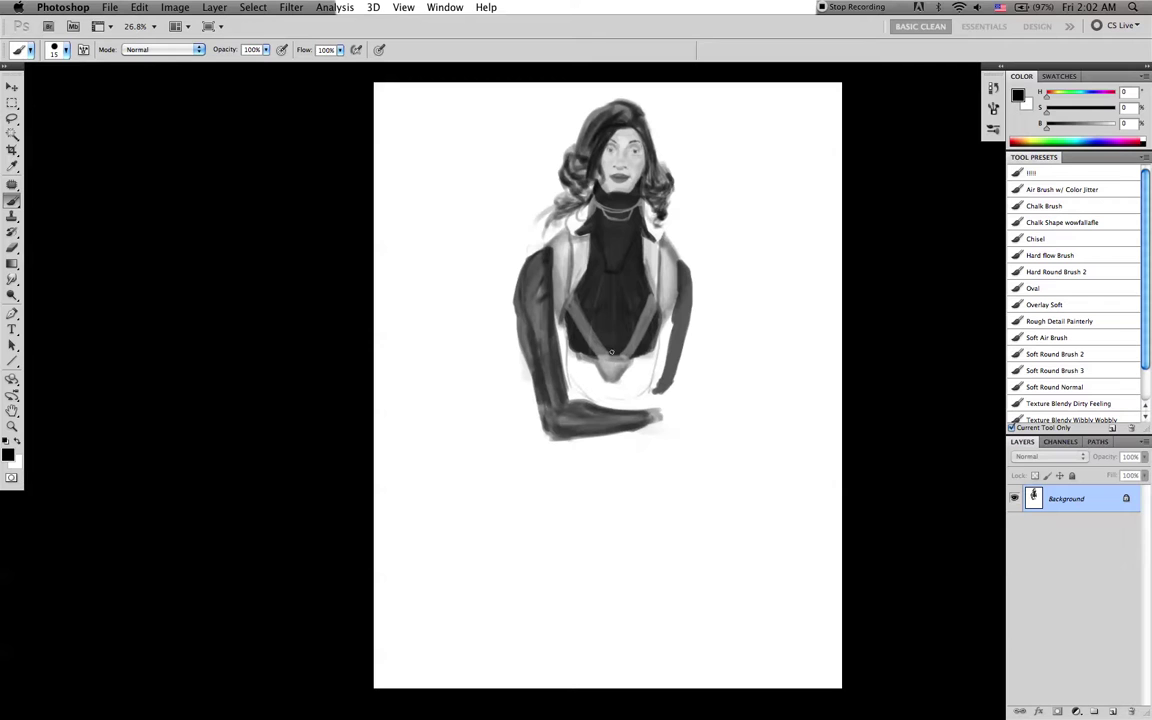
key("bracketright")
key("bracketright")
left_click(653, 338, "alt")
key("bracketright")
key("bracketright")
mouse_move(577, 355)
left_mouse_down()
mouse_move(597, 390)
mouse_move(575, 350)
mouse_move(617, 396)
mouse_move(637, 363)
mouse_move(612, 394)
mouse_move(597, 383)
mouse_move(622, 388)
mouse_move(648, 357)
mouse_move(630, 401)
mouse_move(585, 393)
mouse_move(636, 395)
mouse_move(599, 456)
mouse_move(588, 436)
mouse_move(575, 478)
mouse_move(576, 443)
mouse_move(566, 517)
left_mouse_up()
key("bracketright")
key("bracketright")
mouse_move(668, 447)
left_mouse_down()
mouse_move(661, 499)
mouse_move(585, 524)
left_mouse_up()
key("bracketright")
key("bracketright")
mouse_move(592, 457)
left_mouse_down()
mouse_move(644, 441)
mouse_move(579, 447)
mouse_move(574, 517)
mouse_move(622, 483)
mouse_move(632, 495)
mouse_move(637, 470)
mouse_move(628, 510)
mouse_move(646, 497)
mouse_move(626, 508)
mouse_move(610, 500)
mouse_move(642, 444)
mouse_move(600, 442)
mouse_move(633, 437)
mouse_move(602, 419)
mouse_move(641, 420)
left_mouse_up()
Darken the sides of the waist and the outer hip contours with sampled grays and a smaller brush
key("bracketleft")
left_click(609, 425, "alt")
key("bracketleft")
key("bracketleft")
key("bracketleft")
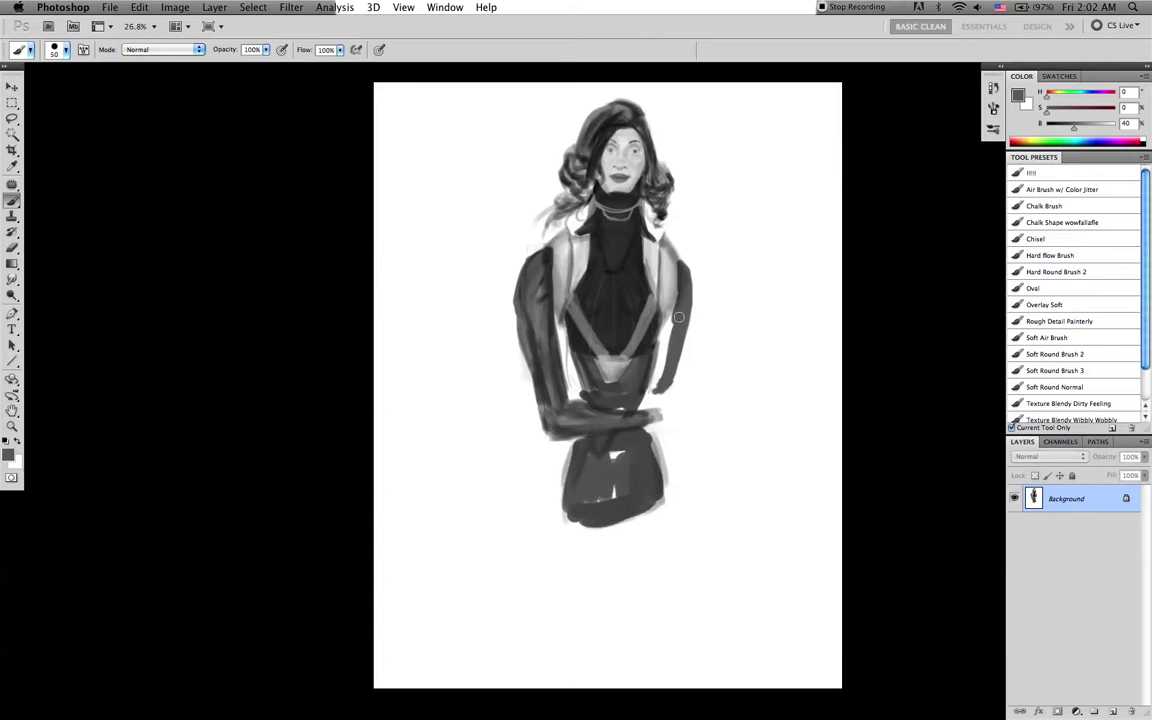
left_click(587, 373, "alt")
key("bracketleft")
left_click_drag(584, 369, 574, 397)
key("bracketleft")
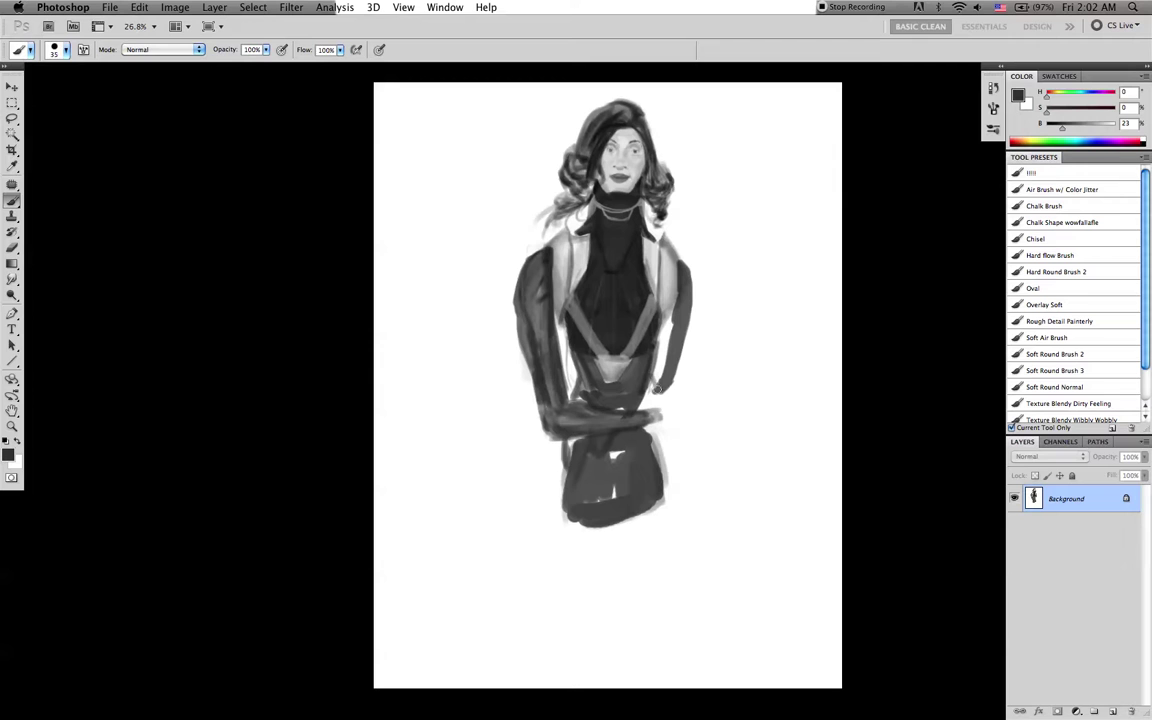
mouse_move(658, 371)
left_mouse_down()
mouse_move(654, 411)
mouse_move(642, 408)
mouse_move(650, 383)
mouse_move(664, 466)
left_mouse_up()
left_click_drag(564, 440, 556, 476)
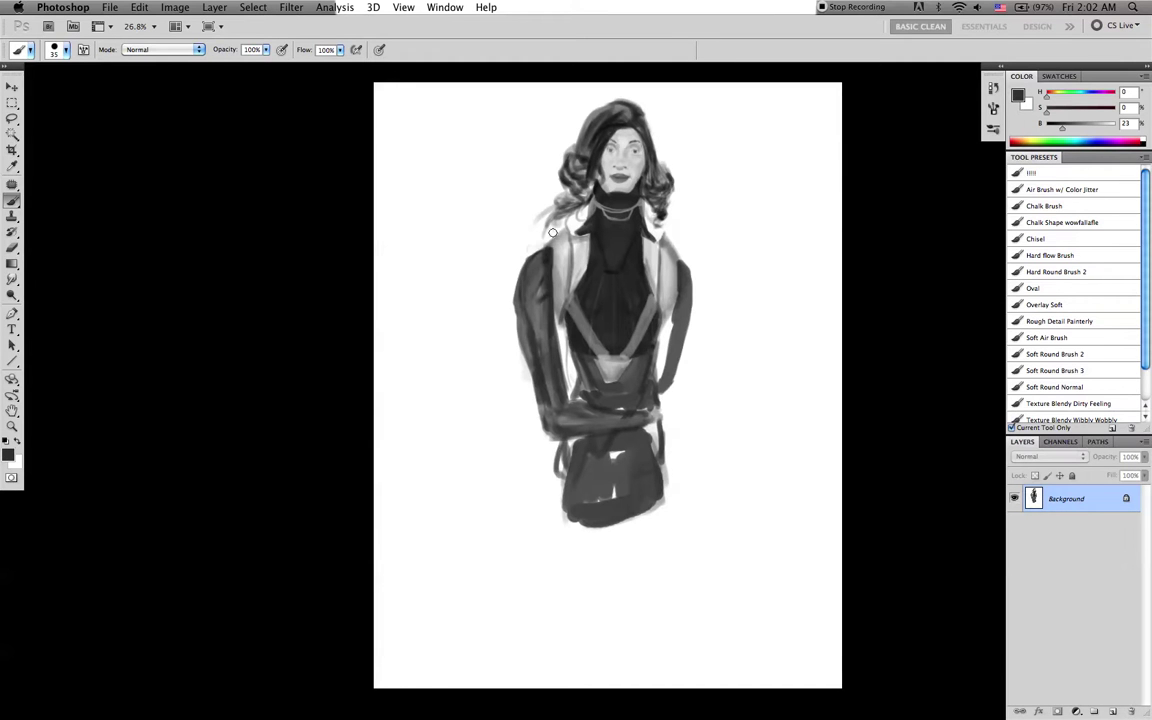
Try to narrow the chest and shoulders using a rectangular selection and Free Transform, and deselect the area
key("m")
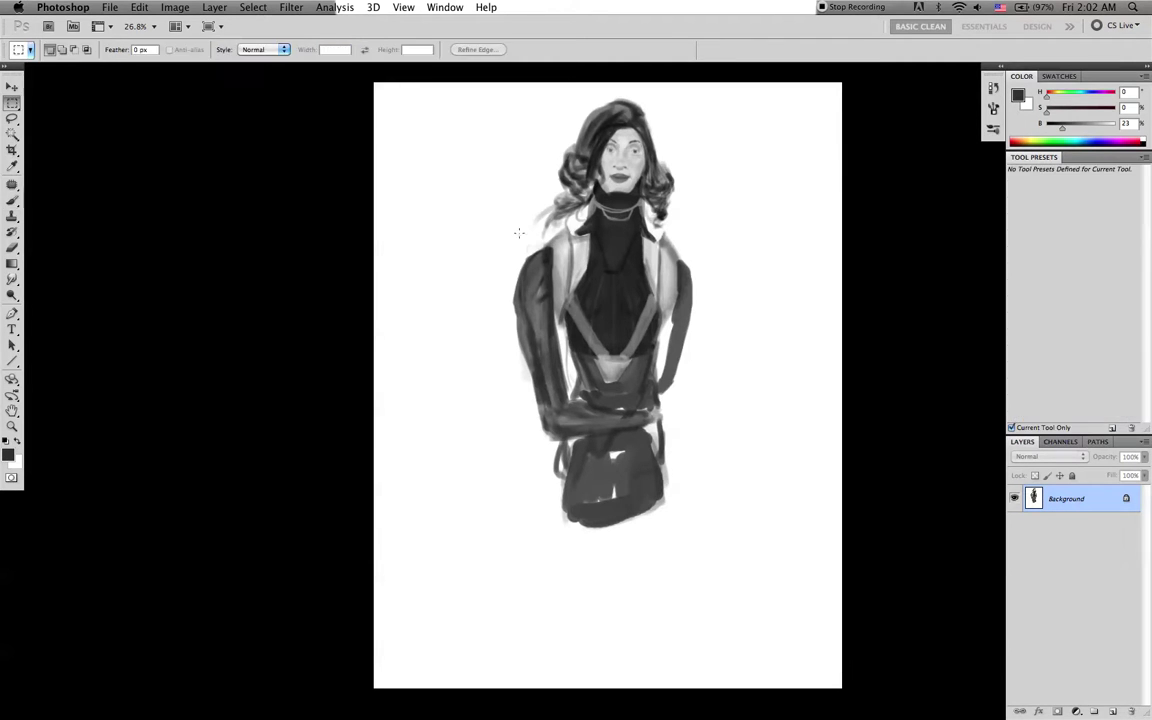
left_click_drag(503, 228, 631, 259)
mouse_move(732, 332)
left_mouse_down()
mouse_move(715, 347)
mouse_move(725, 354)
left_mouse_up()
key("super+t")
left_click_drag(506, 291, 532, 288)
mouse_move(604, 293)
left_mouse_down()
mouse_move(590, 292)
mouse_move(603, 273)
left_mouse_up()
key("Return")
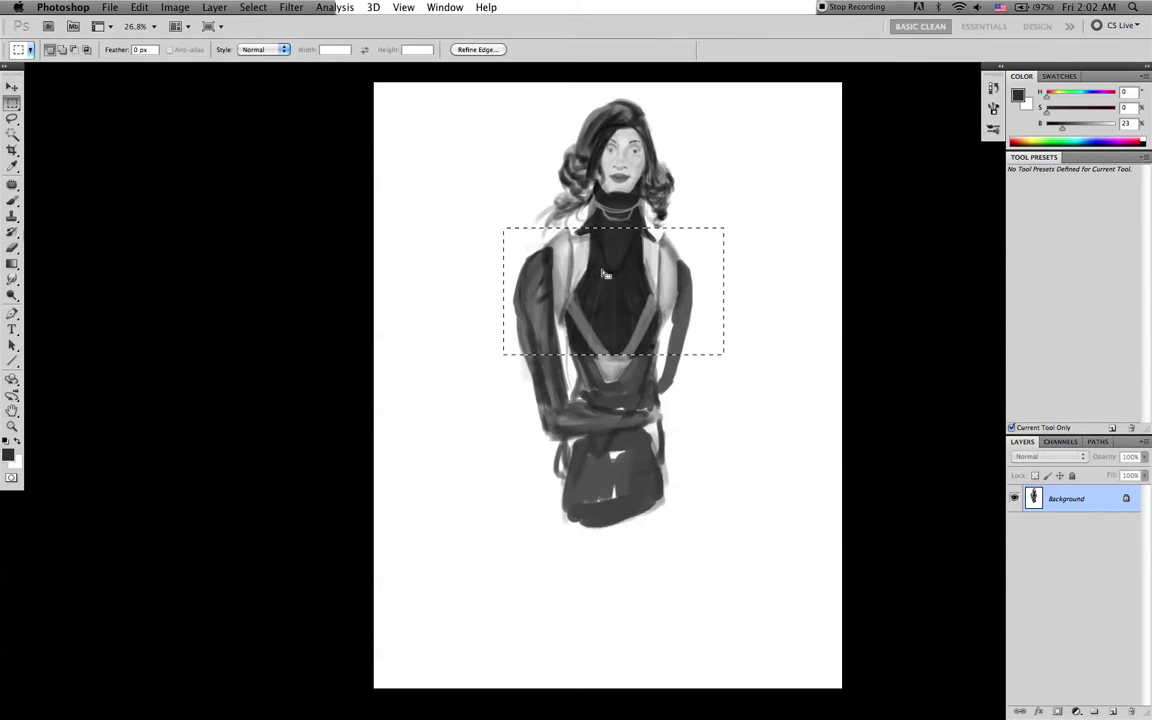
left_click(527, 205)
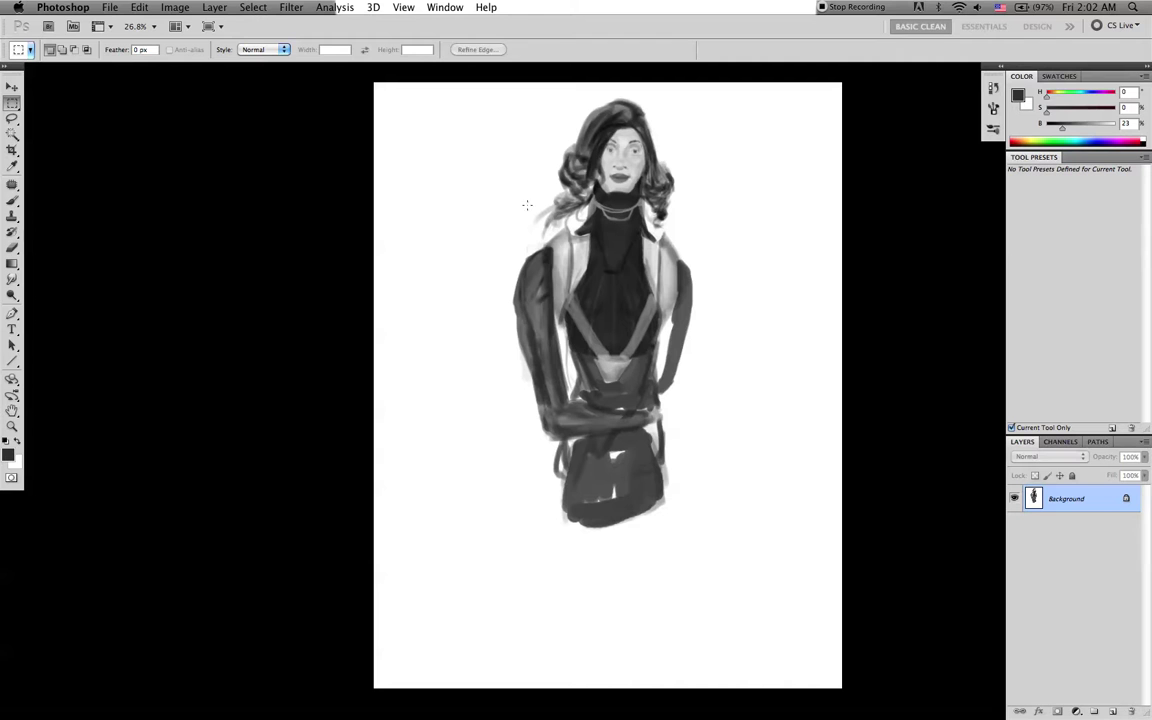
Try to reshape the body below the chin using a lasso selection and Free Transform, and deselect the area
key("l")
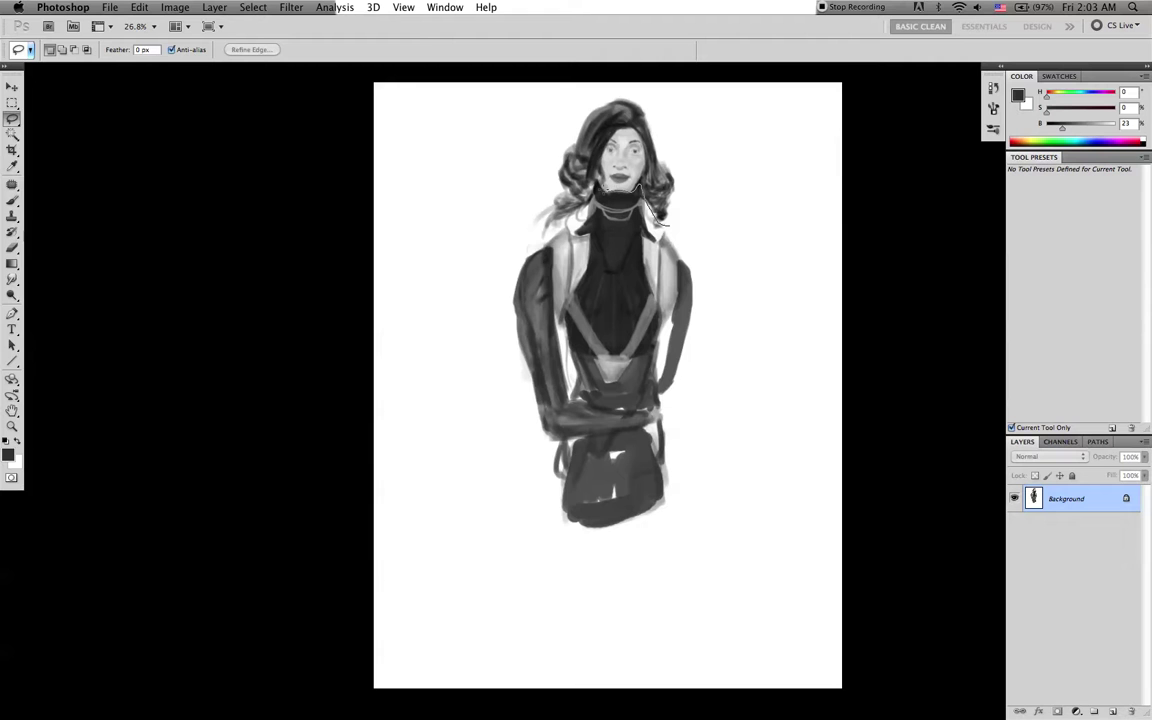
mouse_move(585, 212)
left_mouse_down()
mouse_move(498, 311)
mouse_move(494, 366)
mouse_move(520, 401)
mouse_move(705, 365)
mouse_move(715, 291)
mouse_move(660, 222)
left_mouse_up()
key("ctrl+t")
left_click_drag(494, 290, 521, 290)
left_click_drag(621, 292, 606, 292)
key("super+z")
left_click_drag(659, 258, 649, 257)
key("Return")
key("Return")
key("ctrl+d")
Repaint the folded forearm with sampled dark grays and trim the elbow's outer edge in white
key("b")
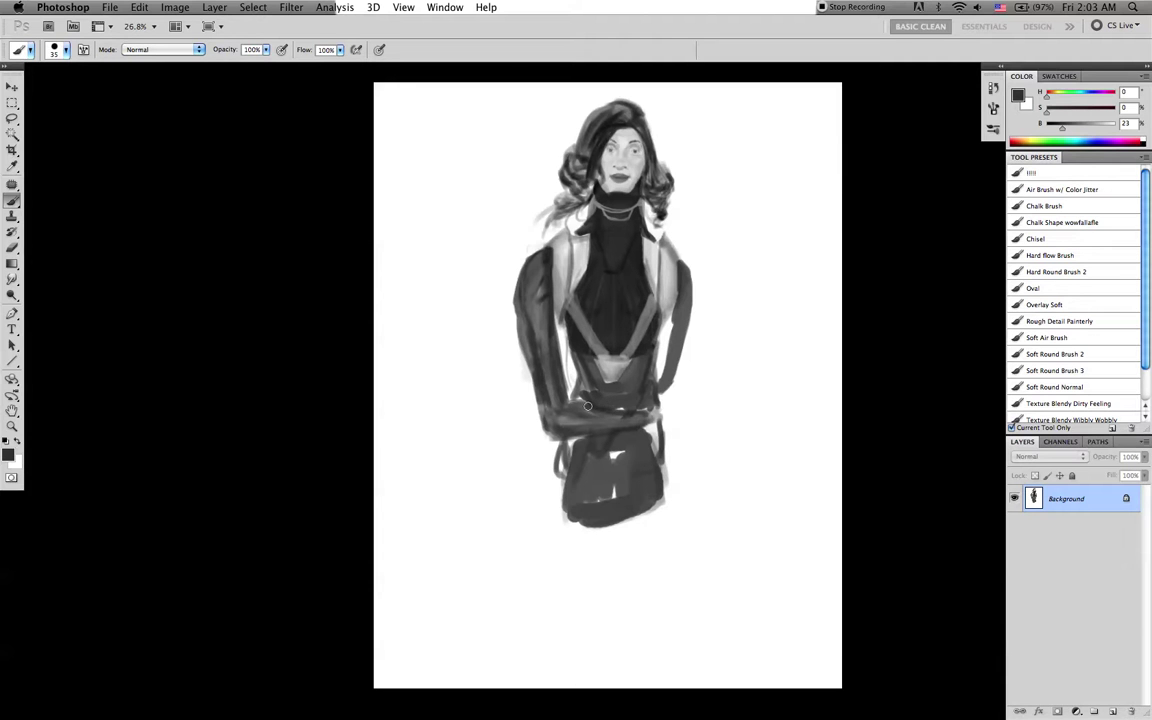
key("x")
left_click(549, 361, "alt")
key("bracketright")
left_click(554, 345, "alt")
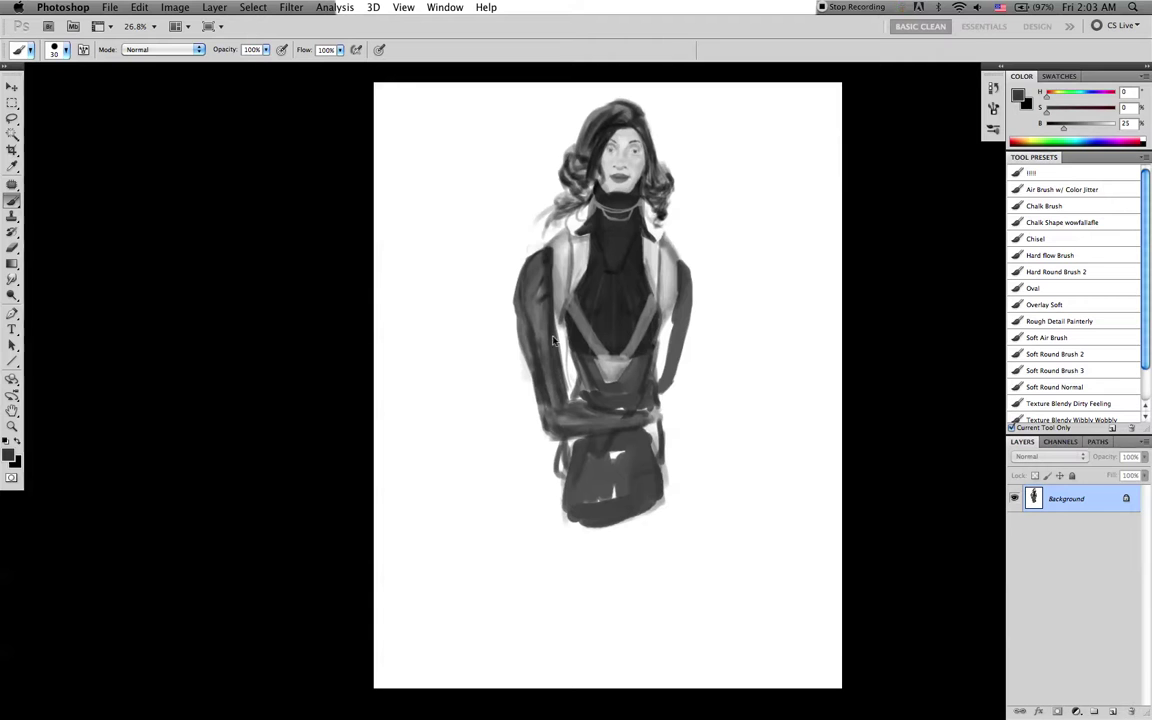
left_click(547, 376, "alt")
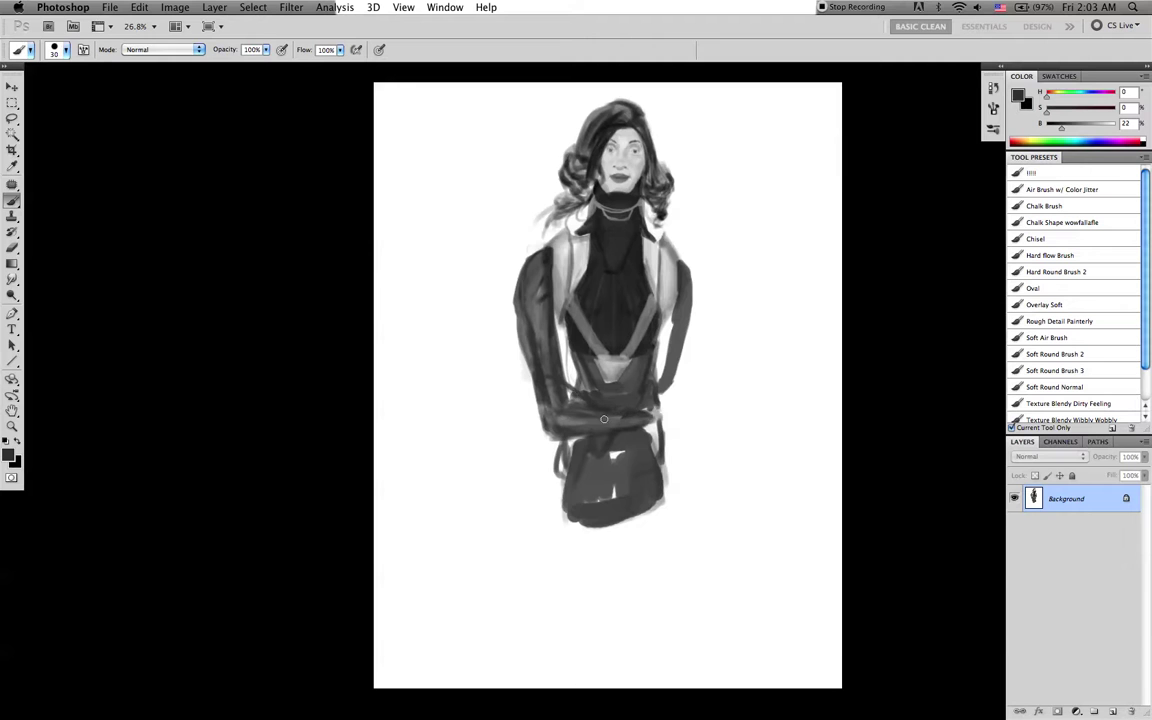
key("x")
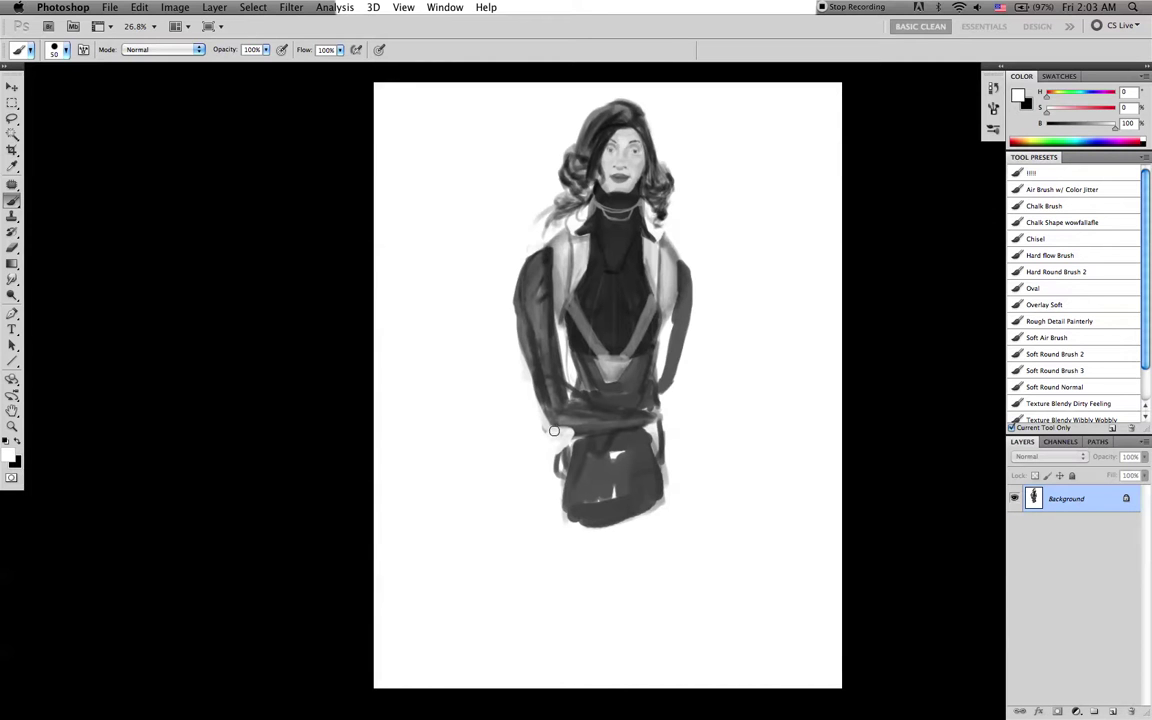
Extend the hips into a flared dark gray skirt with a larger brush and flip the canvas horizontally
left_click(523, 348, "alt")
mouse_move(566, 446)
left_mouse_down()
mouse_move(631, 445)
mouse_move(622, 456)
mouse_move(644, 420)
mouse_move(652, 454)
mouse_move(591, 481)
mouse_move(611, 371)
mouse_move(575, 470)
mouse_move(569, 440)
mouse_move(551, 532)
left_mouse_up()
key("bracketright")
left_click_drag(567, 436, 551, 536)
left_click_drag(566, 480, 556, 532)
key("bracketright")
key("bracketright")
left_click_drag(660, 435, 673, 522)
left_click_drag(588, 545, 661, 530)
mouse_move(582, 537)
left_mouse_down()
mouse_move(635, 541)
mouse_move(575, 532)
mouse_move(579, 544)
mouse_move(634, 539)
mouse_move(560, 530)
left_mouse_up()
mouse_move(560, 480)
left_mouse_down()
mouse_move(550, 535)
mouse_move(554, 492)
mouse_move(566, 542)
mouse_move(556, 538)
mouse_move(683, 519)
mouse_move(672, 495)
mouse_move(659, 526)
mouse_move(642, 514)
mouse_move(578, 533)
mouse_move(643, 522)
mouse_move(618, 454)
mouse_move(667, 529)
left_mouse_up()
key("bracketleft")
key("bracketleft")
key("bracketleft")
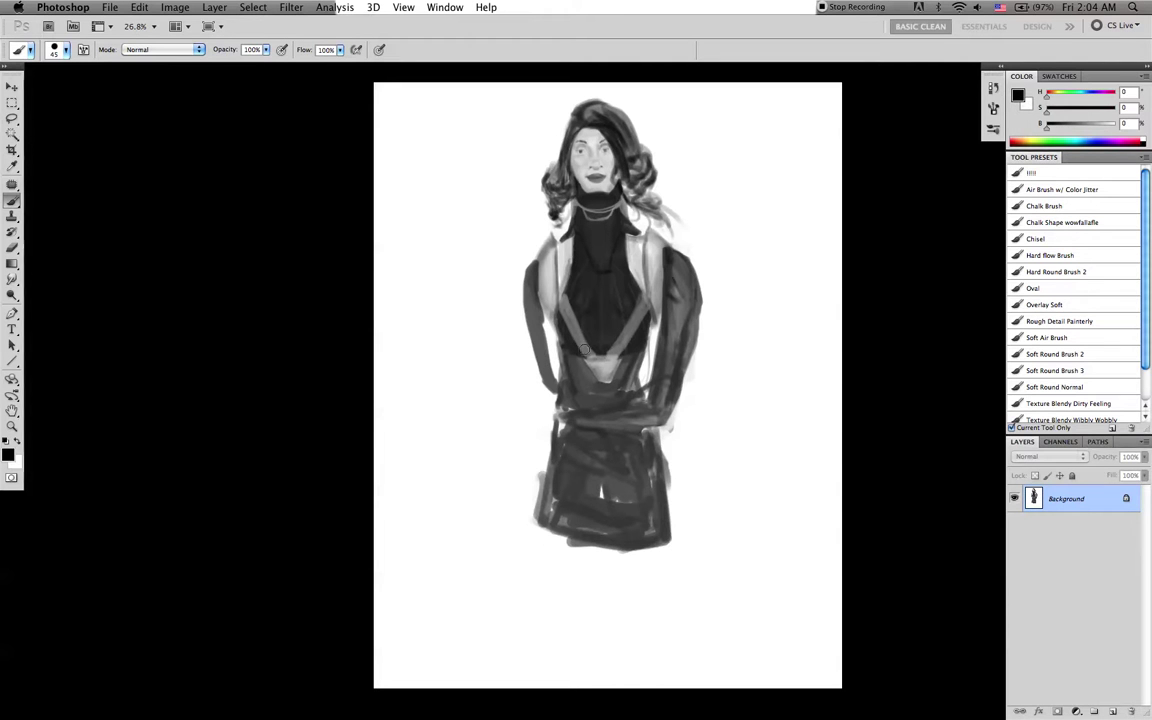
Refine the thin arm with a sampled gray, and shade it and the folded forearm's upper edge in black
left_click(547, 330, "alt")
key("bracketleft")
key("bracketleft")
left_click_drag(550, 328, 551, 363)
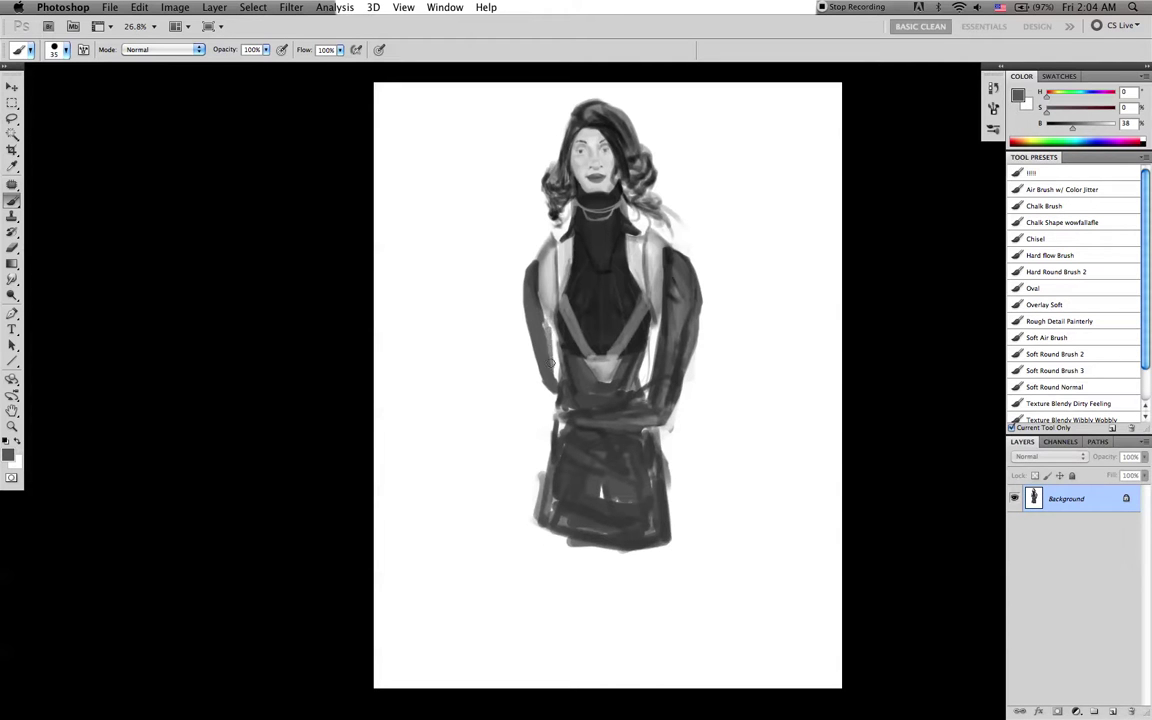
key("d")
key("bracketleft")
left_click_drag(547, 342, 556, 376)
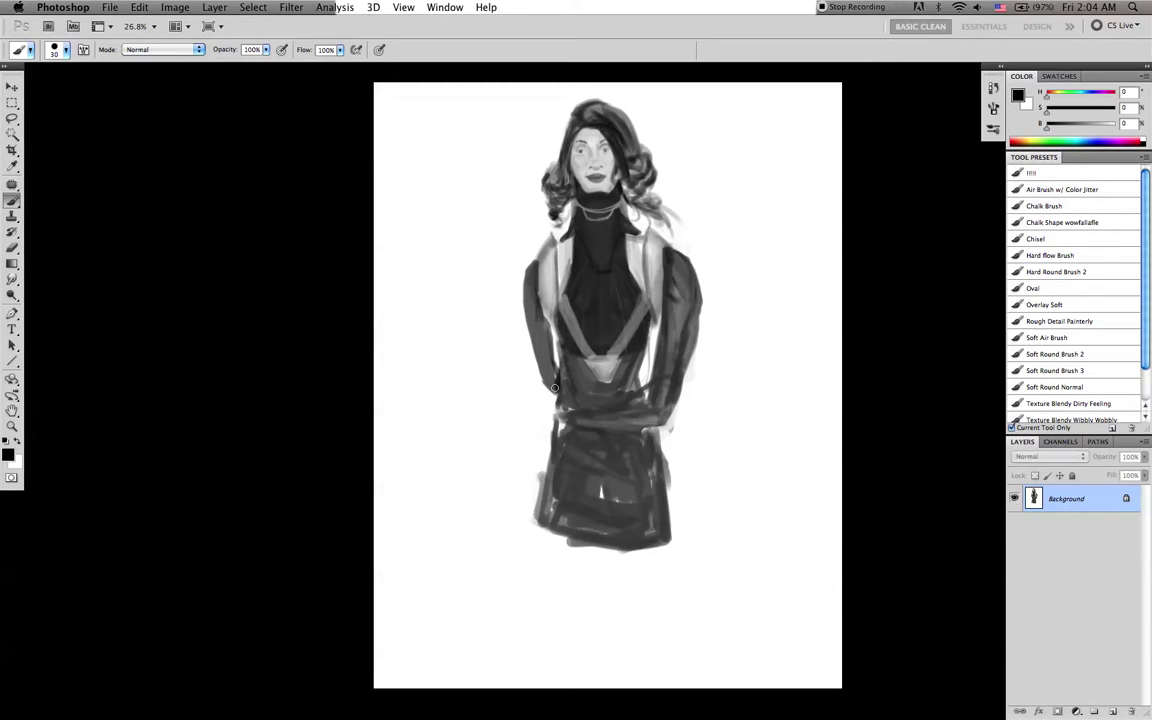
left_click_drag(549, 362, 531, 296)
key("bracketleft")
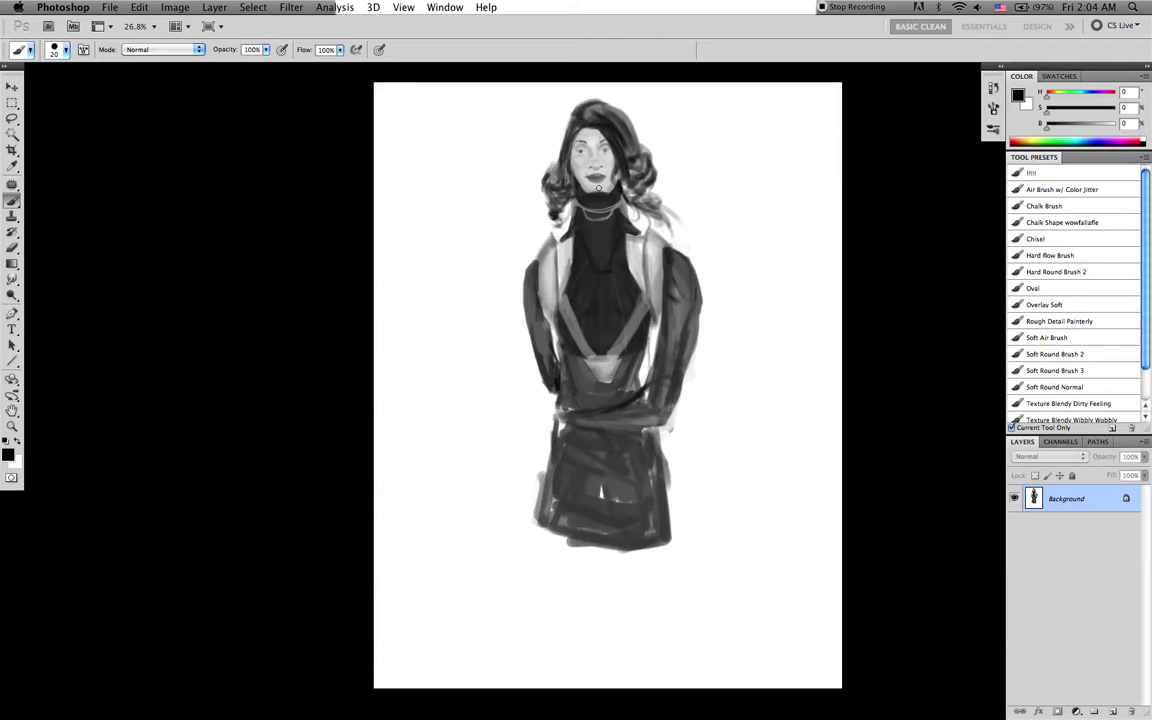
Undo the last stroke and paint a small dark chin guard with a fine white outline below the lips
key("super+z")
key("bracketright")
key("bracketright")
key("bracketright")
key("x")
key("bracketleft")
key("bracketleft")
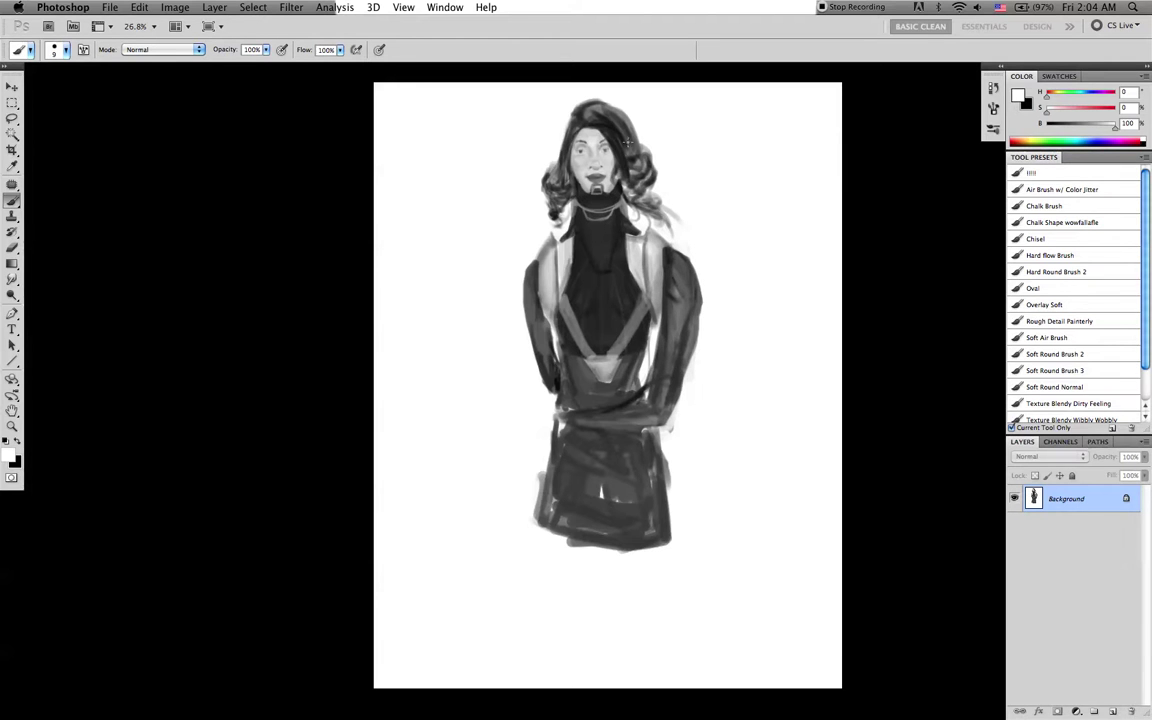
Paint black guard shapes along both sides of the jaw with a 30 px brush
key("x")
key("bracketright")
key("bracketright")
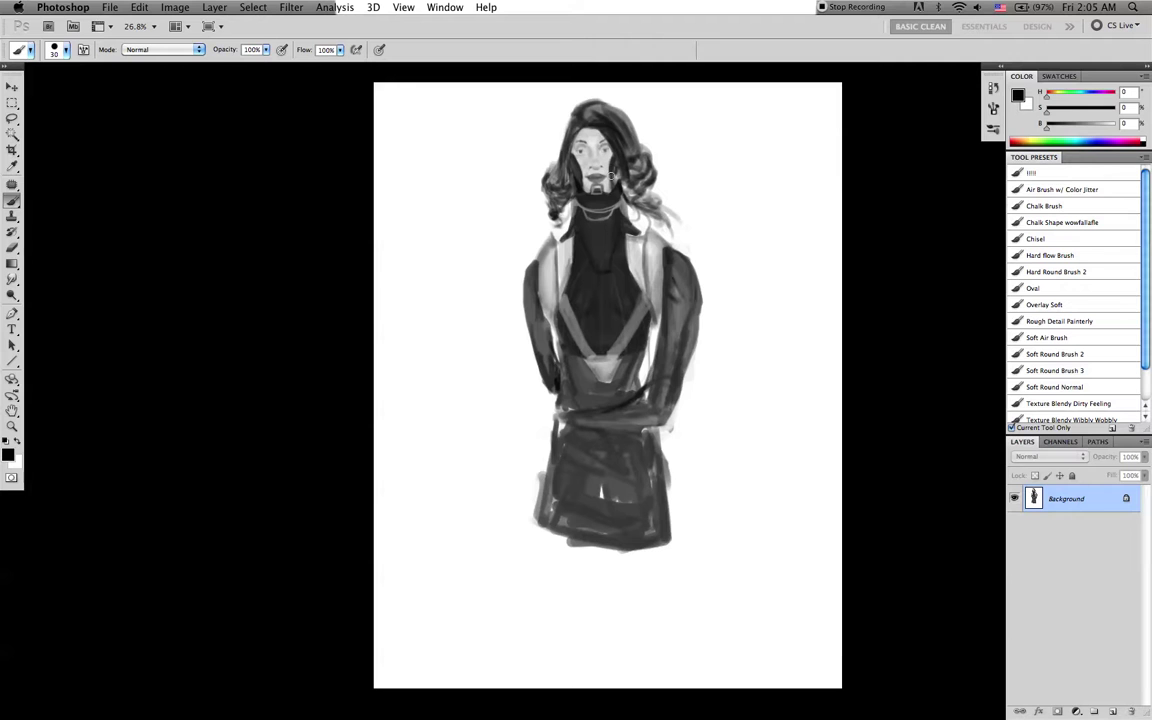
left_click(618, 151, "alt")
Define the edges of the jaw guards with a 9 px brush in white and clean them up in black
key("[")
key("x")
key("[")
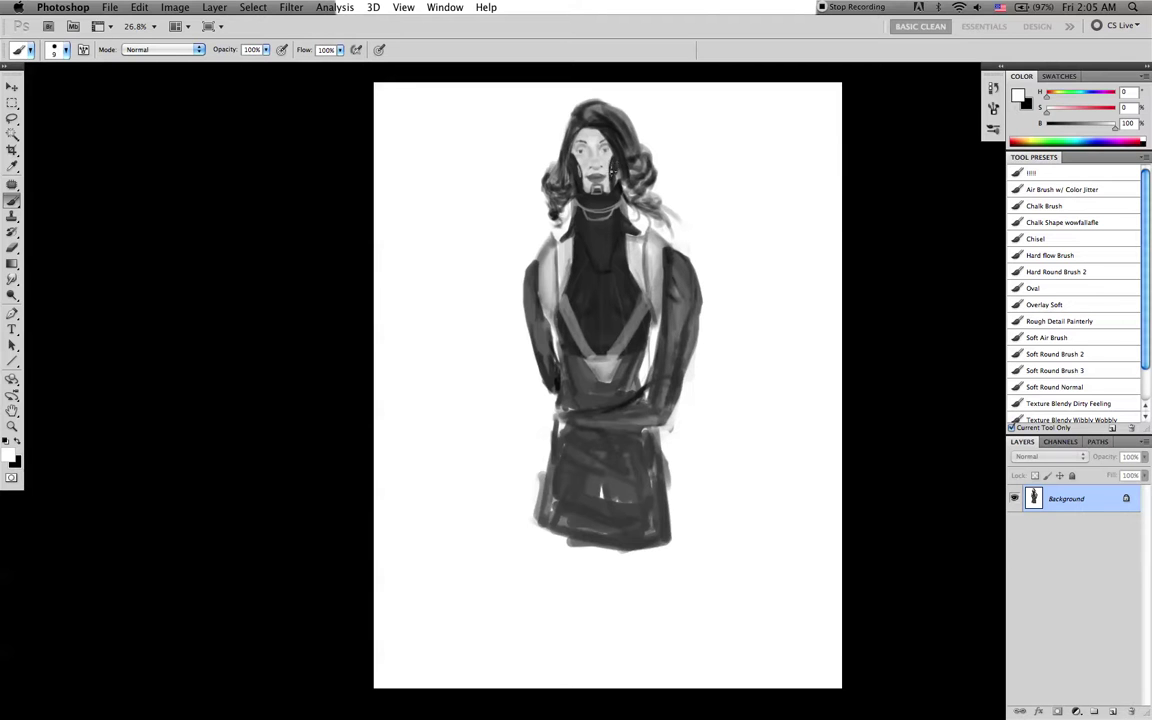
key("x")
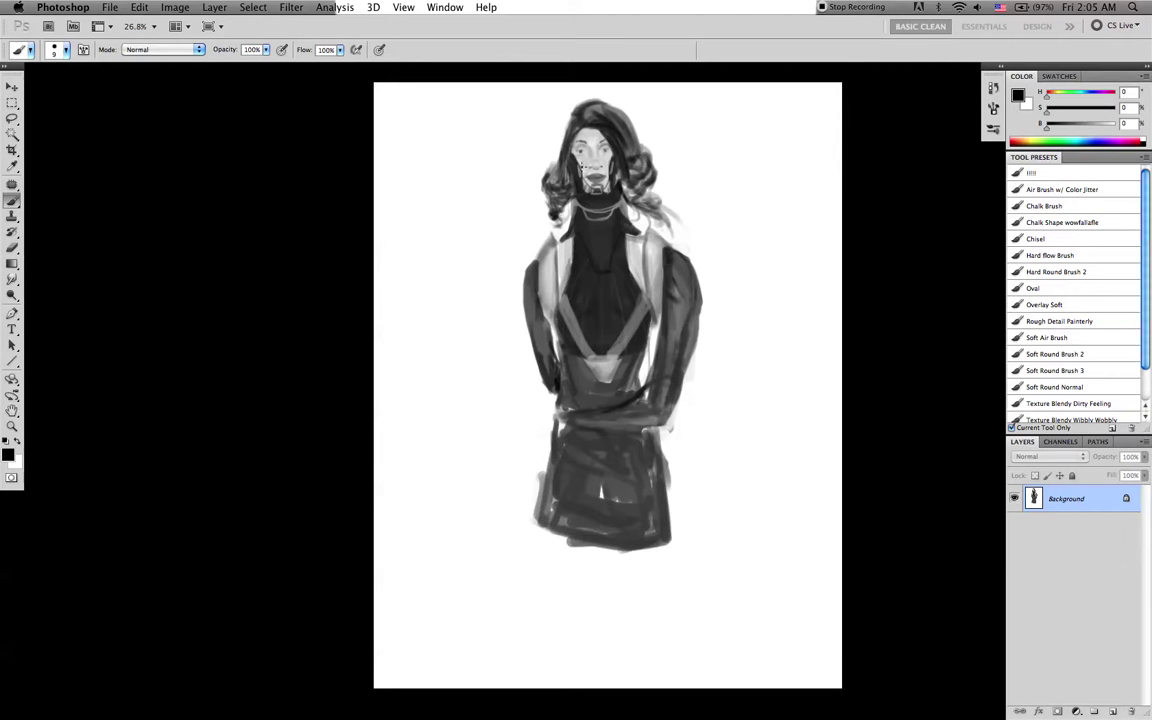
key("x")
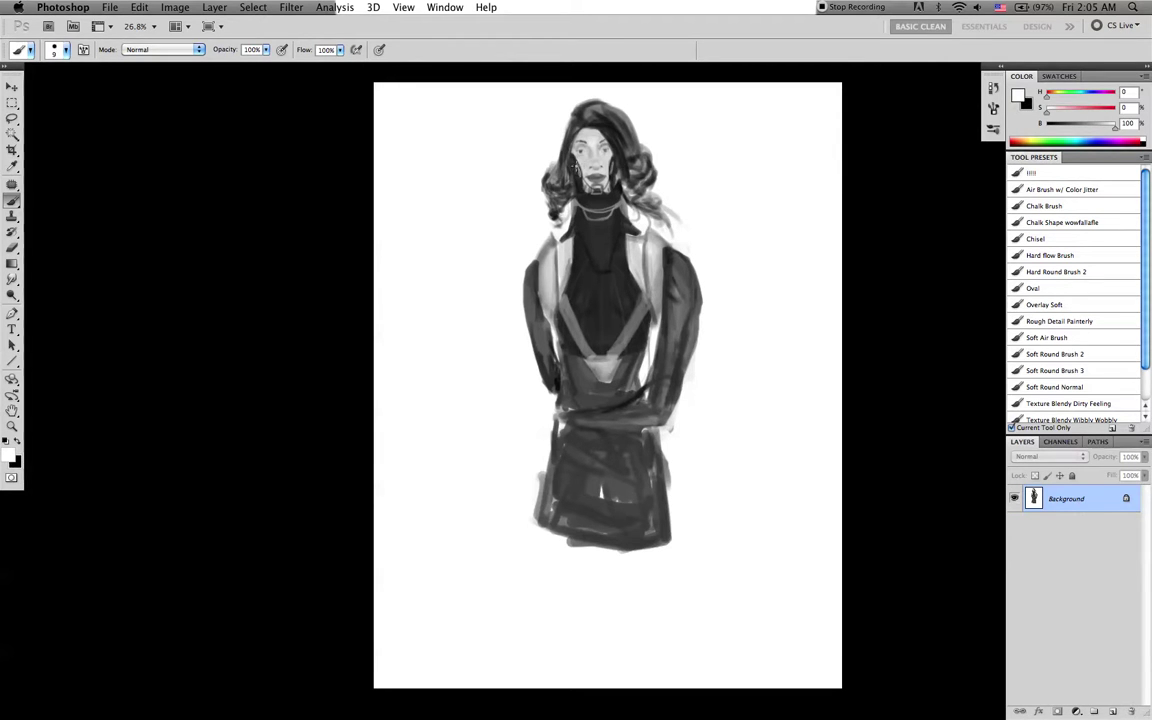
left_click(576, 160, "alt")
key("d")
key("bracketright")
key("bracketright")
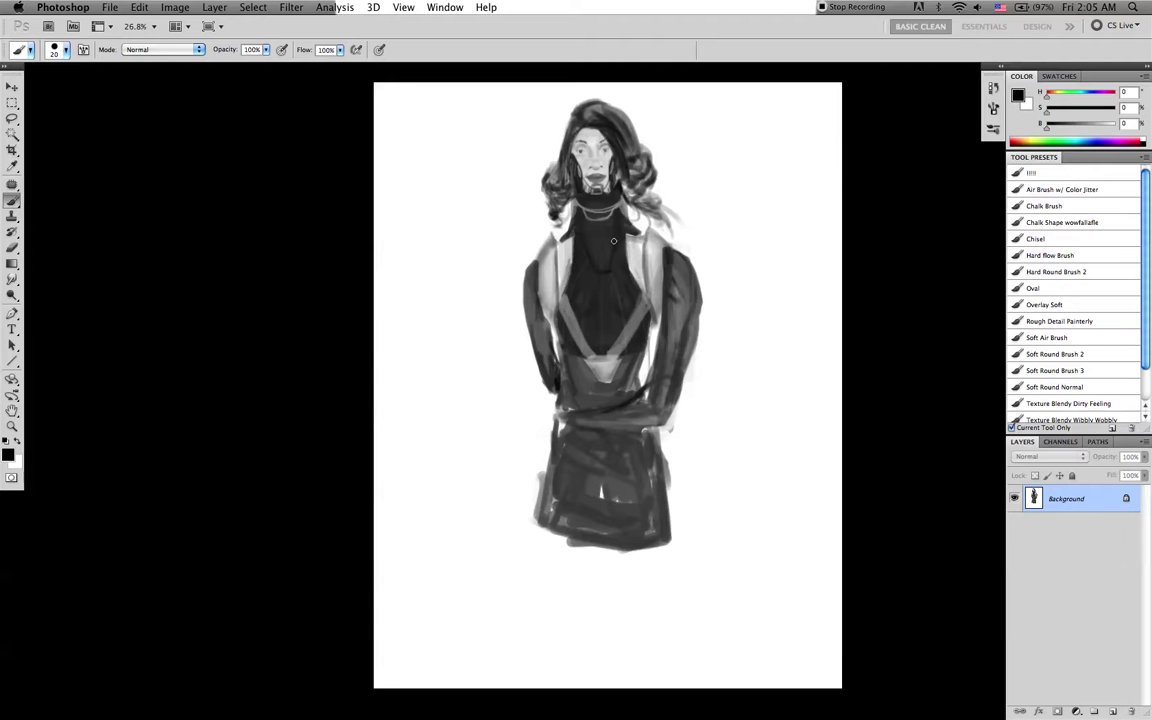
Flip the canvas back and rough in a gray stroke across the larger arm's shoulder, sampling nearby tones
key("l")
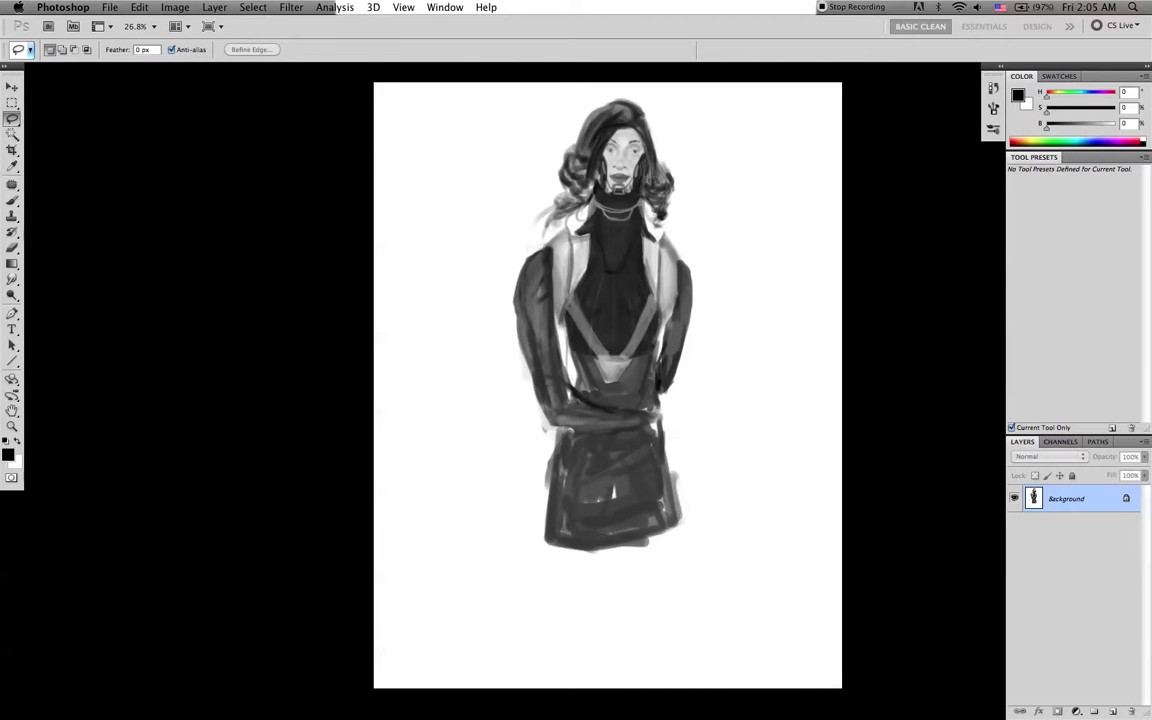
key("b")
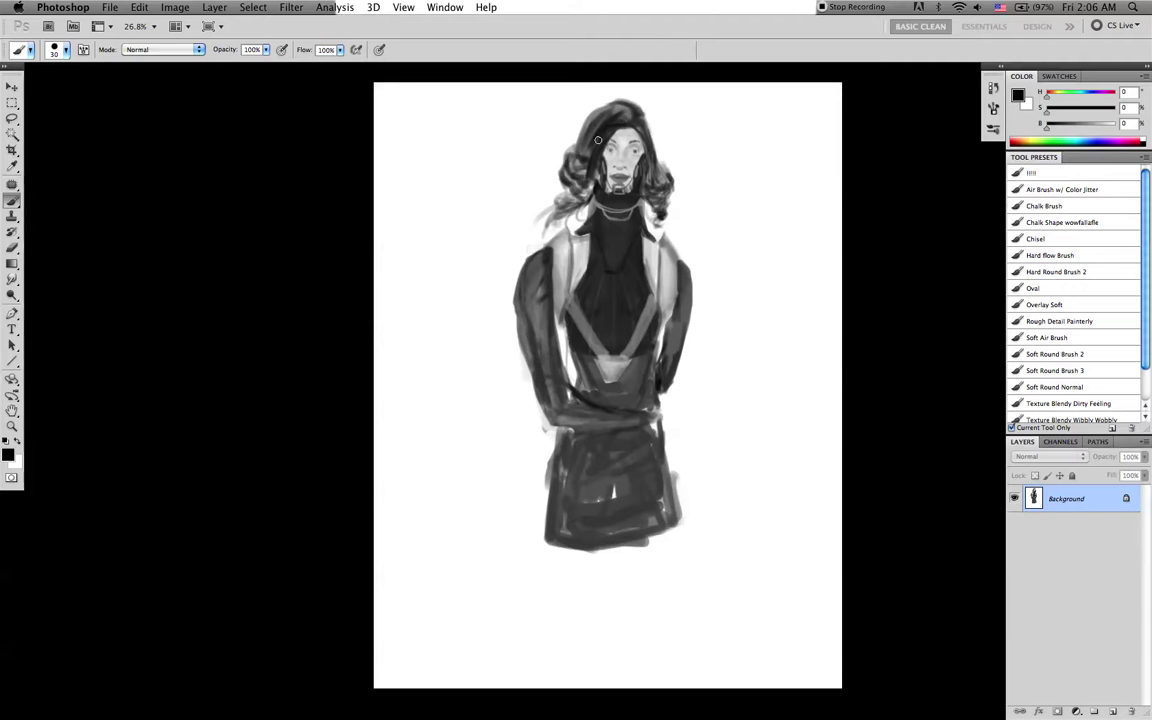
key("x")
key("x")
left_click(565, 252, "alt")
key("bracketright")
key("bracketright")
key("bracketright")
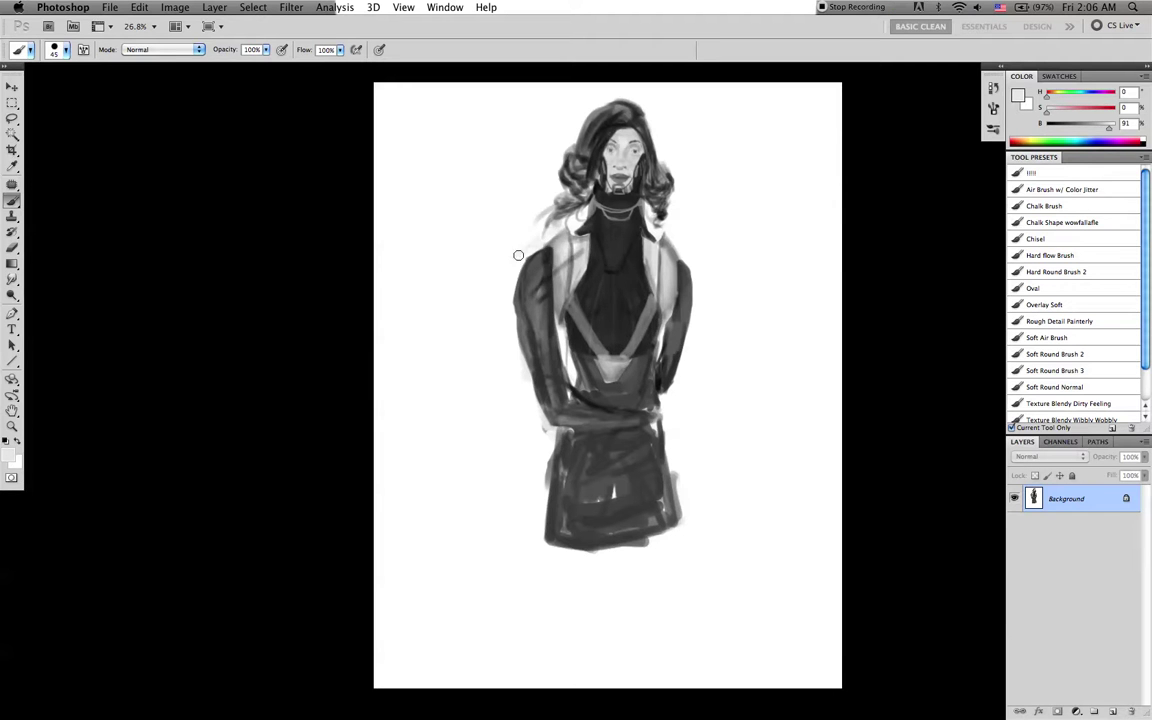
Paint sloping gray flares extending outward from both shoulders with a sampled collar tone and a 45 px brush
left_click(577, 220, "alt")
left_click_drag(577, 220, 509, 266)
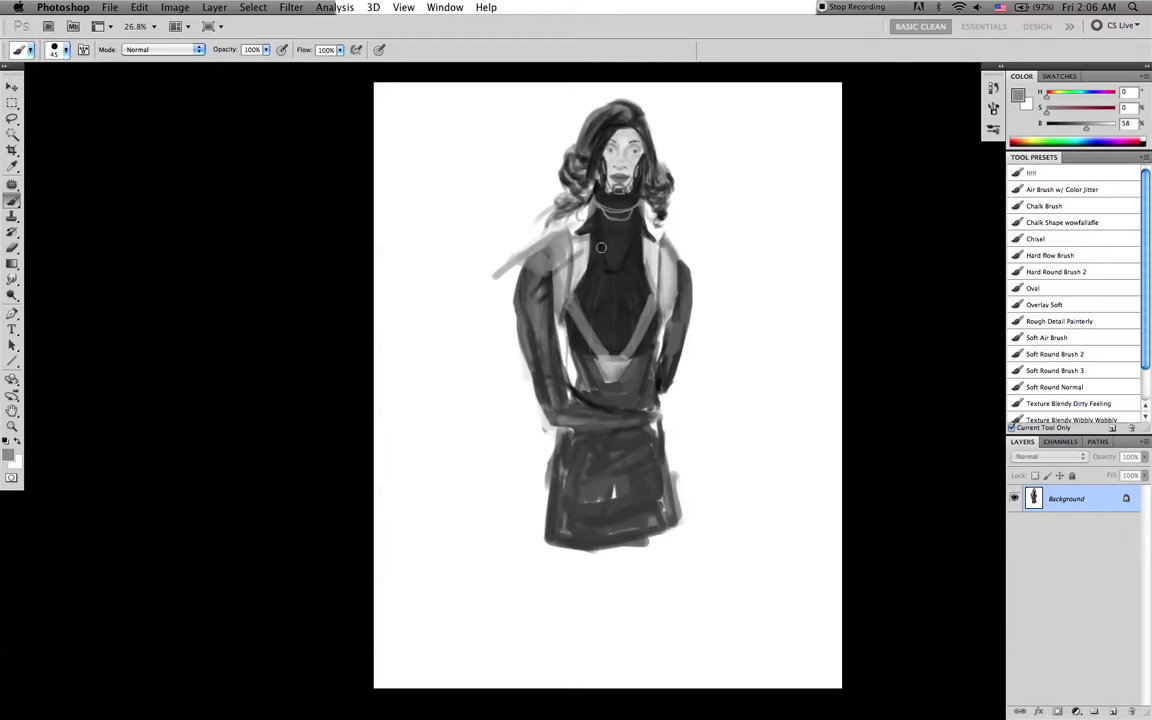
mouse_move(666, 233)
left_mouse_down()
mouse_move(723, 263)
mouse_move(684, 262)
left_mouse_up()
Trim the outer edge of the larger upper arm with white sampled from the canvas background
left_click(509, 291, "alt")
left_click_drag(520, 277, 536, 384)
mouse_move(527, 287)
left_mouse_down()
mouse_move(548, 411)
mouse_move(532, 380)
left_mouse_up()
key("bracketright")
key("bracketright")
key("bracketright")
key("bracketright")
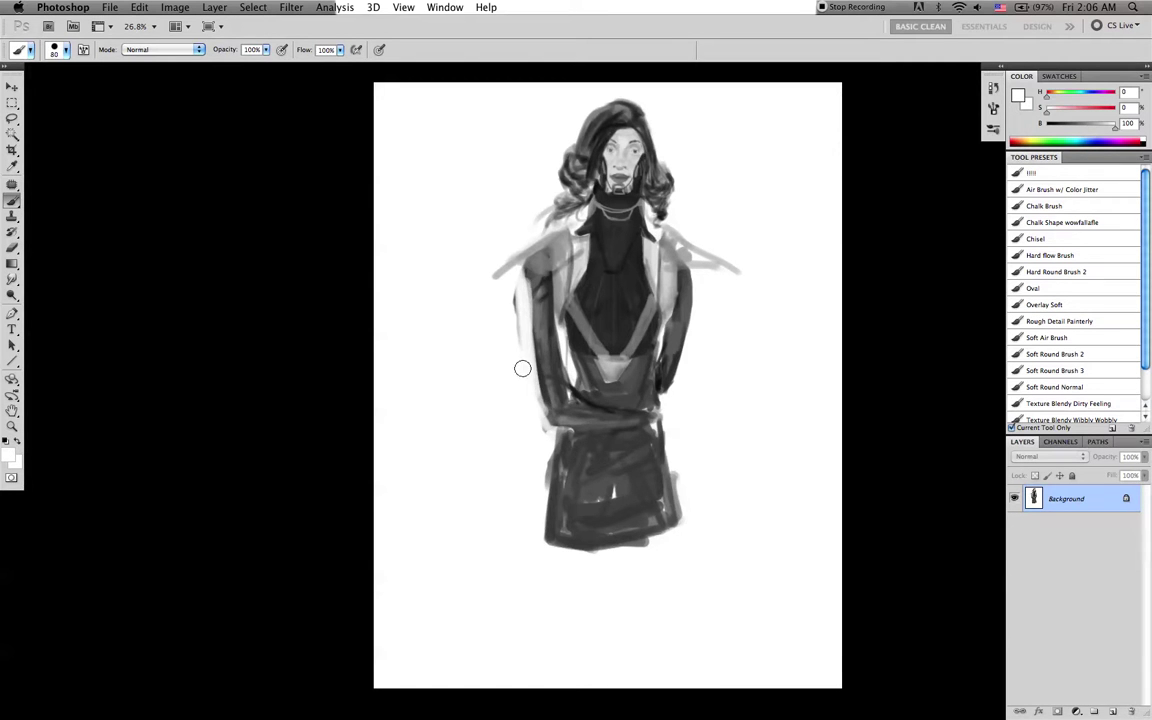
Reshape the larger arm by painting out part of the folded elbow and restating the upper arm in sampled gray
left_click(547, 287, "alt")
mouse_move(556, 293)
left_mouse_down()
mouse_move(540, 357)
mouse_move(554, 291)
mouse_move(556, 301)
mouse_move(533, 343)
mouse_move(535, 280)
mouse_move(524, 375)
mouse_move(528, 315)
mouse_move(541, 331)
mouse_move(547, 322)
mouse_move(522, 374)
mouse_move(561, 339)
mouse_move(543, 378)
mouse_move(540, 410)
left_mouse_up()
key("bracketright")
left_click(502, 338, "alt")
left_click(542, 338, "alt")
mouse_move(547, 337)
left_mouse_down()
mouse_move(526, 393)
mouse_move(544, 368)
mouse_move(536, 416)
left_mouse_up()
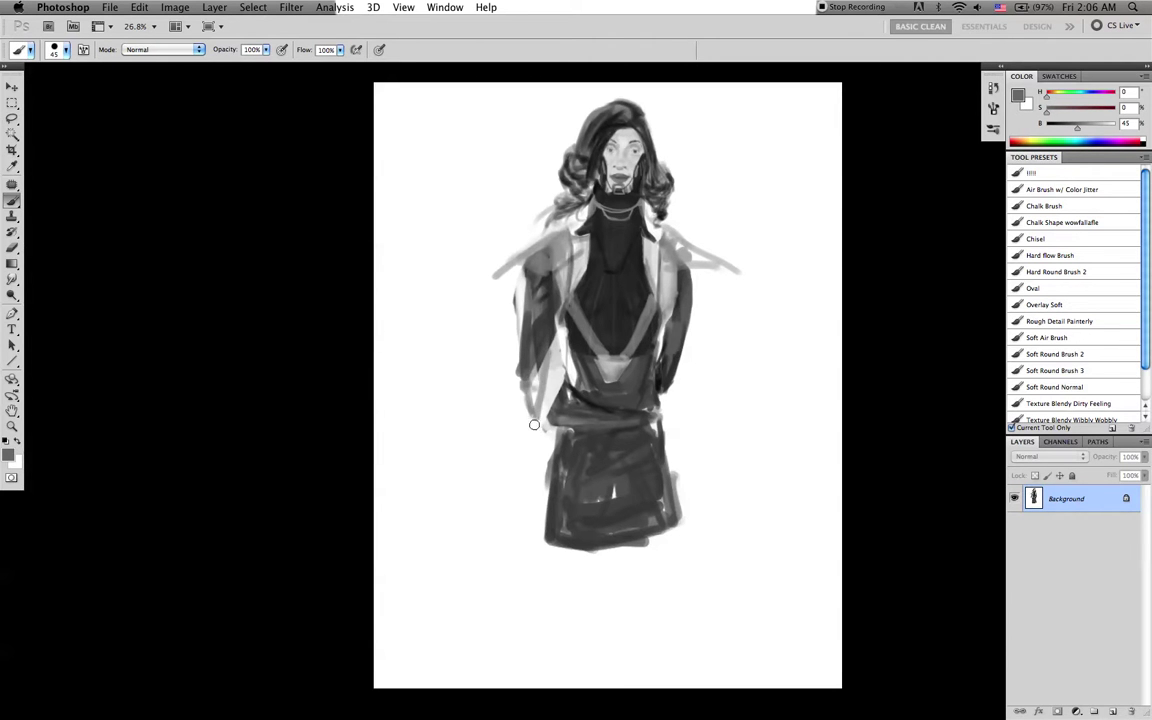
left_click_drag(523, 372, 529, 440)
key("alt+super+z")
key("alt+super+z")
mouse_move(556, 354)
left_mouse_down()
mouse_move(530, 412)
mouse_move(481, 456)
left_mouse_up()
key("super+z")
mouse_move(550, 348)
left_mouse_down()
mouse_move(513, 396)
mouse_move(525, 365)
mouse_move(486, 403)
mouse_move(525, 377)
mouse_move(493, 417)
mouse_move(530, 375)
mouse_move(482, 444)
left_mouse_up()
key("alt+super+z")
key("alt+super+z")
key("alt+super+z")
Paint a gray forearm angling down and outward from the larger arm's elbow, widening the brush to 60 px
left_click_drag(520, 371, 482, 442)
key("bracketright")
key("bracketright")
mouse_move(484, 440)
left_mouse_down()
mouse_move(530, 372)
mouse_move(472, 466)
left_mouse_up()
mouse_move(489, 413)
left_mouse_down()
mouse_move(467, 475)
mouse_move(503, 412)
left_mouse_up()
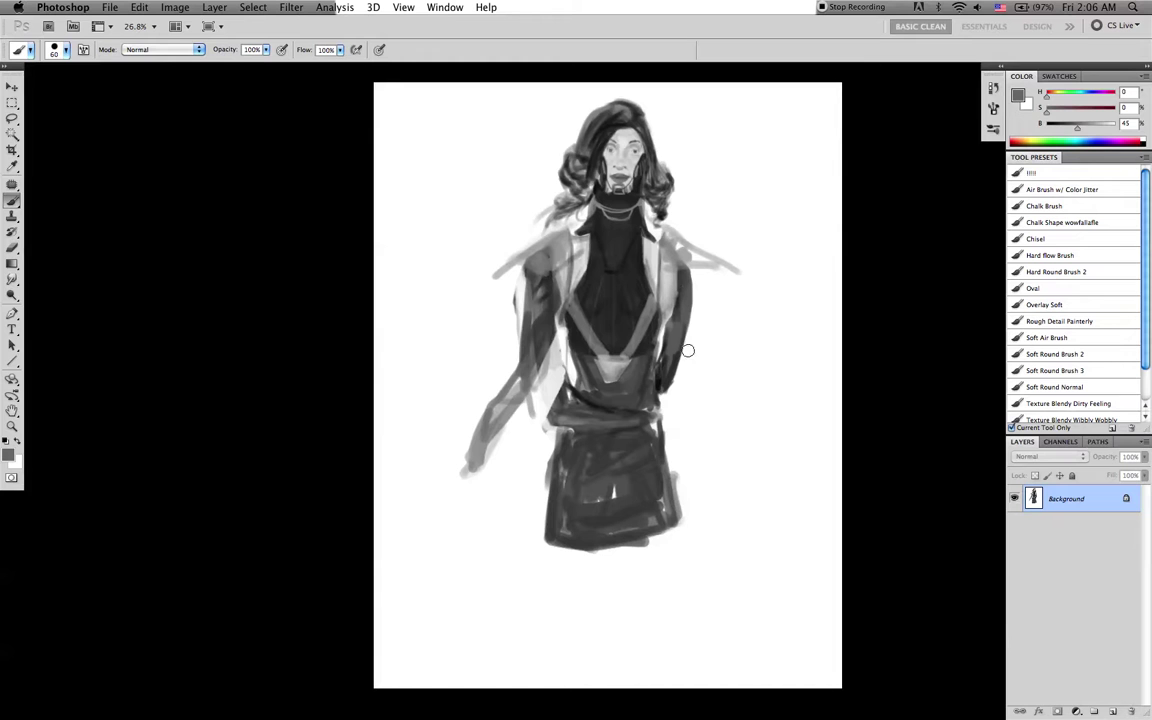
Paint out the old folded elbow in sampled near-white and fill the sides of the waist in sampled dark gray
left_click(569, 379, "alt")
left_click_drag(544, 426, 545, 448)
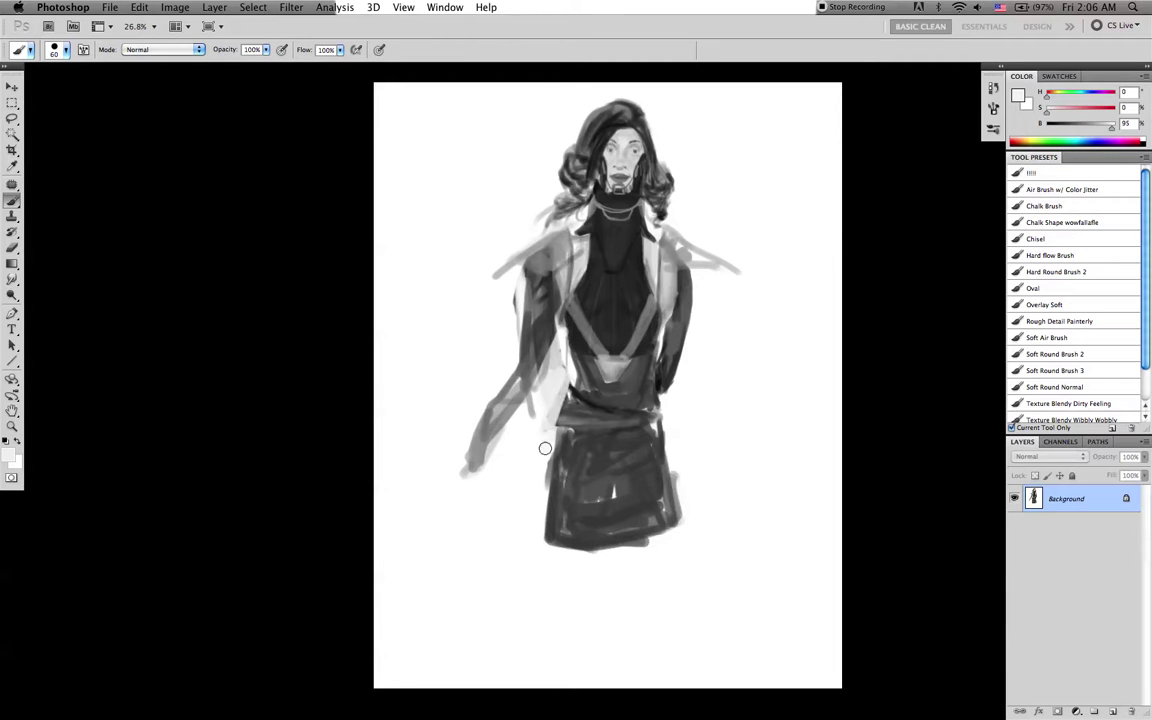
left_click(583, 362, "alt")
left_click_drag(570, 366, 562, 418)
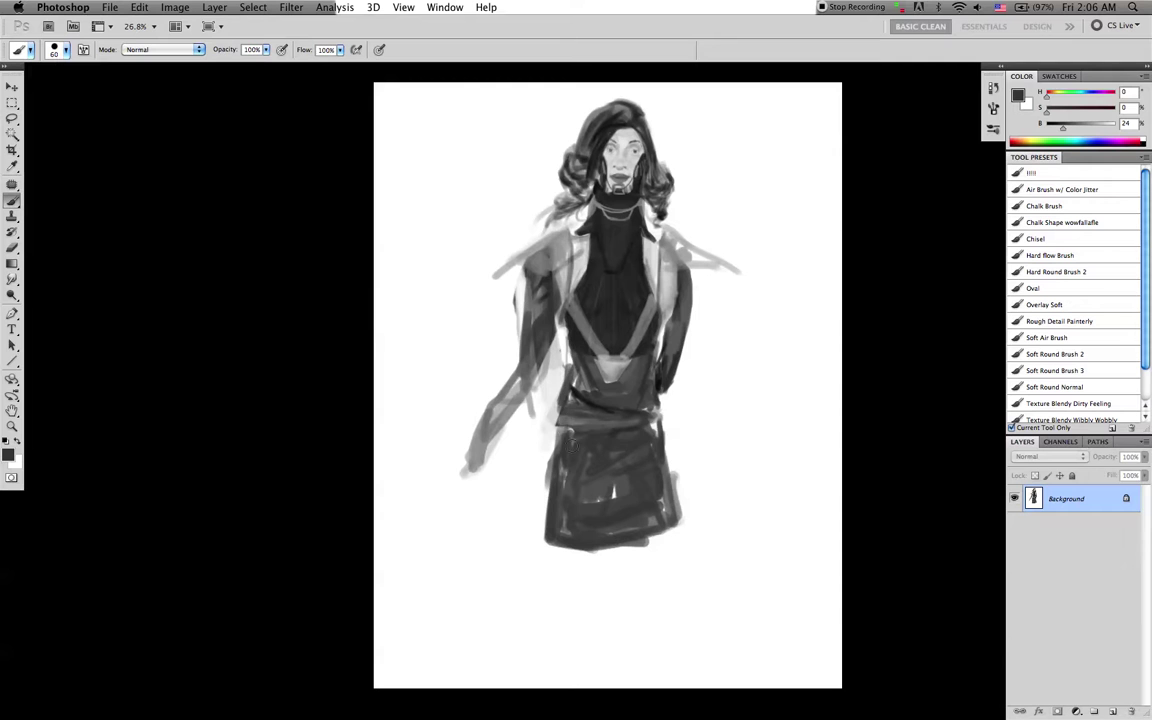
left_click_drag(660, 392, 661, 430)
Add black fold shading on both sides of the upper skirt and blend the hips with sampled dark tones
key("d")
left_click_drag(557, 456, 586, 474)
left_click_drag(660, 457, 651, 467)
key("bracketright")
key("bracketright")
key("bracketright")
mouse_move(558, 446)
left_mouse_down()
mouse_move(565, 459)
mouse_move(555, 419)
mouse_move(555, 447)
left_mouse_up()
left_click(570, 446, "alt")
left_click_drag(649, 395, 650, 426)
Paint sampled light gray belt lines across the waist with a 35 px brush
left_click(610, 371, "alt")
left_click(595, 362, "alt")
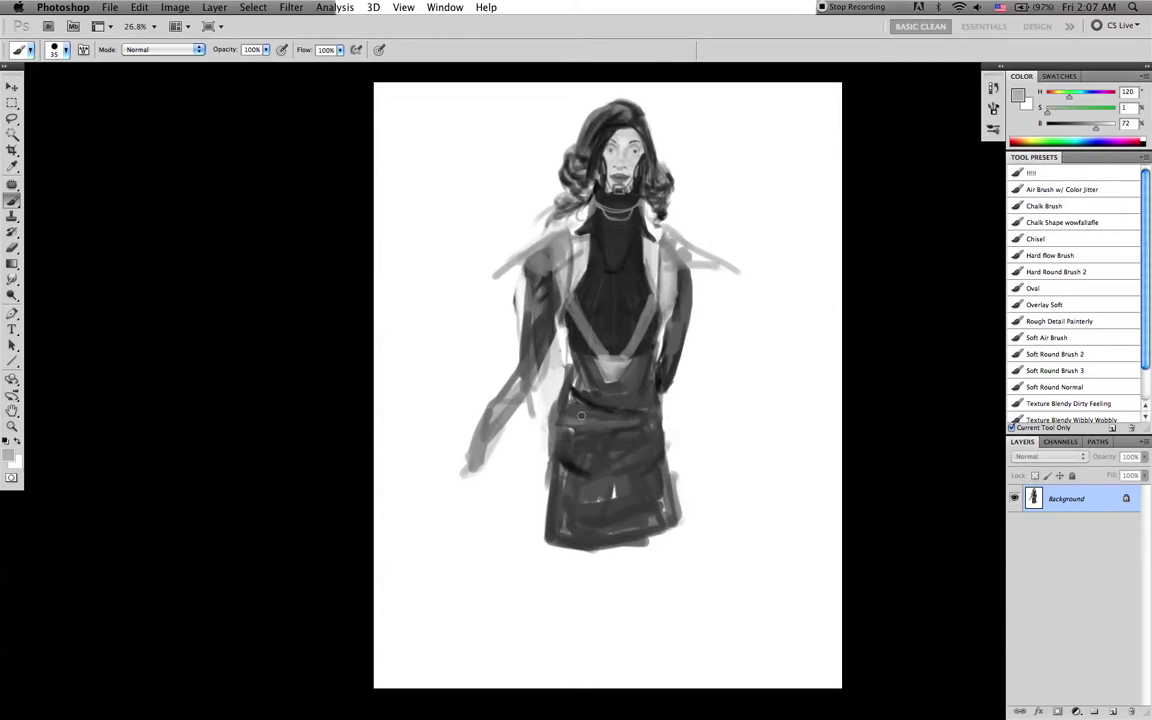
mouse_move(566, 416)
left_mouse_down()
mouse_move(654, 412)
mouse_move(631, 432)
left_mouse_up()
left_click_drag(554, 419, 578, 430)
Paint a light tapered panel down the center of the bodice in white with a 60 px brush
key("d")
key("x")
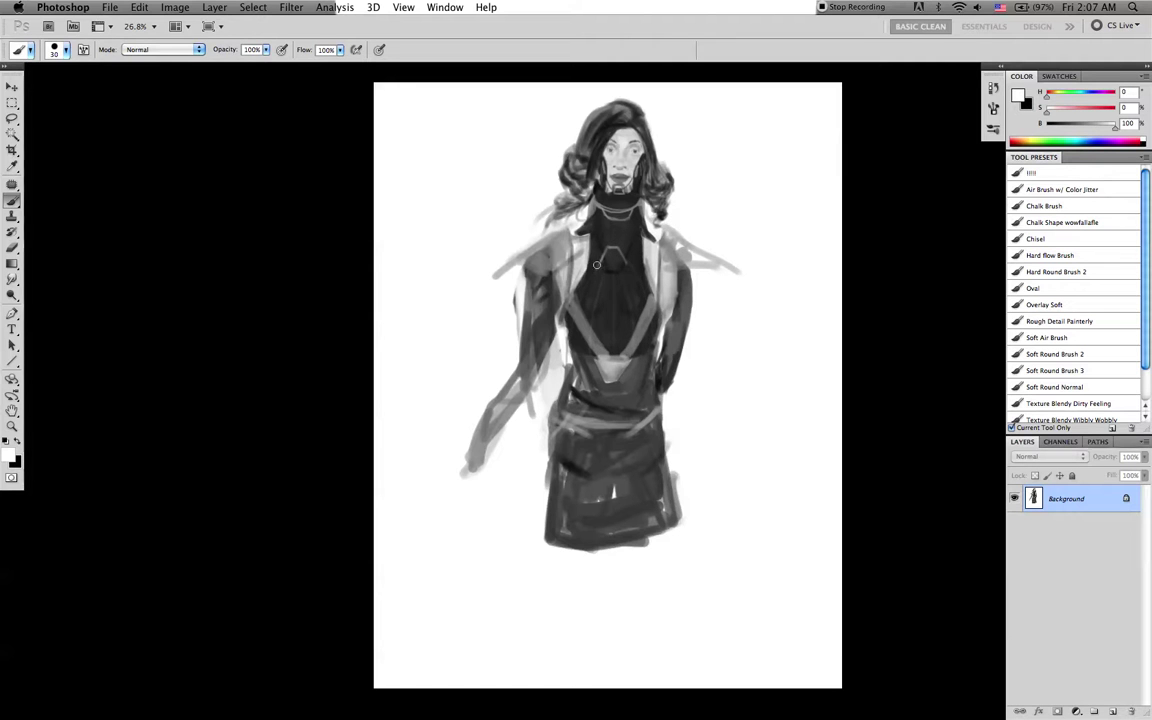
key("bracketright")
mouse_move(625, 262)
left_mouse_down()
mouse_move(639, 310)
mouse_move(616, 351)
mouse_move(585, 314)
mouse_move(608, 351)
mouse_move(587, 310)
mouse_move(595, 289)
mouse_move(597, 329)
mouse_move(601, 276)
mouse_move(605, 340)
mouse_move(624, 276)
mouse_move(617, 327)
left_mouse_up()
key("bracketright")
key("super+z")
mouse_move(601, 266)
left_mouse_down()
mouse_move(602, 300)
mouse_move(602, 268)
mouse_move(591, 305)
mouse_move(602, 338)
mouse_move(622, 337)
mouse_move(615, 347)
mouse_move(635, 312)
mouse_move(620, 341)
mouse_move(607, 310)
mouse_move(615, 288)
mouse_move(623, 325)
mouse_move(631, 313)
mouse_move(624, 272)
mouse_move(626, 295)
mouse_move(605, 271)
mouse_move(598, 303)
mouse_move(598, 268)
mouse_move(589, 311)
left_mouse_up()
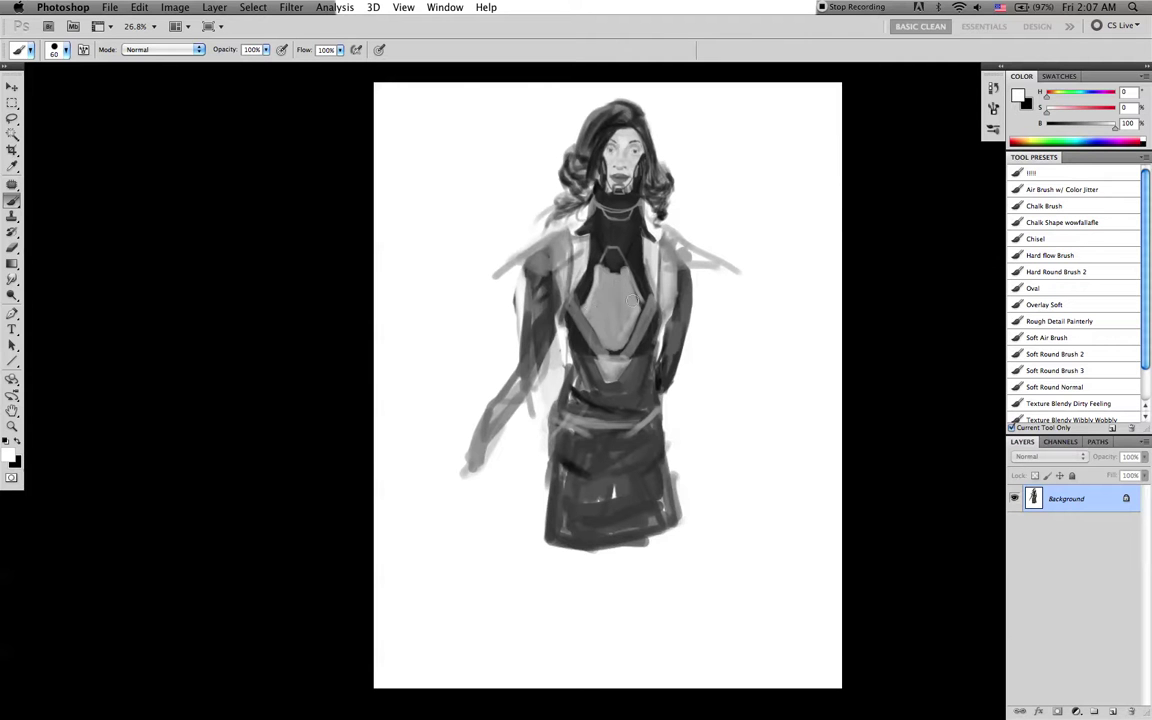
mouse_move(608, 278)
left_mouse_down()
mouse_move(609, 326)
mouse_move(621, 304)
mouse_move(610, 330)
left_mouse_up()
left_click(608, 296, "alt")
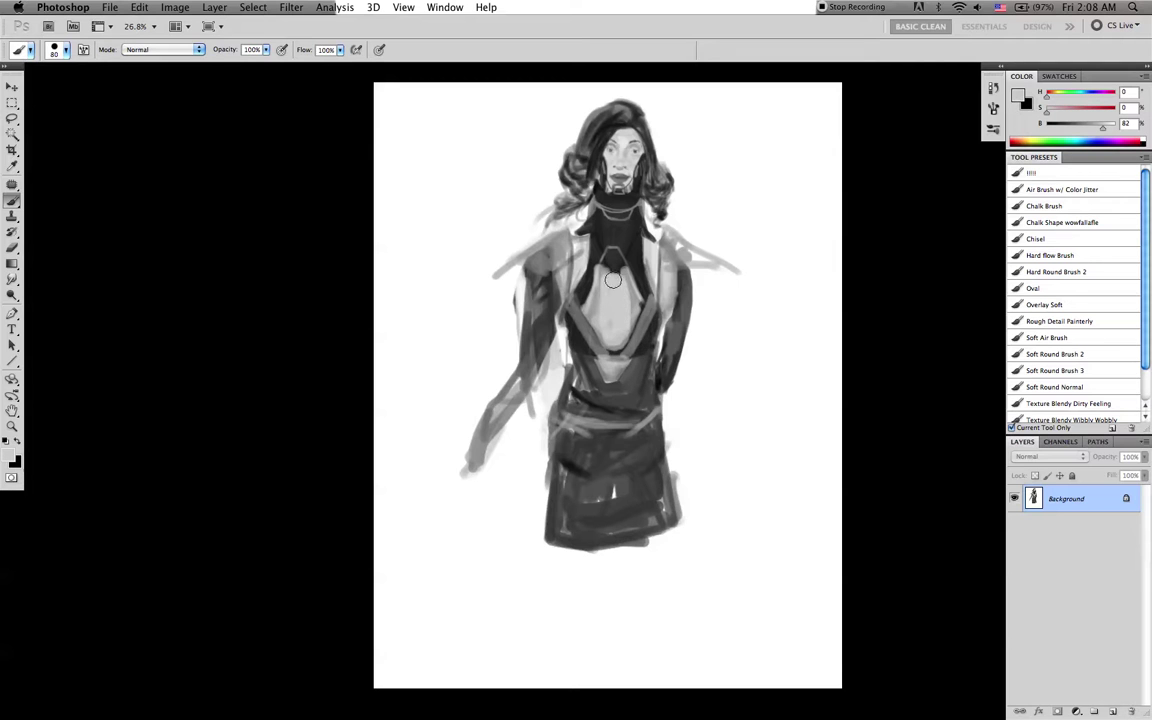
Flip the canvas and lighten the collar and shoulder flares with sampled light gray and a 45 px brush
key("bracketleft")
key("bracketleft")
key("bracketleft")
key("bracketleft")
key("super+shift+h")
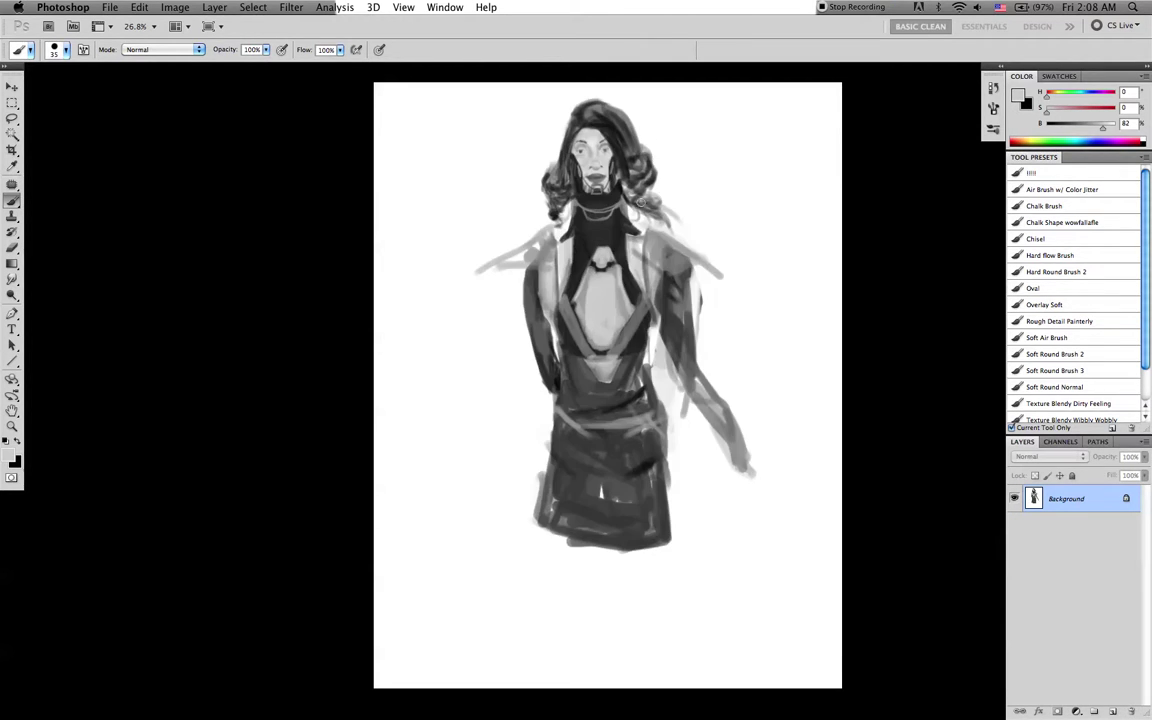
left_click(601, 251, "alt")
mouse_move(564, 211)
left_mouse_down()
mouse_move(526, 240)
mouse_move(538, 256)
left_mouse_up()
key("bracketright")
key("bracketright")
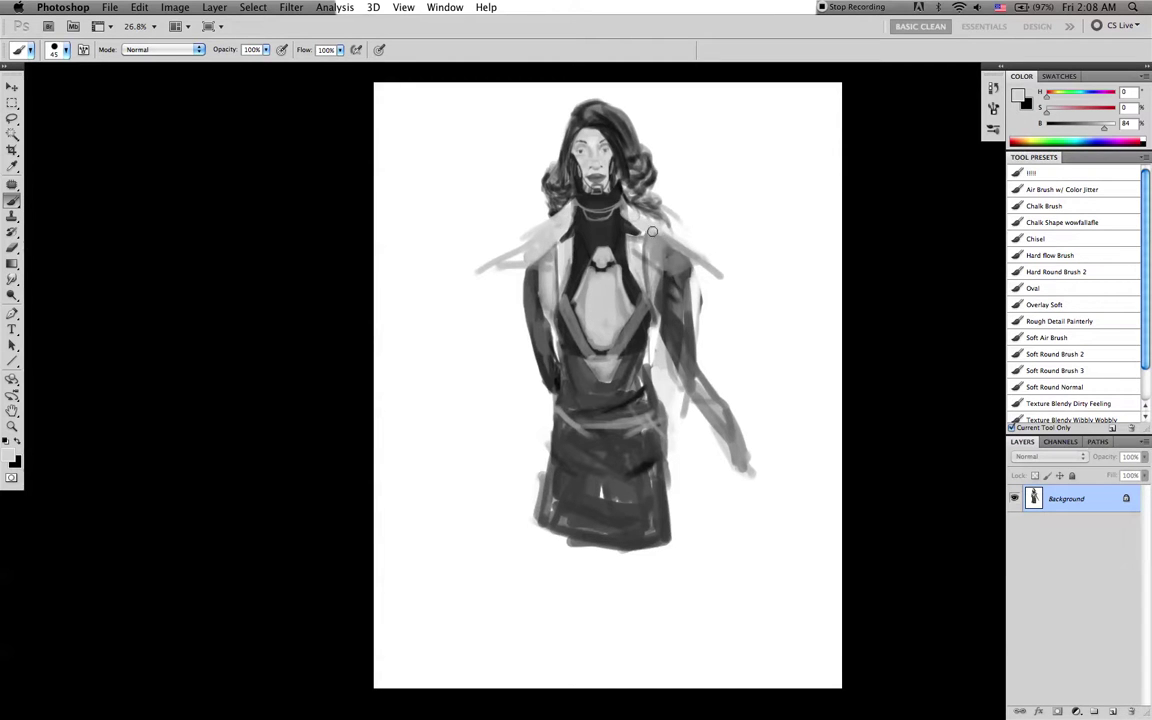
Paint black strokes from both armpits toward the chest panel and shade the panel's lower end with a 125 px brush
key("x")
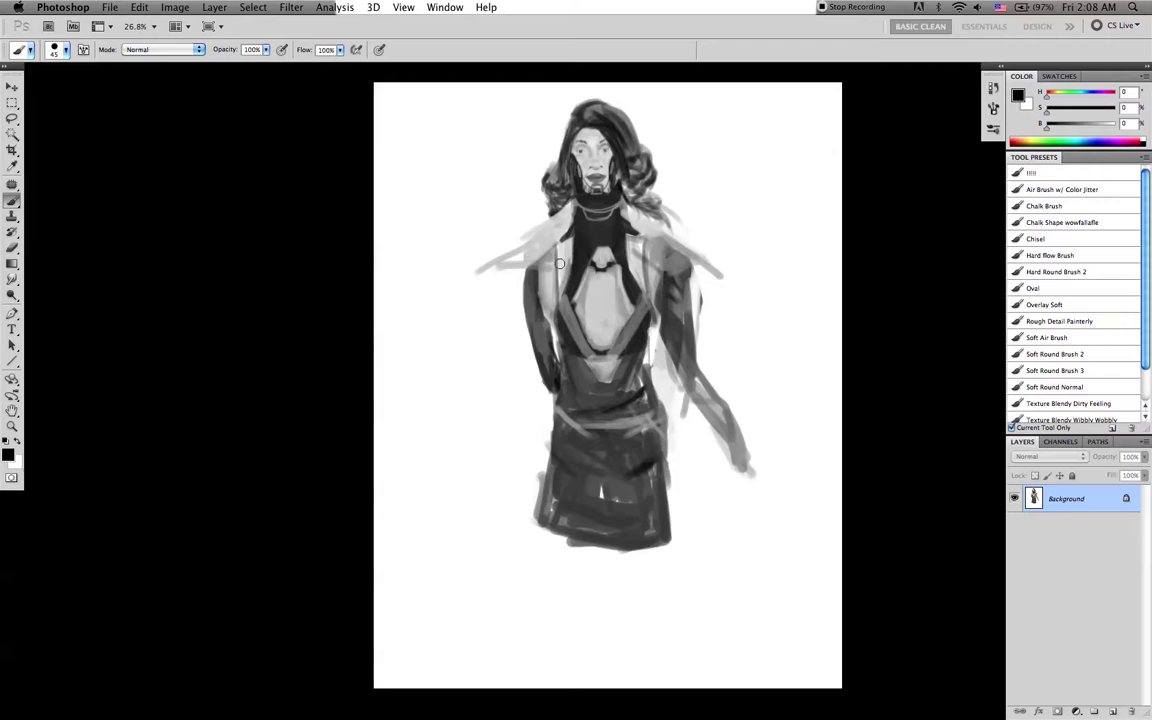
left_click_drag(546, 288, 575, 306)
left_click_drag(656, 290, 634, 308)
key("bracketright")
key("bracketright")
key("bracketright")
key("bracketright")
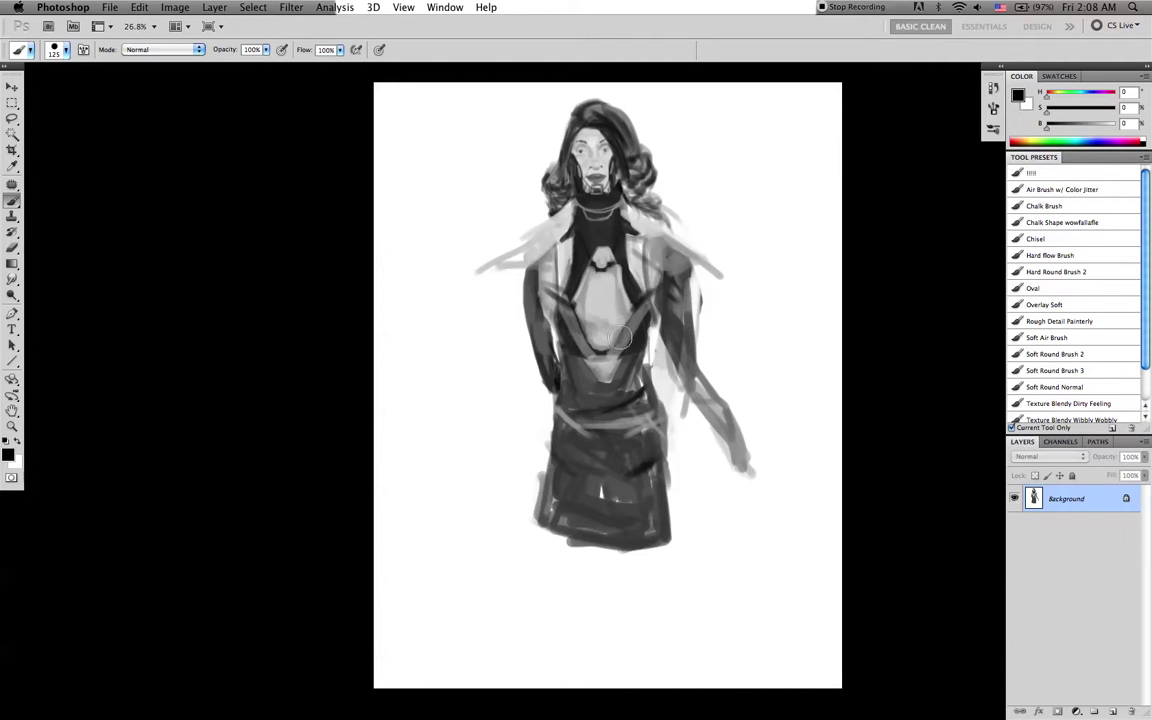
mouse_move(583, 345)
left_mouse_down()
mouse_move(611, 344)
mouse_move(603, 353)
left_mouse_up()
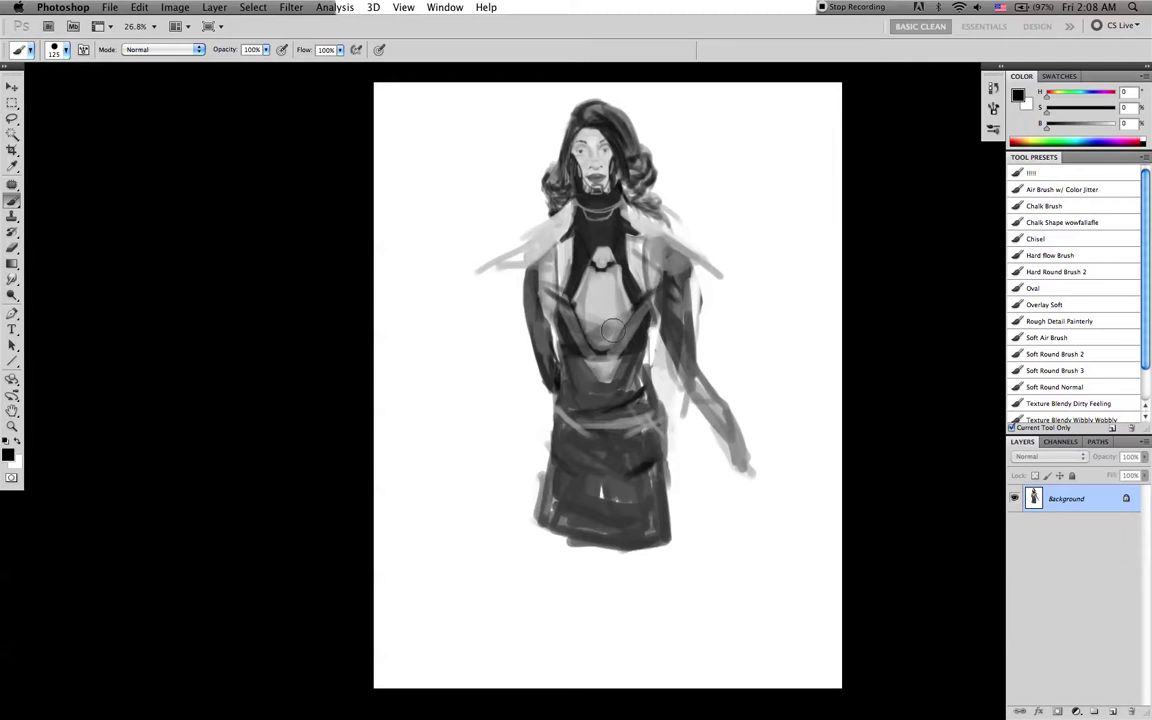
Smudge the chest panel's shading and cover its lower V with sampled mid-gray using an 80 px brush
key("r")
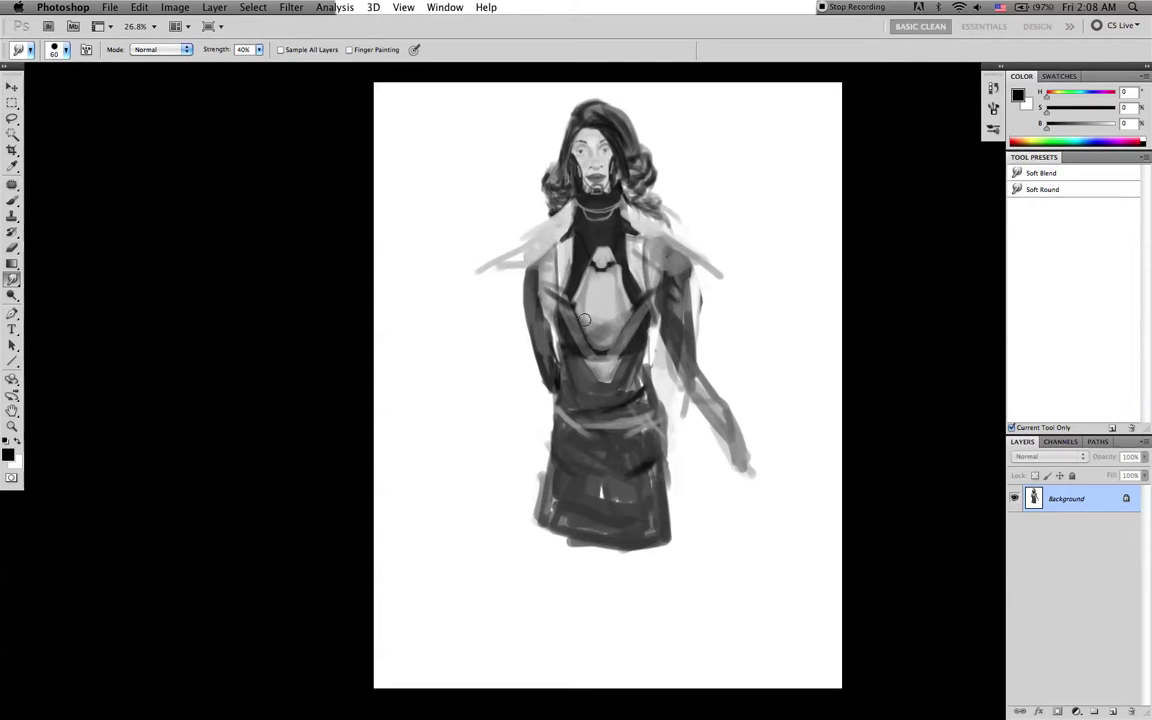
key("b")
left_click(606, 325, "alt")
left_click(602, 338, "alt")
key("bracketleft")
key("bracketleft")
mouse_move(602, 329)
left_mouse_down()
mouse_move(570, 314)
mouse_move(638, 309)
mouse_move(597, 342)
mouse_move(609, 341)
mouse_move(589, 342)
mouse_move(563, 318)
mouse_move(618, 354)
mouse_move(627, 342)
mouse_move(588, 351)
mouse_move(595, 358)
mouse_move(574, 345)
mouse_move(601, 363)
left_mouse_up()
Strengthen both sides of the waist with sampled dark gray strokes
left_click(618, 262, "alt")
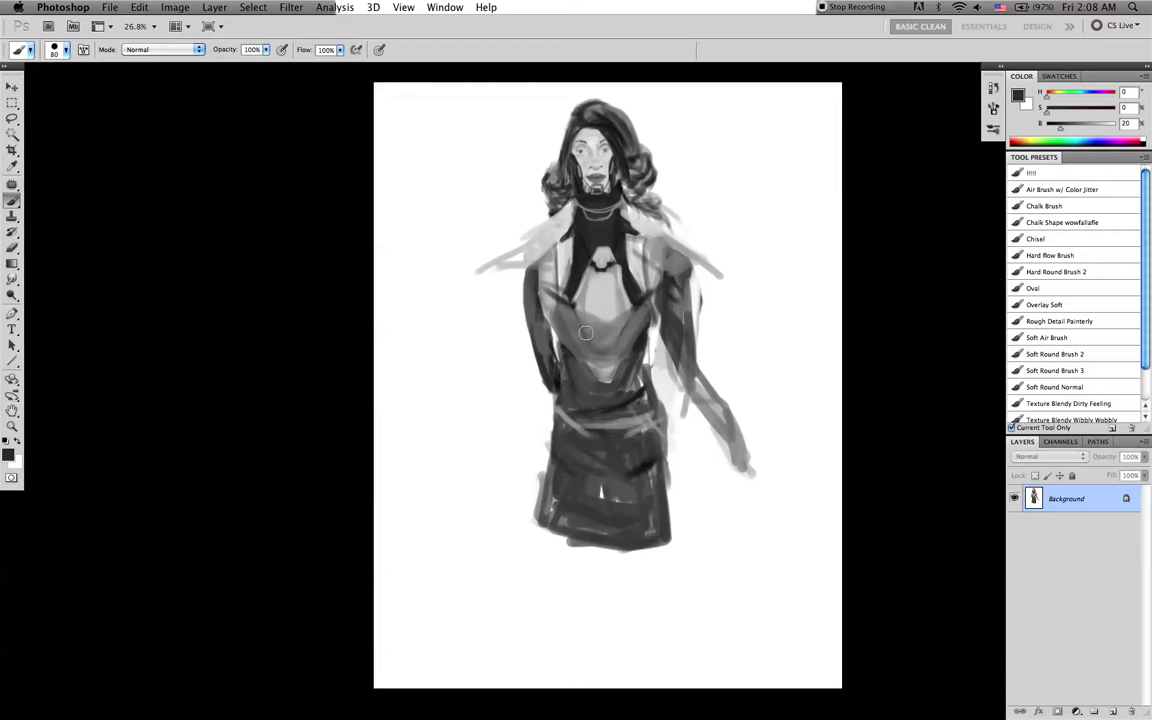
left_click_drag(562, 360, 543, 434)
key("bracketright")
key("bracketright")
mouse_move(559, 358)
left_mouse_down()
mouse_move(546, 422)
mouse_move(558, 423)
left_mouse_up()
mouse_move(650, 366)
left_mouse_down()
mouse_move(663, 404)
mouse_move(645, 422)
left_mouse_up()
Paint short slanted black pads on both hips with an 80 px brush
mouse_move(558, 406)
left_mouse_down()
mouse_move(587, 432)
mouse_move(541, 402)
left_mouse_up()
key("d")
mouse_move(643, 394)
left_mouse_down()
mouse_move(645, 415)
mouse_move(659, 396)
left_mouse_up()
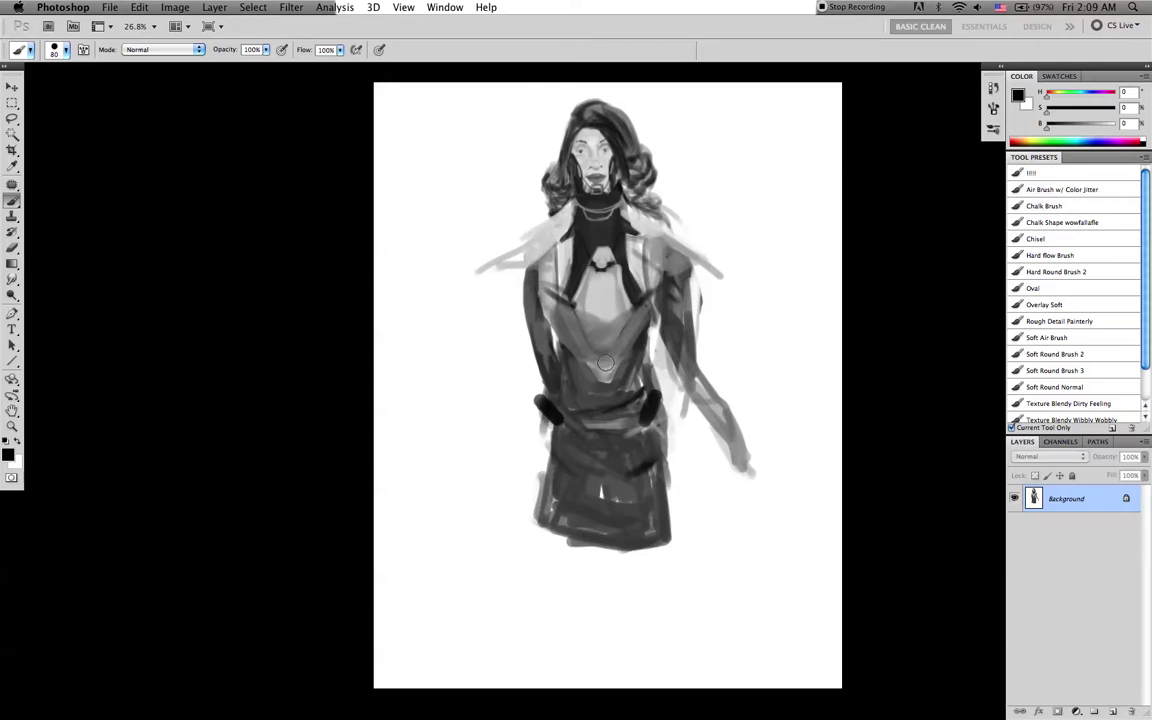
Widen the skirt silhouette with long sampled dark gray strokes down both sides, reducing the brush to 50 px
left_click(555, 431, "alt")
left_click_drag(542, 422, 534, 498)
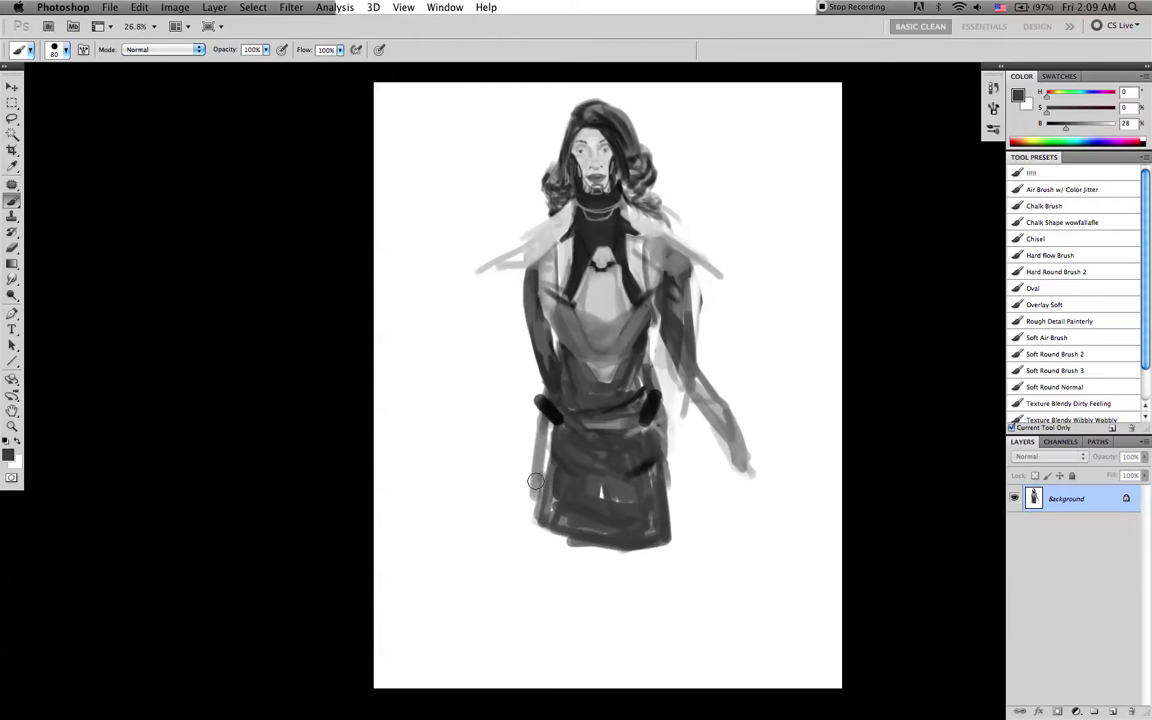
left_click_drag(541, 417, 536, 465)
key("bracketleft")
left_click_drag(537, 420, 535, 534)
left_click_drag(547, 445, 541, 520)
left_click_drag(546, 438, 538, 522)
key("bracketleft")
key("bracketleft")
key("bracketleft")
left_click_drag(658, 415, 671, 533)
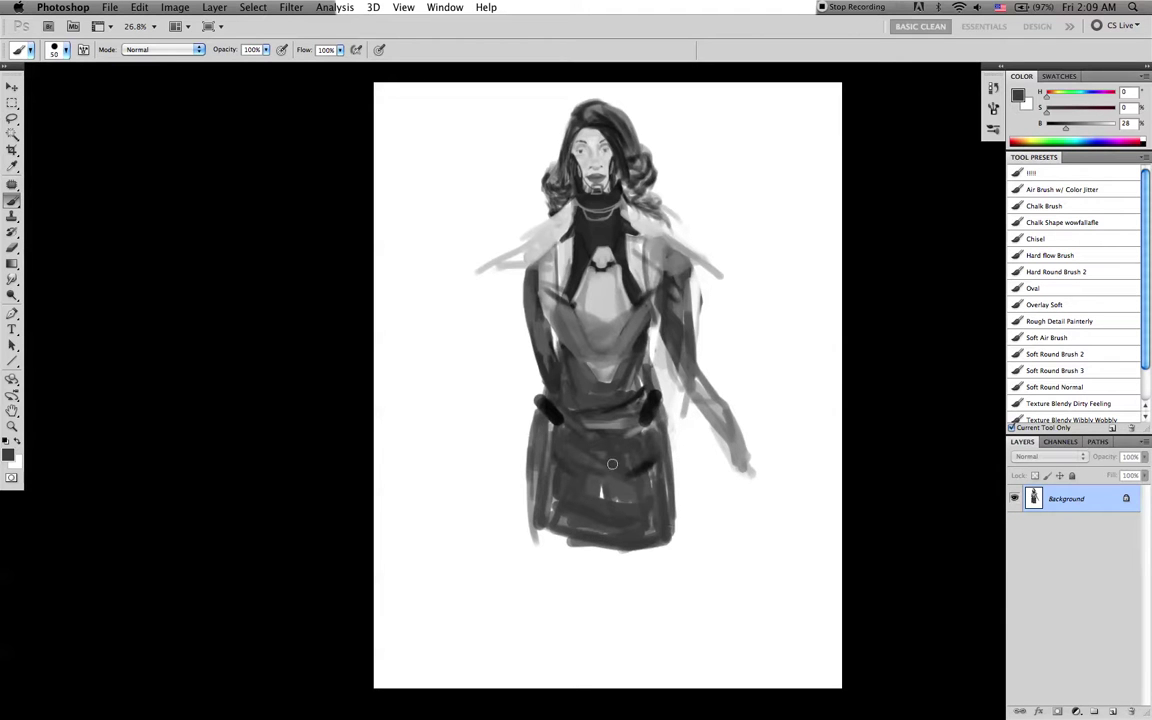
Flip the canvas back and forth to check the figure, and touch up the bodice point and hip with a 70 px brush
key("super+shift+h")
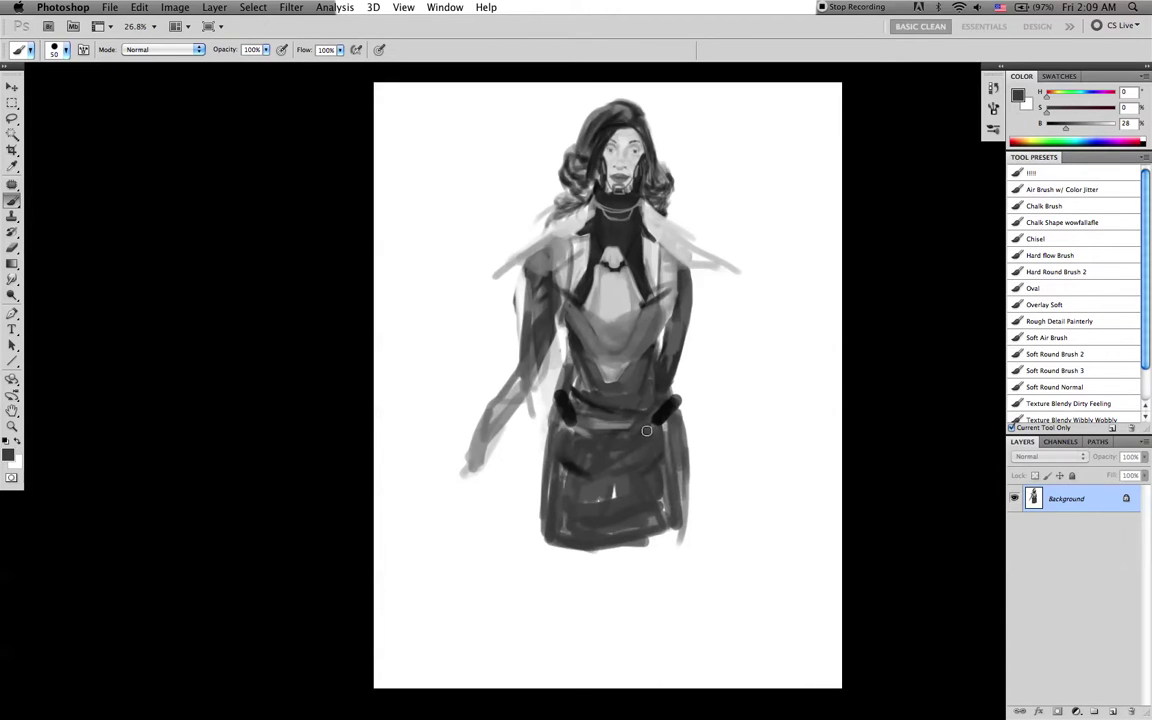
key("bracketright")
key("h")
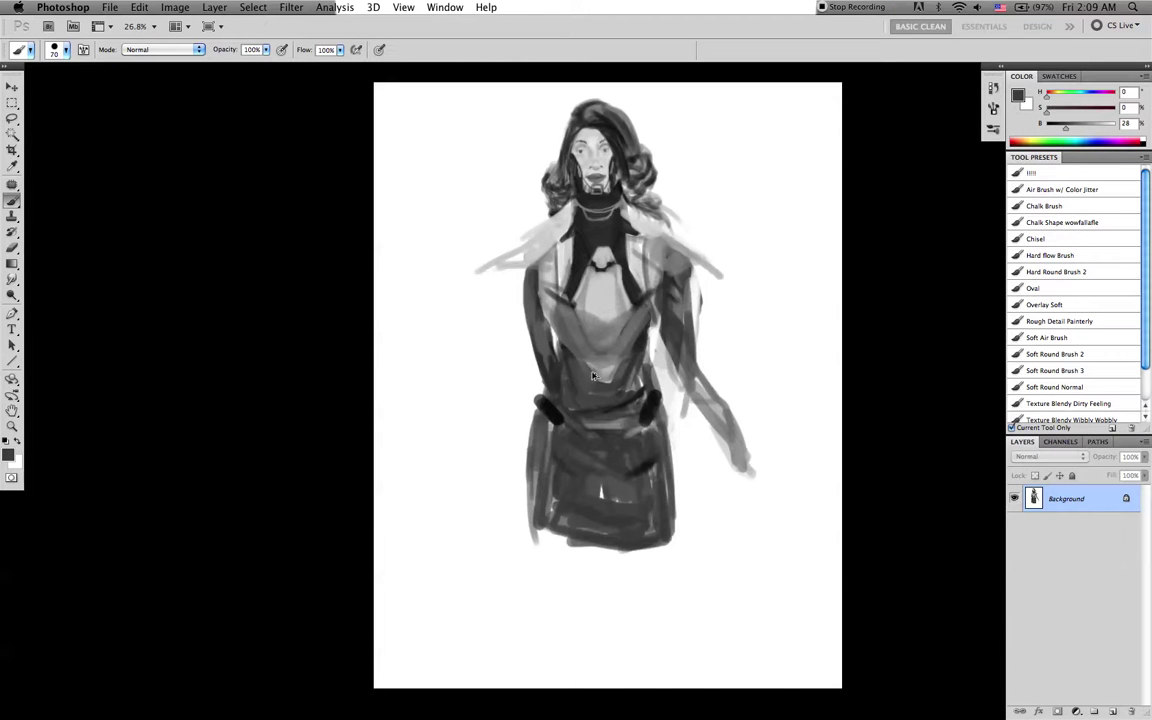
key("h")
left_click_drag(628, 371, 608, 386)
left_click(566, 406, "alt")
left_click(567, 392, "alt")
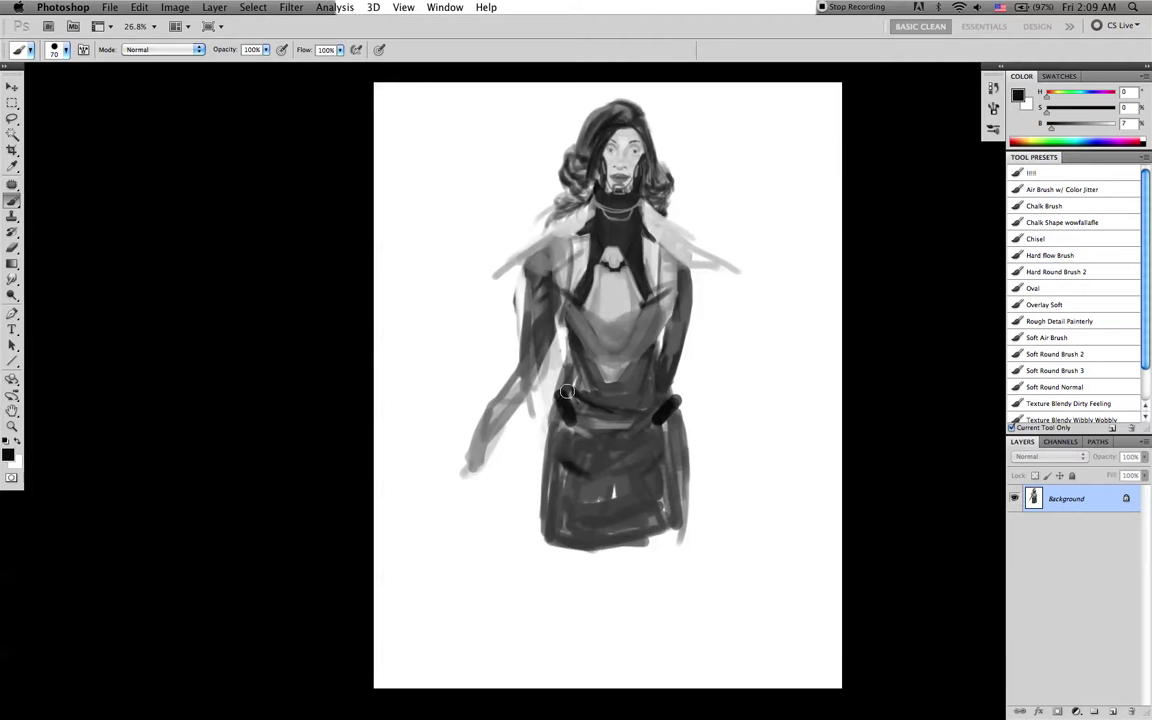
Refine the collar edges and the adjoining shoulder flare with sampled grays and black using a 30 px brush
left_click(621, 229, "alt")
left_click(561, 228, "alt")
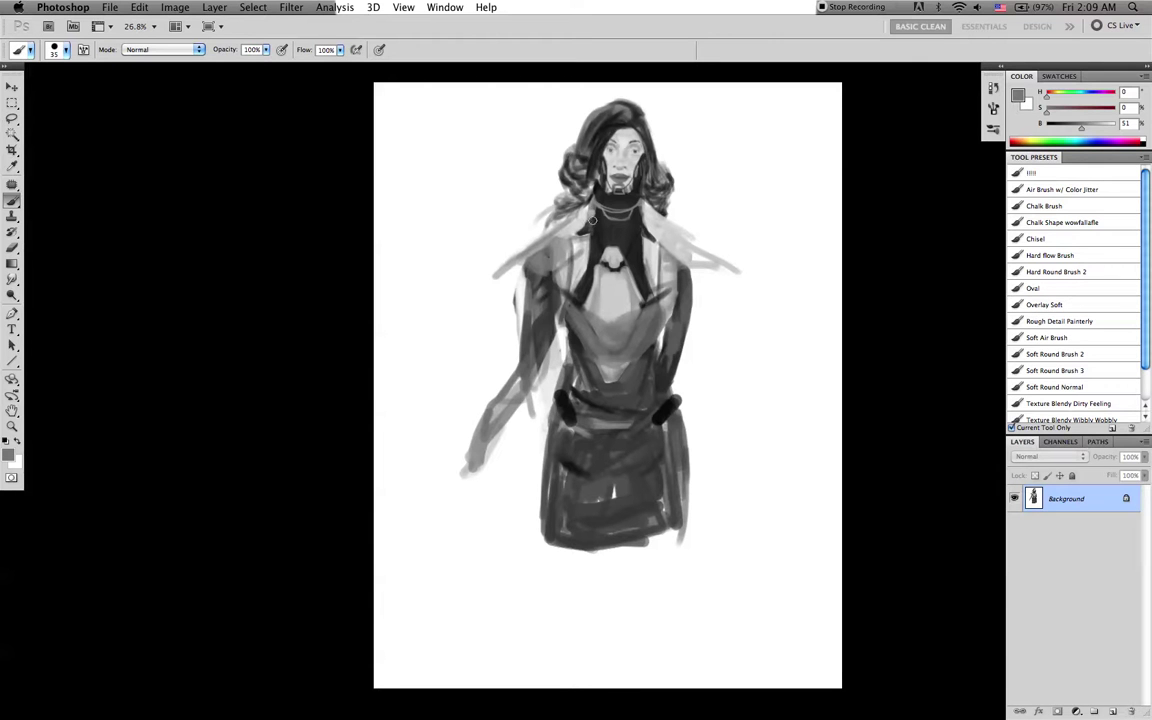
key("d")
key("[")
left_click(591, 221, "alt")
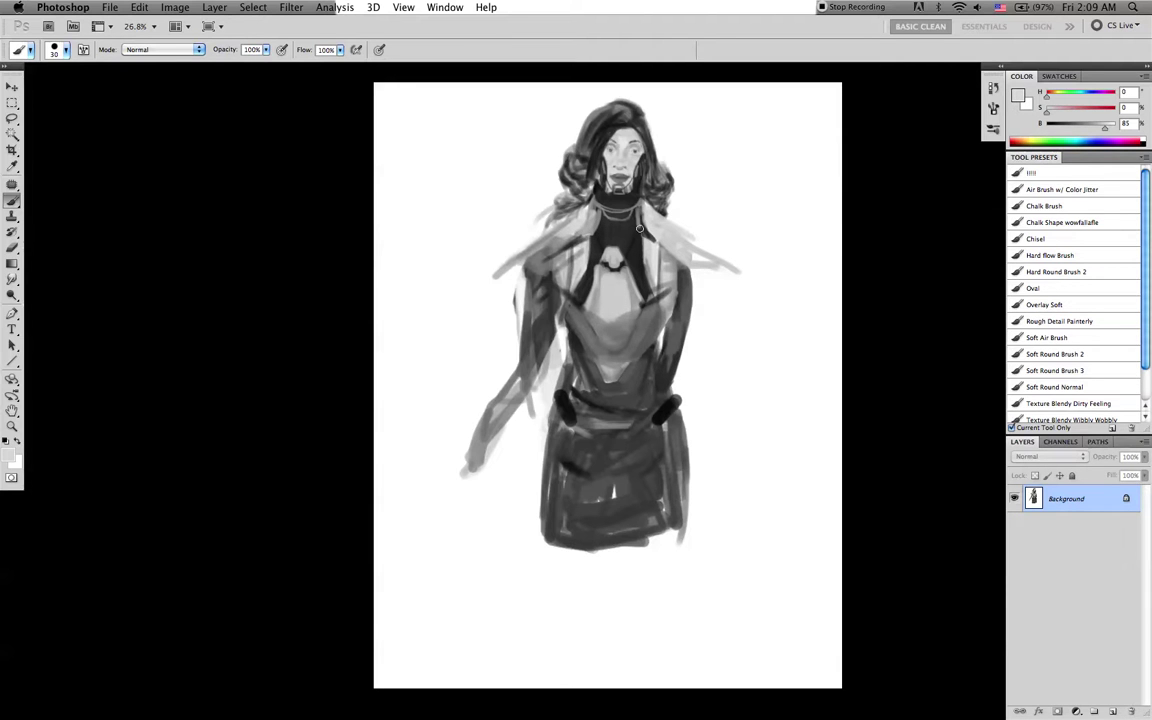
key("d")
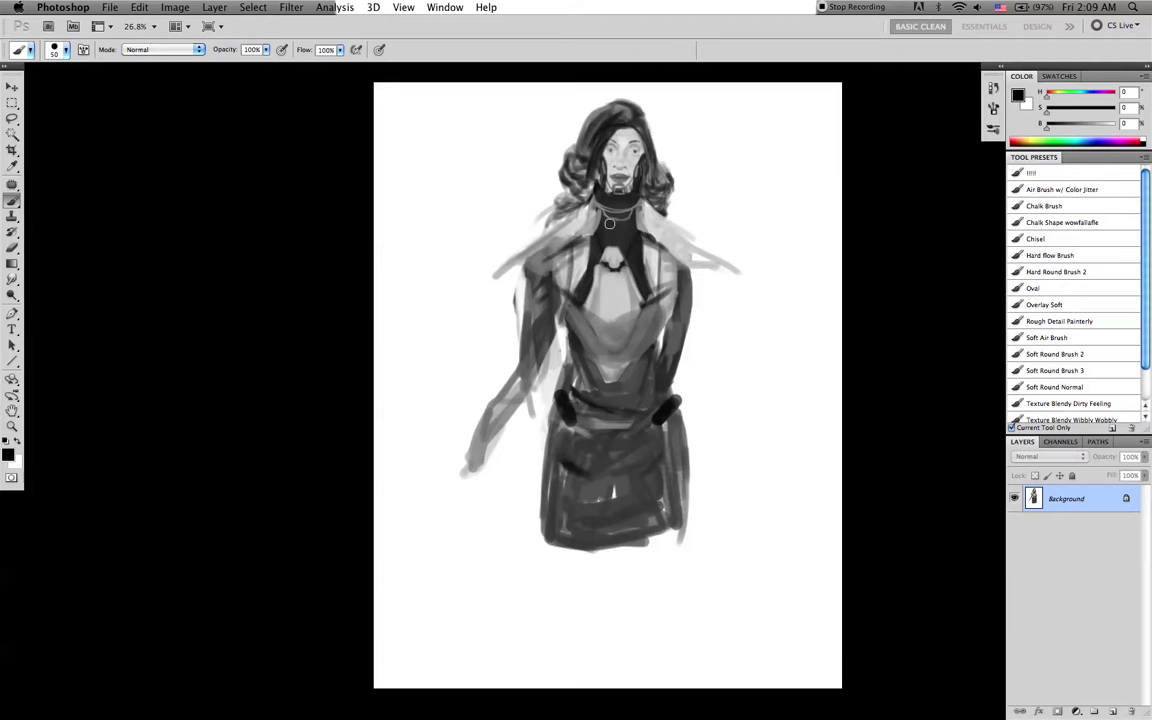
key("bracketleft")
Paint hair strokes over the crown and beside the forehead with sampled dark tones and a small brush
key("x")
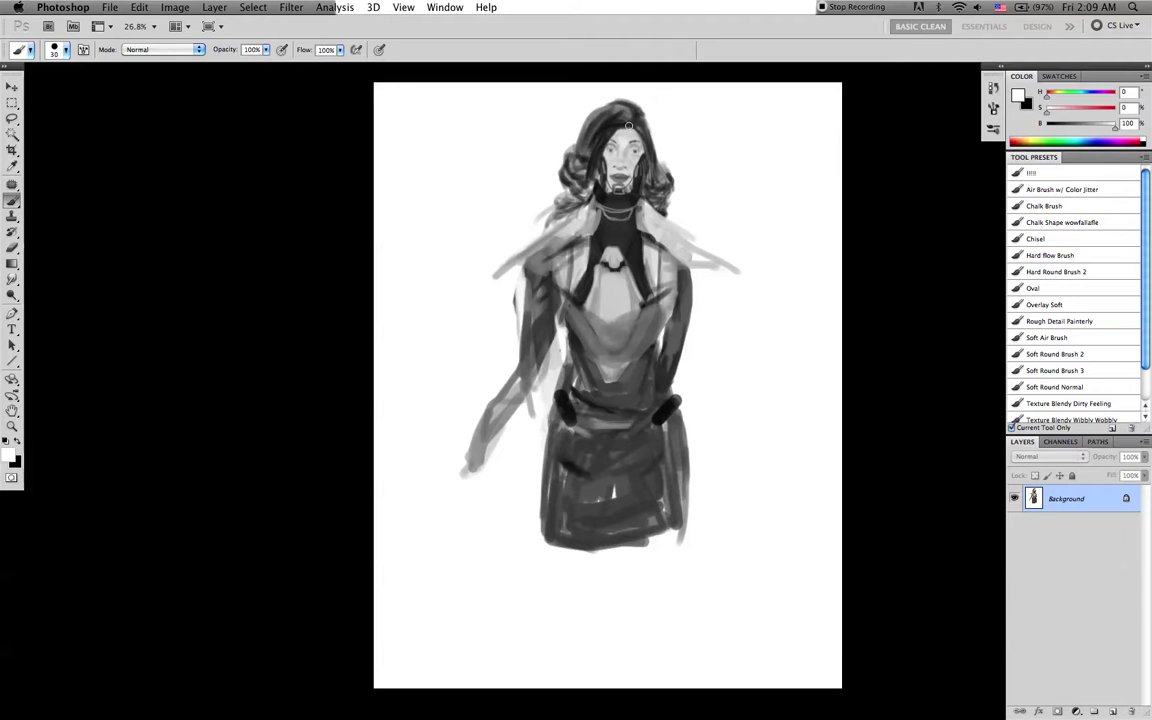
key("bracketleft")
key("bracketleft")
key("bracketleft")
key("bracketleft")
key("x")
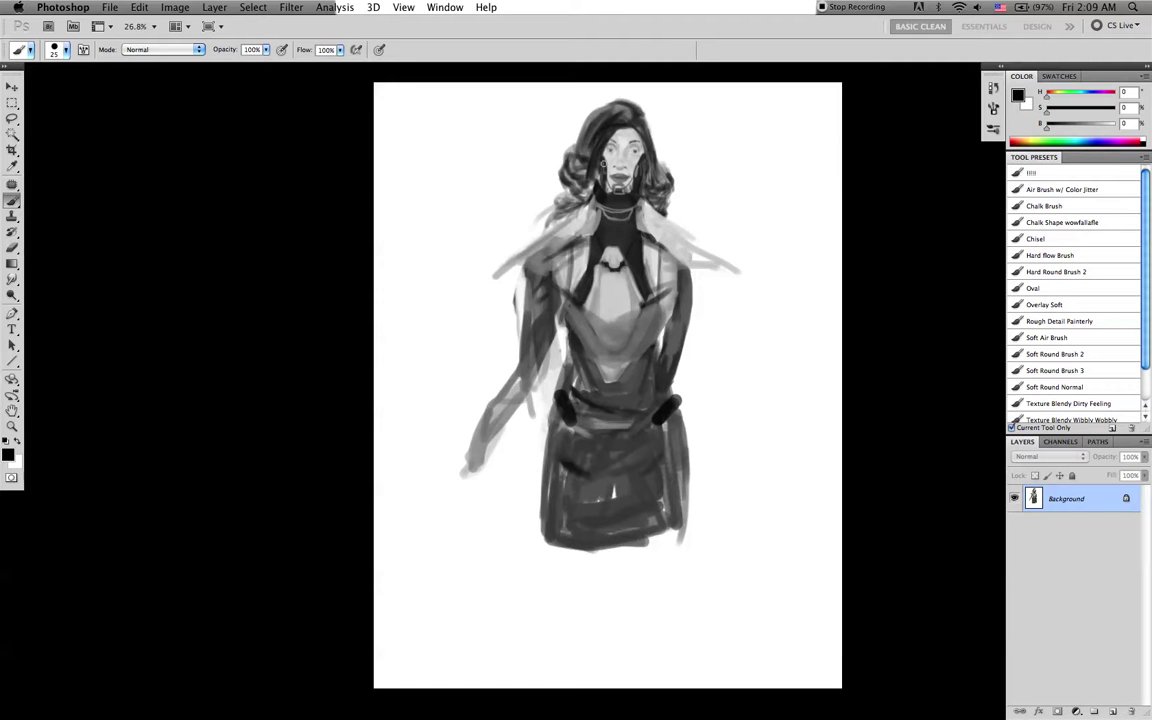
left_click(598, 137, "alt")
left_click_drag(589, 148, 611, 113)
left_click(617, 110, "alt")
left_click_drag(610, 124, 593, 150)
left_click(615, 104, "alt")
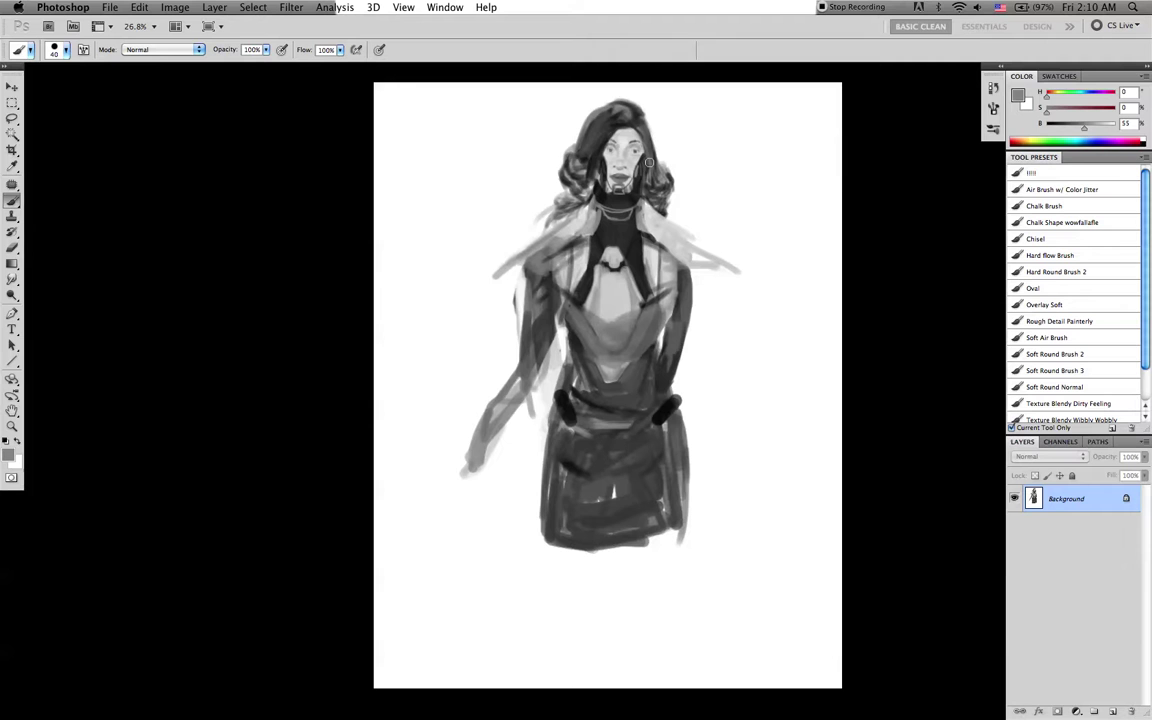
Darken the hair framing both sides of the face with a sampled near-black tone and a 40 px brush
left_click(622, 122, "alt")
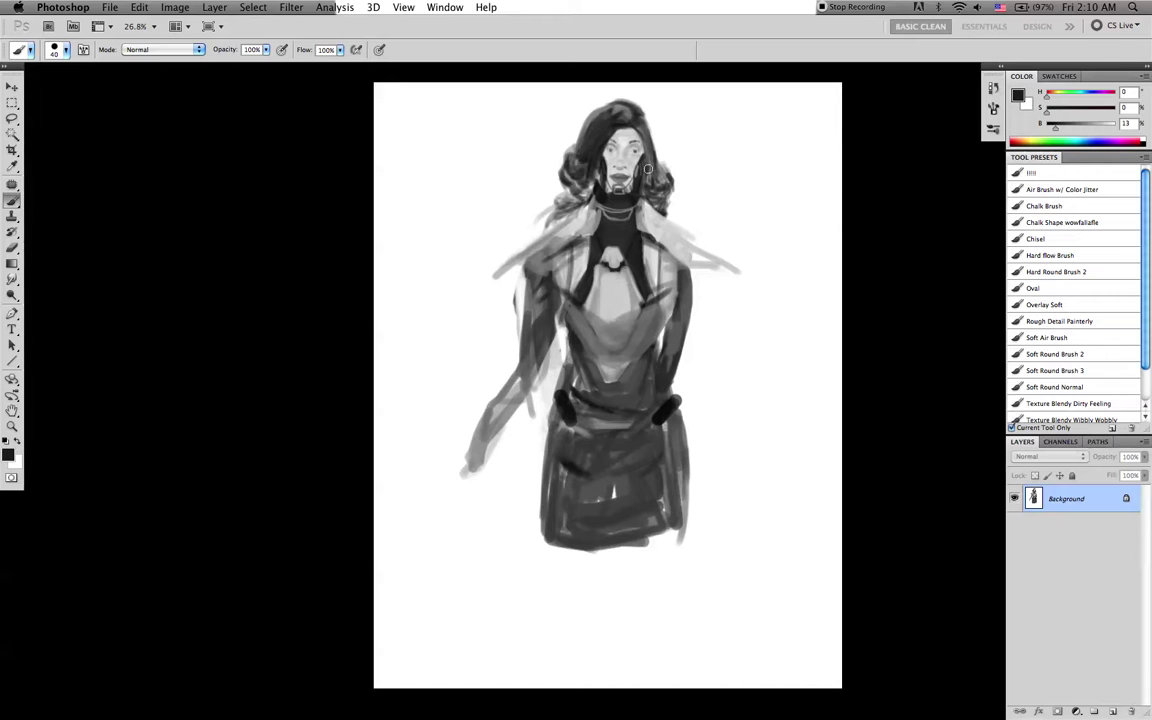
left_click_drag(647, 133, 653, 170)
left_click_drag(584, 131, 586, 155)
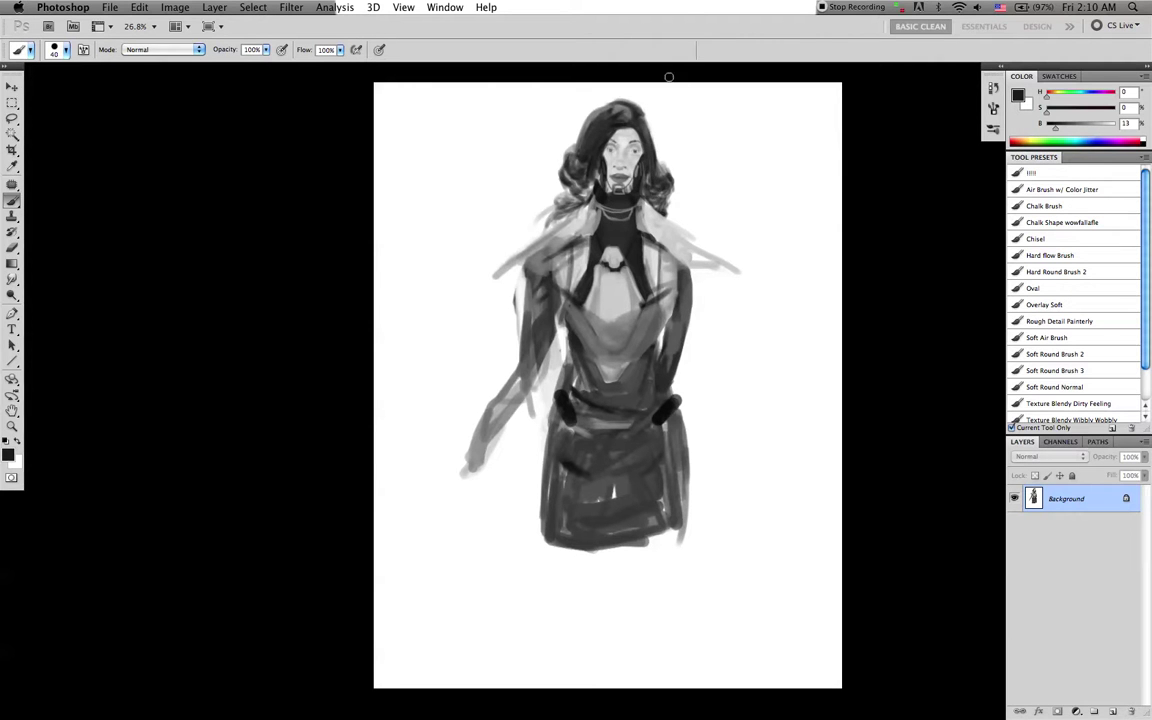
Rough in a hand at the end of the extended arm and darken the forearm in black, widening the brush to 50 px
key("d")
mouse_move(479, 452)
left_mouse_down()
mouse_move(478, 483)
mouse_move(449, 507)
mouse_move(484, 453)
mouse_move(458, 504)
mouse_move(451, 465)
left_mouse_up()
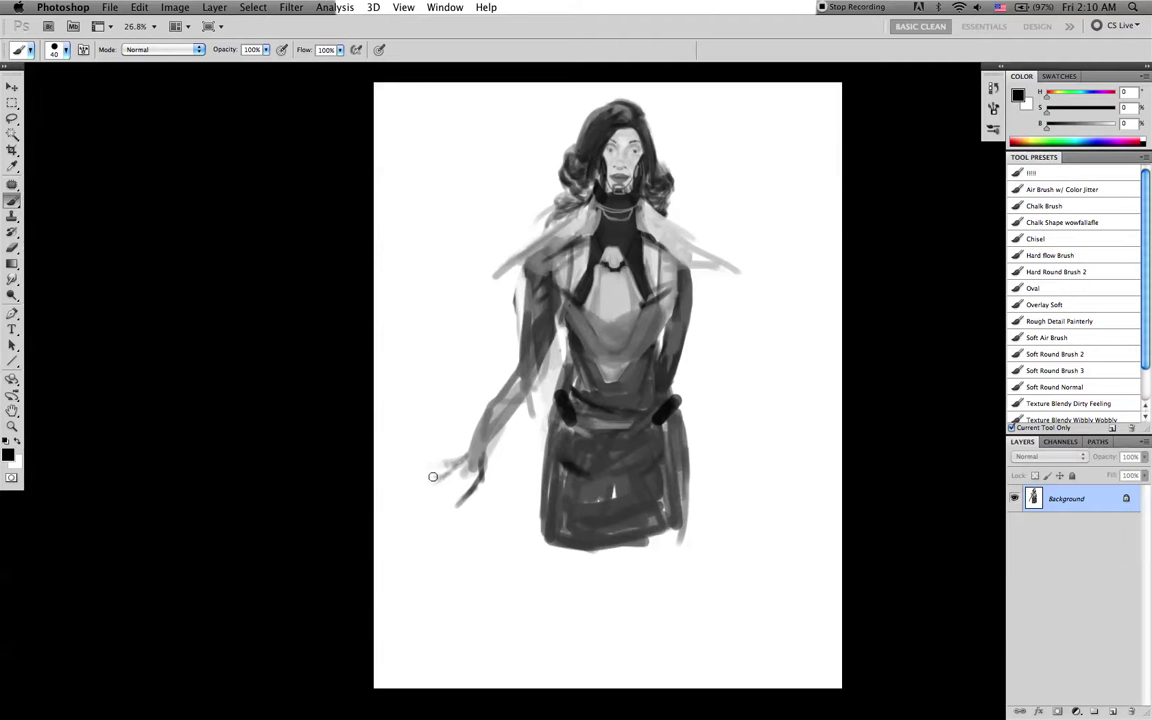
mouse_move(430, 488)
left_mouse_down()
mouse_move(474, 462)
mouse_move(437, 487)
mouse_move(472, 472)
mouse_move(449, 488)
mouse_move(471, 479)
mouse_move(449, 499)
mouse_move(461, 497)
mouse_move(441, 497)
mouse_move(480, 470)
mouse_move(527, 368)
mouse_move(483, 412)
mouse_move(463, 459)
mouse_move(520, 372)
mouse_move(505, 391)
mouse_move(526, 384)
mouse_move(499, 441)
mouse_move(538, 396)
mouse_move(519, 411)
mouse_move(546, 362)
mouse_move(486, 458)
mouse_move(538, 384)
left_mouse_up()
key("bracketright")
mouse_move(550, 340)
left_mouse_down()
mouse_move(470, 438)
mouse_move(439, 456)
mouse_move(461, 489)
mouse_move(472, 454)
mouse_move(437, 462)
mouse_move(473, 456)
mouse_move(444, 475)
mouse_move(408, 447)
mouse_move(449, 474)
mouse_move(410, 465)
mouse_move(446, 476)
mouse_move(429, 491)
mouse_move(464, 480)
mouse_move(416, 455)
left_mouse_up()
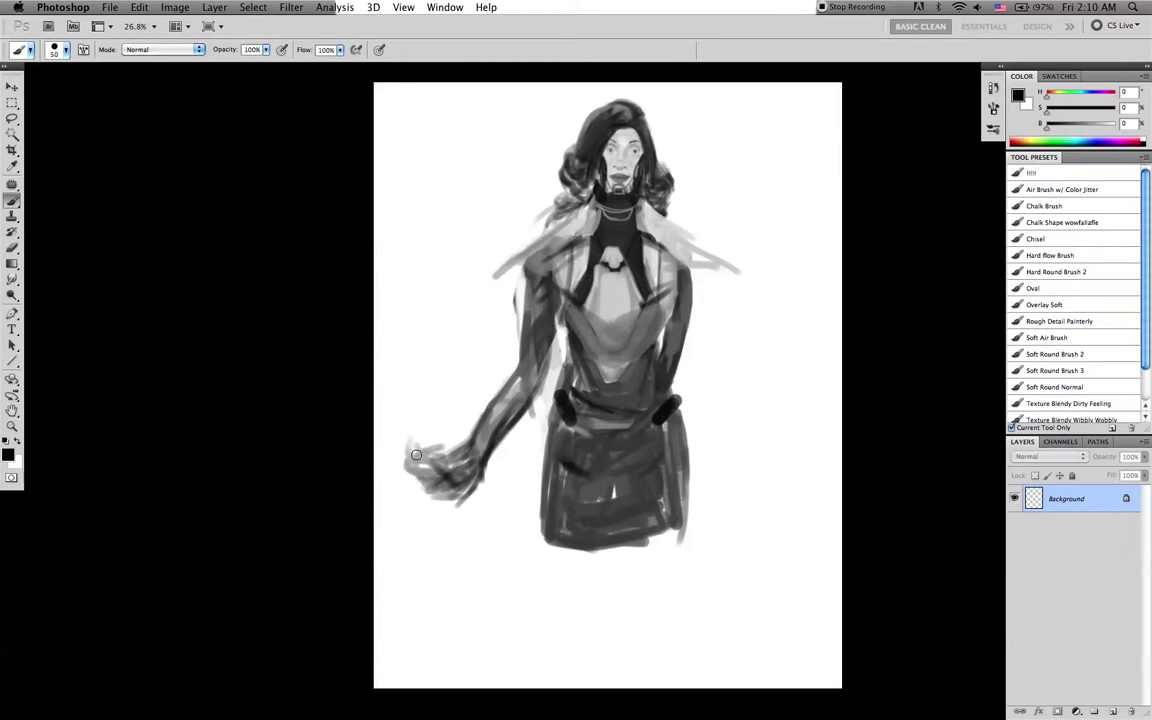
Trim the underside of the hand and wrist in white and sketch raised fingers in black with a 30 px brush
key("x")
mouse_move(484, 484)
left_mouse_down()
mouse_move(422, 498)
mouse_move(475, 505)
left_mouse_up()
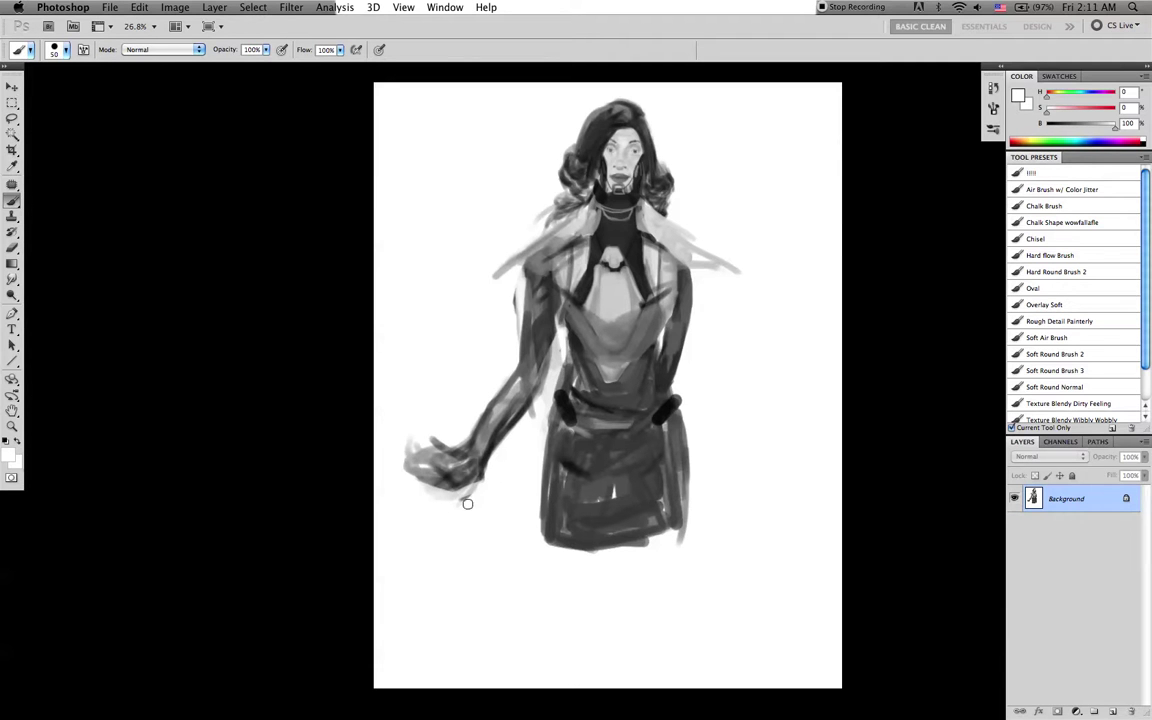
key("x")
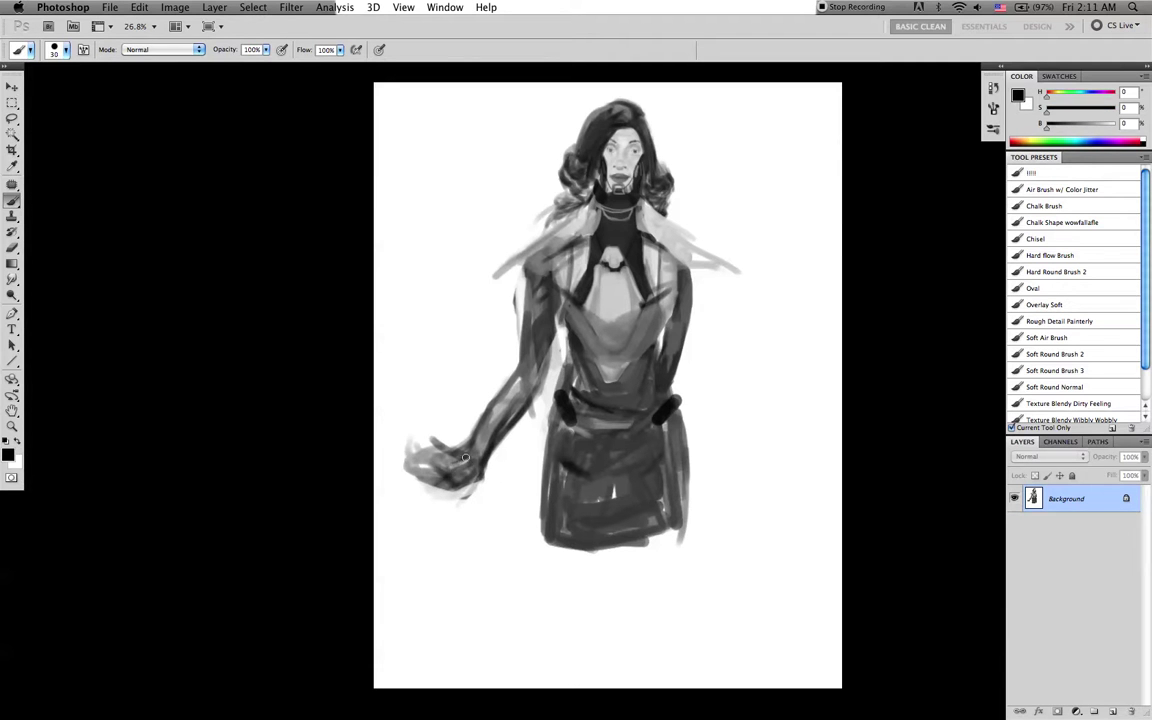
mouse_move(414, 447)
left_mouse_down()
mouse_move(448, 420)
mouse_move(429, 438)
left_mouse_up()
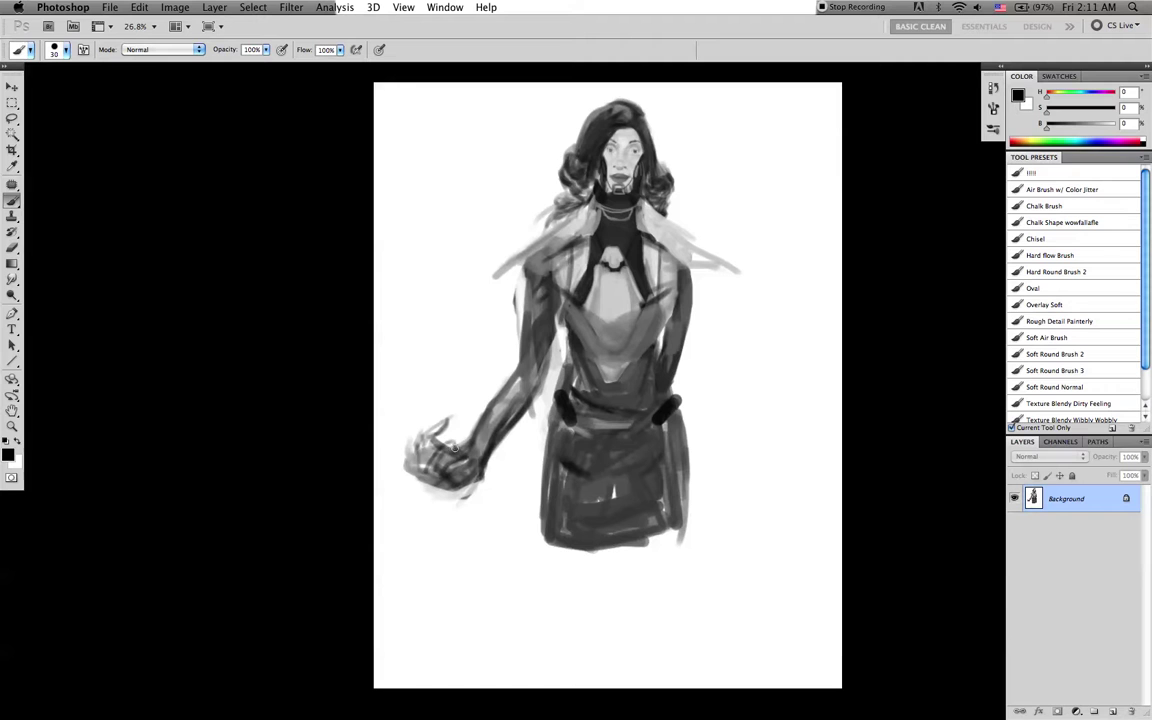
Refine the raised fingers and palm of the extended hand with alternating white and black strokes, starting with a 30 px brush
key("x")
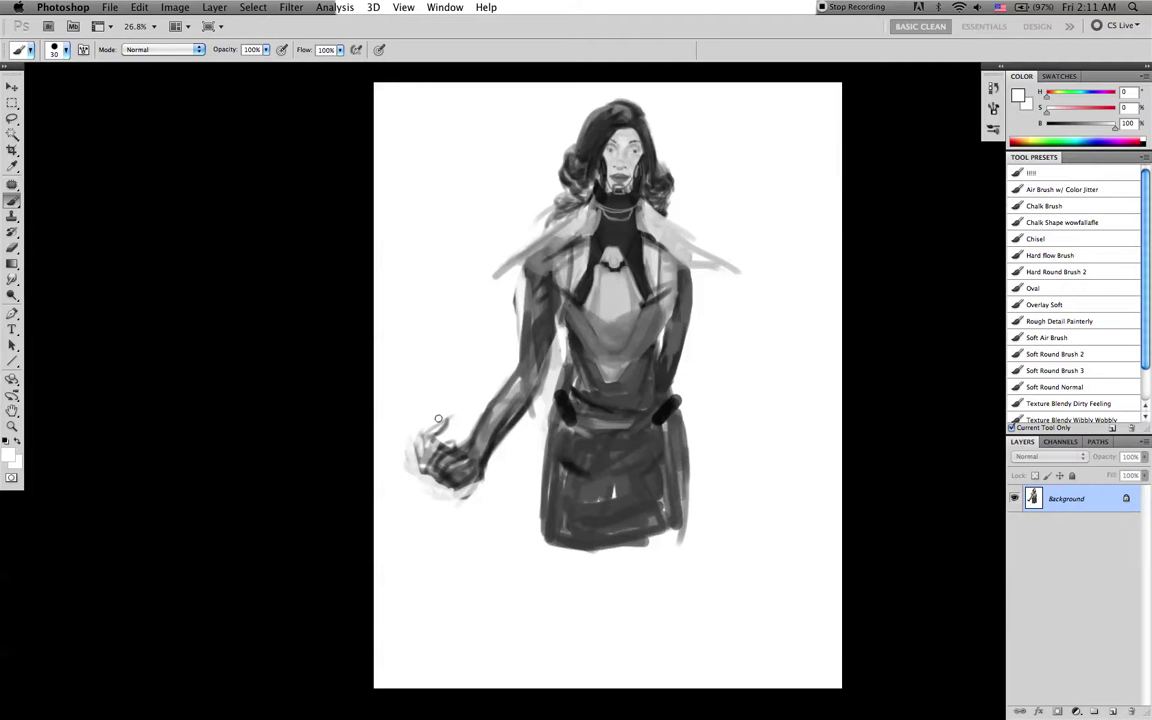
key("x")
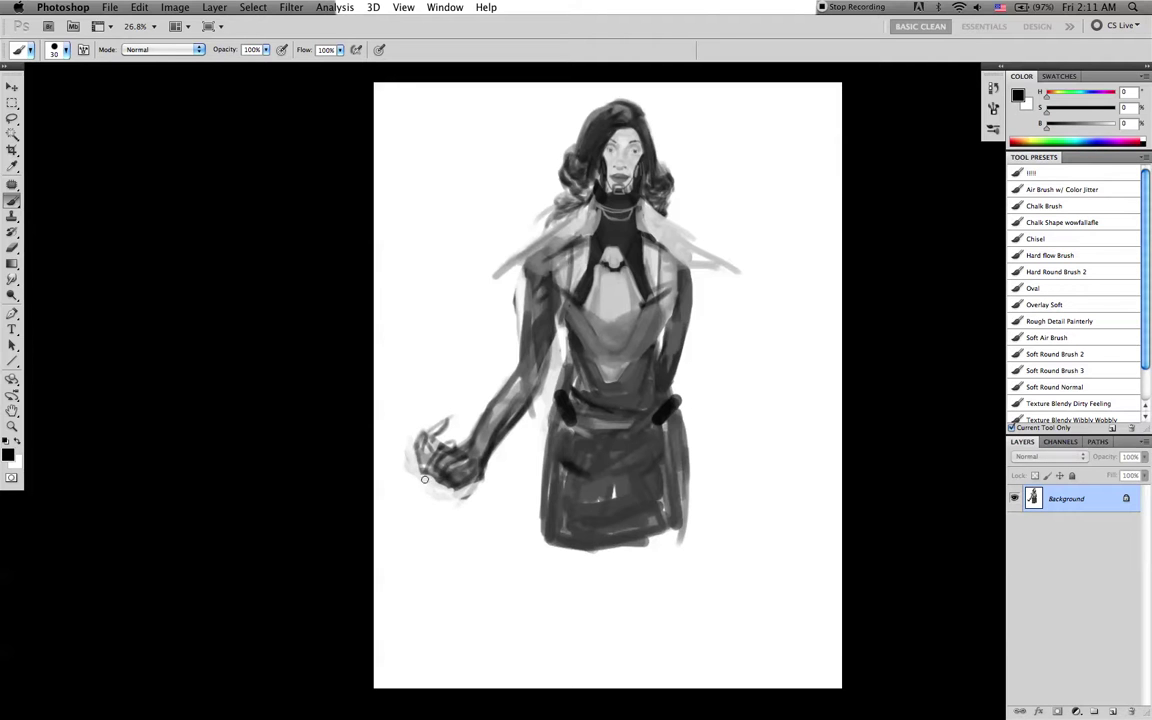
key("x")
key("x")
key("x")
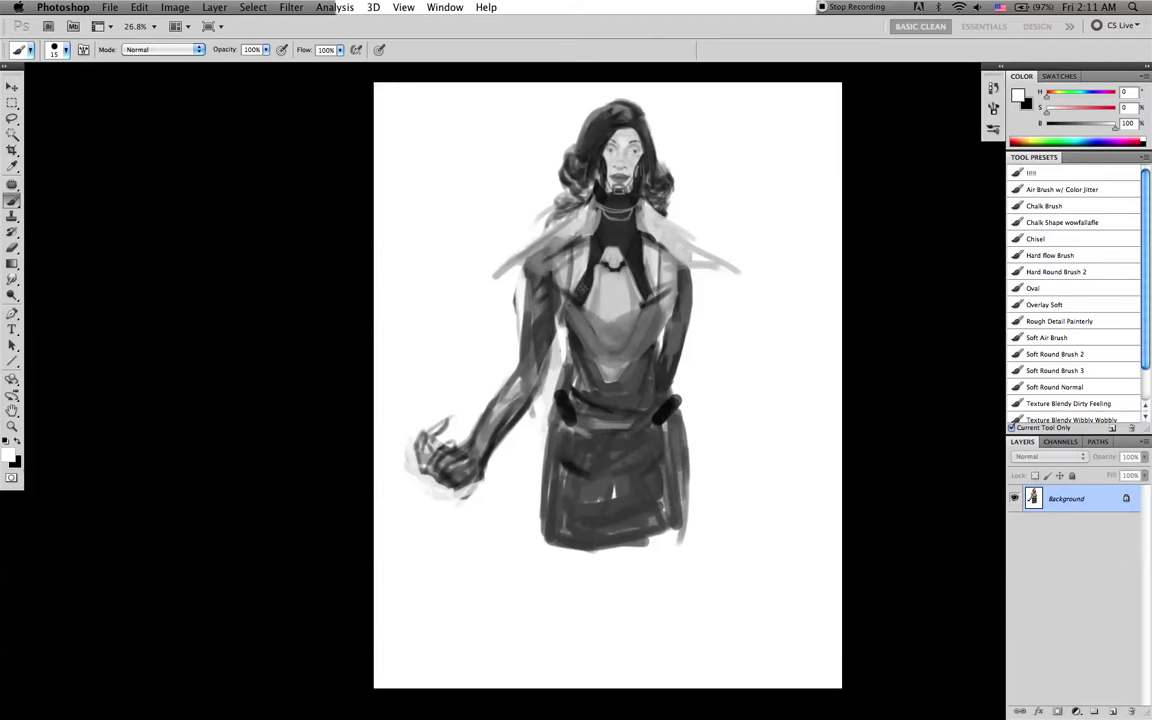
Paint a sampled light gray along the underside of the extended forearm, widening the brush from 30 to 40 px
left_click(533, 407, "alt")
key("bracketright")
mouse_move(533, 411)
left_mouse_down()
mouse_move(499, 456)
mouse_move(485, 453)
left_mouse_up()
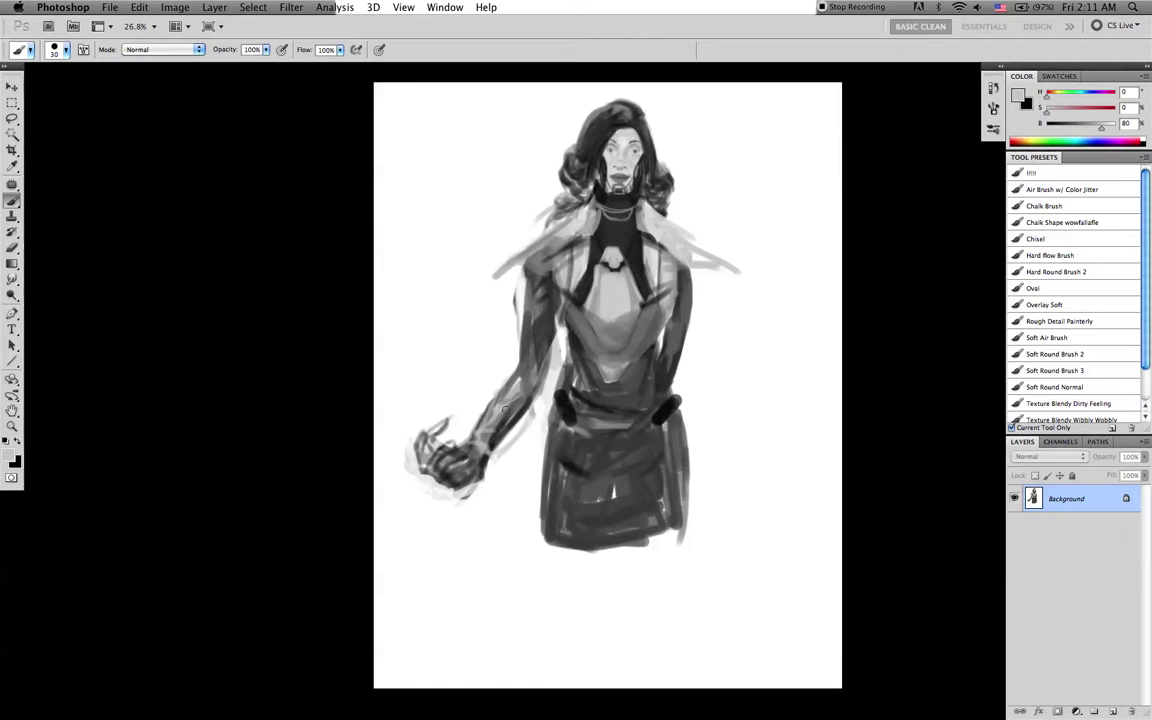
key("bracketright")
left_click_drag(531, 409, 501, 449)
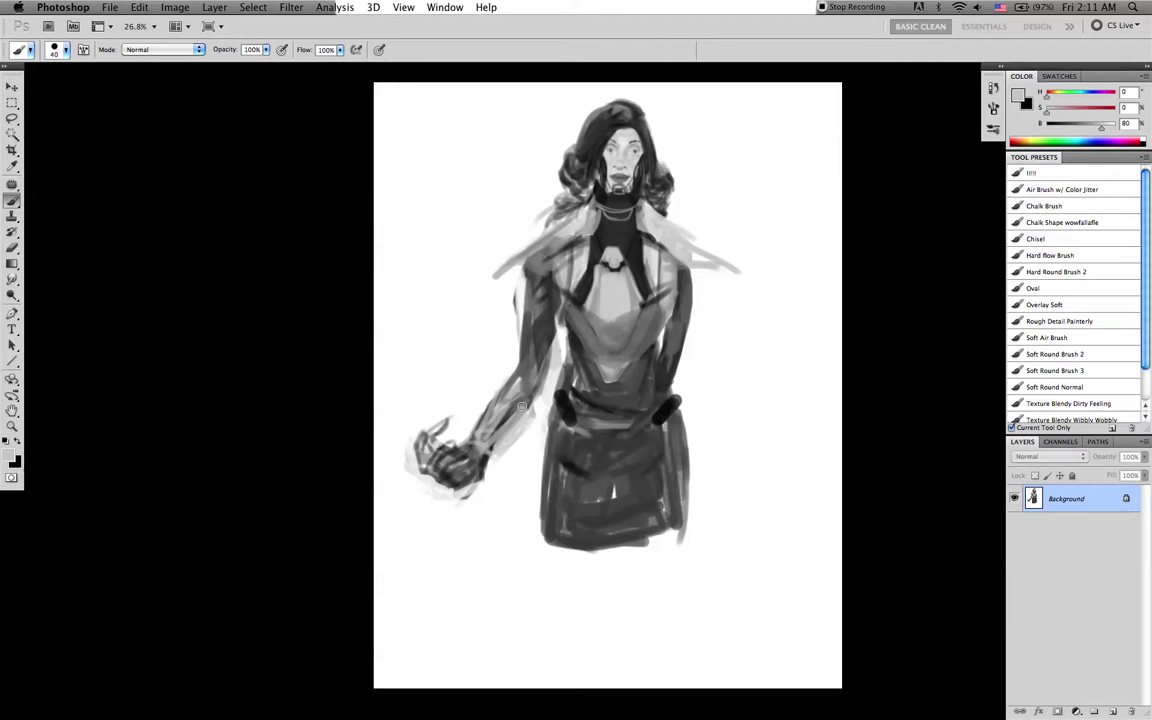
Darken the elbow of the extended arm with black and a sampled near-black tone, using a 25 to 35 px brush
key("x")
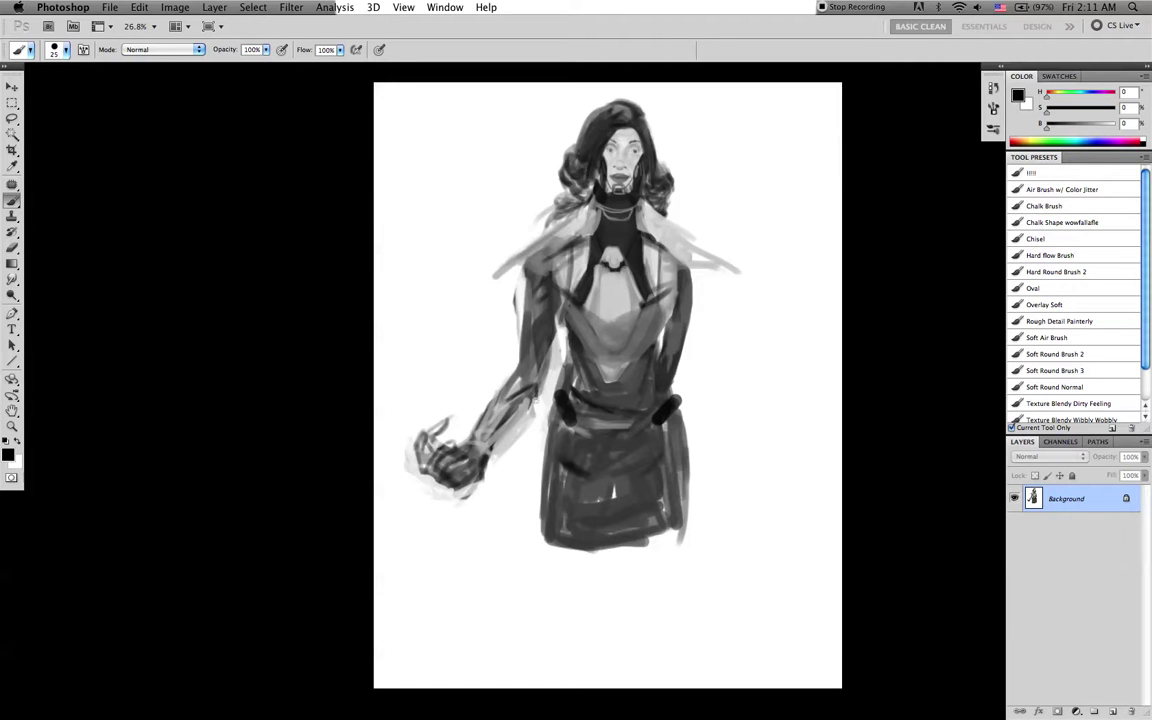
left_click_drag(520, 380, 512, 394)
left_click(535, 361, "alt")
key("]")
left_click_drag(530, 362, 521, 396)
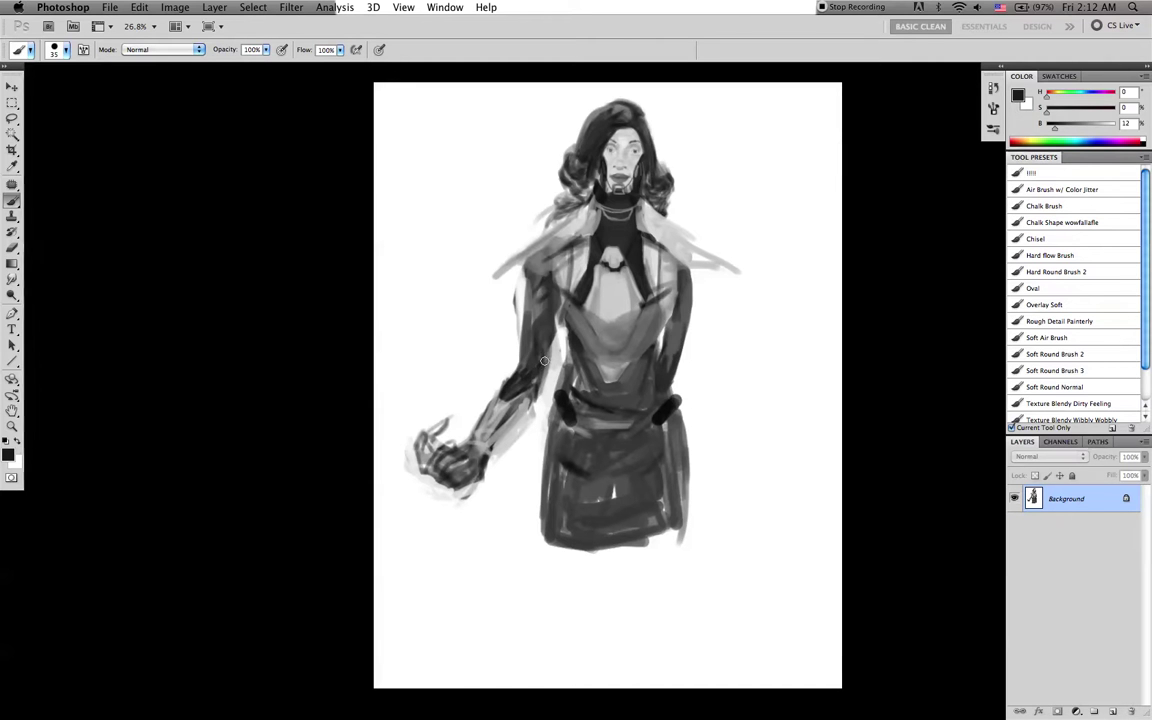
Paint a sampled mid gray along the forearm's upper side and a sampled light gray along its underside with a 35 px brush
left_click(510, 408, "alt")
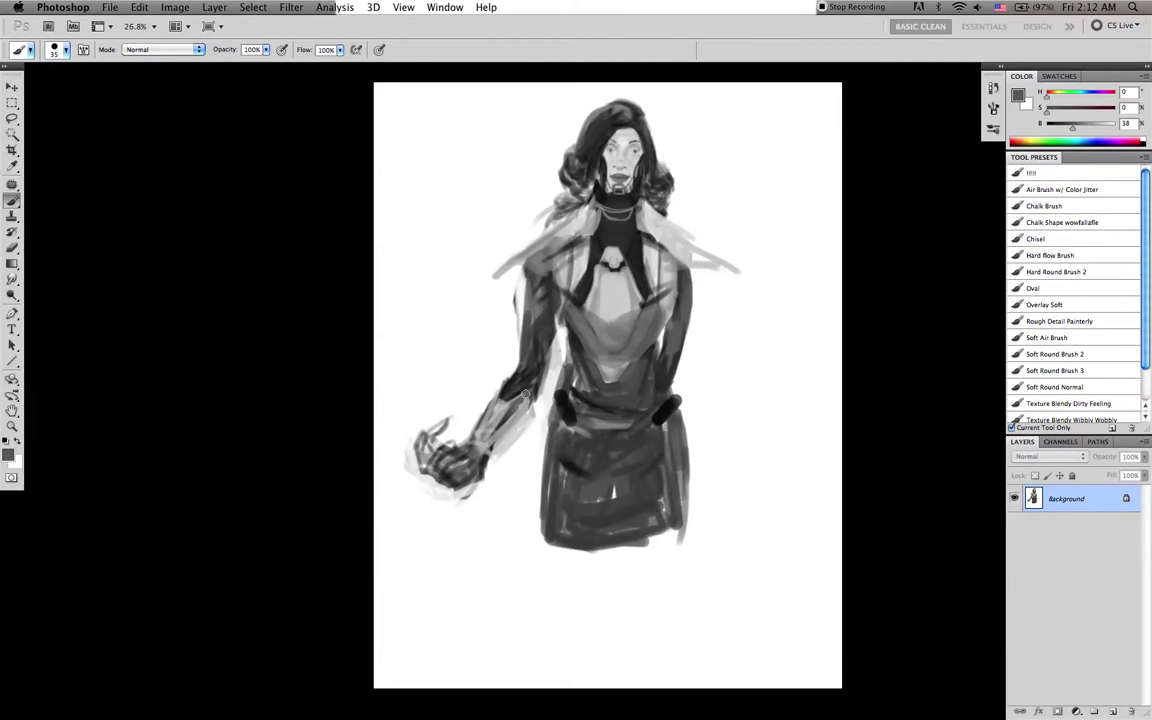
left_click_drag(499, 390, 473, 436)
key("d")
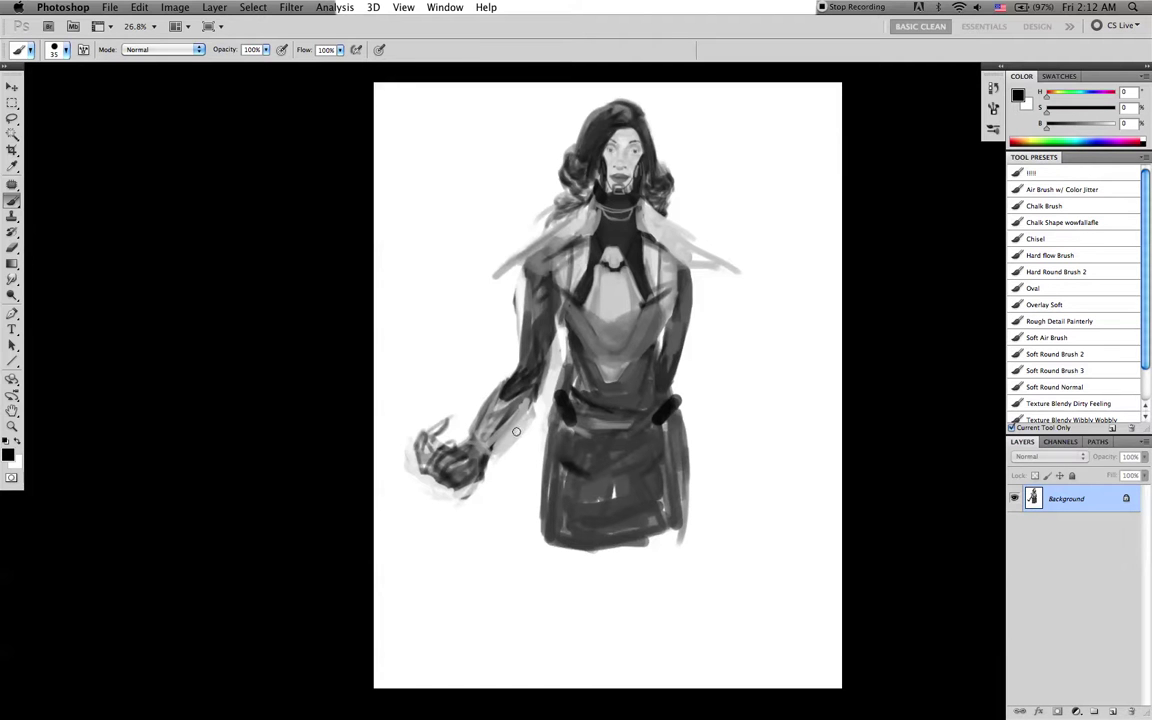
left_click(516, 433, "alt")
left_click_drag(532, 413, 493, 460)
Block in the thigh below the skirt on the extended-arm side with black strokes, undoing a stray stroke over the skirt
key("d")
key("bracketright")
key("bracketright")
left_click_drag(618, 485, 605, 540)
left_click_drag(618, 486, 594, 563)
key("super+z")
left_click_drag(592, 551, 566, 614)
mouse_move(545, 546)
left_mouse_down()
mouse_move(537, 604)
mouse_move(560, 642)
left_mouse_up()
mouse_move(590, 557)
left_mouse_down()
mouse_move(573, 632)
mouse_move(546, 628)
mouse_move(550, 560)
mouse_move(540, 589)
mouse_move(548, 609)
mouse_move(548, 565)
mouse_move(556, 605)
mouse_move(566, 570)
mouse_move(551, 551)
mouse_move(585, 612)
mouse_move(592, 583)
mouse_move(582, 620)
left_mouse_up()
Block in the other thigh below the skirt in black with a 70 px brush
key("bracketright")
key("bracketright")
key("bracketright")
key("bracketleft")
key("bracketleft")
mouse_move(631, 547)
left_mouse_down()
mouse_move(644, 607)
mouse_move(674, 610)
left_mouse_up()
mouse_move(674, 540)
left_mouse_down()
mouse_move(680, 605)
mouse_move(649, 613)
left_mouse_up()
mouse_move(647, 562)
left_mouse_down()
mouse_move(654, 603)
mouse_move(667, 550)
mouse_move(651, 602)
left_mouse_up()
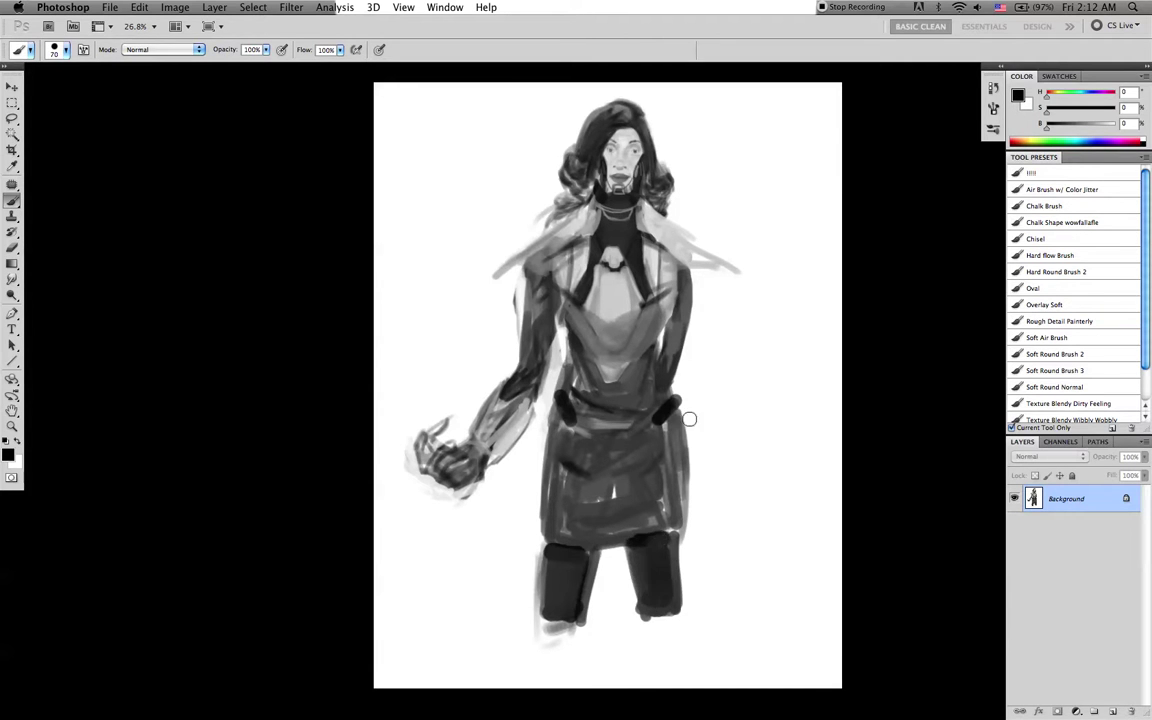
Paint a light gray panel over the side of the skirt nearest the extended hand, sampling the tone for a 45 px brush
key("x")
mouse_move(555, 465)
left_mouse_down()
mouse_move(580, 497)
mouse_move(551, 532)
mouse_move(546, 464)
mouse_move(546, 520)
left_mouse_up()
left_click(551, 468, "alt")
mouse_move(543, 449)
left_mouse_down()
mouse_move(538, 526)
mouse_move(563, 518)
mouse_move(547, 468)
left_mouse_up()
mouse_move(549, 505)
left_mouse_down()
mouse_move(560, 528)
mouse_move(541, 446)
left_mouse_up()
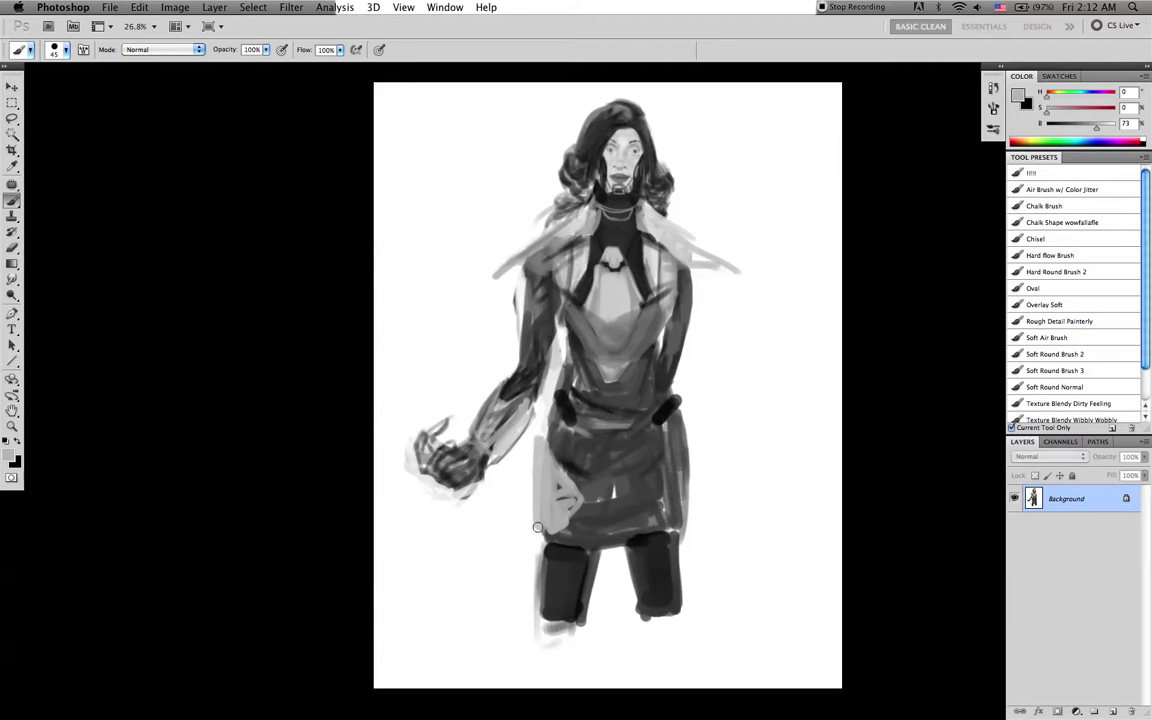
Extend the light gray across the lower skirt and up its opposite side with a 70 px brush
key("]")
key("]")
key("]")
mouse_move(568, 506)
left_mouse_down()
mouse_move(665, 495)
mouse_move(645, 478)
mouse_move(668, 524)
left_mouse_up()
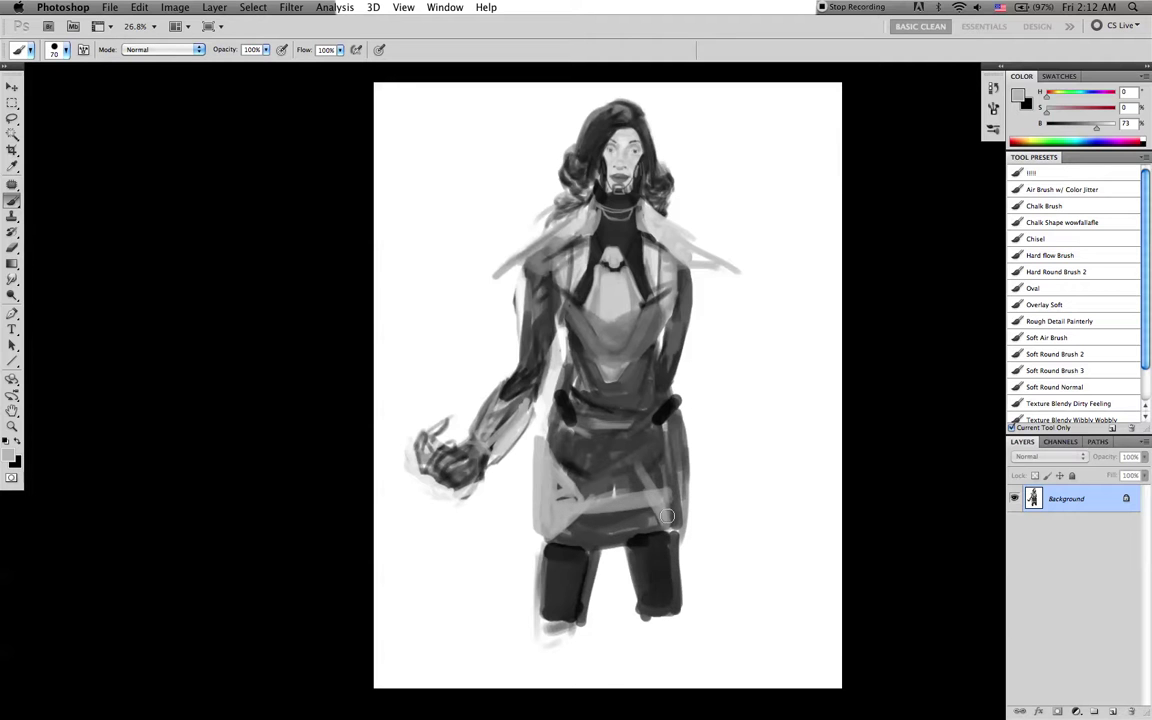
mouse_move(676, 428)
left_mouse_down()
mouse_move(640, 477)
mouse_move(687, 508)
left_mouse_up()
key("bracketleft")
key("bracketleft")
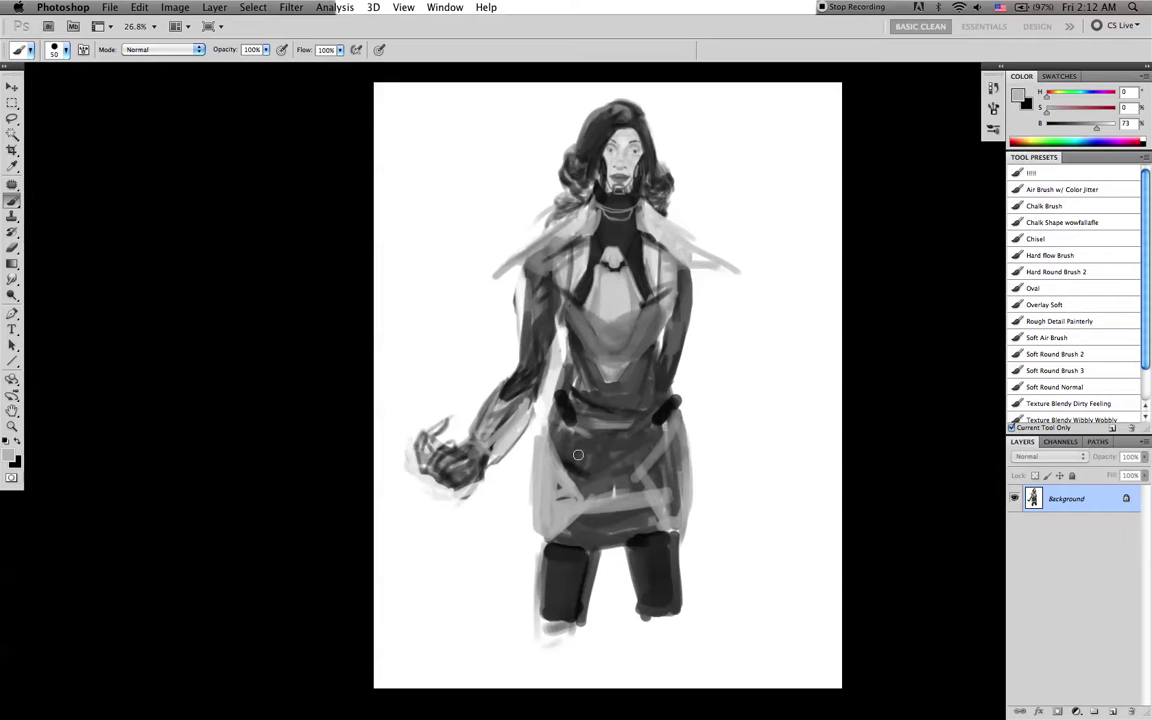
Paint a black diagonal stroke on each hip below the hip pads and flip the canvas horizontally
key("x")
key("bracketleft")
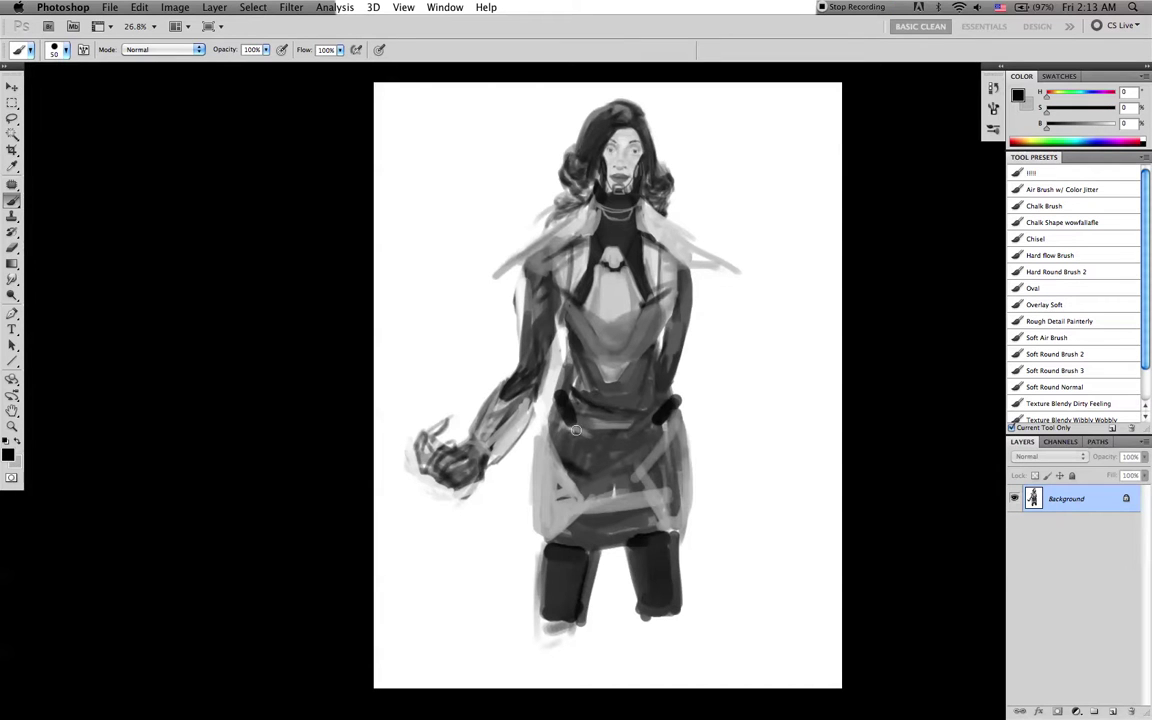
left_click_drag(547, 428, 572, 450)
left_click_drag(678, 428, 646, 455)
key("super+f")
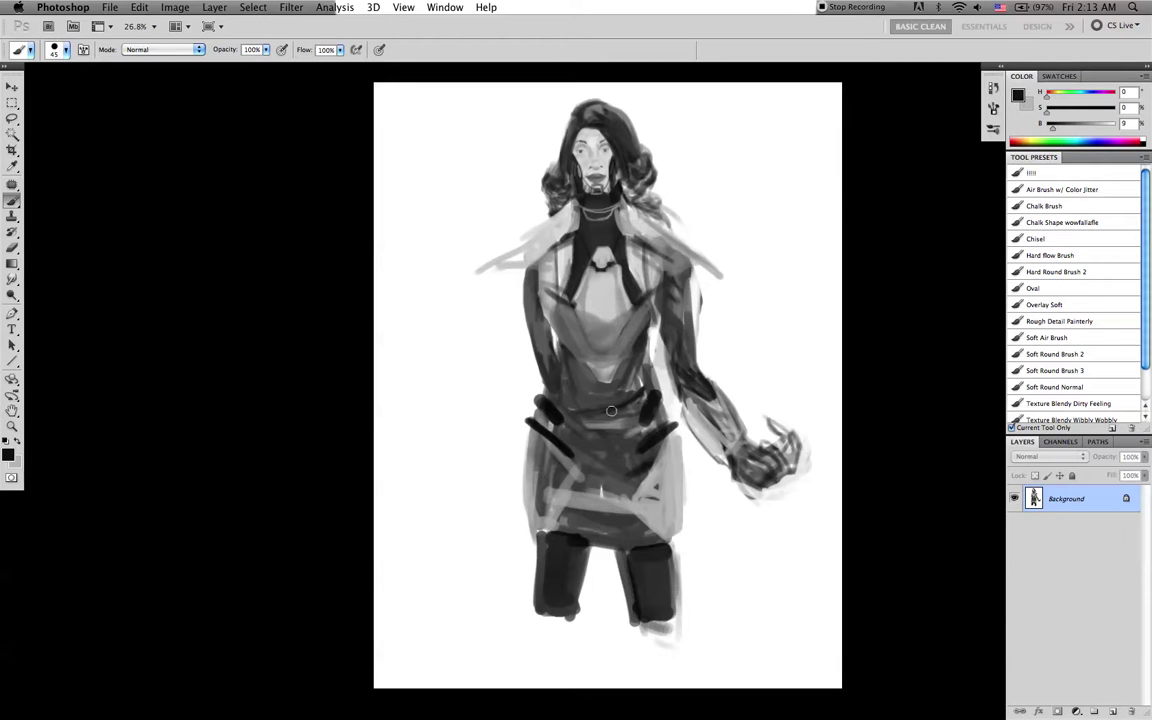
Draw thin dark lines converging down the front of the skirt from both hips with a 15 px brush
key("[")
key("[")
key("[")
left_click_drag(586, 434, 602, 494)
left_click_drag(640, 422, 616, 498)
left_click_drag(634, 430, 622, 508)
left_click_drag(568, 457, 591, 509)
Paint a small buckle at the center of the waist with a black base and a light fill, using a 25 px brush
key("d")
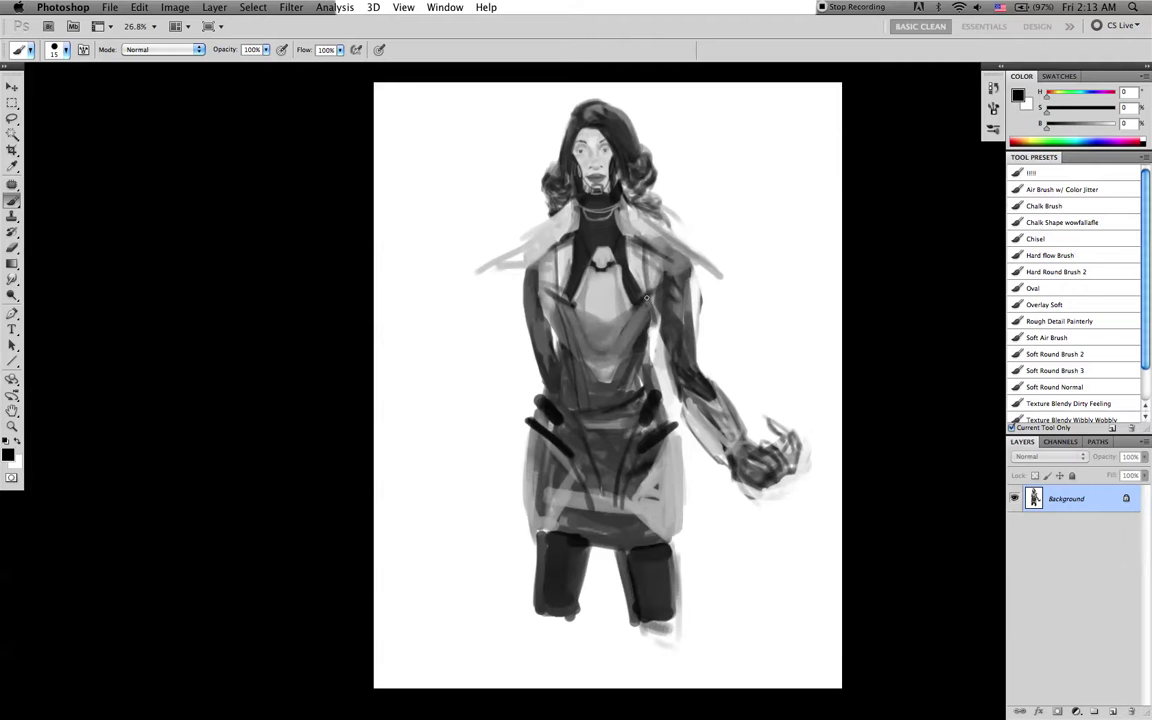
key("]")
left_click_drag(589, 398, 604, 389)
key("bracketleft")
key("x")
mouse_move(596, 398)
left_mouse_down()
mouse_move(621, 405)
mouse_move(612, 397)
left_mouse_up()
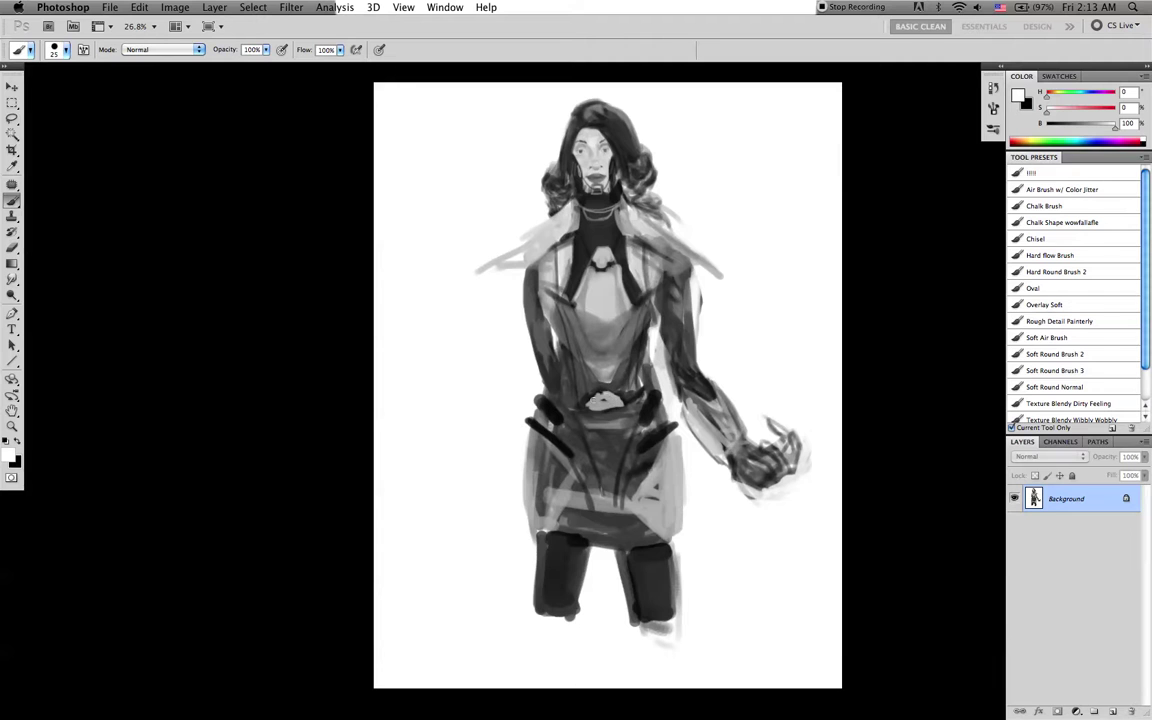
Darken the V-shaped waist panels and add a diagonal stroke at the bodice's side in black with a 30 px brush
key("x")
key("bracketleft")
key("bracketleft")
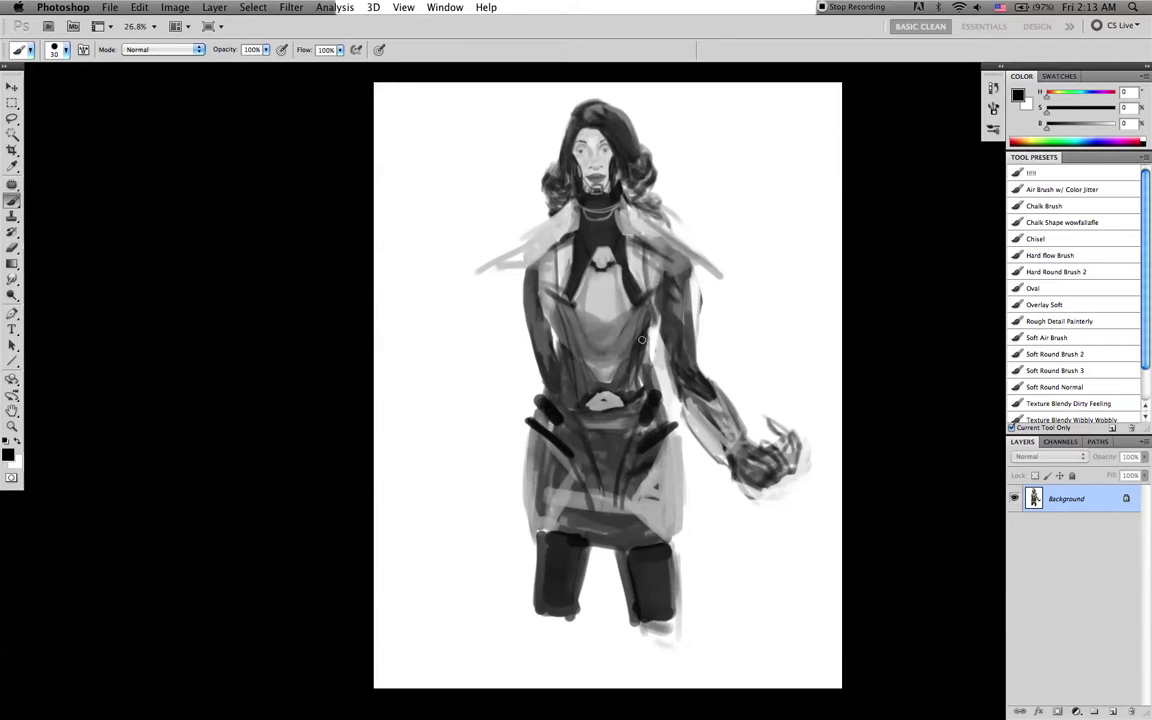
mouse_move(559, 345)
left_mouse_down()
mouse_move(603, 392)
mouse_move(595, 387)
left_mouse_up()
key("bracketright")
key("bracketright")
key("bracketright")
key("r")
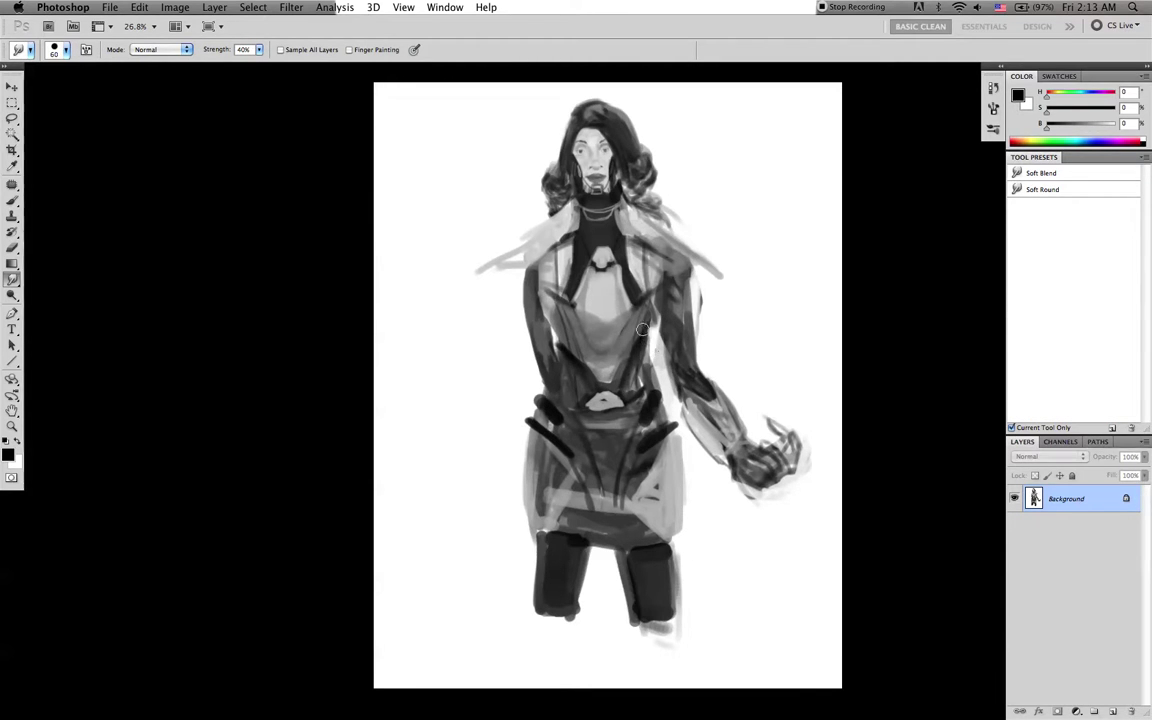
key("b")
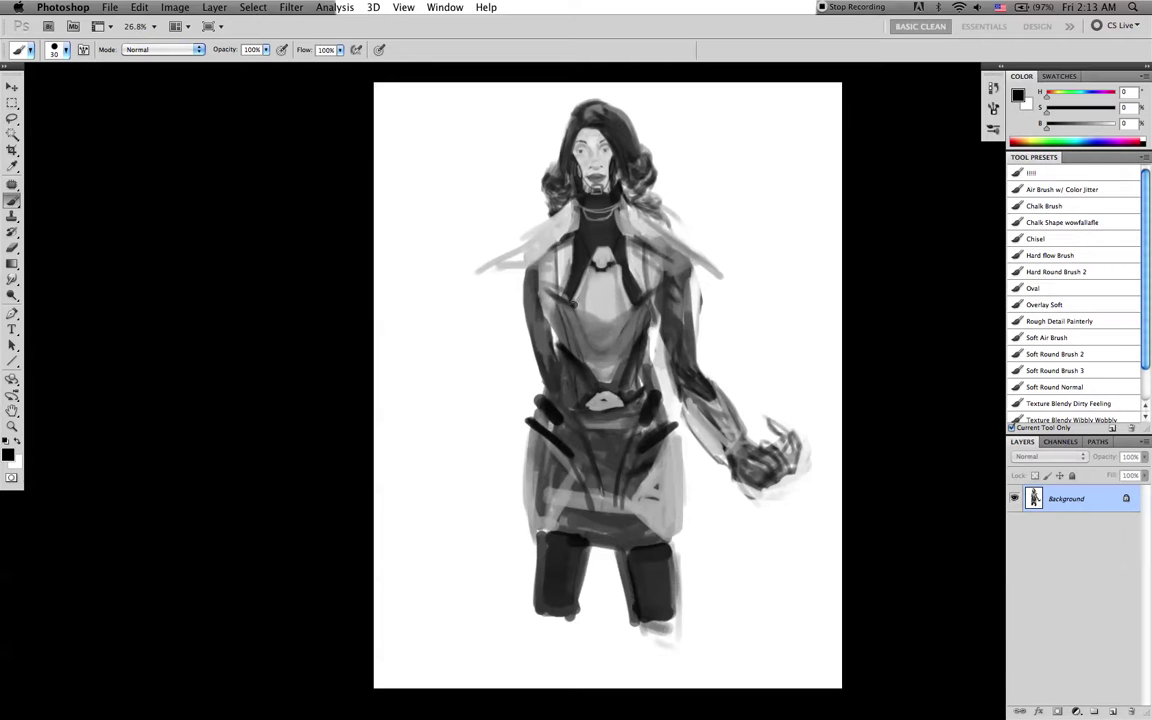
left_click_drag(559, 306, 541, 335)
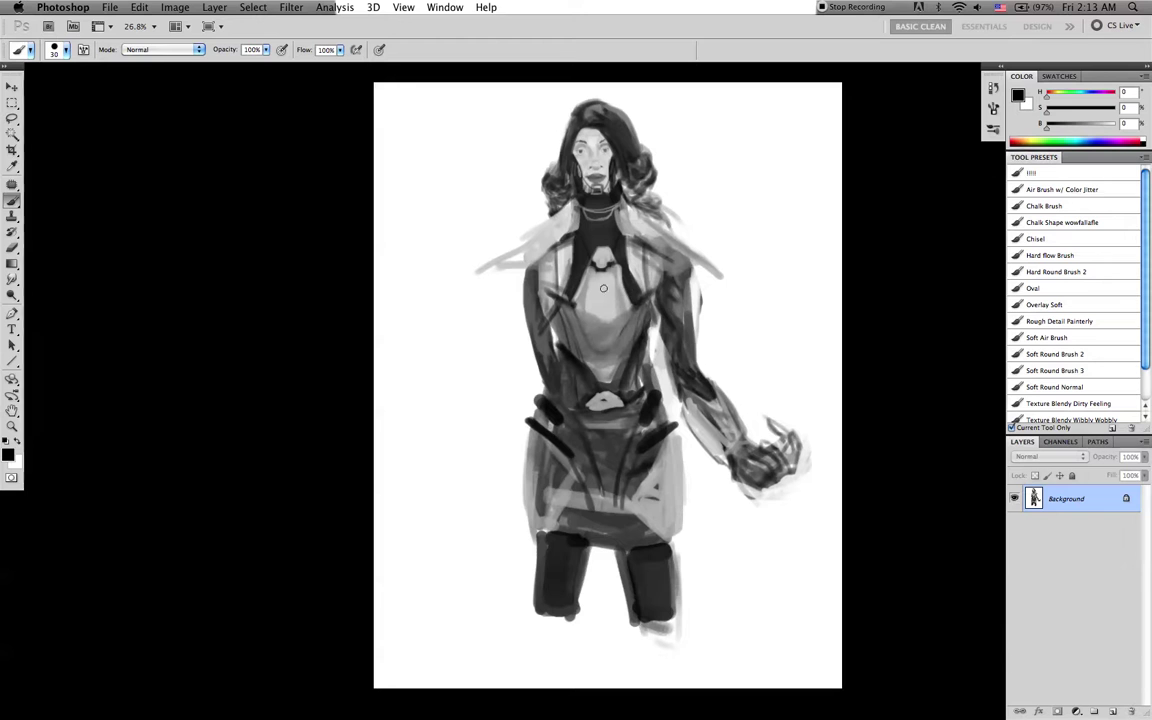
Paint a tall black oval inset down the center of the bodice
key("bracketleft")
left_click_drag(606, 289, 609, 343)
key("bracketright")
key("bracketright")
mouse_move(598, 293)
left_mouse_down()
mouse_move(593, 335)
mouse_move(600, 294)
mouse_move(611, 317)
mouse_move(604, 345)
mouse_move(603, 292)
left_mouse_up()
Add small black slits and an arch below the oval inset, starting with a 10 px brush
key("[")
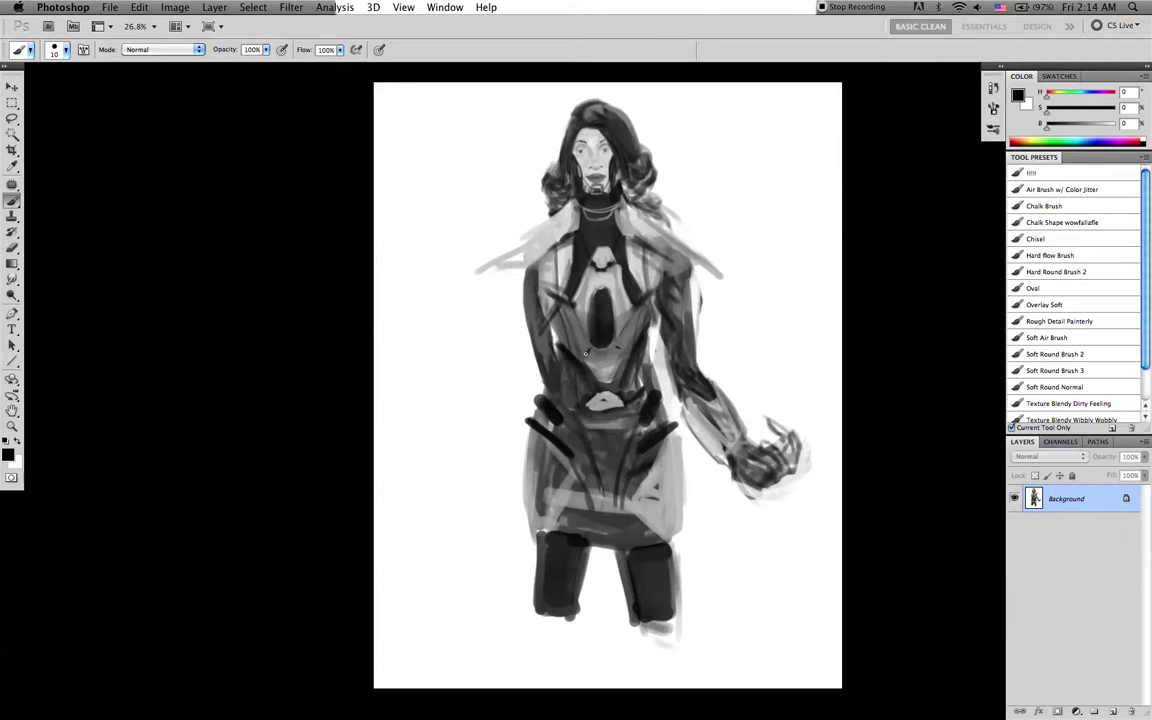
key("bracketright")
key("bracketleft")
key("bracketright")
key("bracketright")
key("bracketright")
key("bracketright")
Refine the collar clasp and the panel around the oval inset with sampled light and dark grays and a 15 to 20 px brush
left_click(602, 259, "alt")
key("bracketleft")
key("bracketleft")
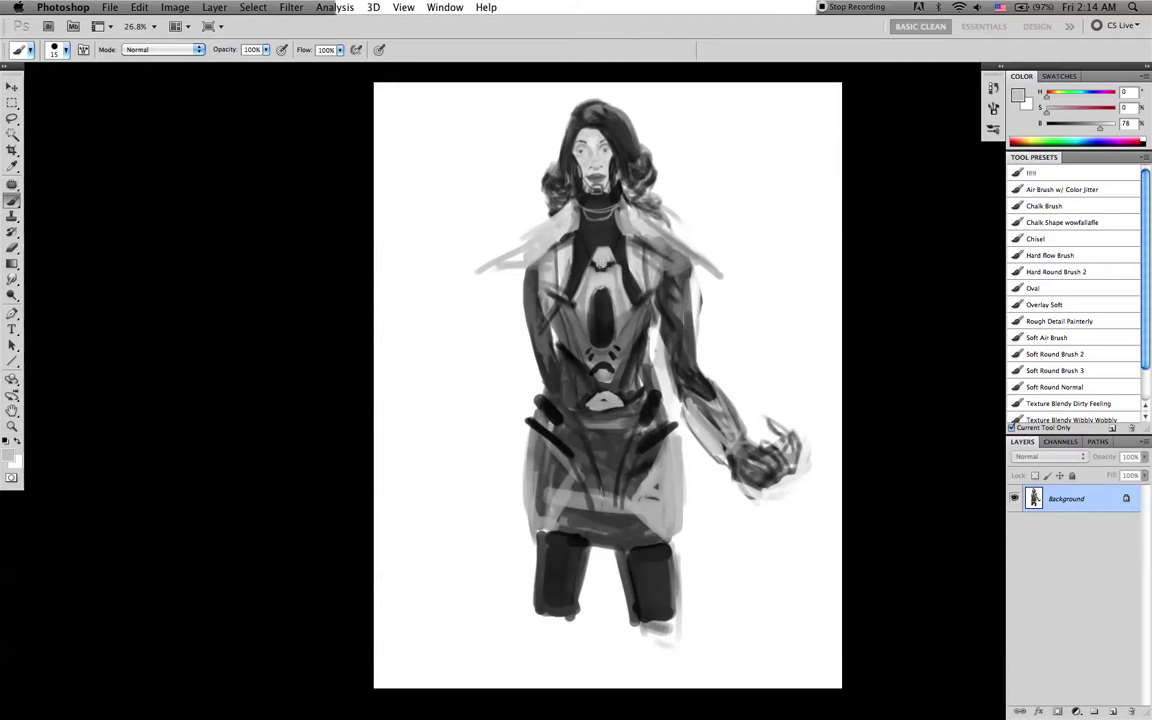
left_click(604, 251, "alt")
key("bracketright")
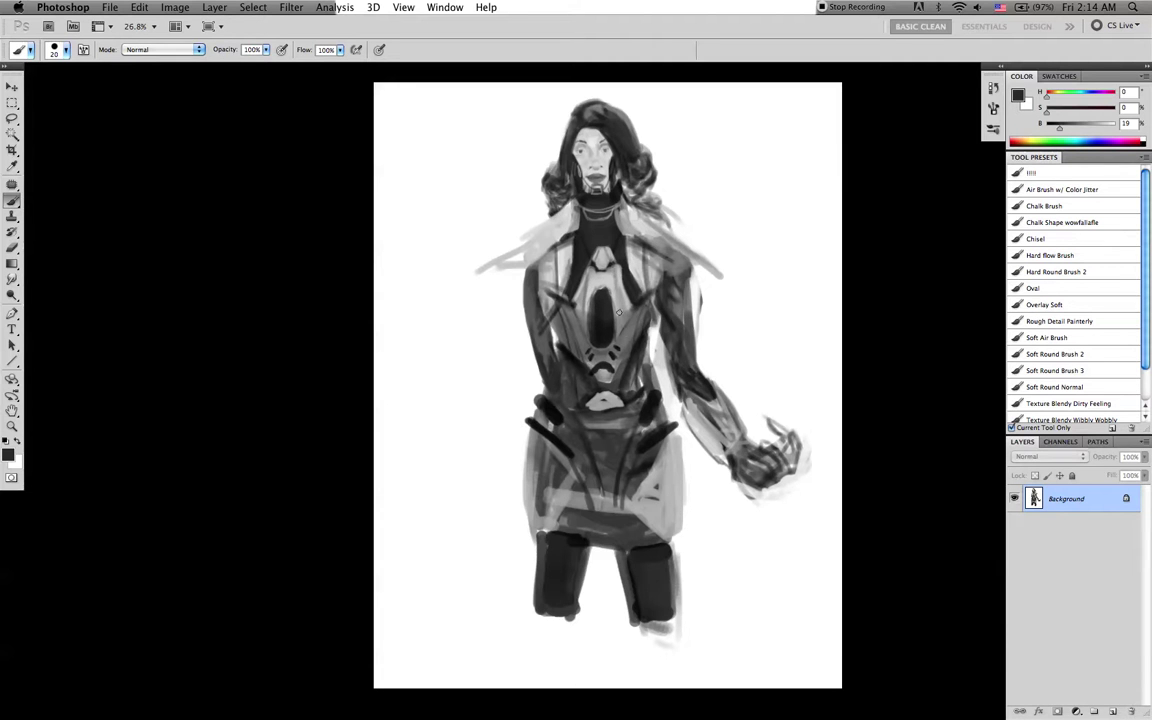
Detail the area above the oval inset with fine black and white strokes, reducing the brush to 8 px
key("d")
key("bracketleft")
key("bracketleft")
key("x")
key("bracketleft")
key("bracketleft")
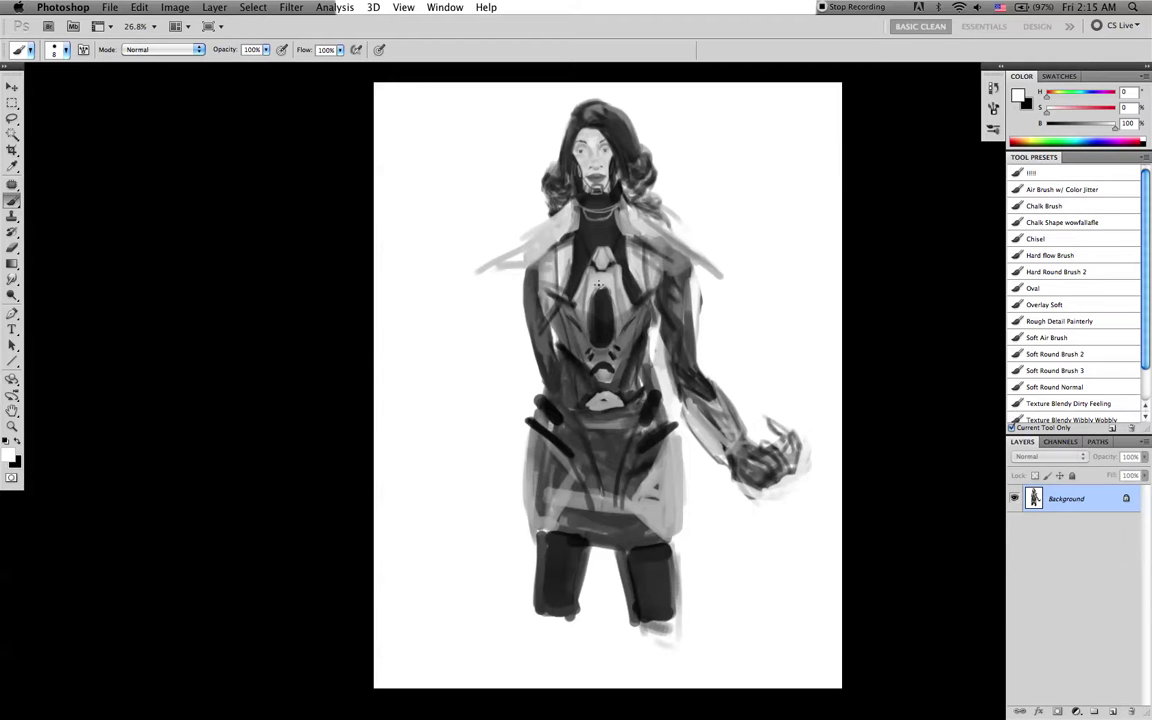
Undo the last chest stroke and draw thin diagonal strap lines beside the collar clasp in black with a 15 px brush
key("x")
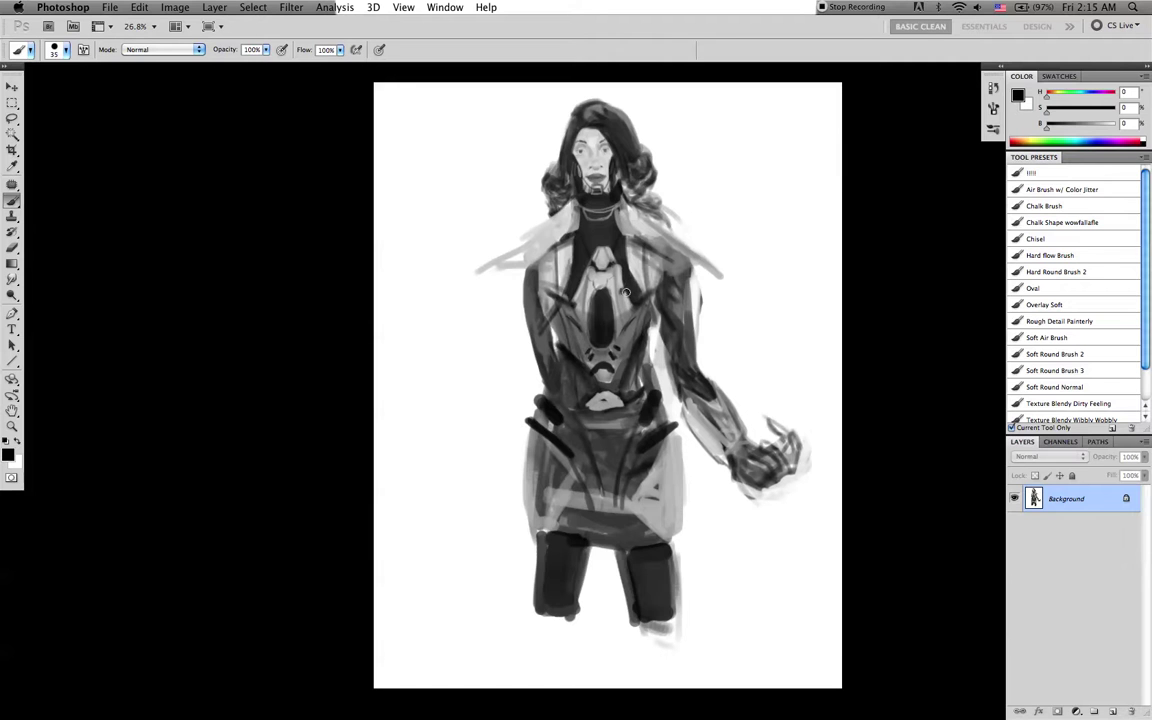
key("super+z")
key("bracketleft")
key("bracketleft")
key("bracketleft")
key("x")
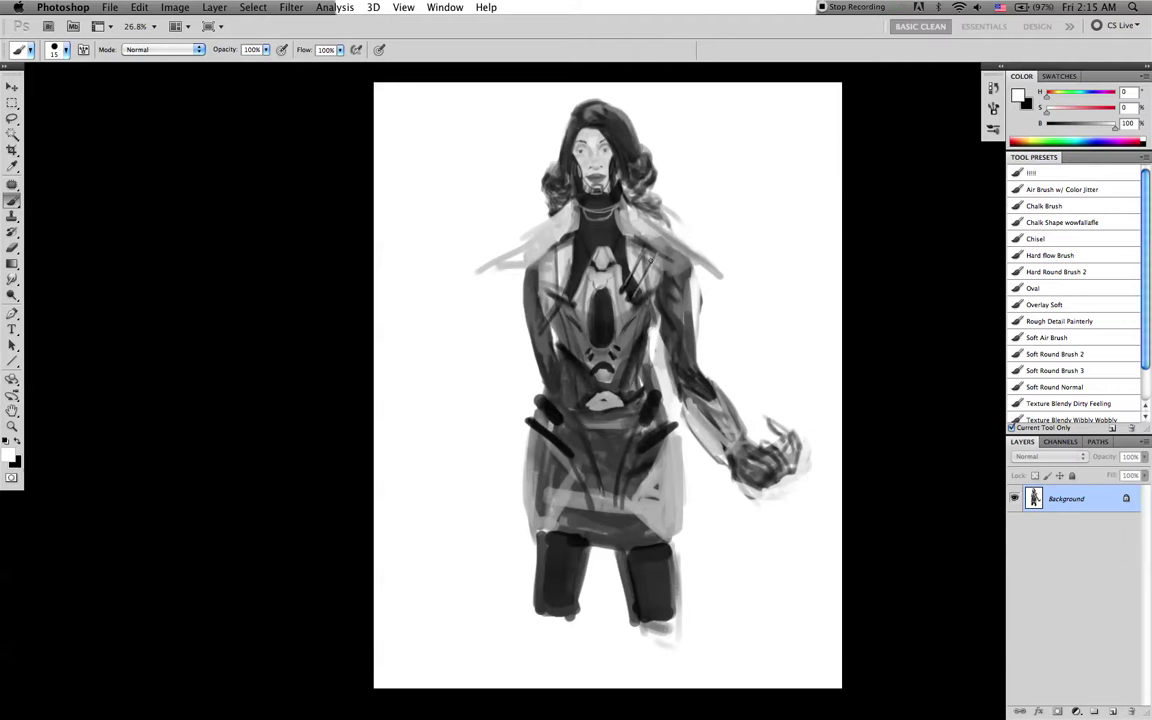
Fill in the diagonal chest strap with black and a sampled dark gray at 50 px, refining it with an 8 px black brush
key("x")
key("bracketright")
key("bracketright")
key("bracketright")
left_click_drag(583, 222, 574, 247)
left_click(649, 254, "alt")
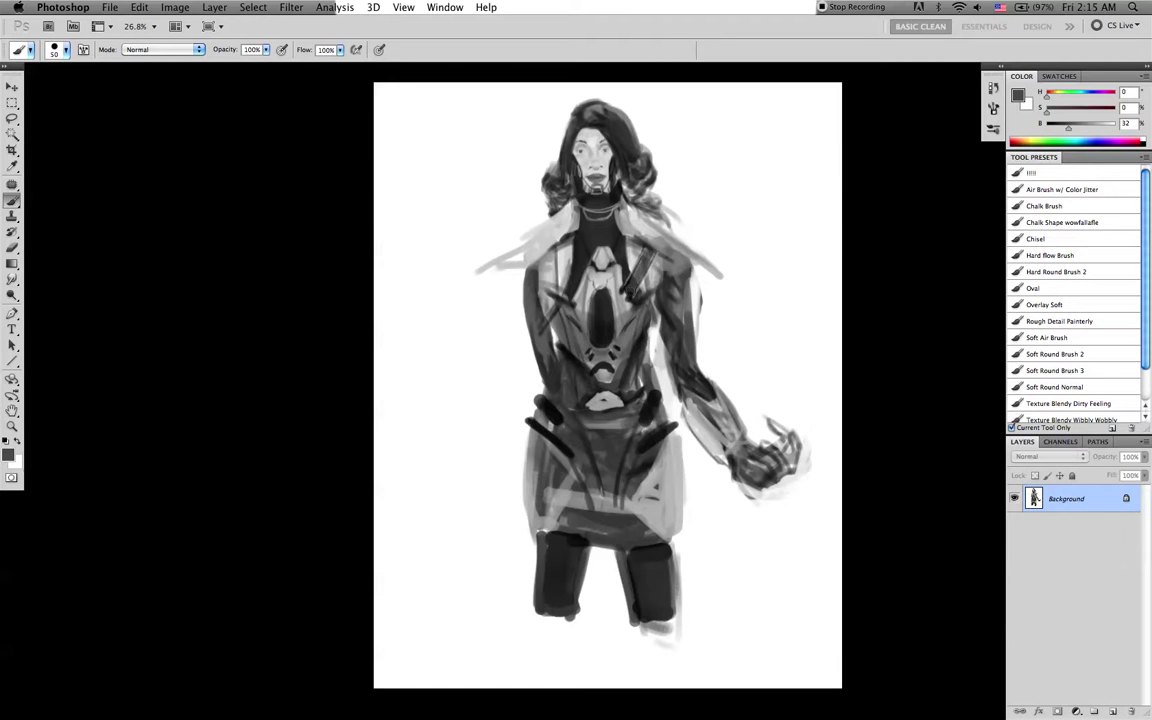
key("d")
key("bracketleft")
key("bracketleft")
key("bracketleft")
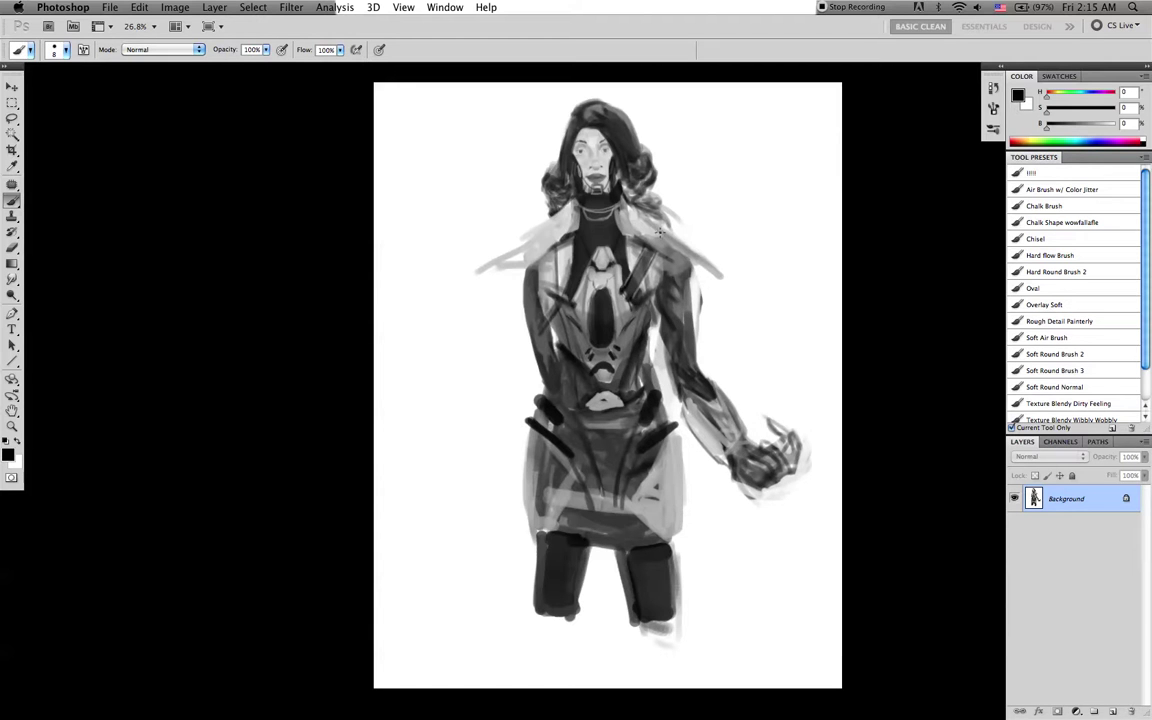
Trim the outer edge of the hair at one side of the crown in white with a 40 px brush
key("x")
key("x")
key("x")
key("bracketright")
mouse_move(617, 104)
left_mouse_down()
mouse_move(586, 100)
mouse_move(622, 106)
mouse_move(598, 101)
mouse_move(642, 143)
mouse_move(634, 136)
left_mouse_up()
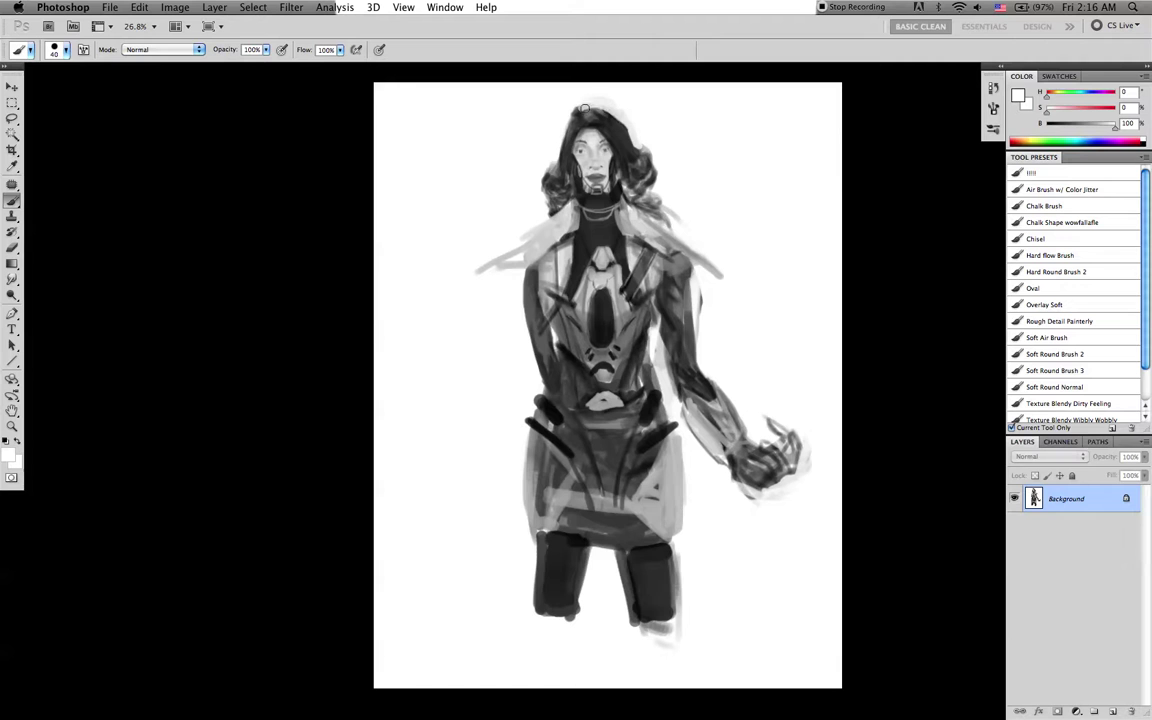
Reshape the hair at the opposite side of the crown and add fine black strands with a 10 px brush
left_click(548, 106, "alt")
mouse_move(583, 107)
left_mouse_down()
mouse_move(570, 134)
mouse_move(601, 121)
mouse_move(578, 133)
left_mouse_up()
key("d")
key("bracketleft")
key("bracketleft")
key("bracketleft")
key("bracketleft")
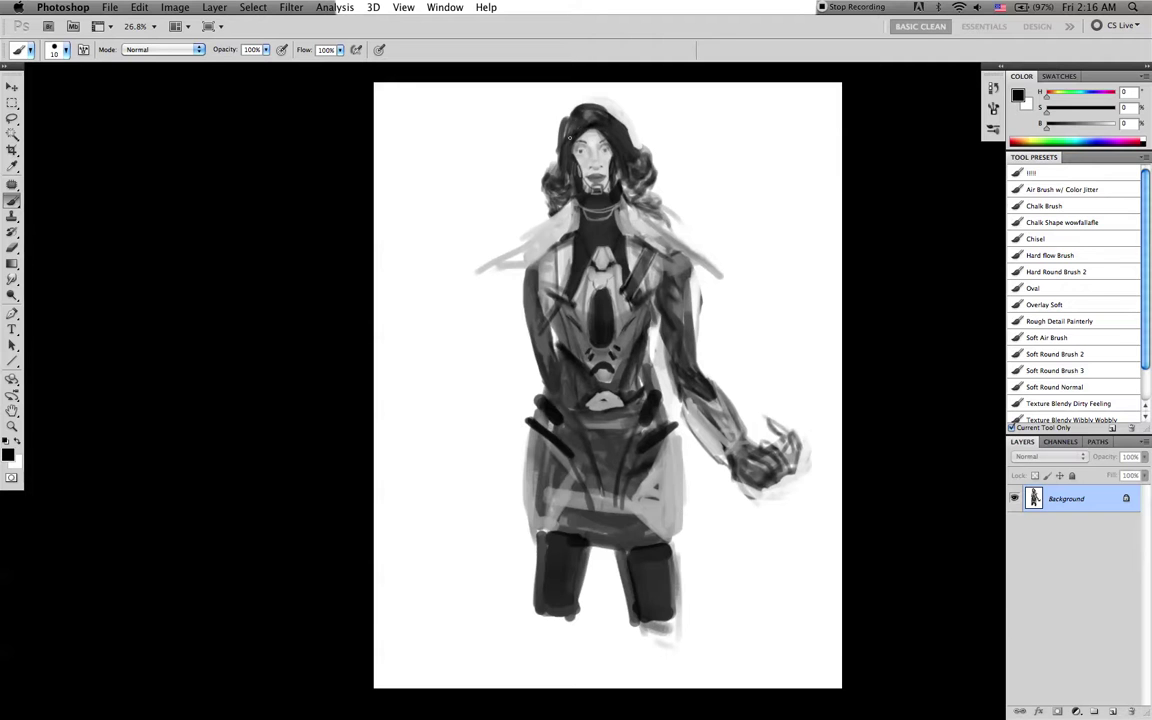
Build up the hair beside the forehead with a sampled near-black tone at 25 px and black at 20 px
key("bracketright")
left_click(604, 112, "alt")
key("bracketright")
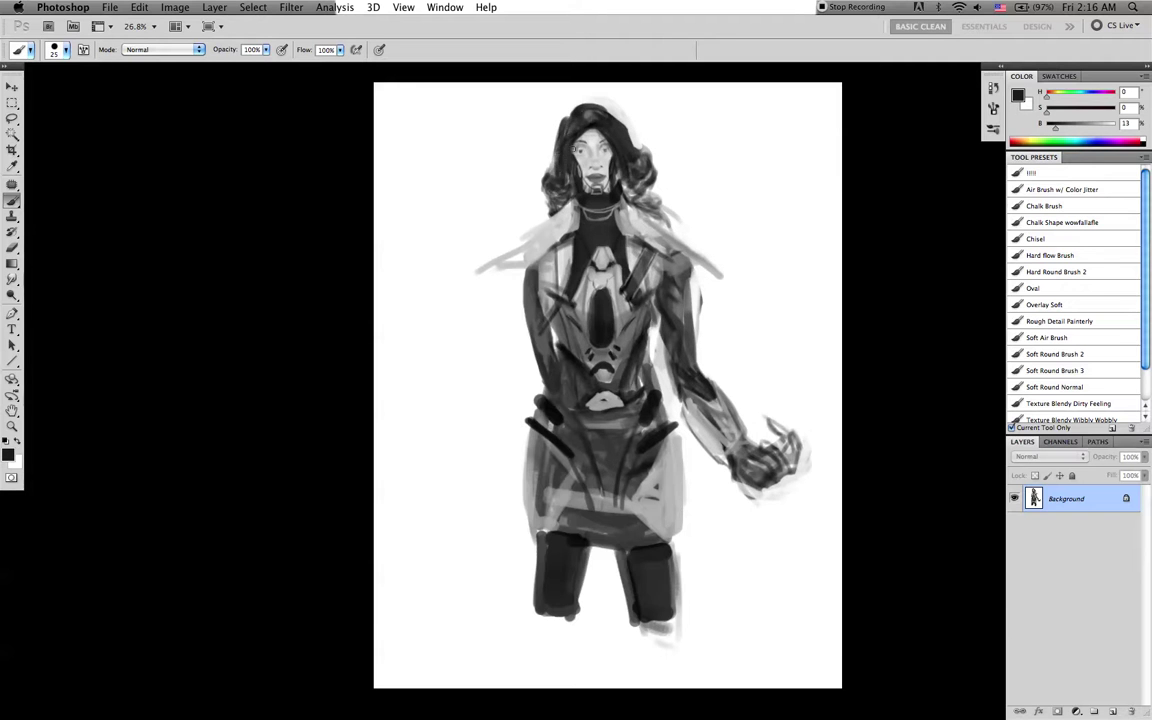
key("bracketleft")
key("bracketleft")
key("d")
key("bracketright")
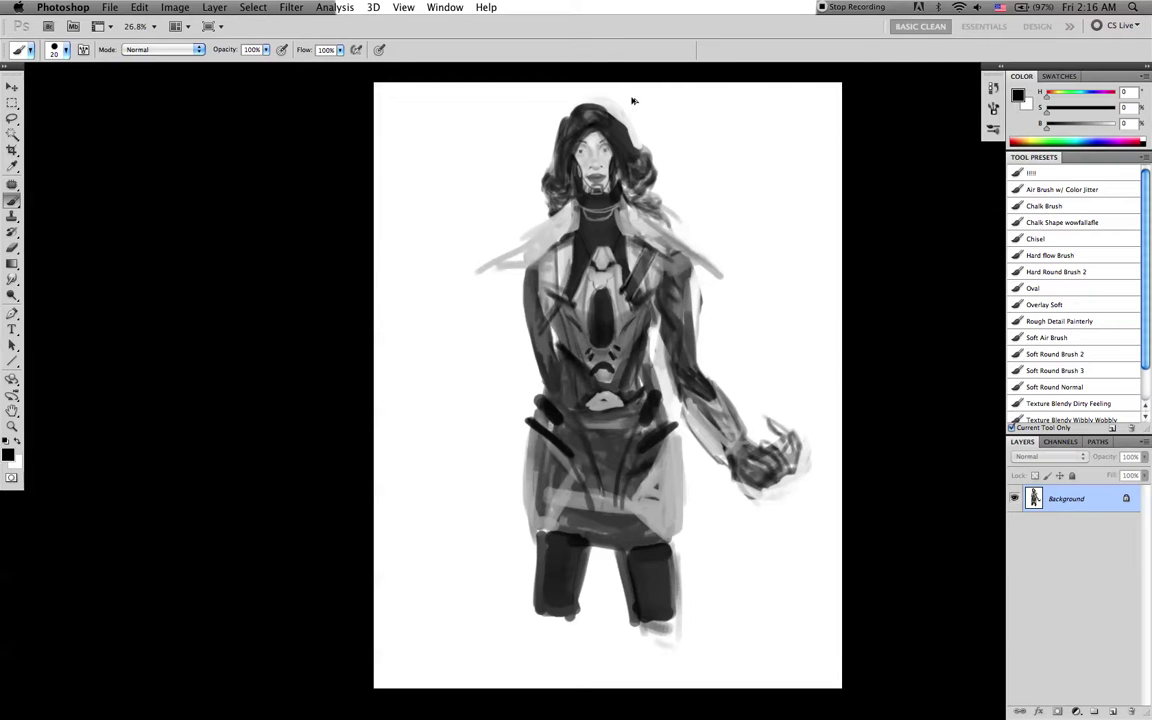
Flip the canvas horizontally and add fine white strokes along the hairline at the forehead
key("super+shift+h")
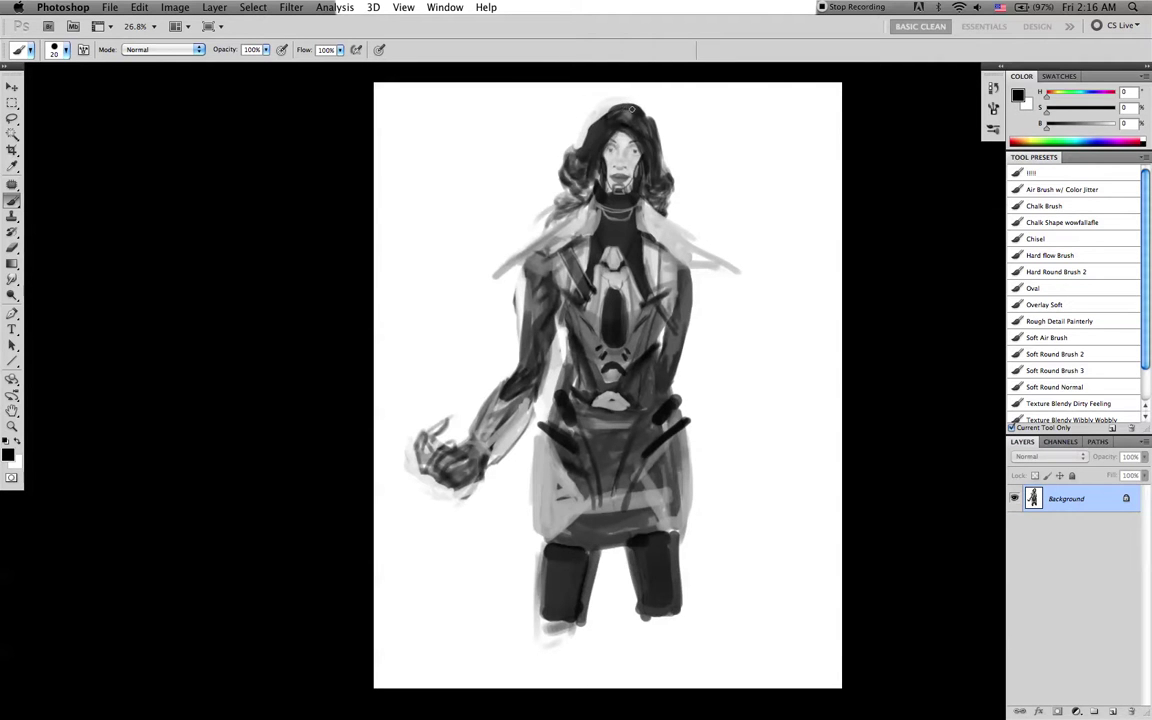
key("x")
left_click_drag(610, 129, 601, 139)
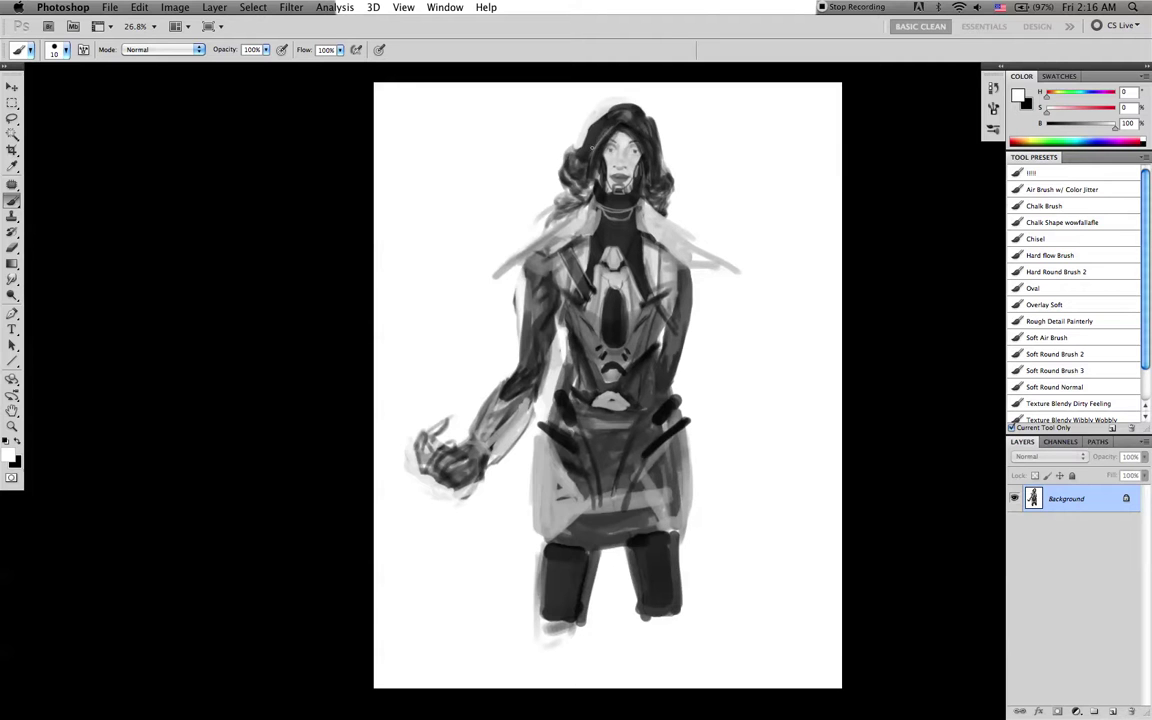
Add a fine 10 px white stroke to the hair beside the face and smudge the locks at 35 px, 40% strength
left_click_drag(589, 157, 613, 126)
key("r")
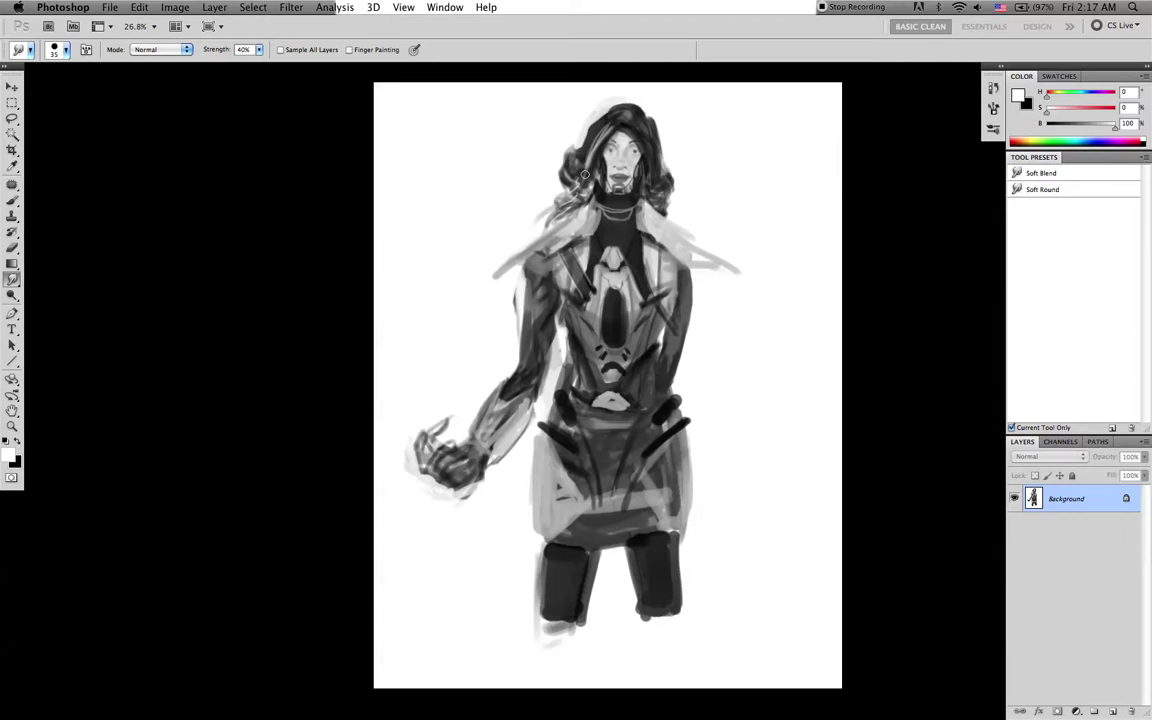
key("b")
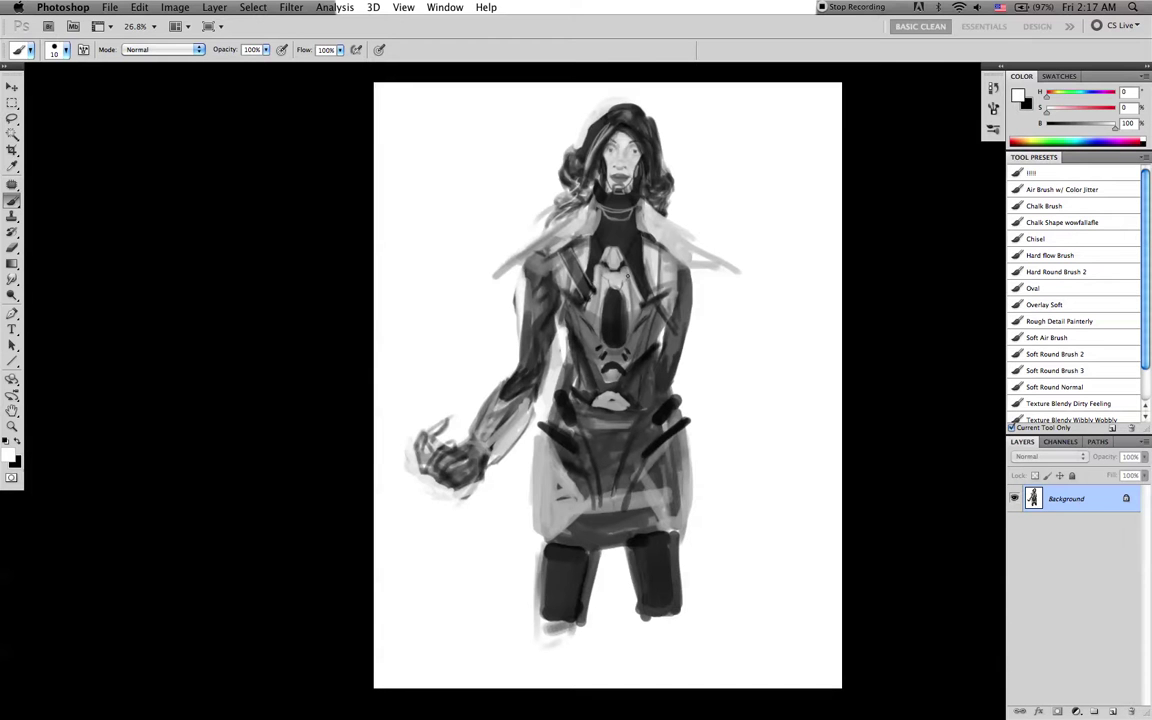
Sketch and fill a broad collar flap over the outstretched arm's shoulder in sampled 44% gray, using 30 to 45 px brushes
key("x")
left_click(573, 220, "alt")
left_click(544, 250, "alt")
key("bracketright")
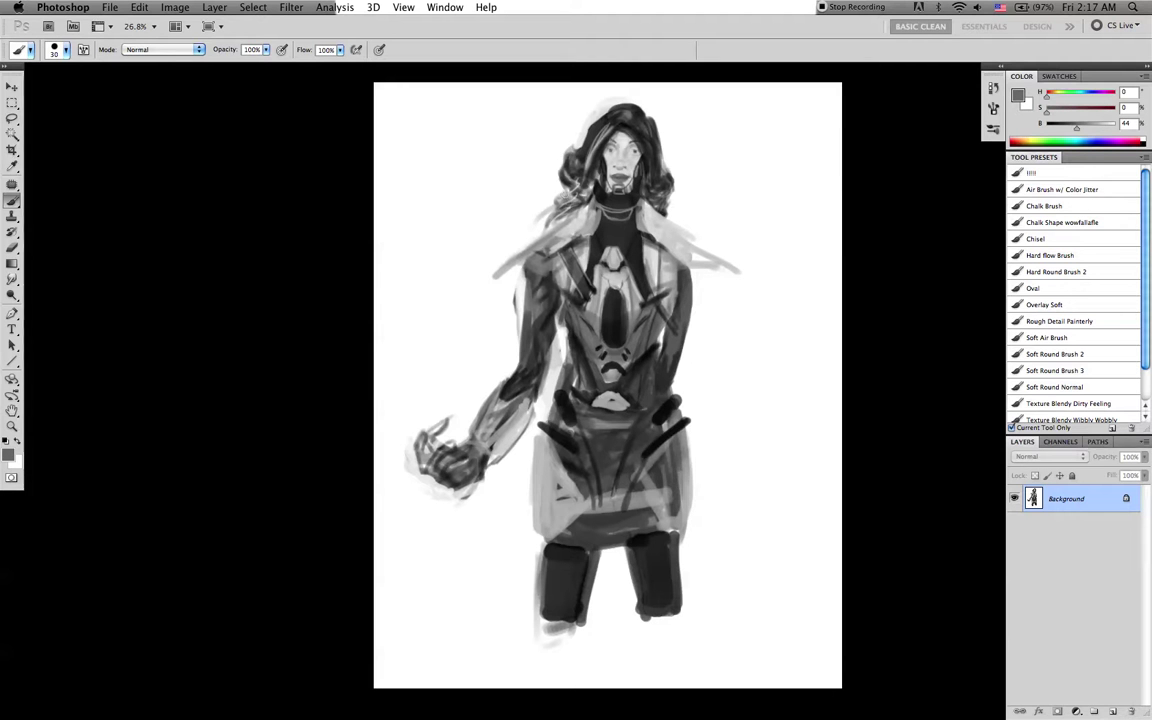
left_click_drag(565, 193, 510, 229)
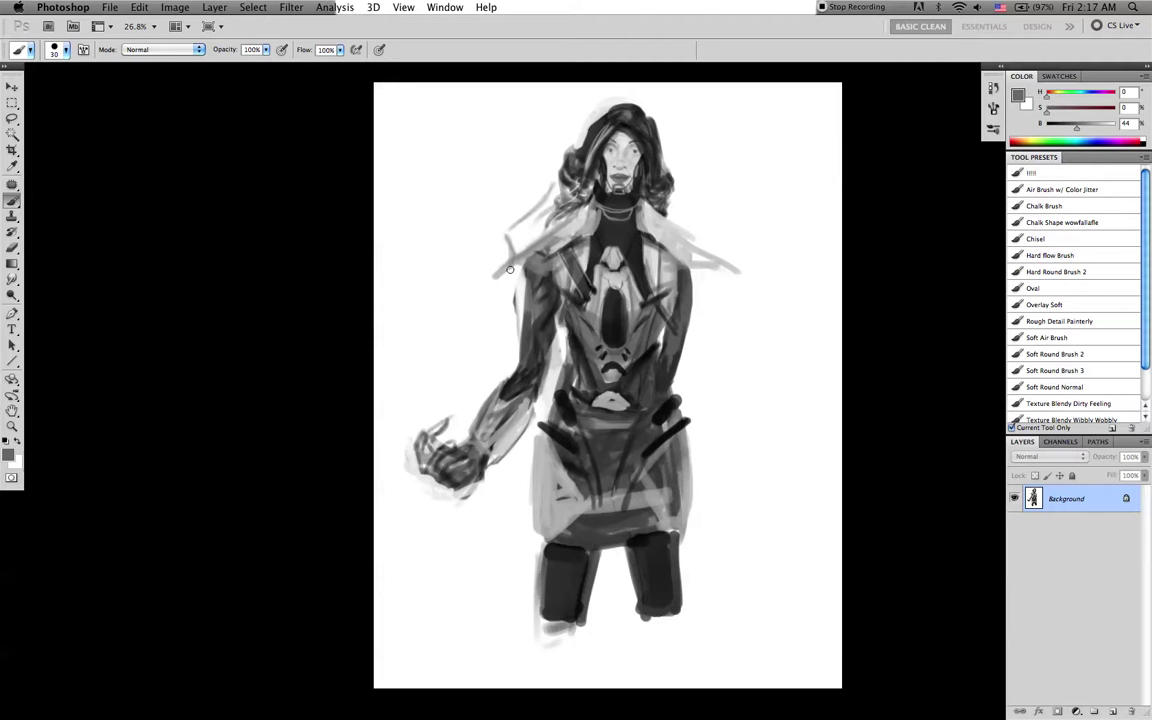
left_click_drag(507, 243, 510, 253)
left_click_drag(507, 238, 501, 271)
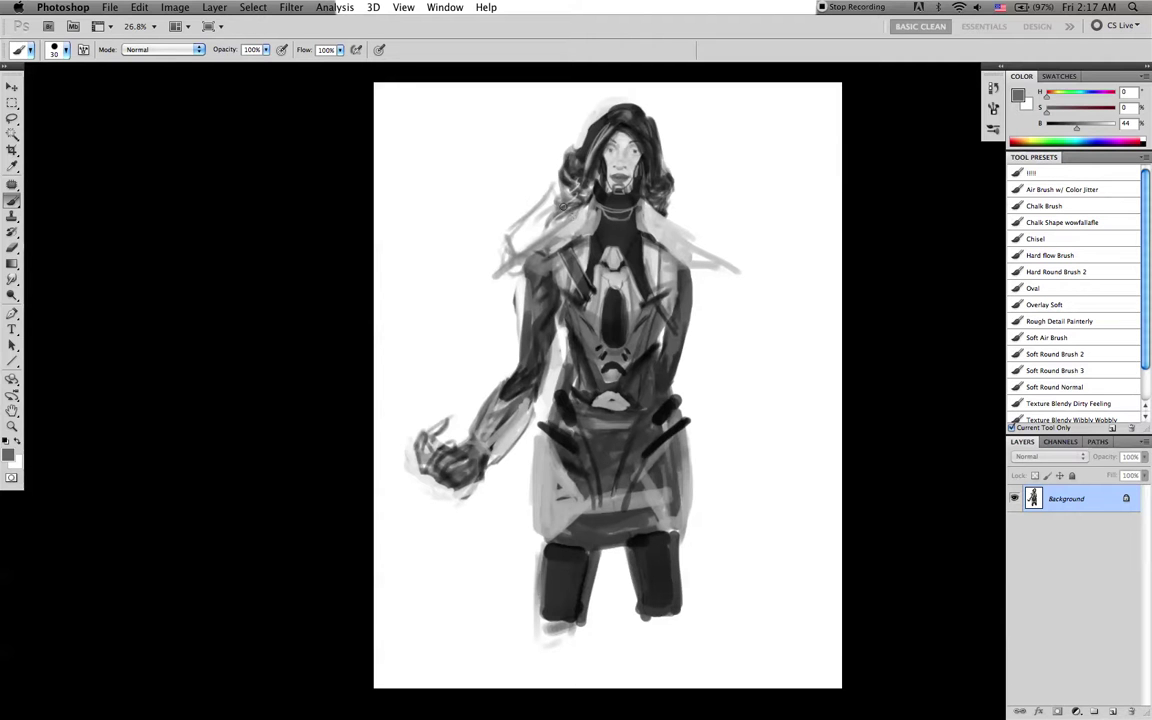
left_click_drag(561, 205, 555, 190)
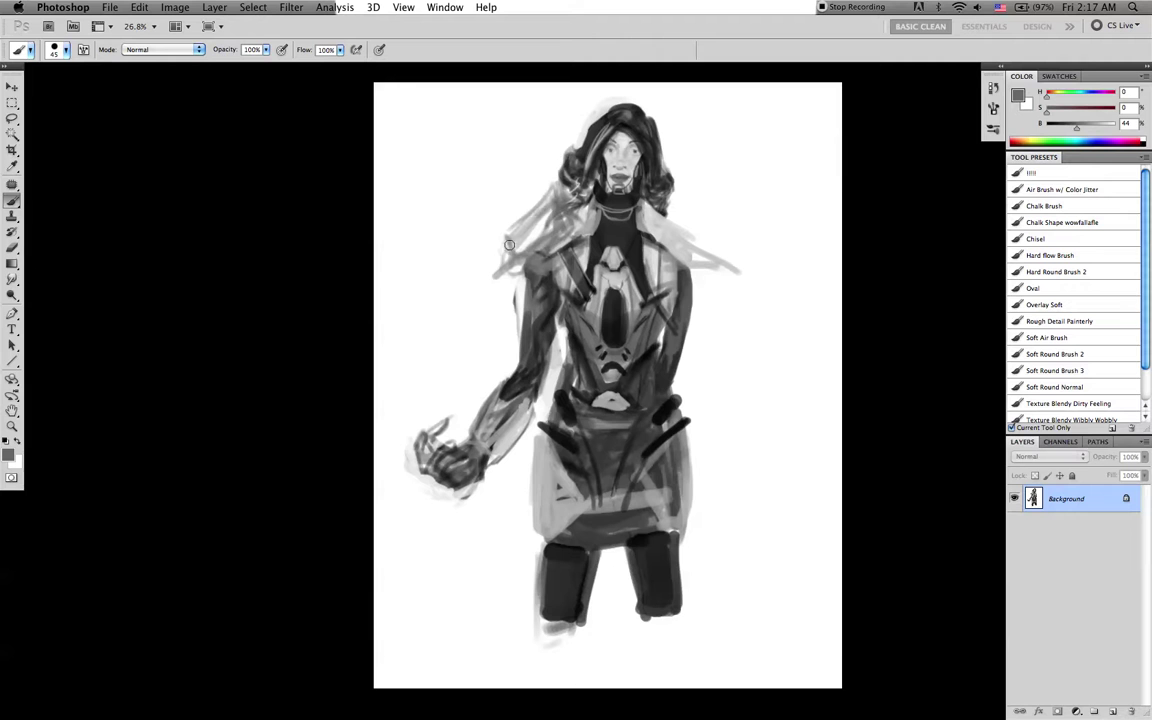
Define the collar flap with 20 px black strokes and trim its outer edge in white at 35 px
key("d")
key("bracketleft")
key("bracketleft")
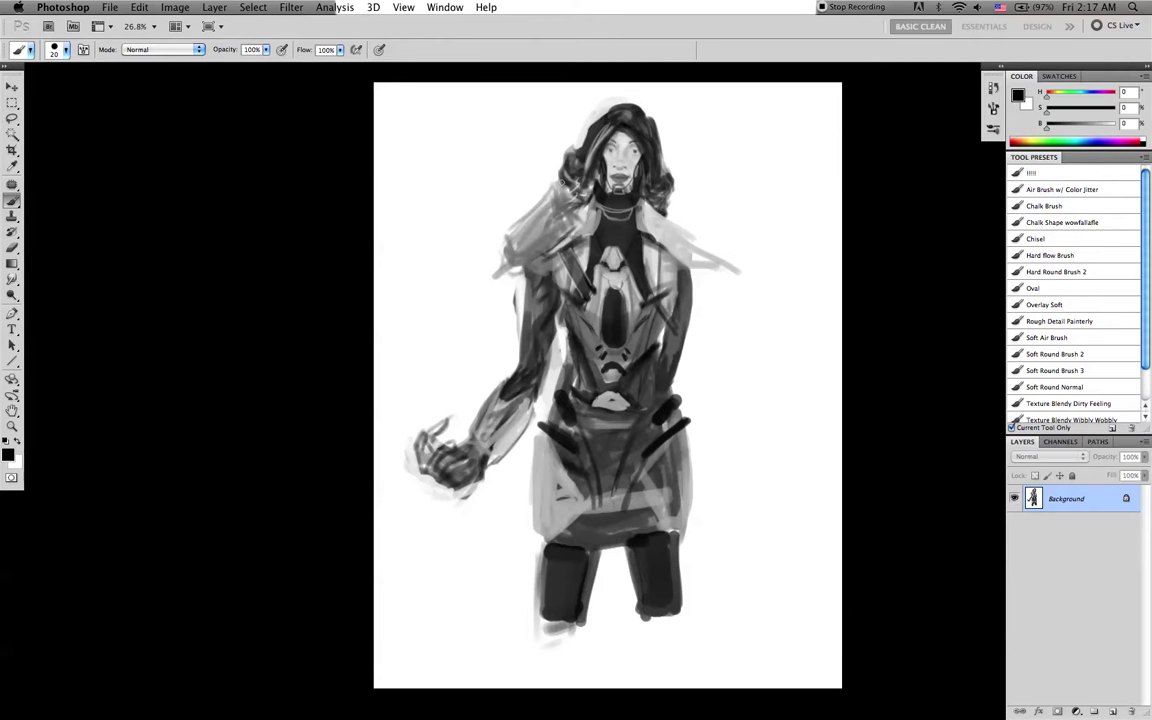
key("x")
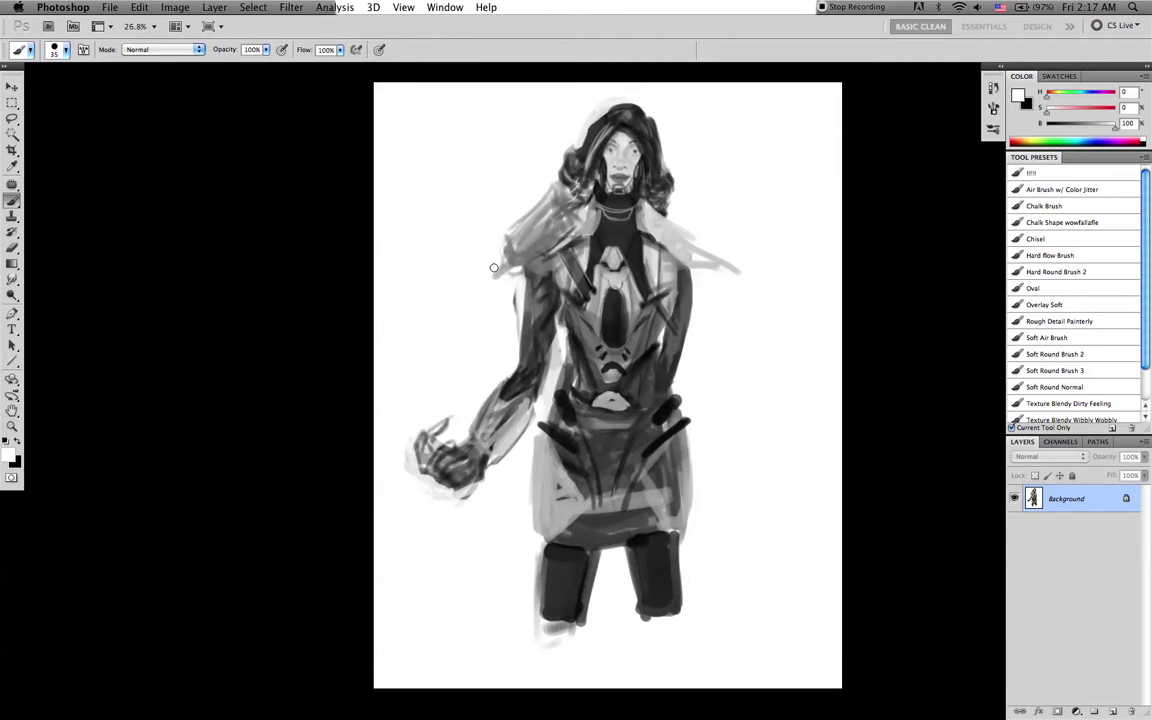
Add a black dot on the outstretched forearm and paint a light gray panel on its upper arm at 35 px
key("x")
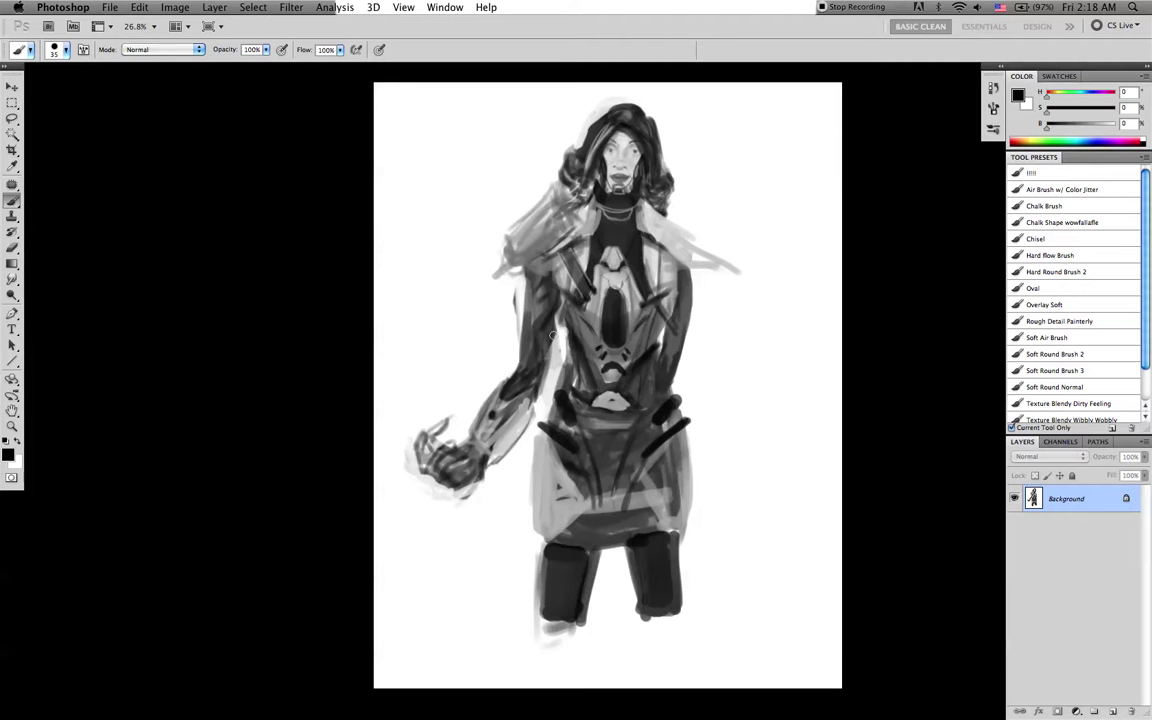
key("x")
key("bracketright")
left_click(542, 316, "alt")
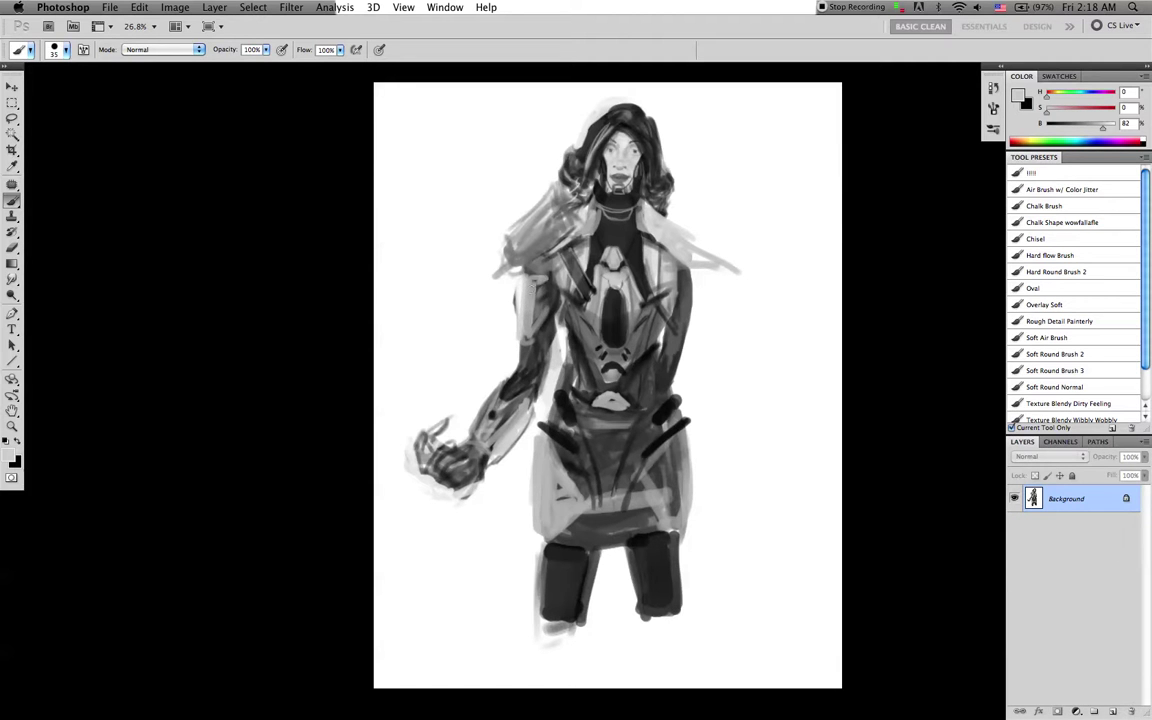
Paint dark slits across the light upper-arm panel in black at 20 px and adjust them with a sampled 65% gray
key("x")
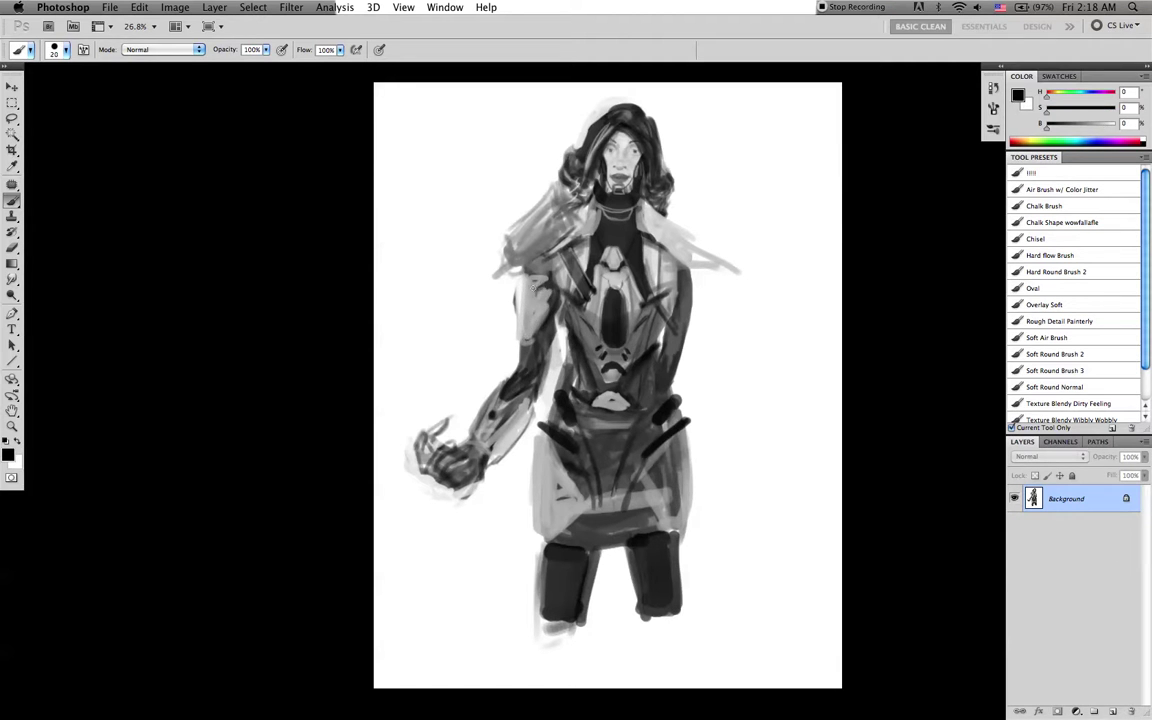
key("bracketleft")
key("bracketleft")
key("bracketright")
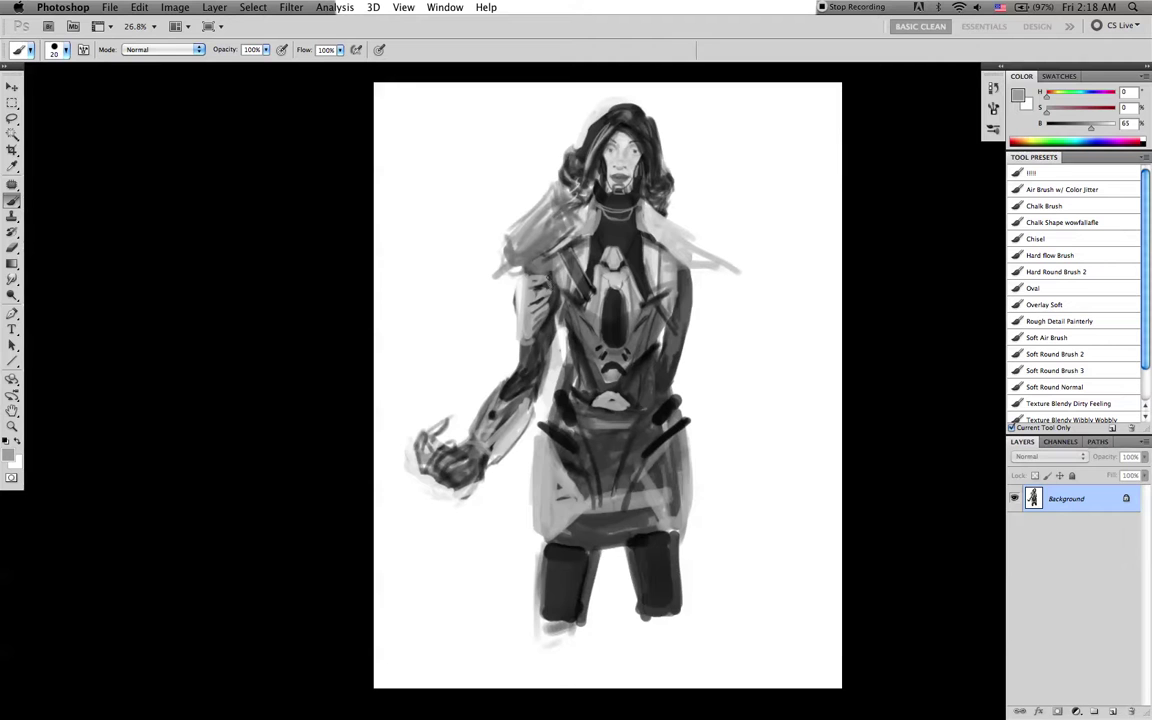
key("bracketleft")
key("bracketright")
key("bracketleft")
key("d")
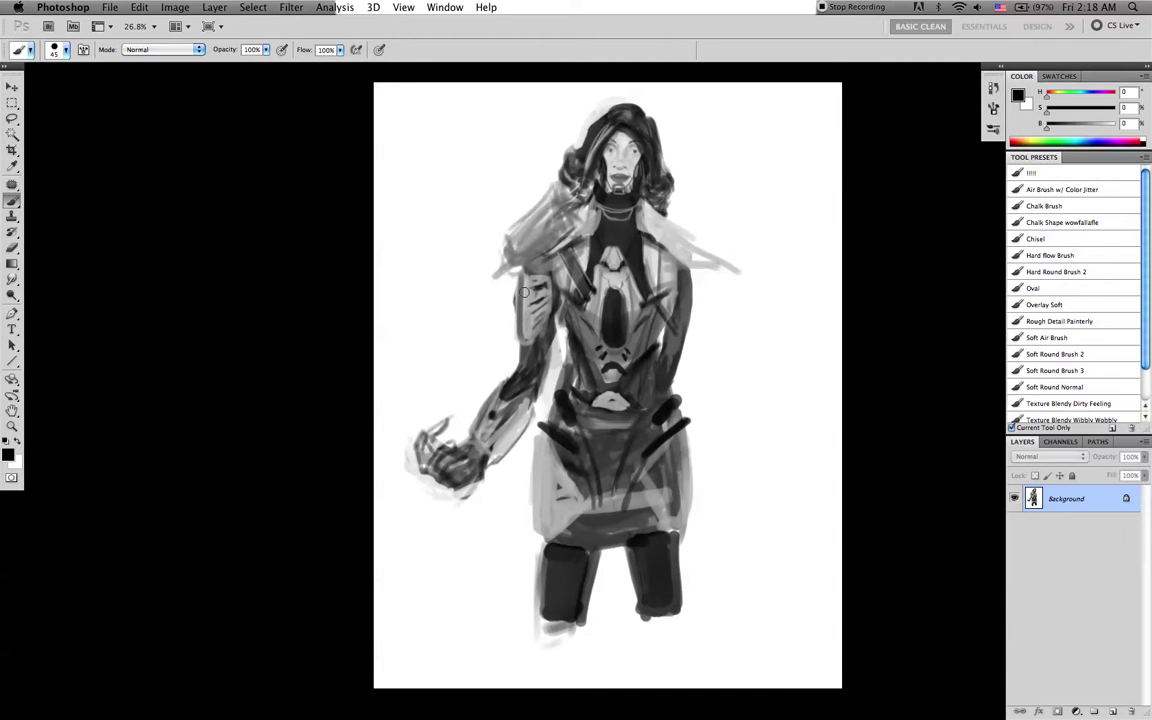
Smudge the shading on the upper-arm panel at 40 px, 40% strength
key("r")
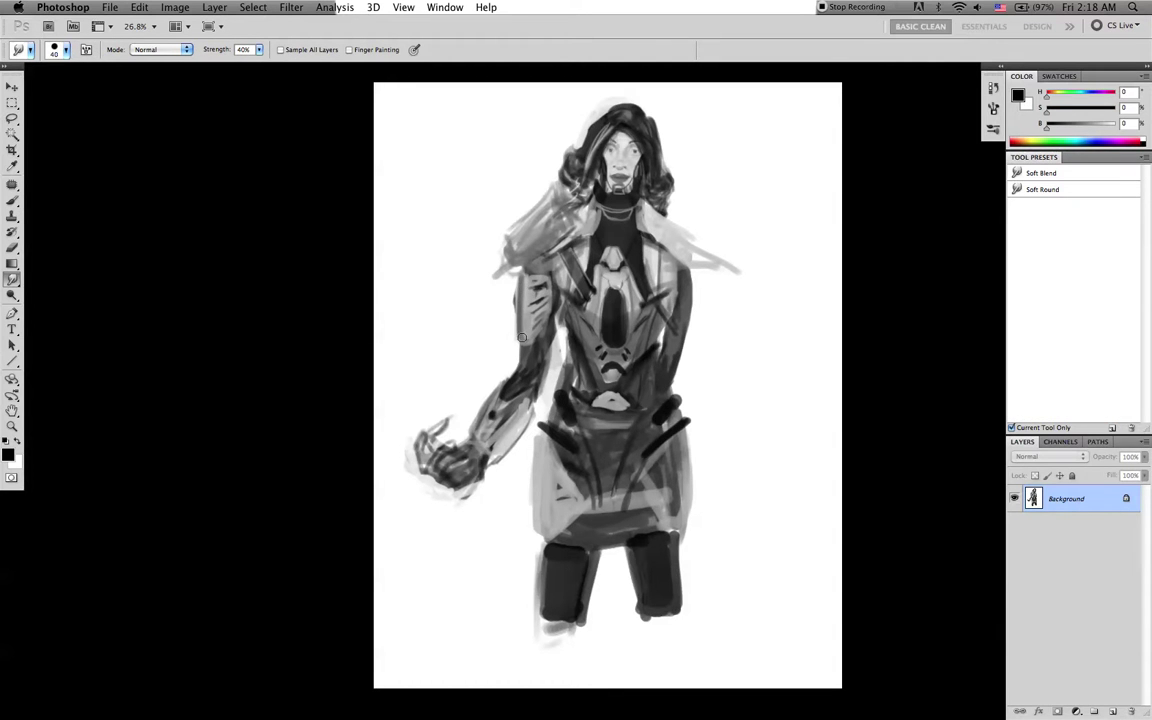
key("bracketright")
key("b")
Sharpen the ribbed slits of the upper-arm panel with fine white and black strokes down to 15 px
key("x")
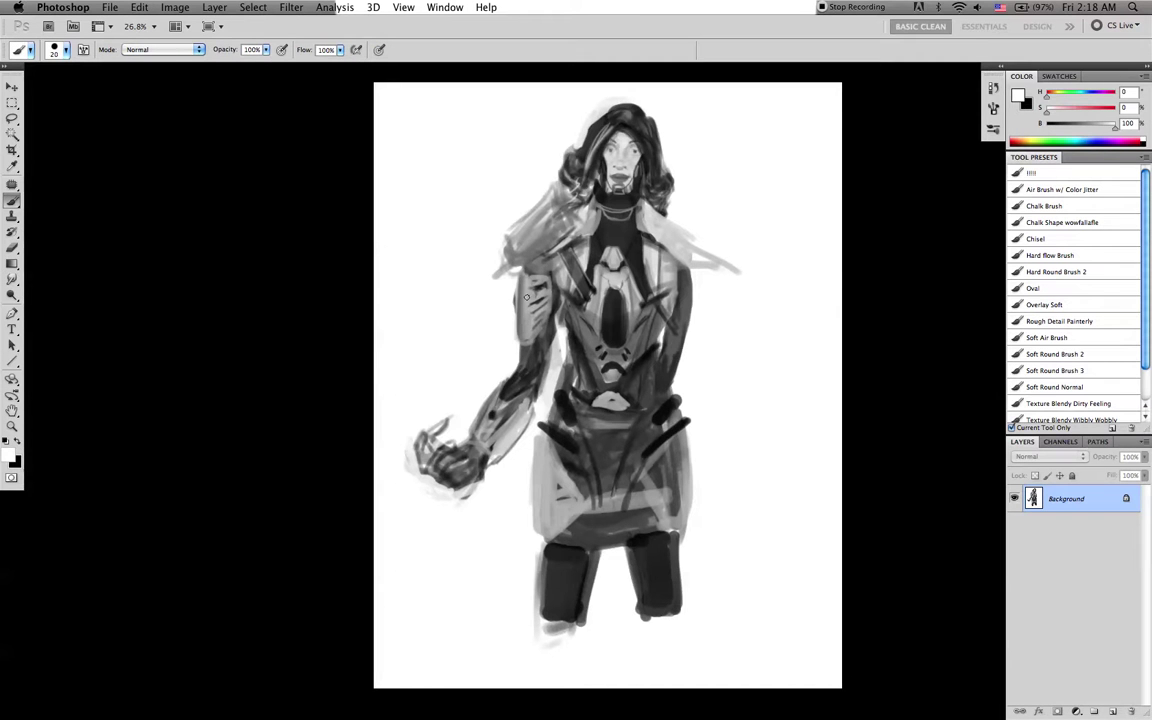
key("bracketleft")
key("bracketleft")
key("x")
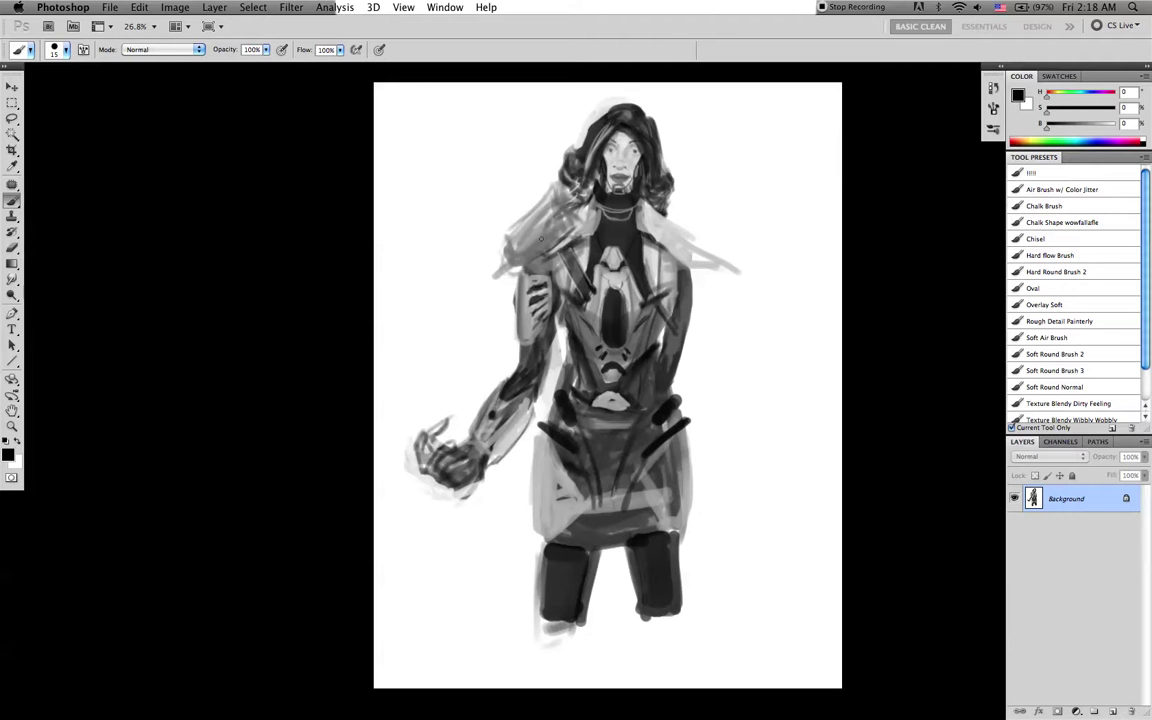
key("x")
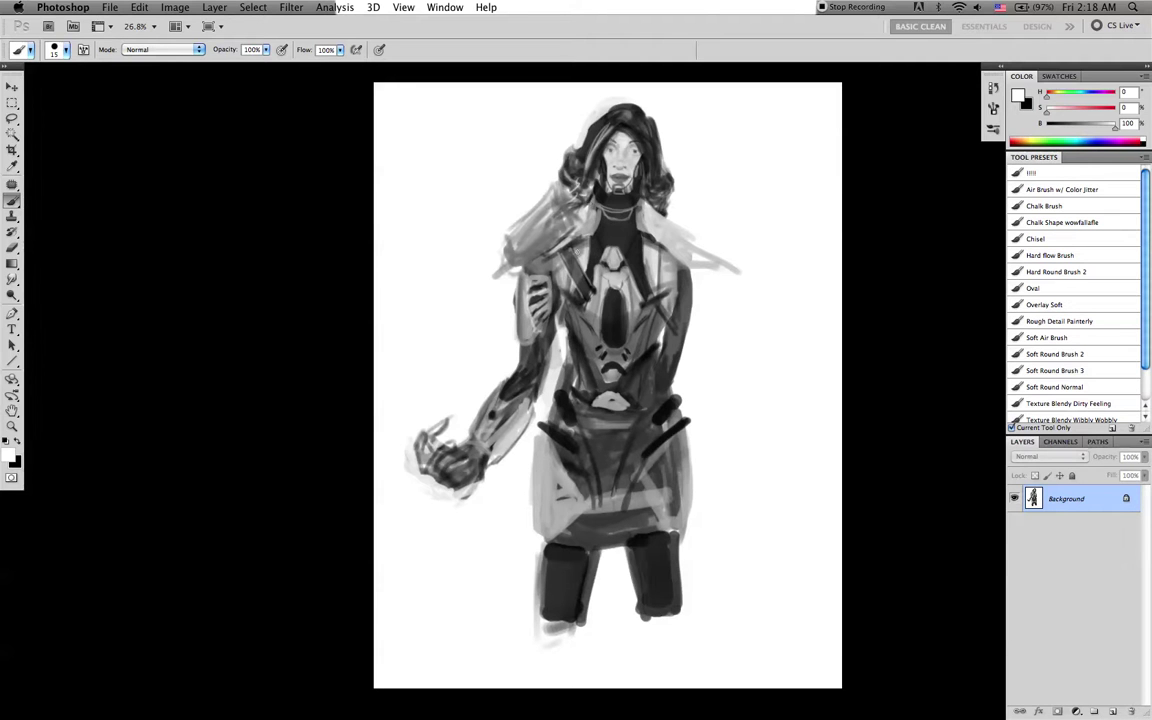
Paint a small light gray plate at the elbow of the outstretched arm with a 30 px brush
key("x")
key("bracketright")
left_click(508, 397, "alt")
left_click_drag(508, 393, 522, 384)
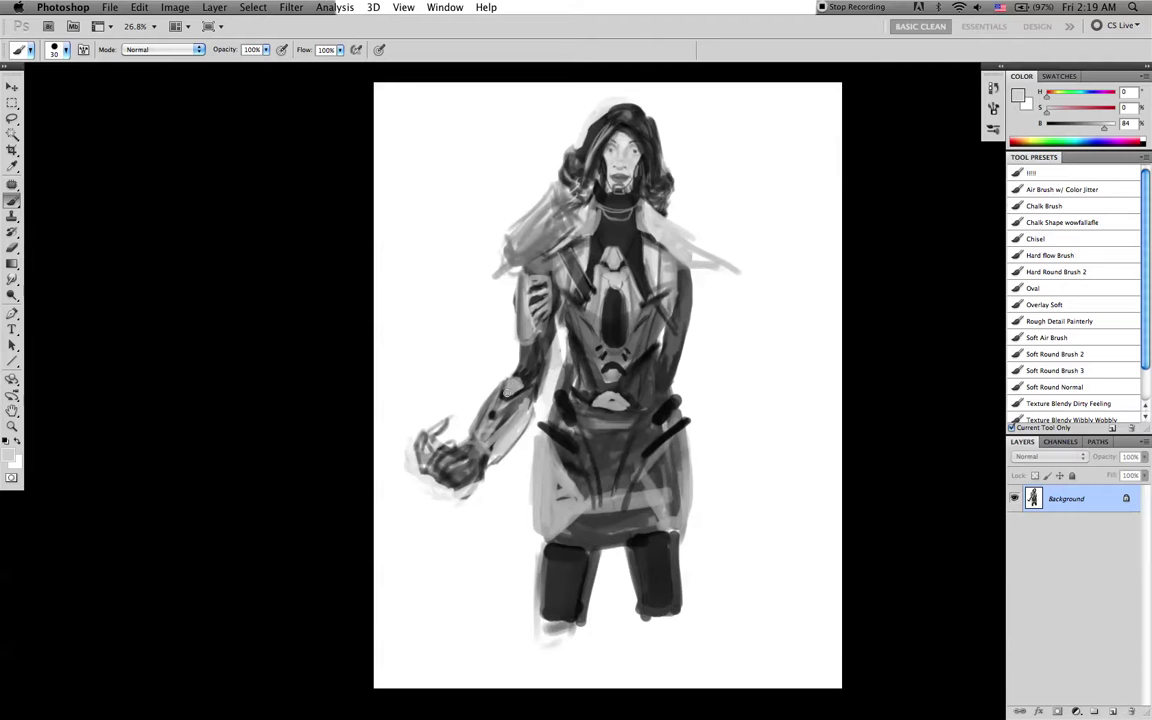
Rework the waist beside the lowered arm in sampled 29% gray at 20 px and the nearby hip pad in black at 35 px
key("d")
key("bracketleft")
left_click(655, 363, "alt")
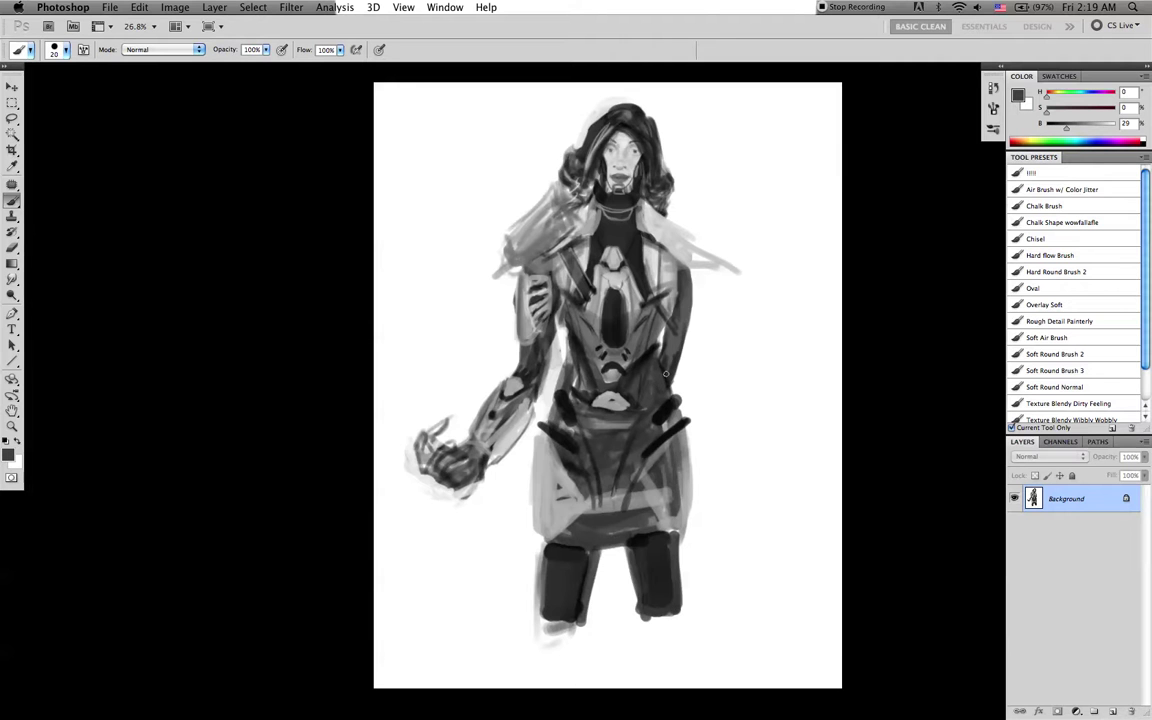
key("d")
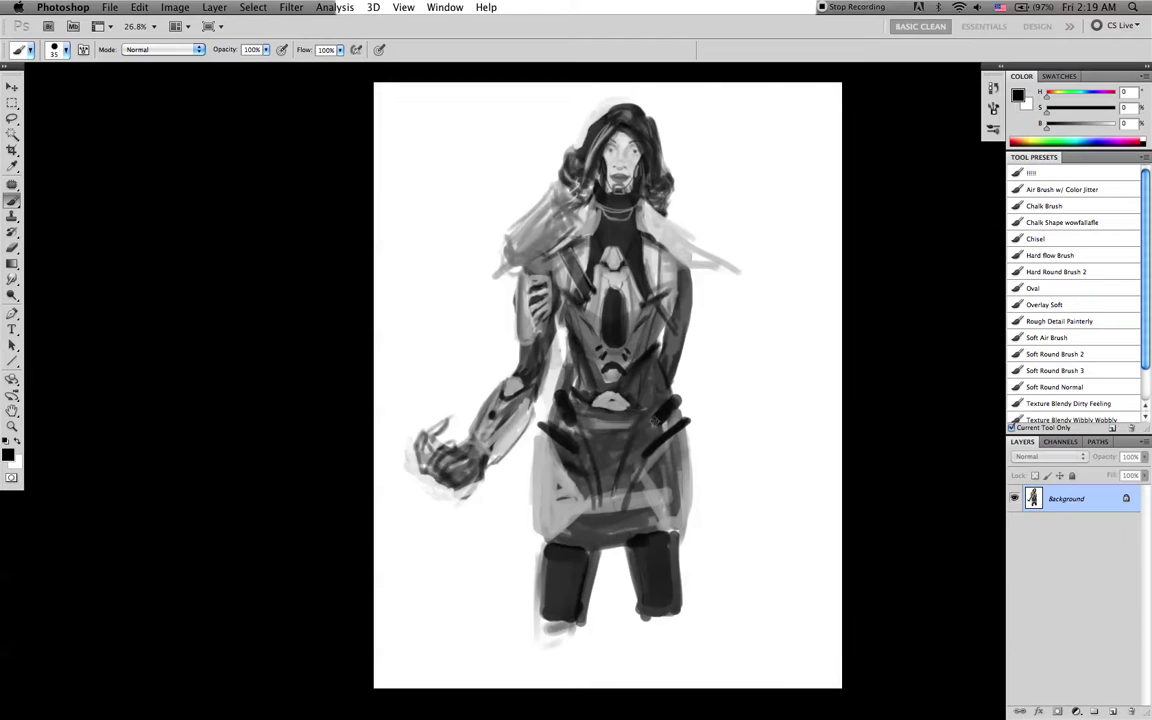
Flip the canvas horizontally and extend the shoulder collar up toward the hair in sampled light gray at 30 px
key("ctrl+shift+h")
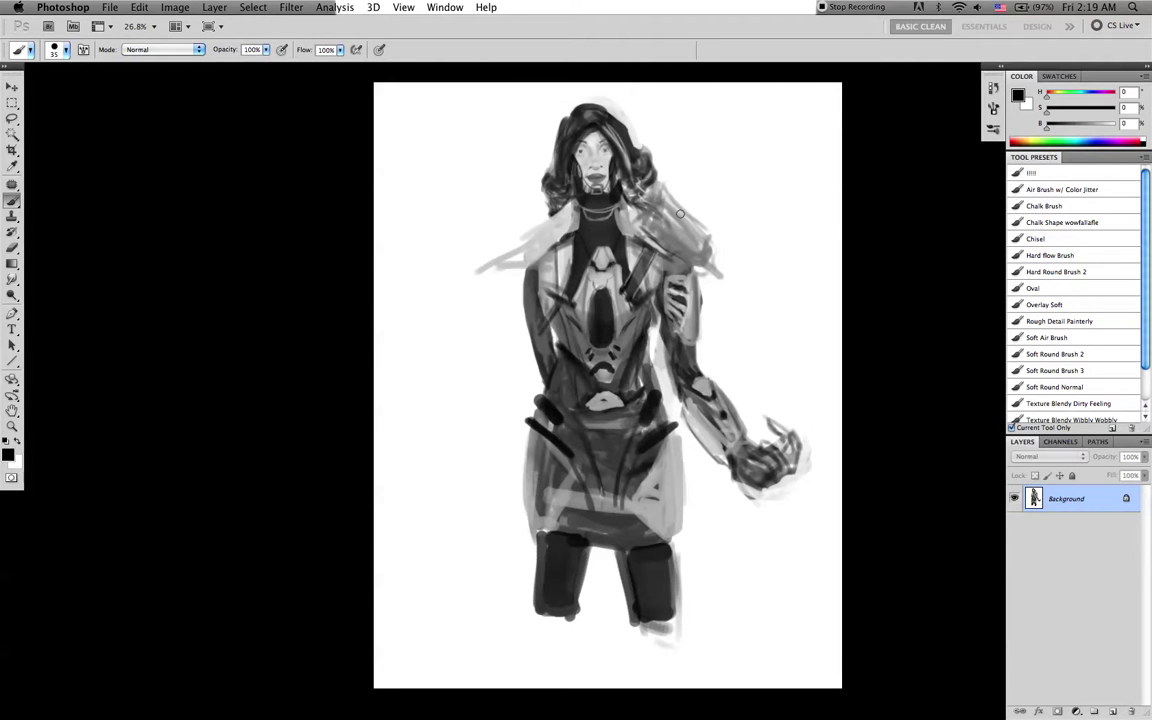
key("bracketleft")
left_click(660, 180, "alt")
left_click(670, 190, "alt")
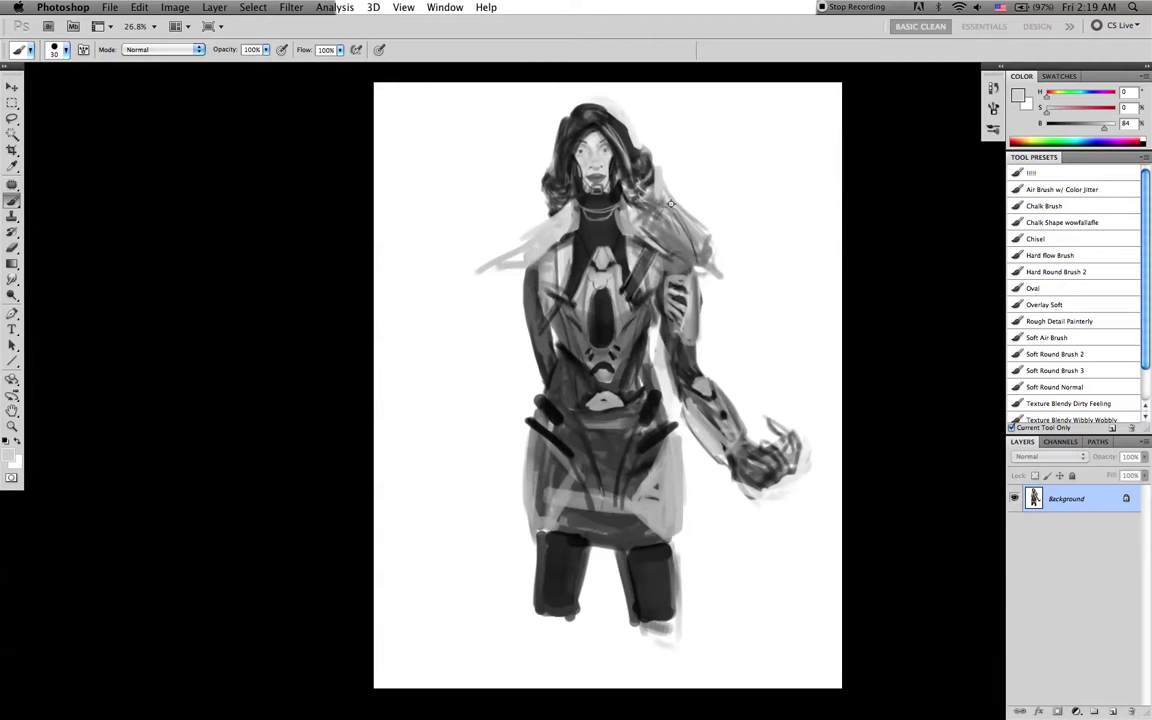
left_click(672, 200, "alt")
Line the collar flap's edge in black at 20 px and smudge its surface at 50 px, 40% strength
key("d")
key("bracketleft")
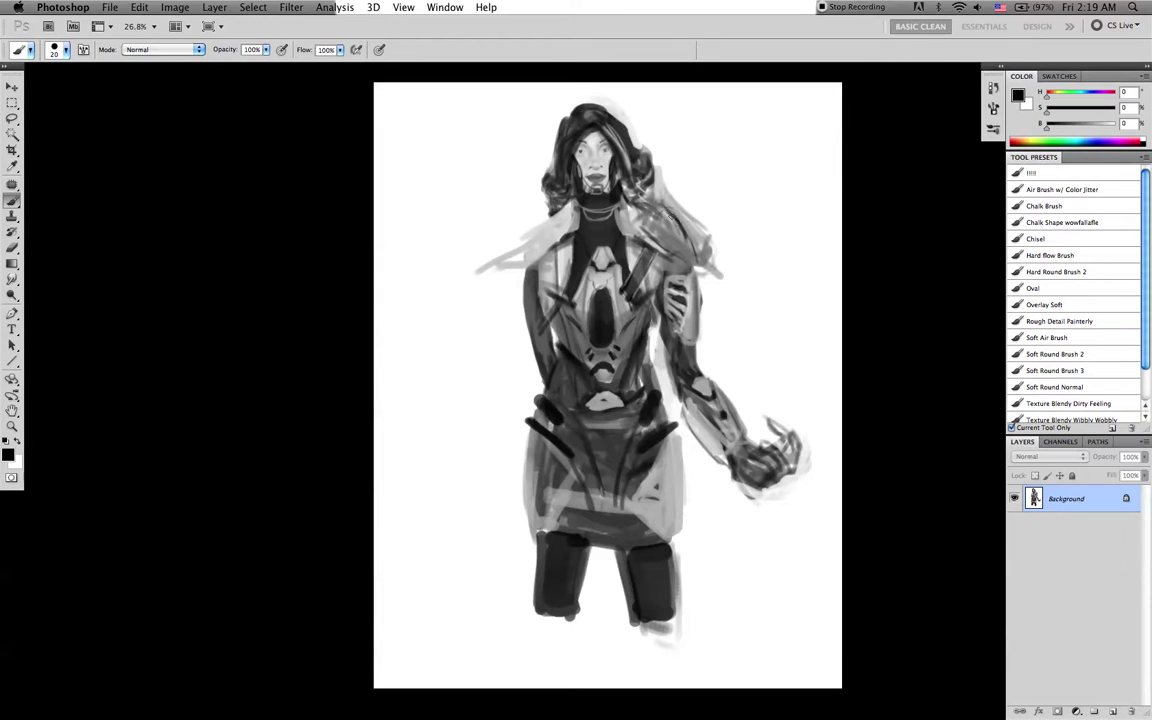
key("r")
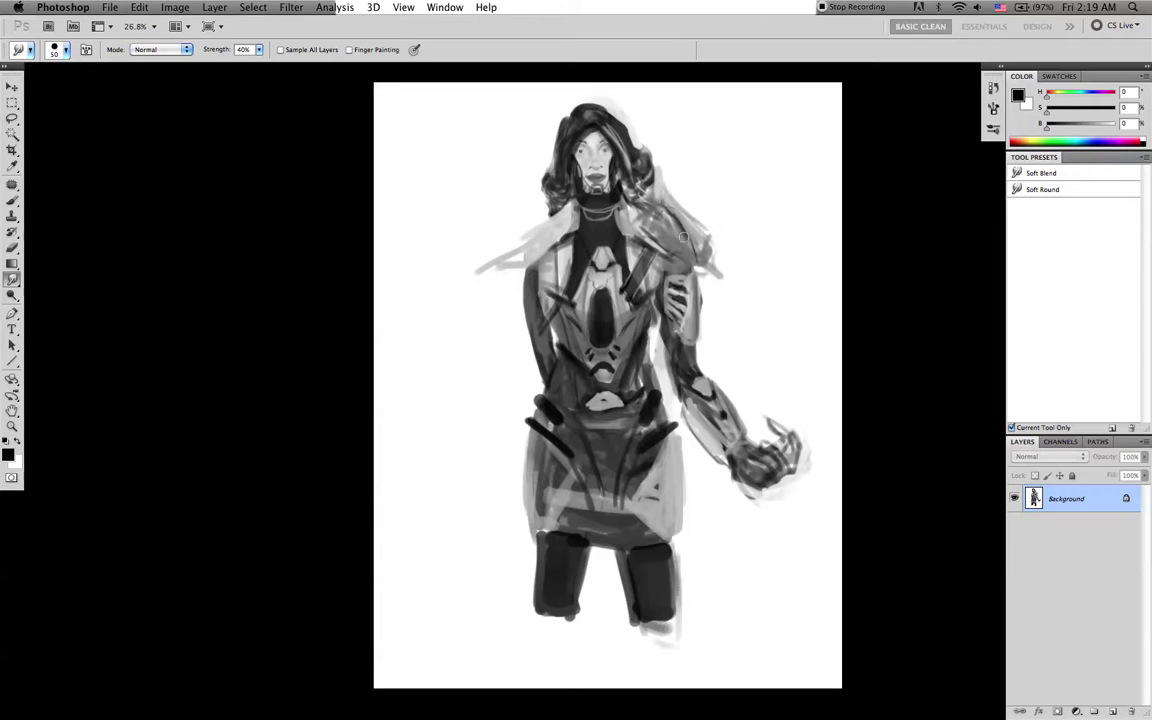
key("b")
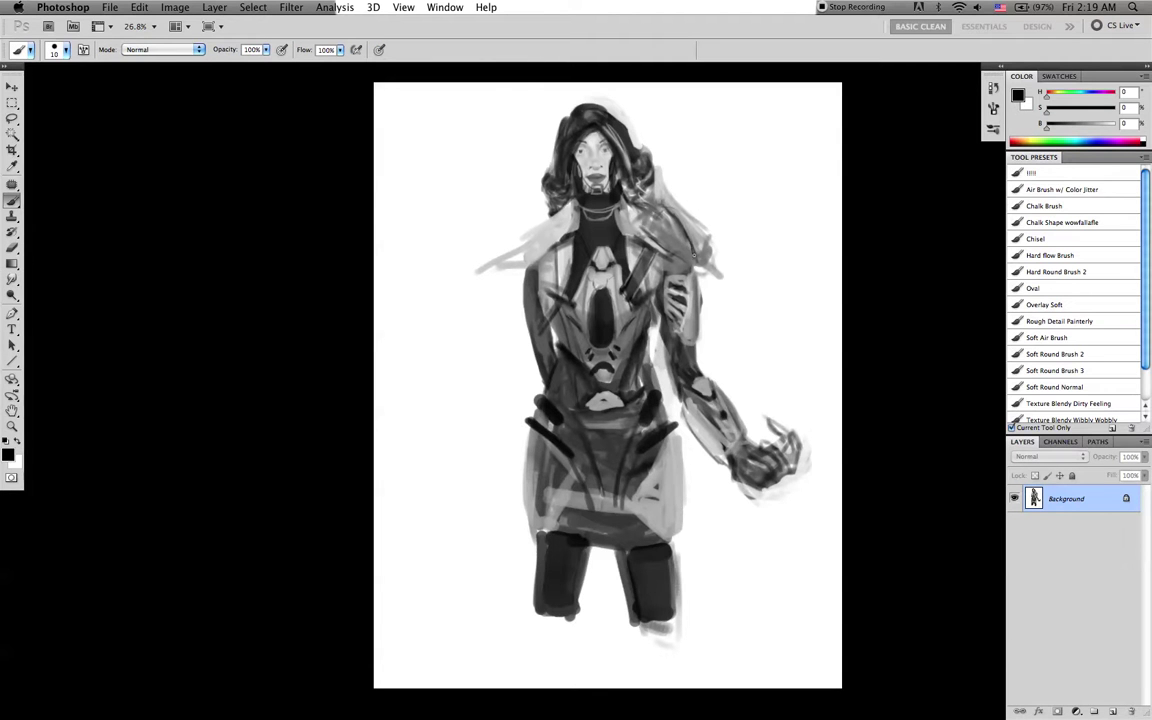
Extend the collar flap's outer tip past the shoulder in sampled 69% gray with a 40 to 45 px brush
left_click(669, 198, "alt")
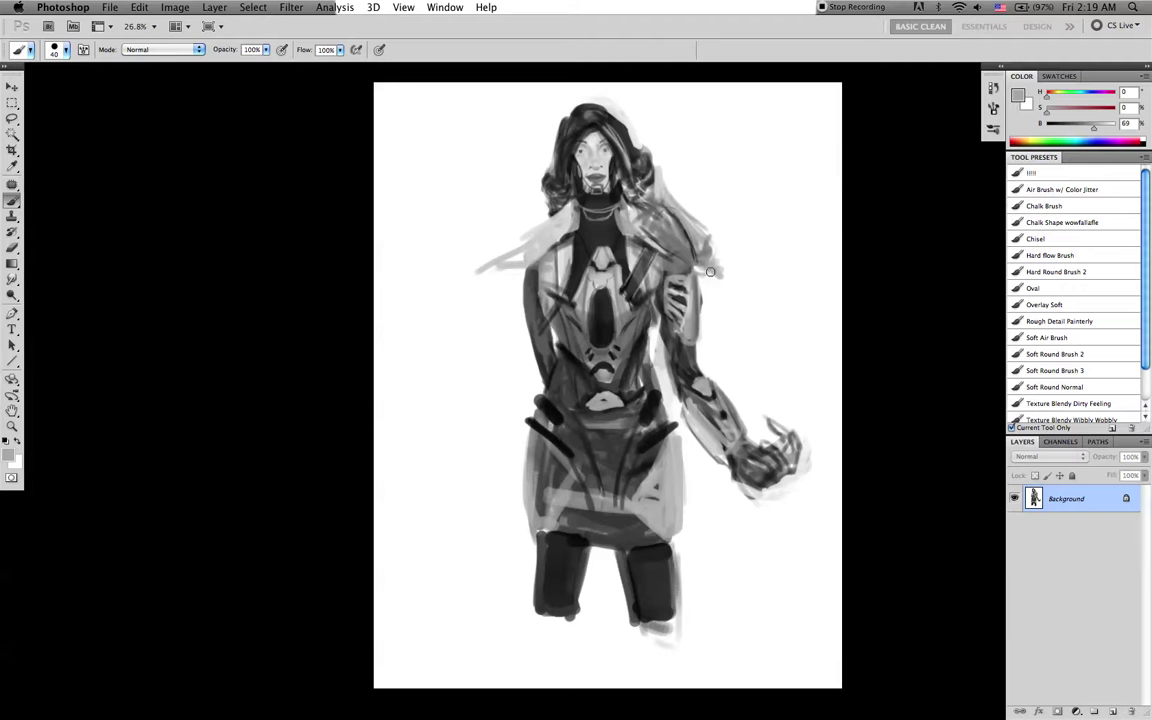
key("bracketright")
left_click_drag(708, 243, 740, 260)
Sketch the lines of a diagonal strap from the shoulder across the chest in black, stepping back through the latest strokes
key("d")
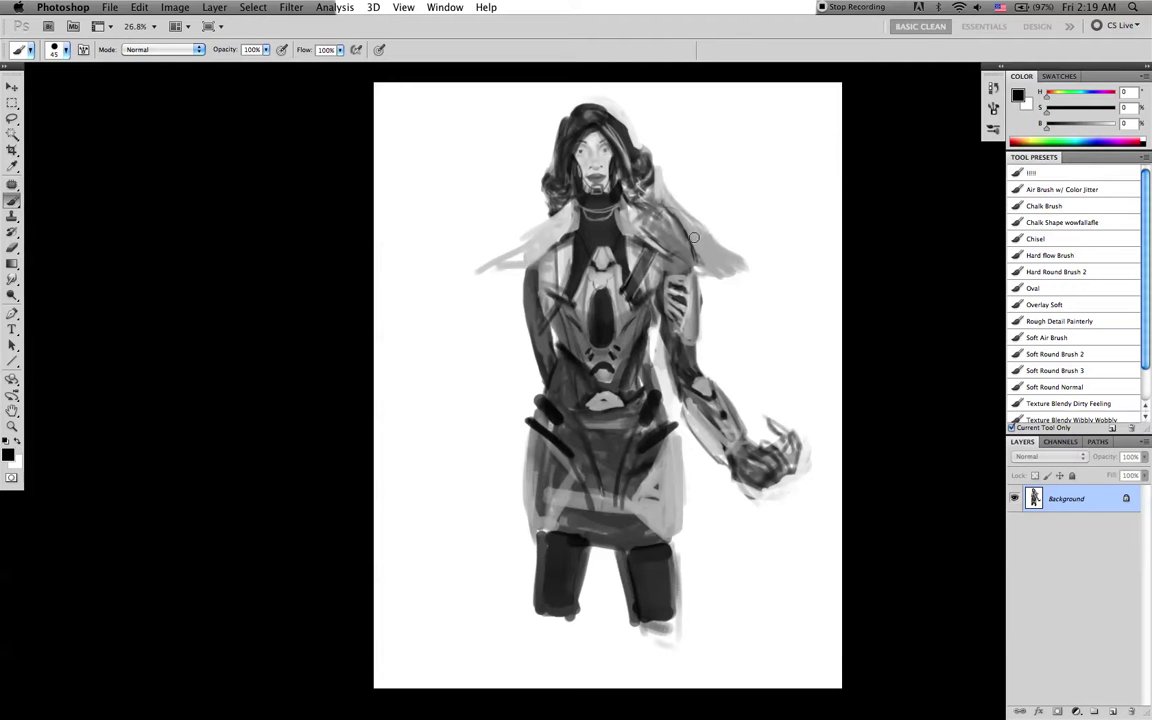
left_click_drag(704, 228, 637, 308)
left_click_drag(720, 240, 664, 275)
left_click_drag(548, 312, 532, 333)
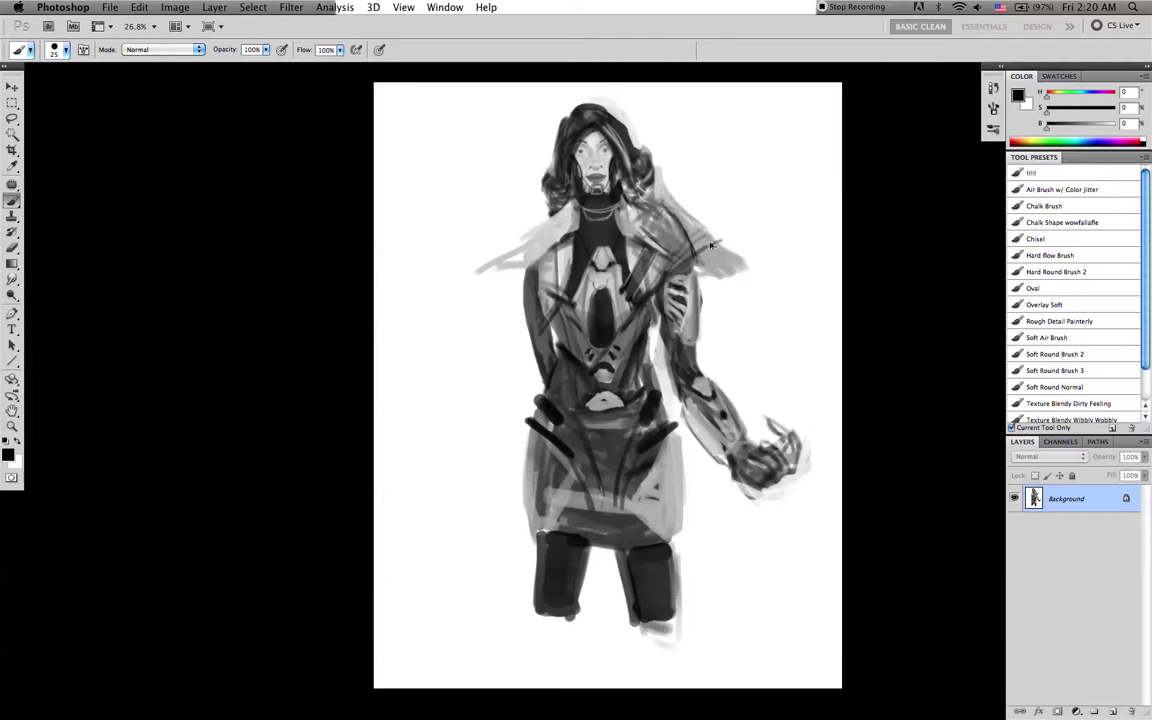
key("super+alt+z")
key("super+alt+z")
key("super+alt+z")
key("super+shift+z")
key("super+shift+z")
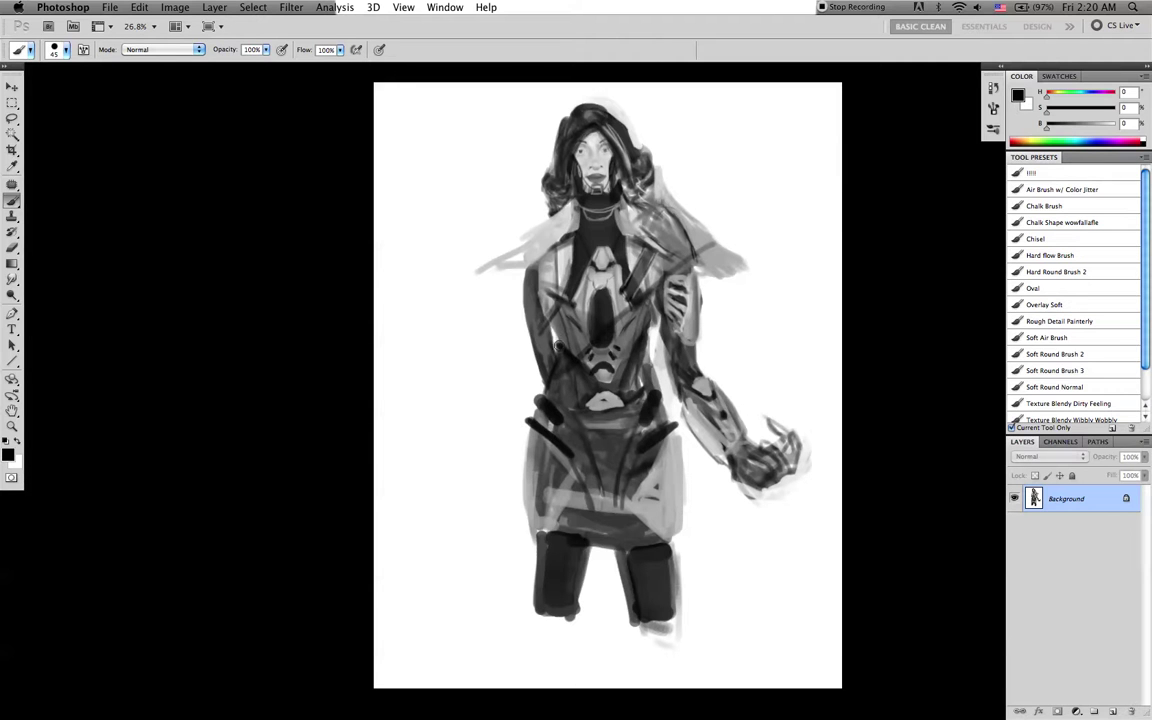
Block in the diagonal strap from the shoulder across the chest to the opposite waist in black at 45 px
left_click_drag(551, 280, 634, 212)
mouse_move(697, 241)
left_mouse_down()
mouse_move(705, 230)
mouse_move(664, 260)
mouse_move(689, 214)
mouse_move(713, 250)
mouse_move(700, 259)
left_mouse_up()
mouse_move(640, 305)
left_mouse_down()
mouse_move(560, 350)
mouse_move(541, 386)
left_mouse_up()
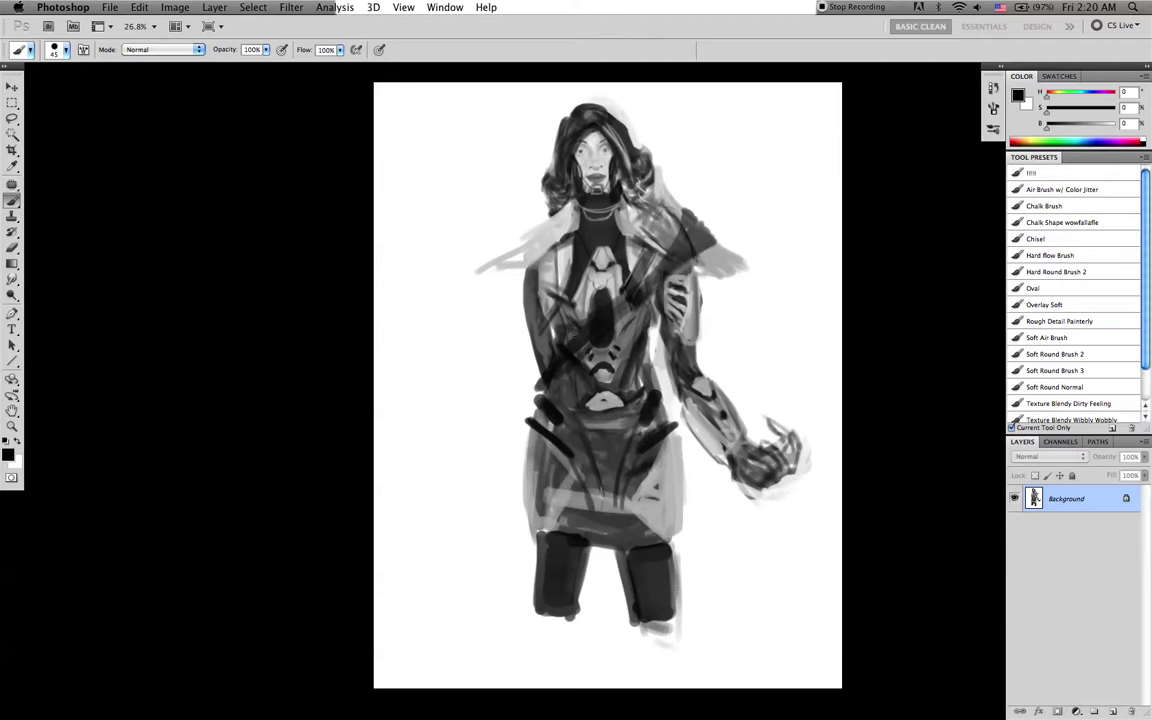
left_click_drag(644, 287, 615, 315)
left_click(695, 246, "alt")
left_click_drag(689, 247, 603, 323)
key("super+z")
Paint the strap from shoulder to hip in sampled 39% gray at 45 px and add black fold lines starting at 10 px
left_click(686, 248, "alt")
left_click_drag(692, 223, 628, 305)
left_click(580, 343, "shift")
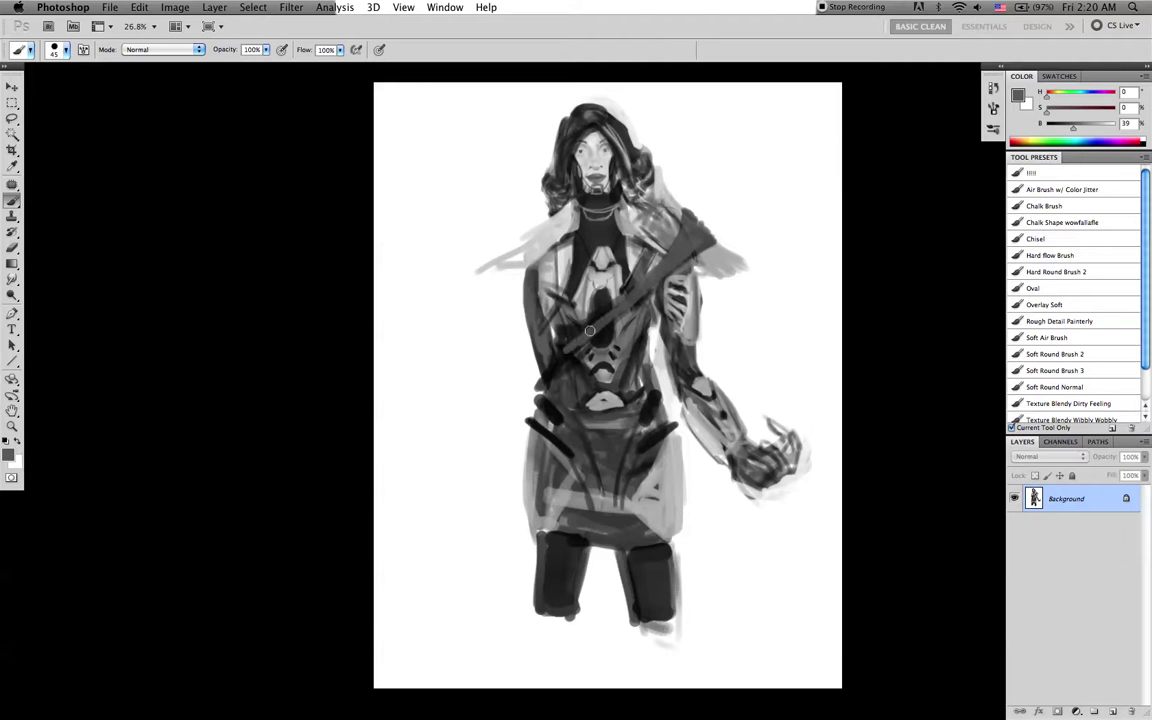
mouse_move(578, 345)
left_mouse_down()
mouse_move(541, 382)
mouse_move(638, 296)
mouse_move(610, 310)
left_mouse_up()
key("d")
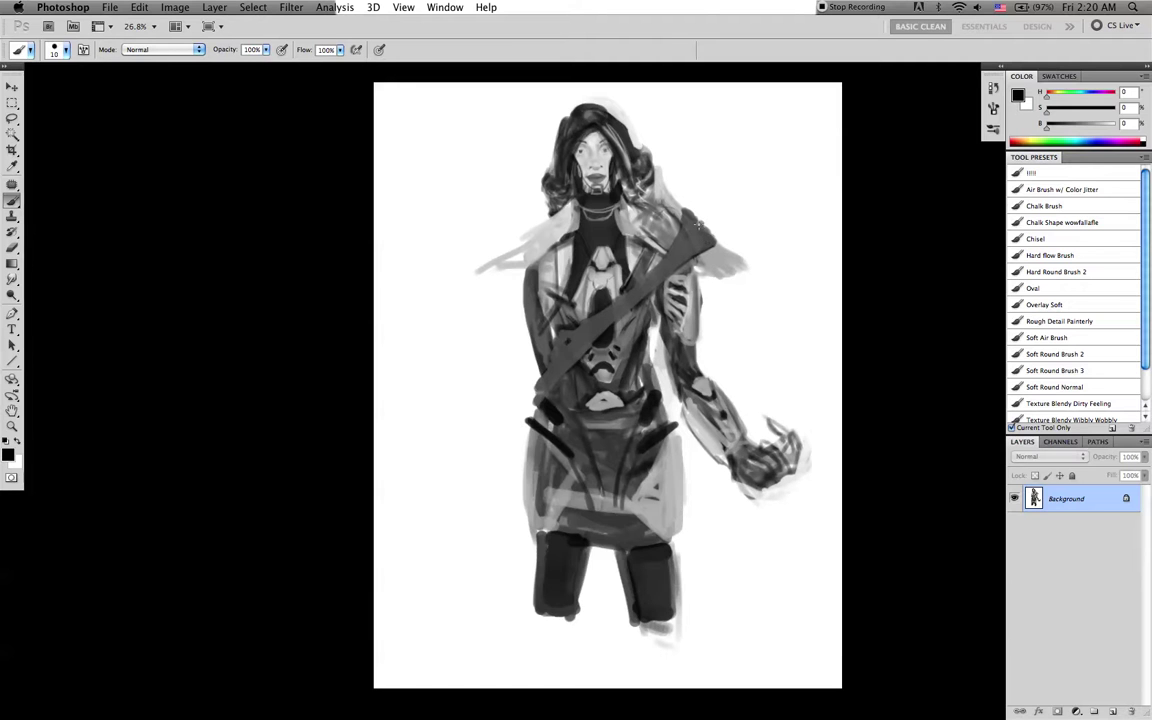
key("bracketright")
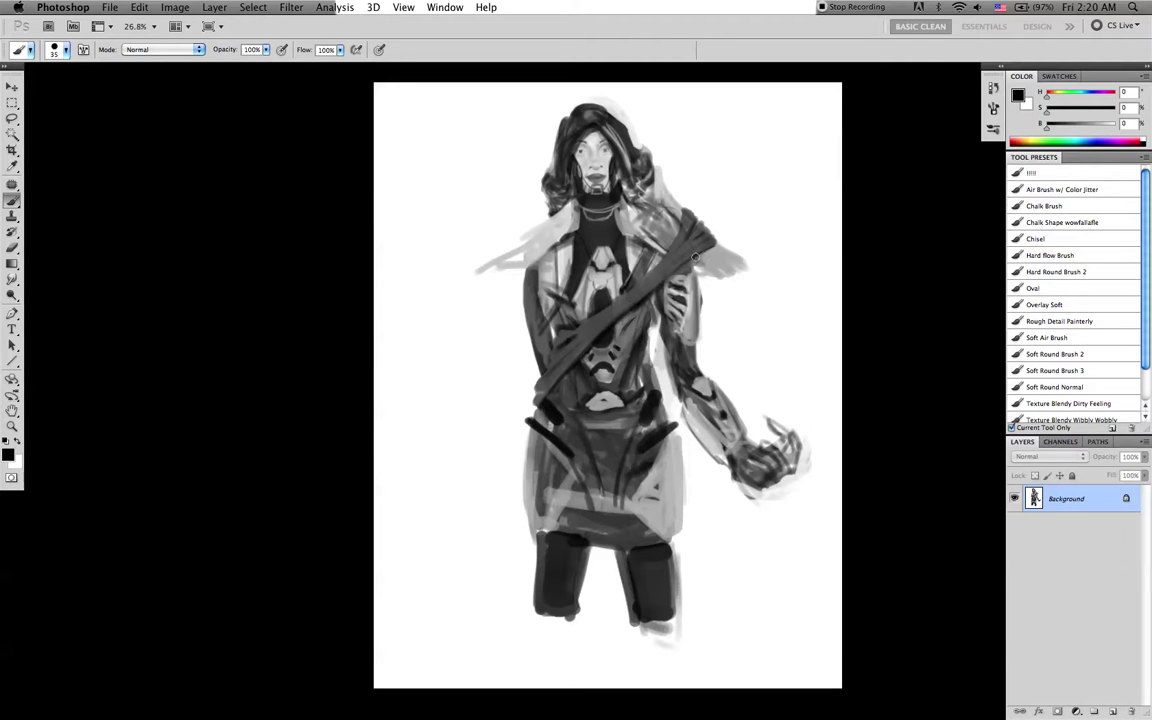
Mirror the canvas and touch up the strap and nearby lapel with sampled 40% gray at 30 px and black at 25 px
key("super+shift+h")
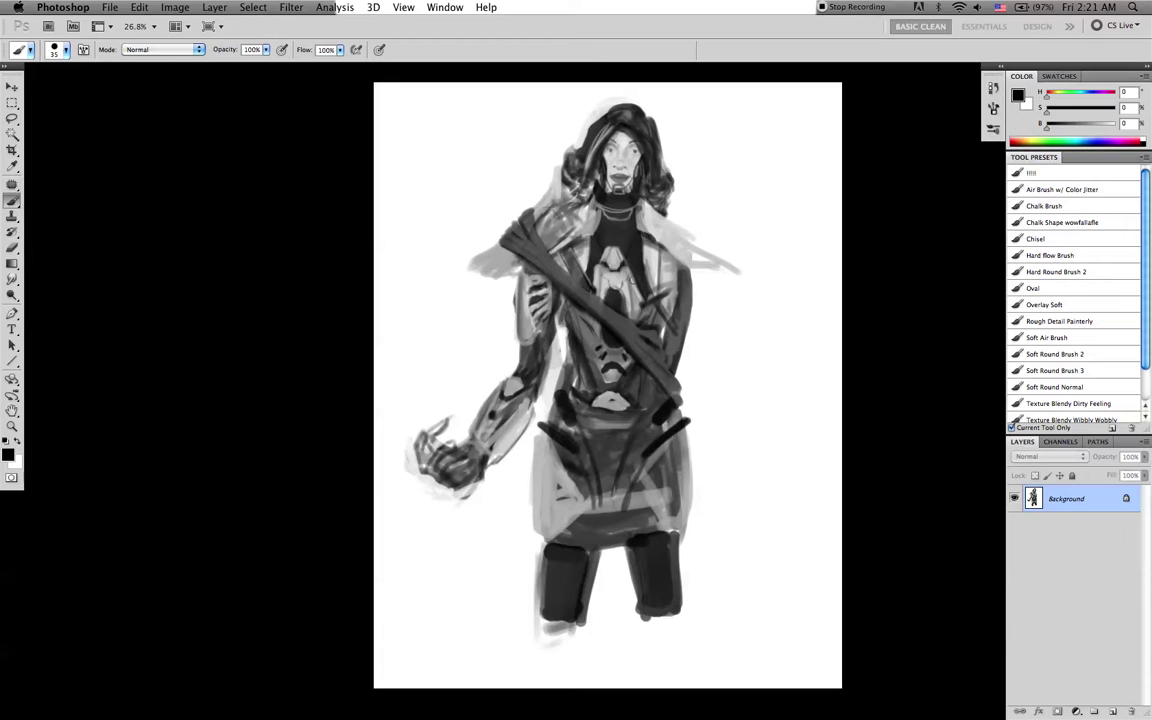
left_click(518, 237, "alt")
left_click(522, 245, "alt")
left_click(580, 260, "alt")
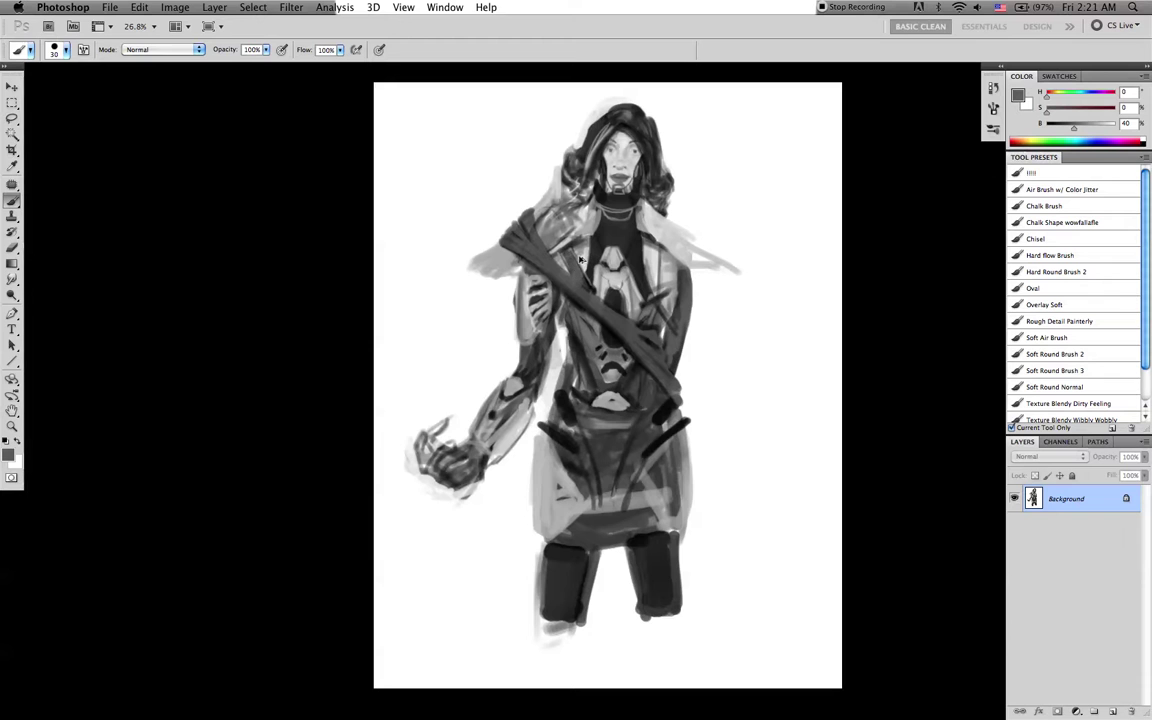
left_click(621, 254, "alt")
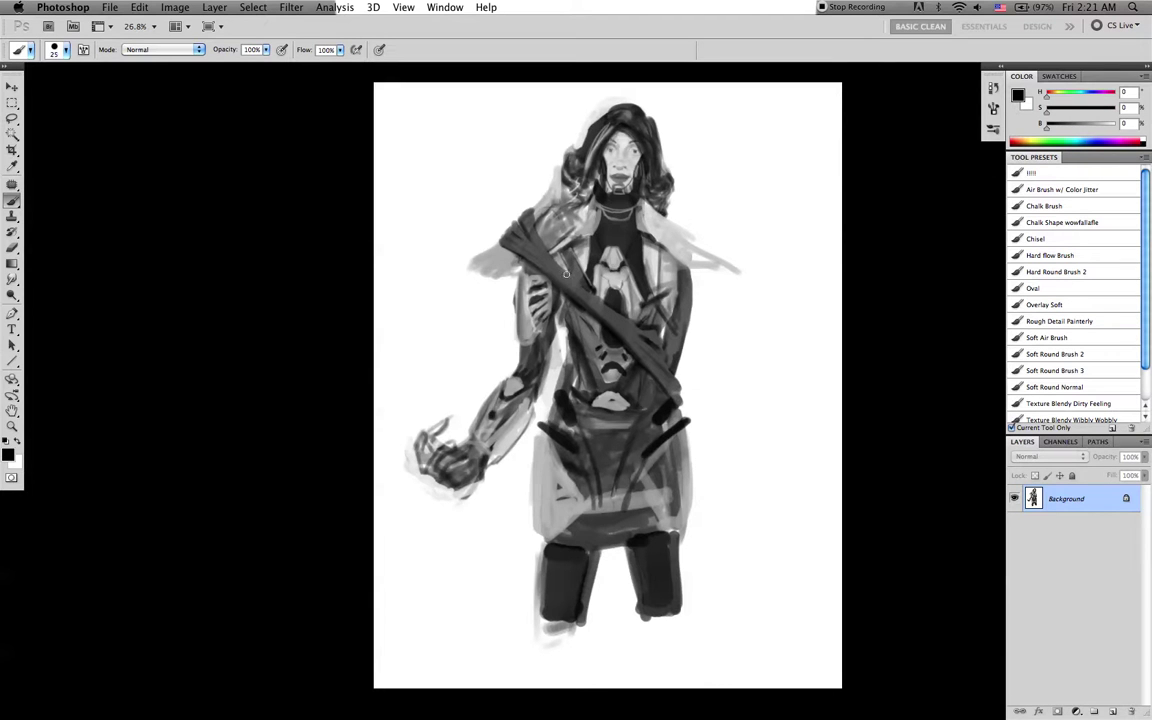
Darken the strap's shoulder end in black with a 50 px brush
key("bracketleft")
key("bracketright")
key("bracketright")
key("bracketright")
key("bracketright")
key("bracketright")
key("bracketright")
key("bracketleft")
left_click_drag(519, 221, 503, 243)
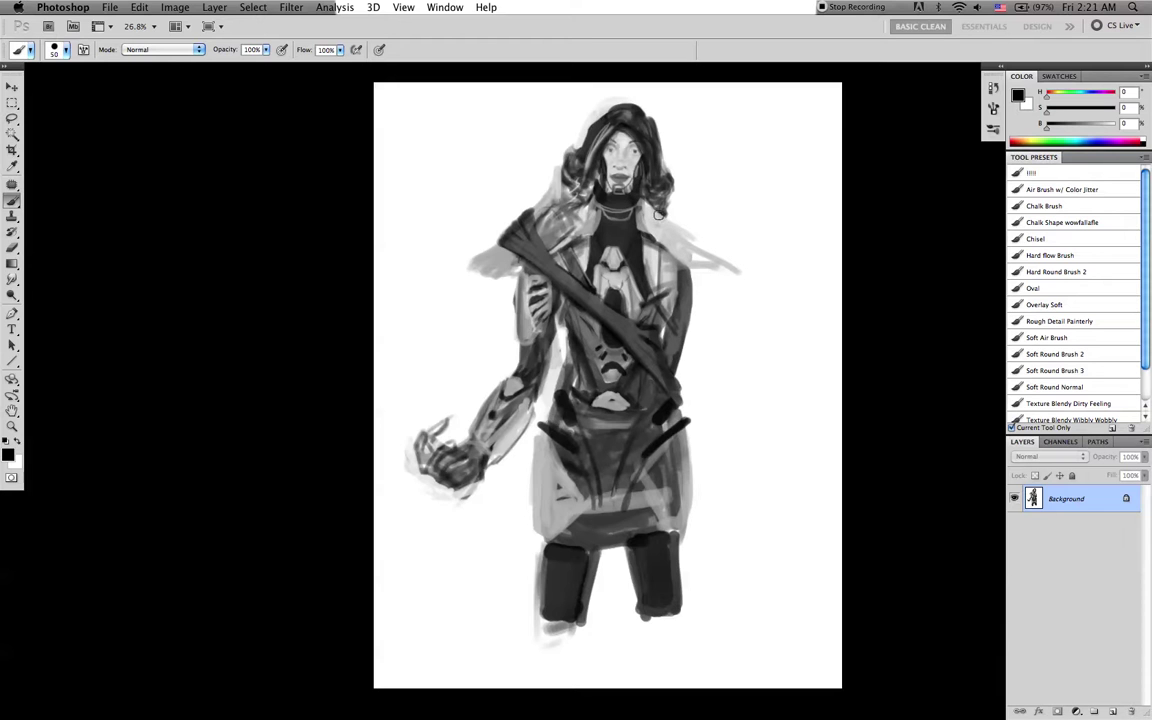
Define the lapel edge beside the strap in black at 20 px and blend it with a 50 px Smudge at 40% strength
key("x")
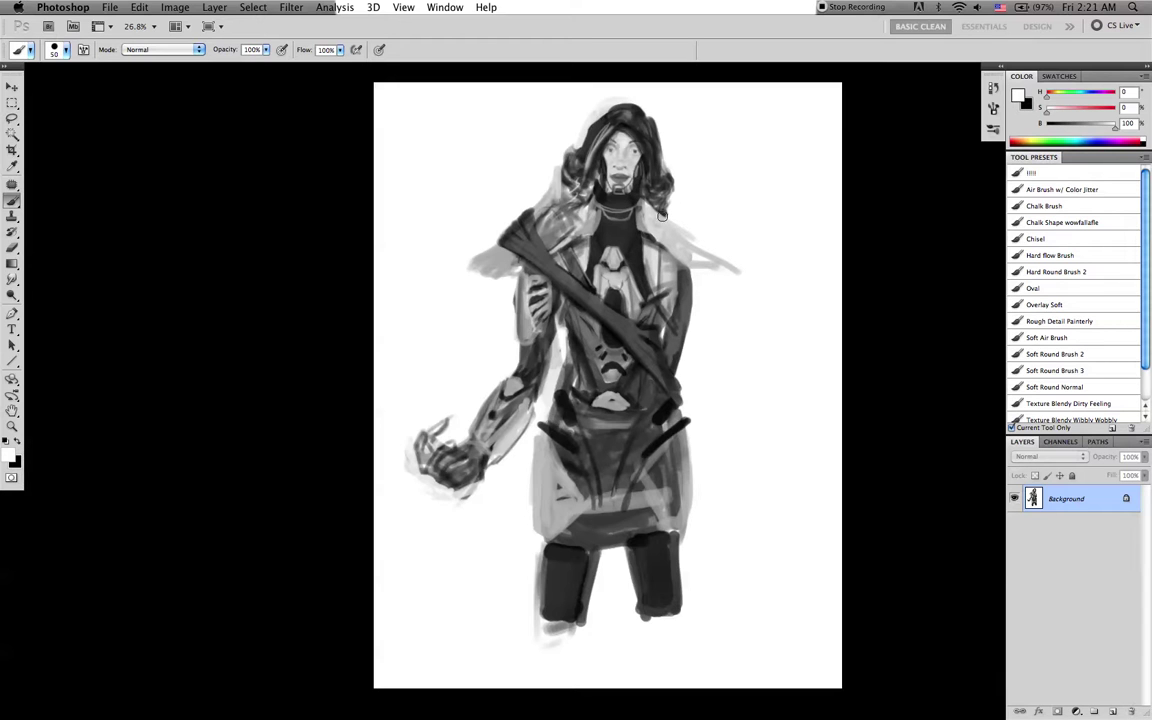
key("bracketleft")
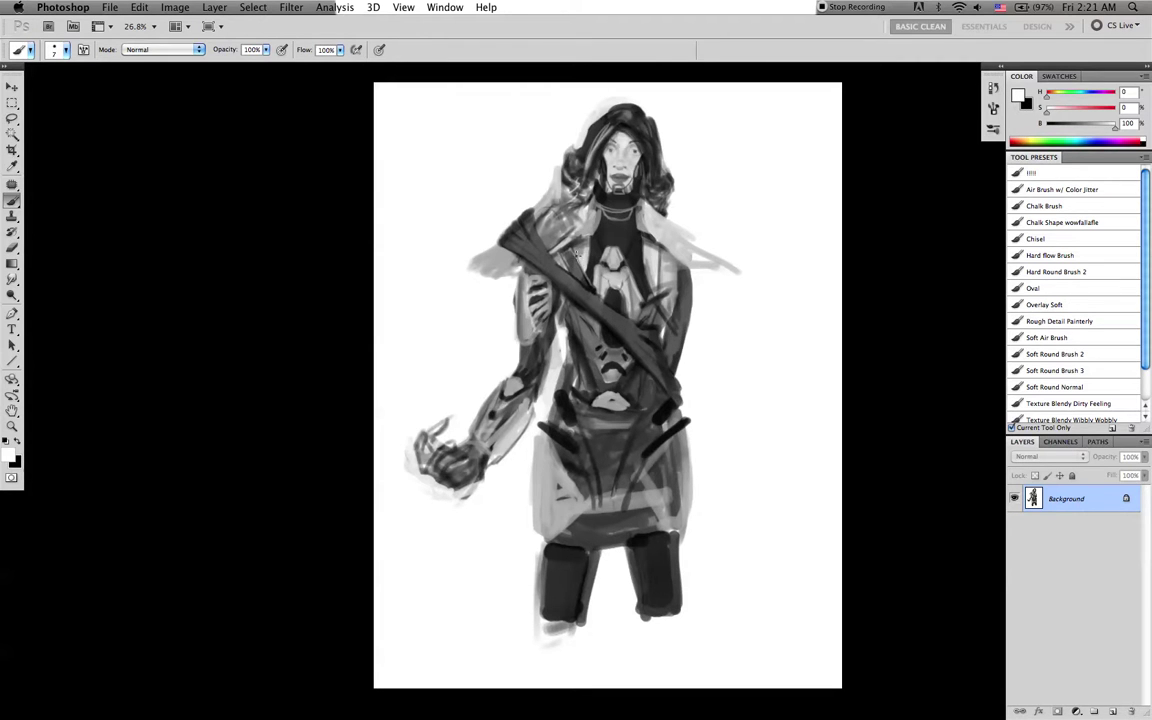
key("x")
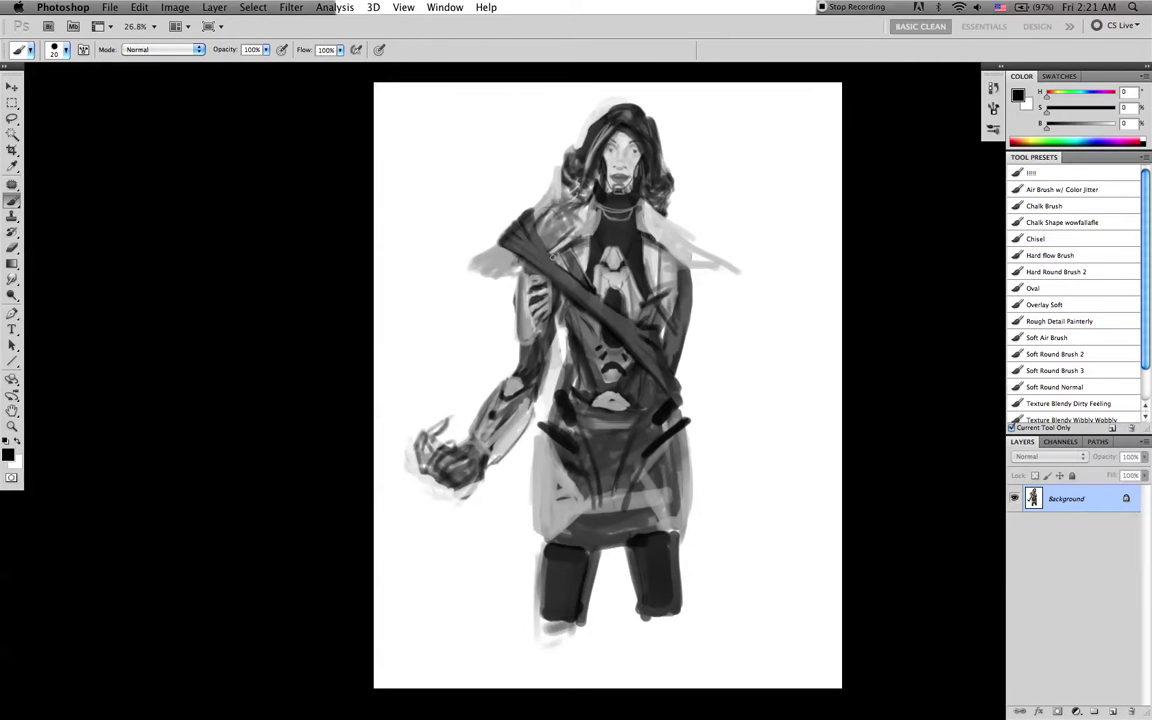
key("bracketright")
key("r")
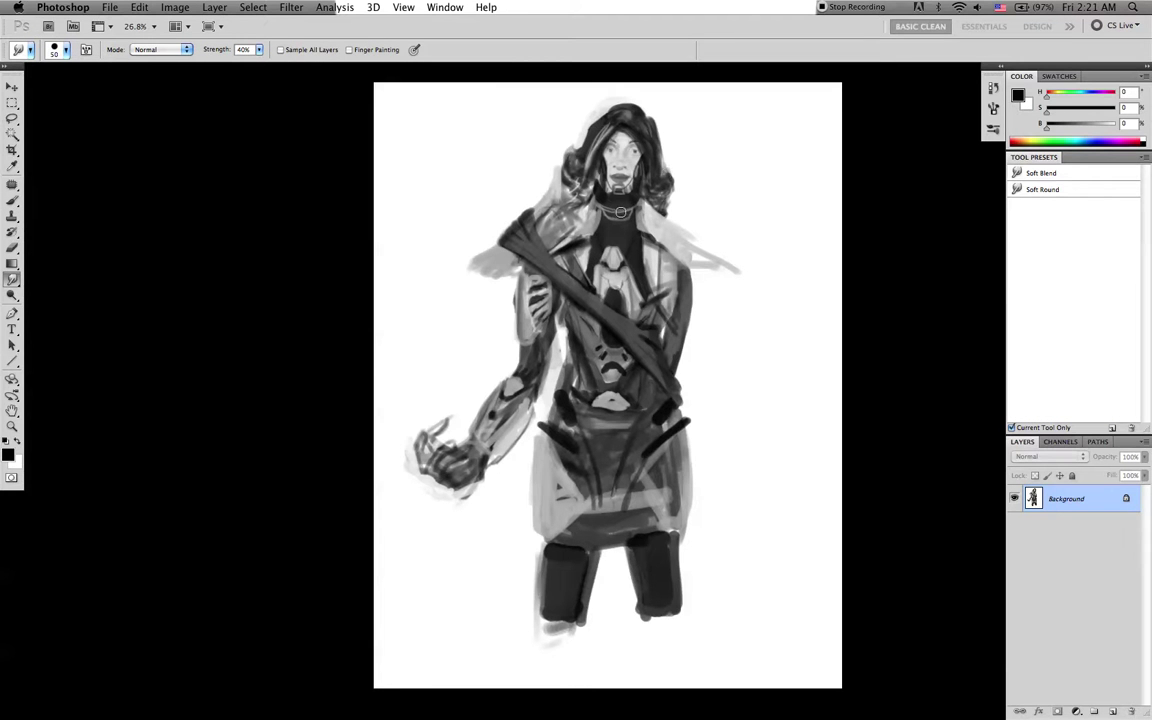
key("b")
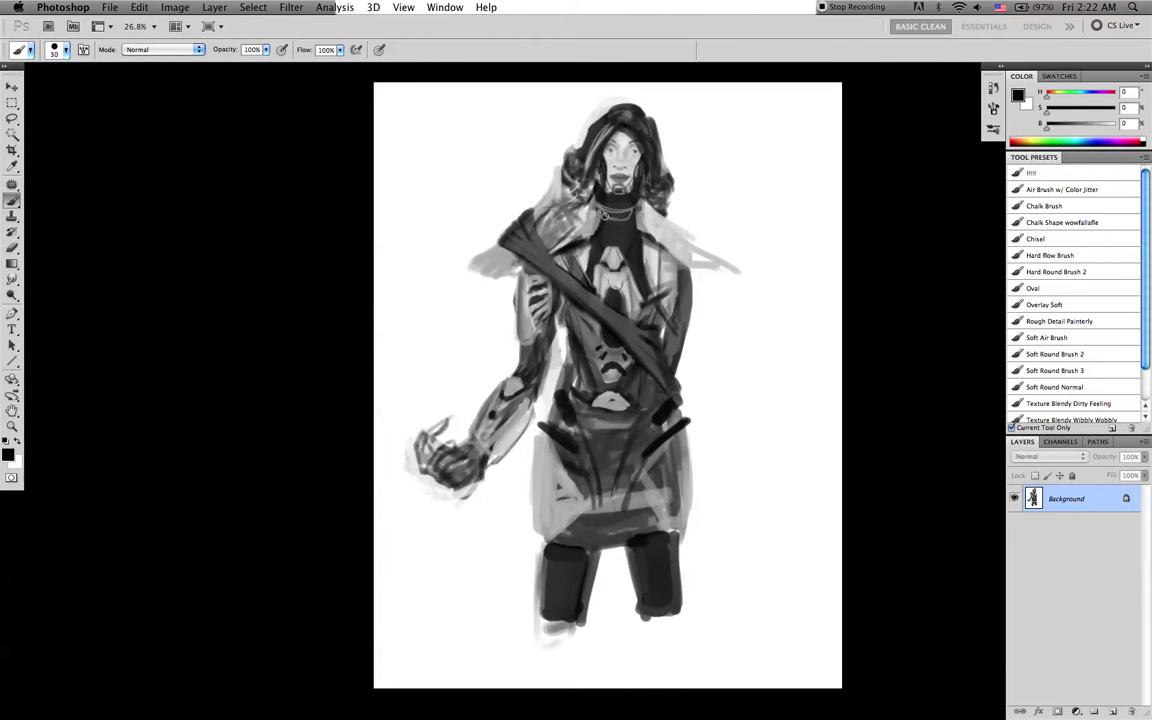
Paint gray V-shaped collar pieces at the base of the neck in 71 to 74% gray at 40 to 45 px and refine their edges
left_click(598, 232, "alt")
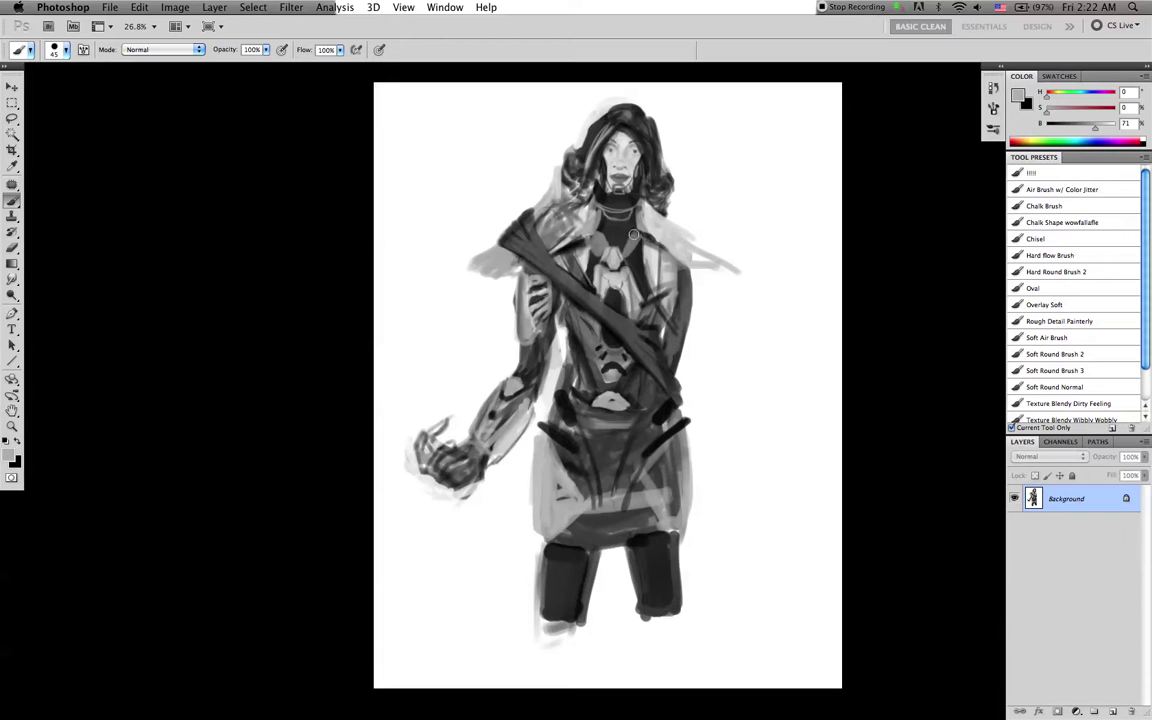
key("d")
key("bracketleft")
key("bracketleft")
key("bracketright")
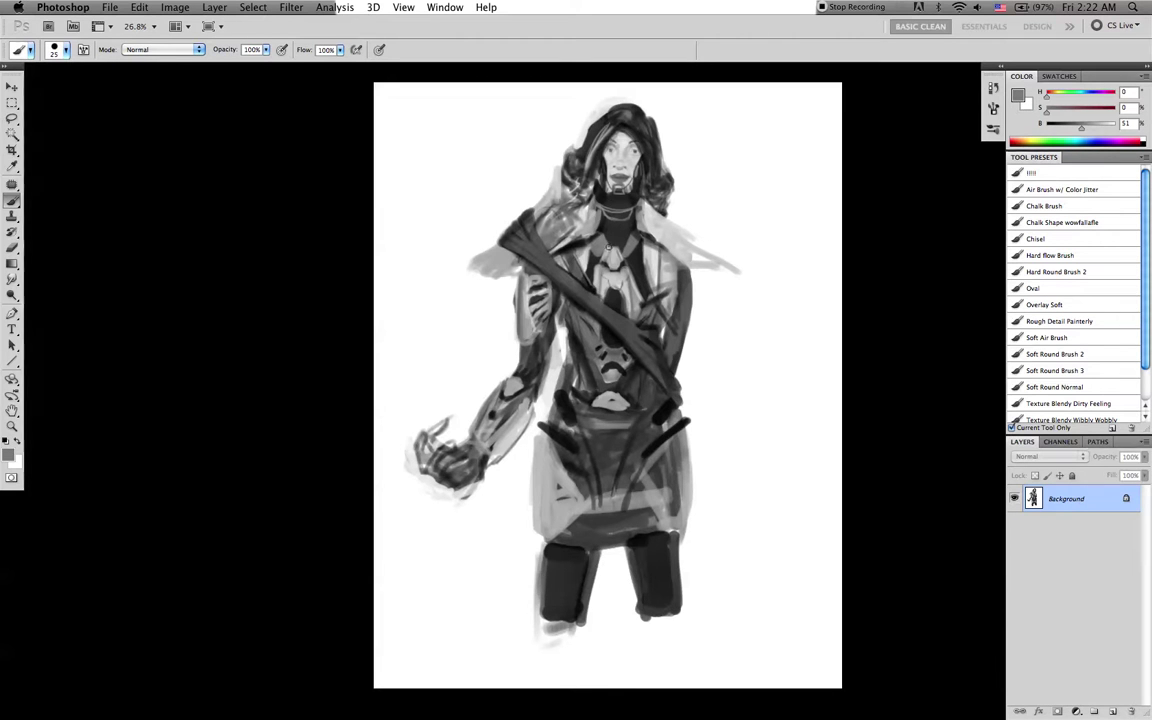
key("x")
key("bracketleft")
left_click(606, 244, "alt")
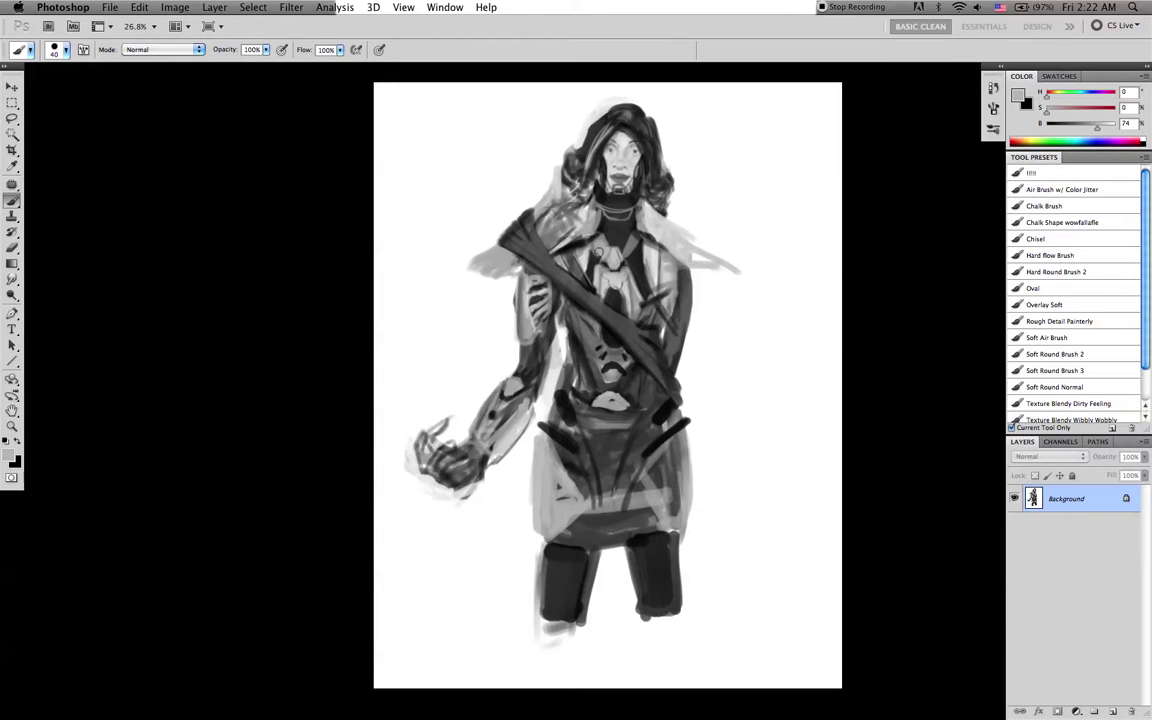
key("d")
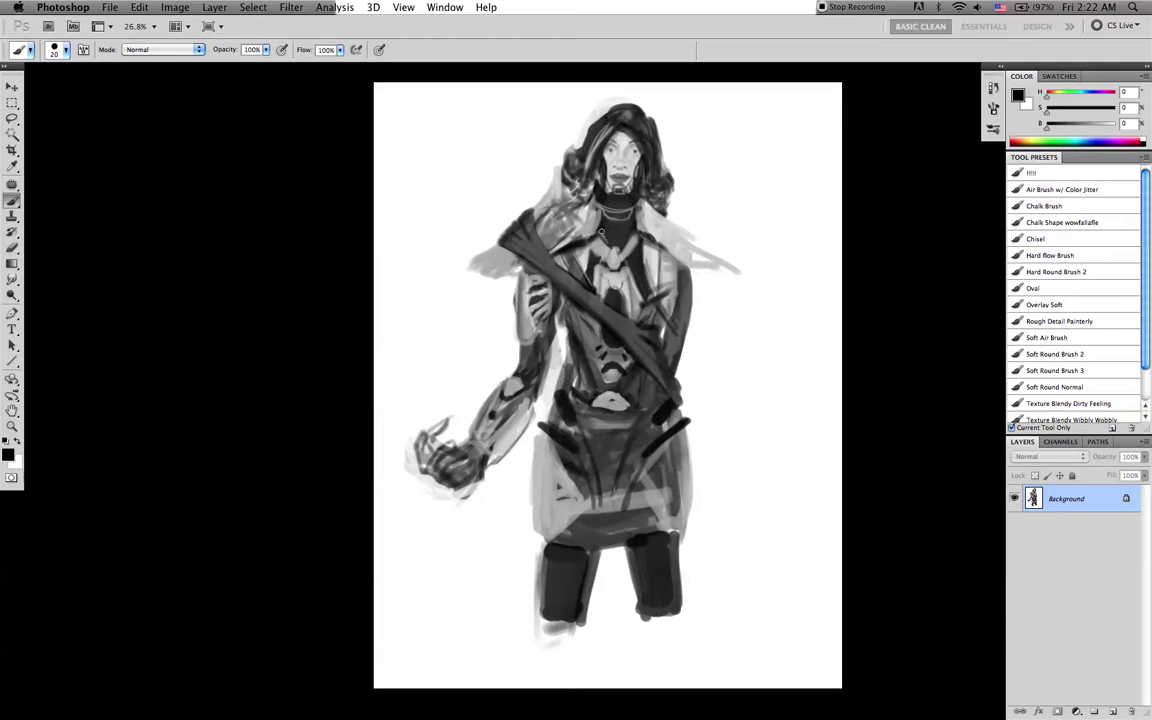
Add white highlights to the chest gem and the abdominal plate below the strap with a 10 to 20 px brush
key("x")
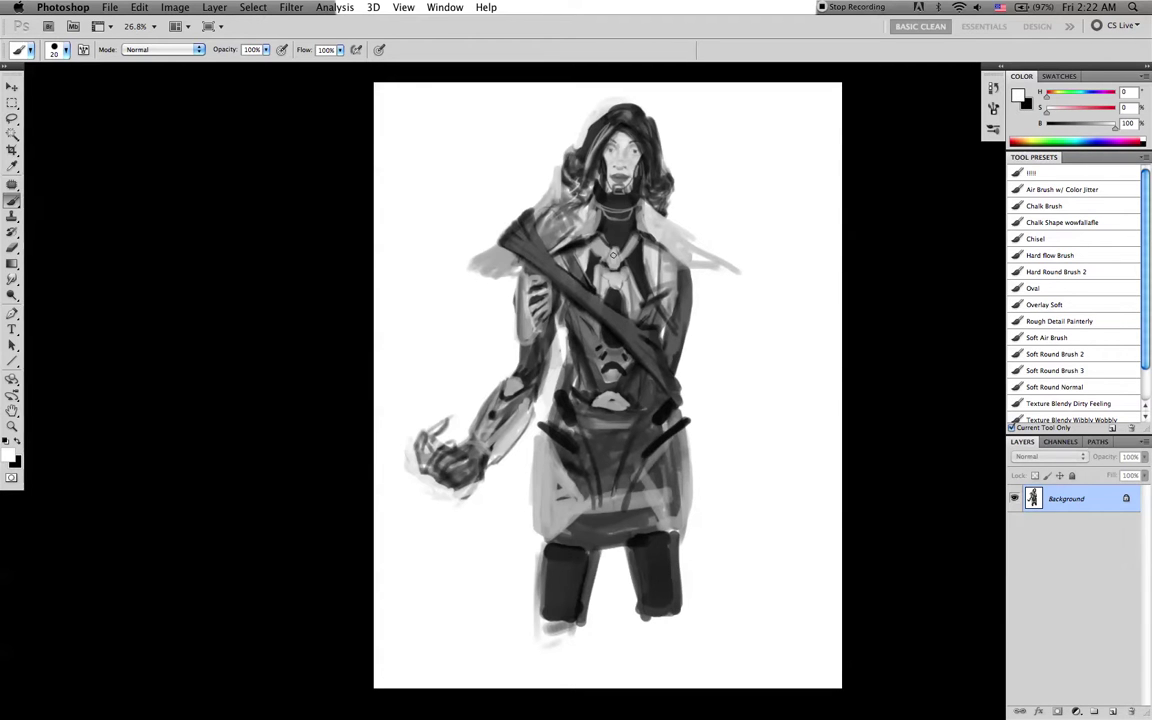
key("bracketleft")
key("x")
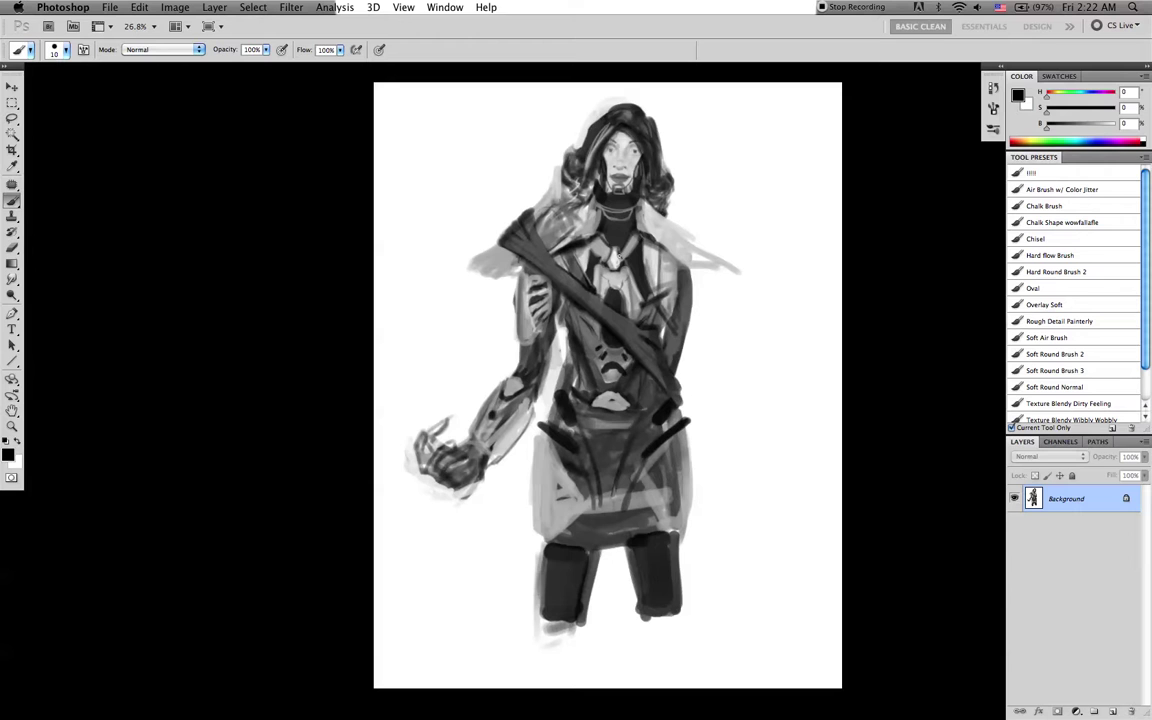
key("x")
key("bracketleft")
key("bracketright")
key("bracketright")
key("bracketright")
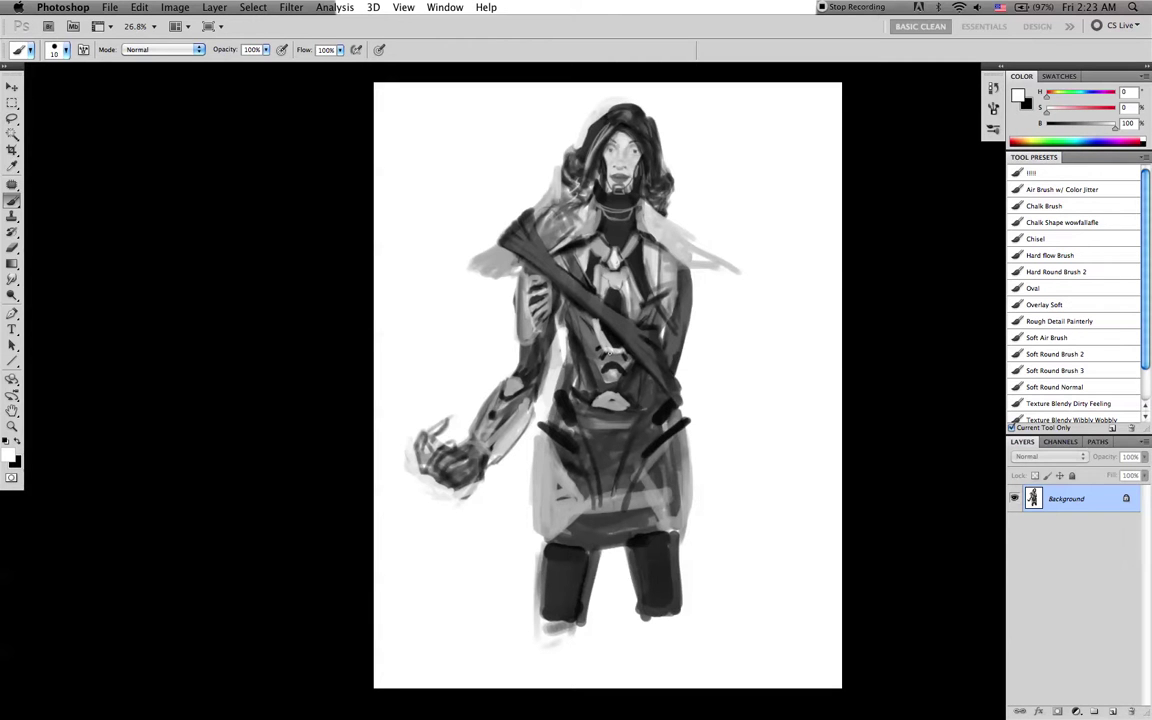
Tone down the abdominal plate highlights with sampled 83% gray at 15 px and 47% gray at 25 px, blending with Smudge at 40% strength
left_click(603, 339, "alt")
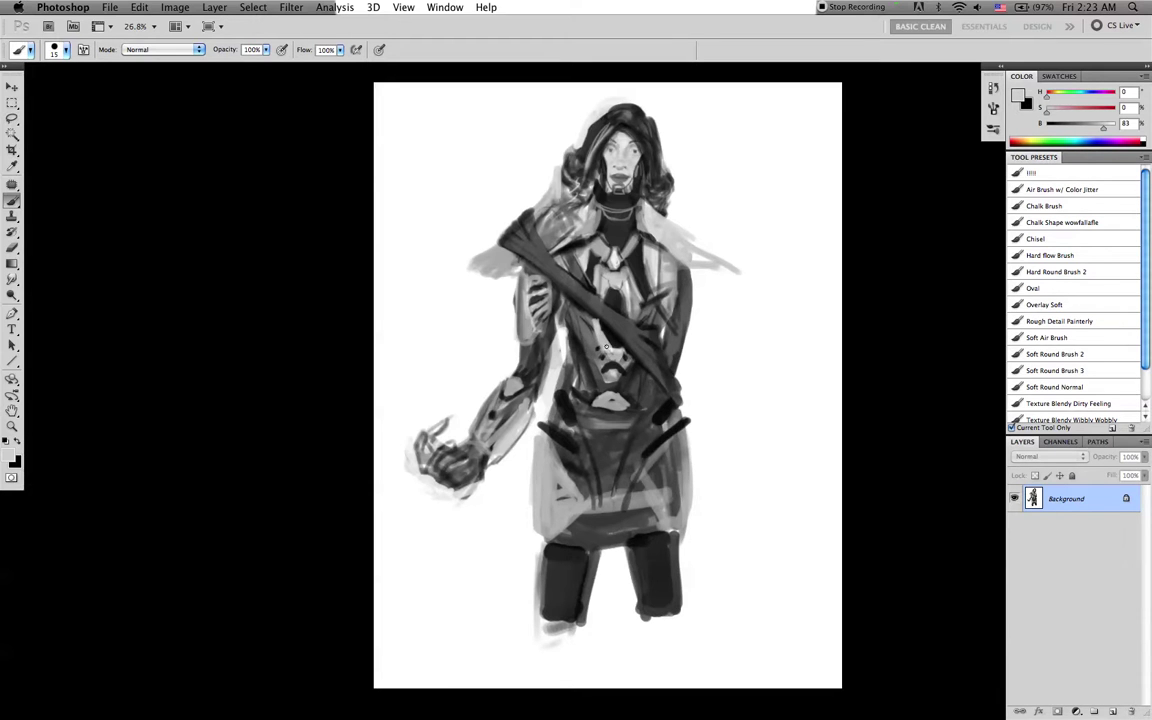
key("r")
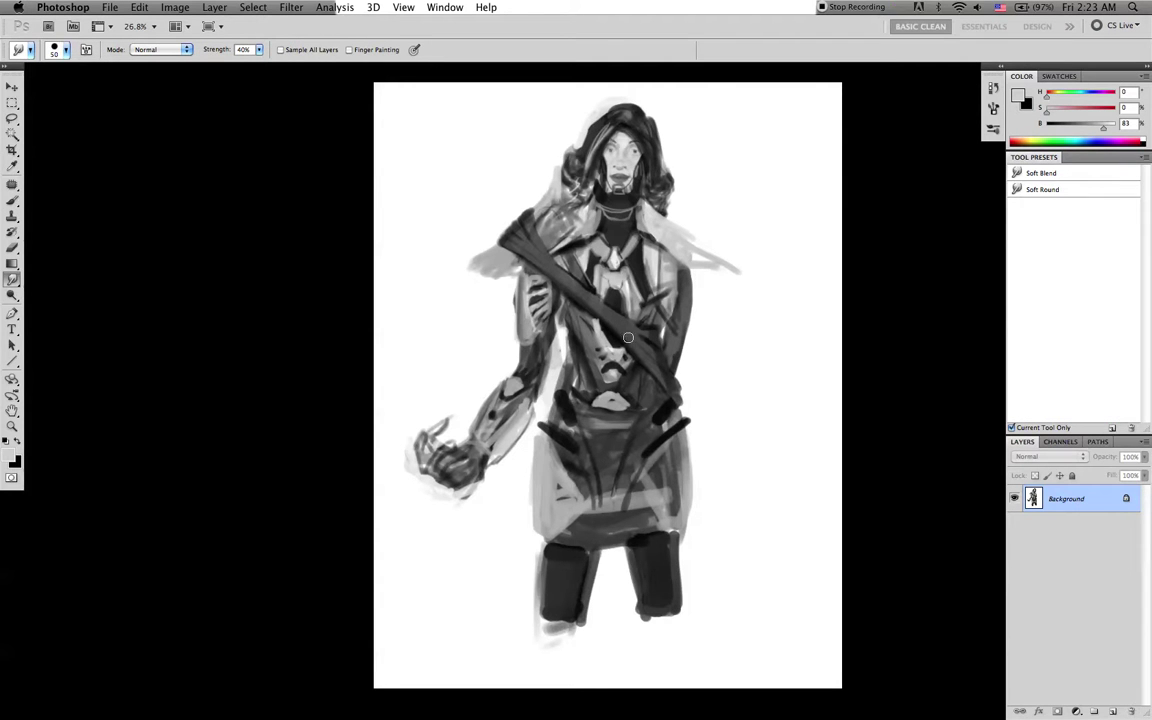
key("b")
left_click(596, 341, "alt")
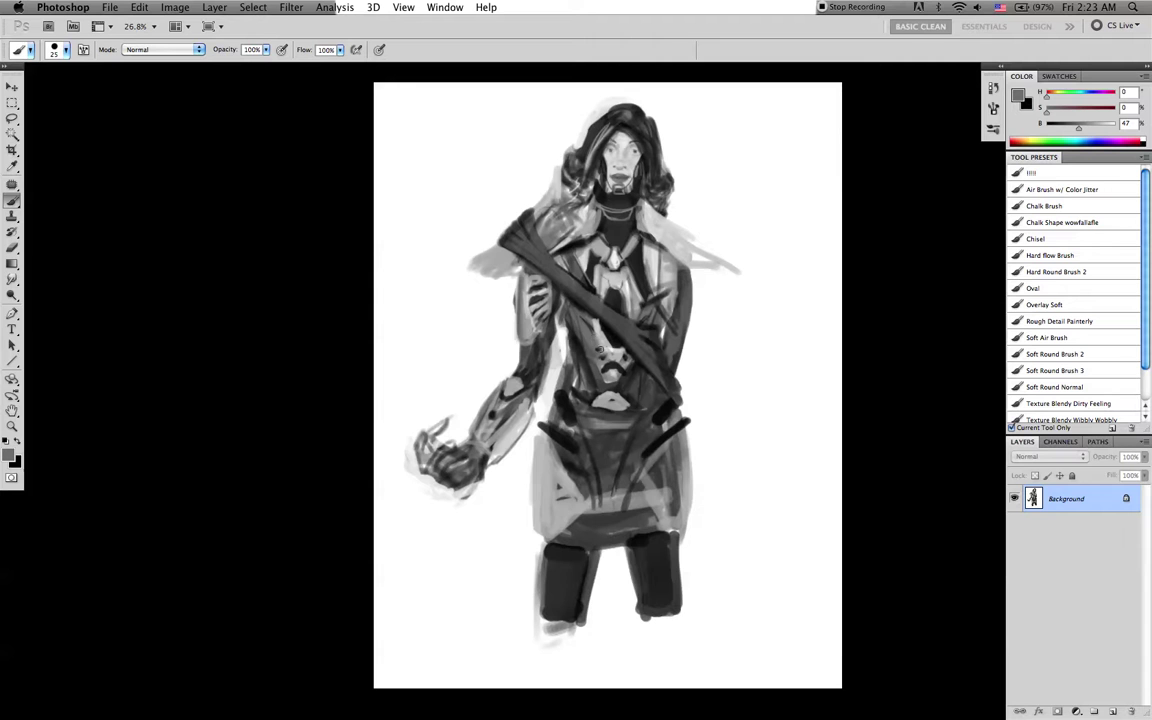
Mirror the canvas and shade the torso along the strap in a sampled tone with an enlarged brush
key("super+shift+h")
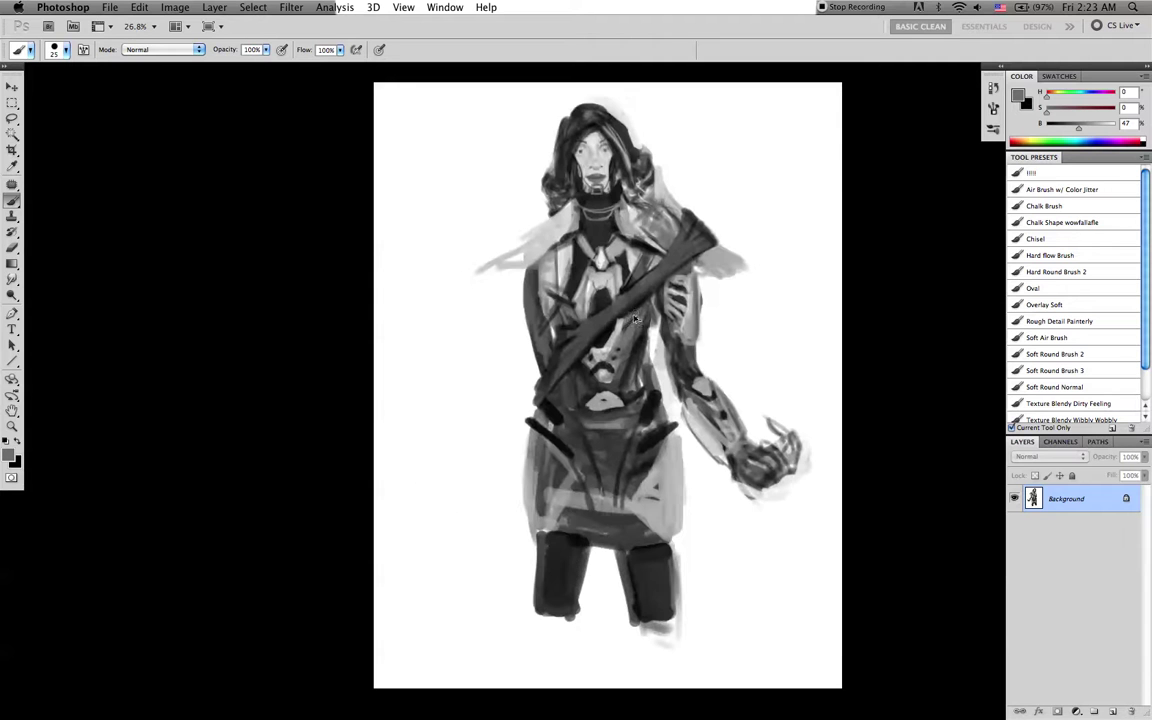
key("d")
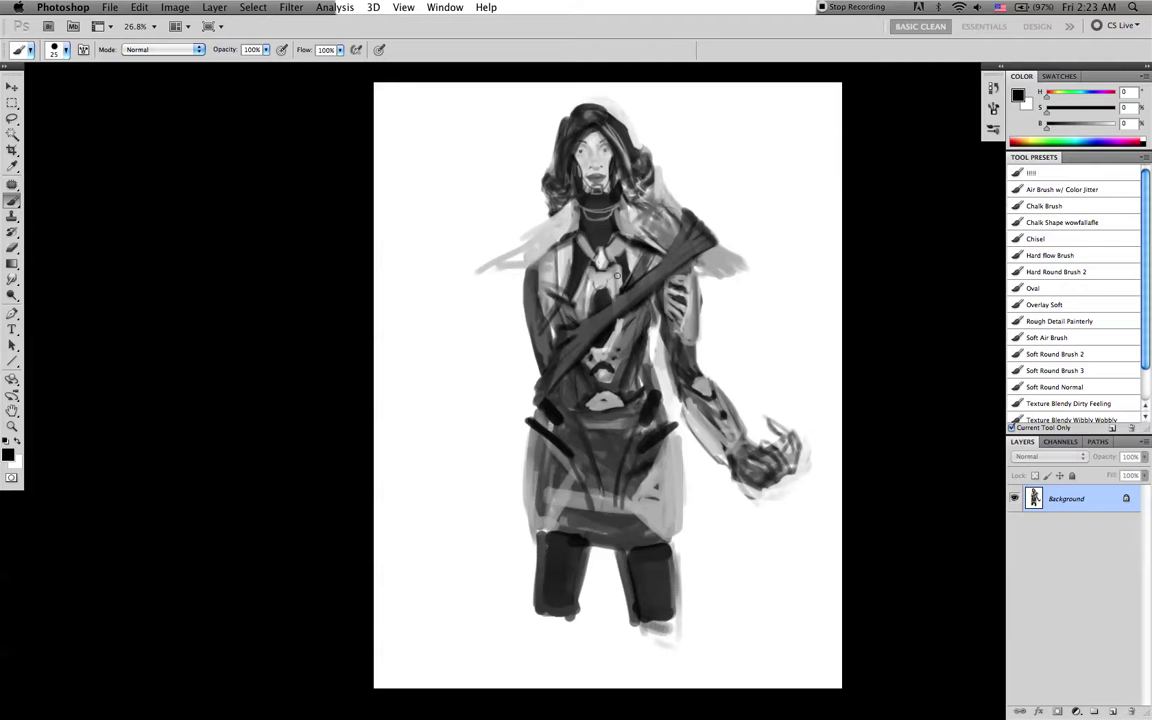
left_click(645, 280, "alt")
key("bracketright")
key("bracketright")
key("bracketright")
left_click_drag(625, 298, 567, 361)
Darken the waist on both sides of the abdominal plate in sampled 5% gray at 60 px
key("d")
mouse_move(577, 370)
left_mouse_down()
mouse_move(567, 419)
mouse_move(574, 396)
mouse_move(561, 389)
mouse_move(566, 409)
mouse_move(556, 393)
mouse_move(570, 376)
mouse_move(588, 402)
left_mouse_up()
key("super+z")
left_click(560, 415, "alt")
mouse_move(643, 367)
left_mouse_down()
mouse_move(643, 388)
mouse_move(648, 350)
mouse_move(648, 392)
left_mouse_up()
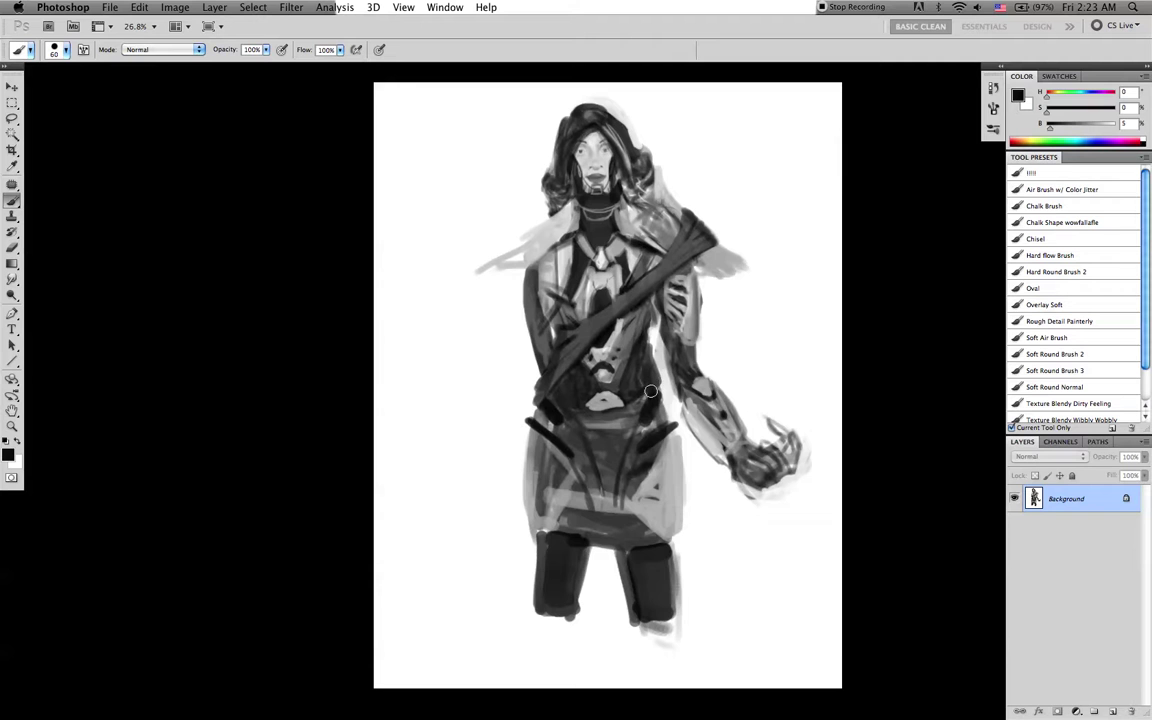
key("x")
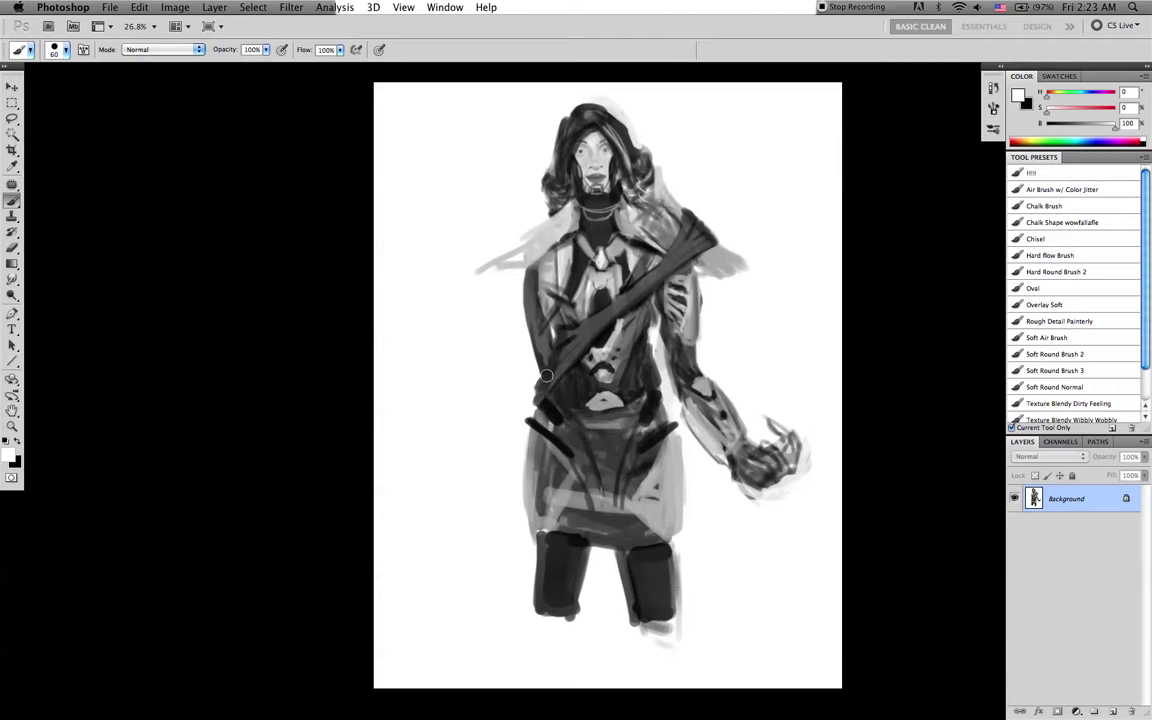
Fill out the light collar flap in sampled 80% gray at 40 px and clean up its edges in white and black at 35 px
key("x")
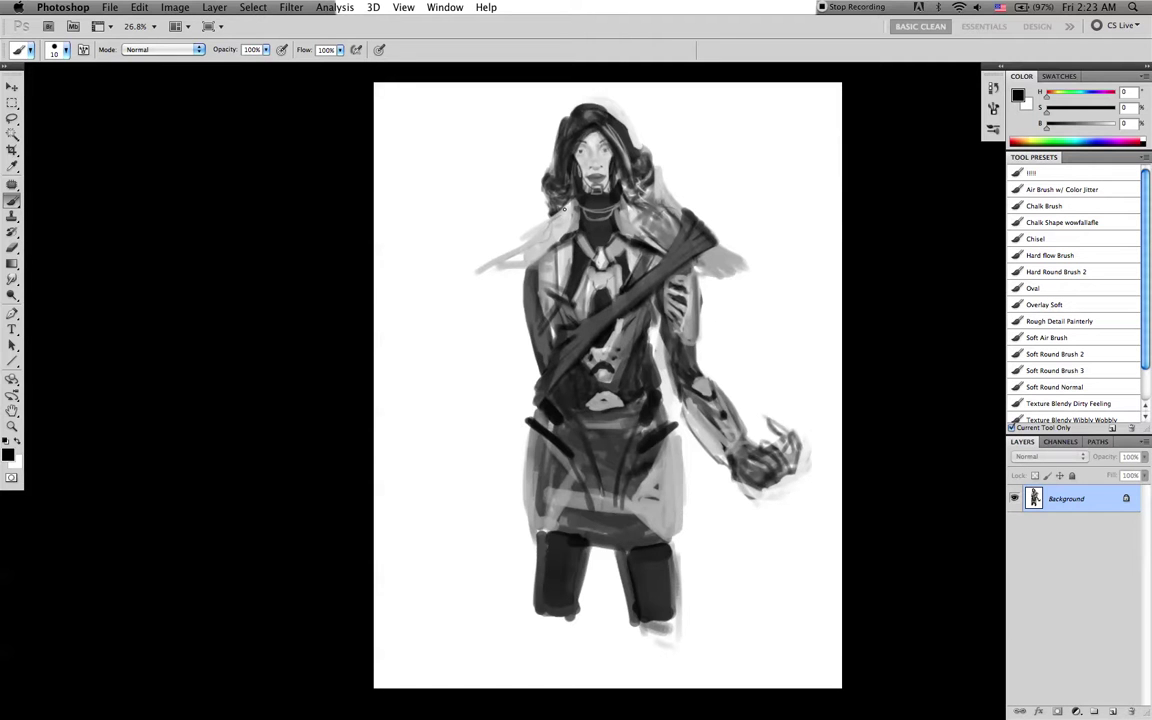
left_click(562, 220, "alt")
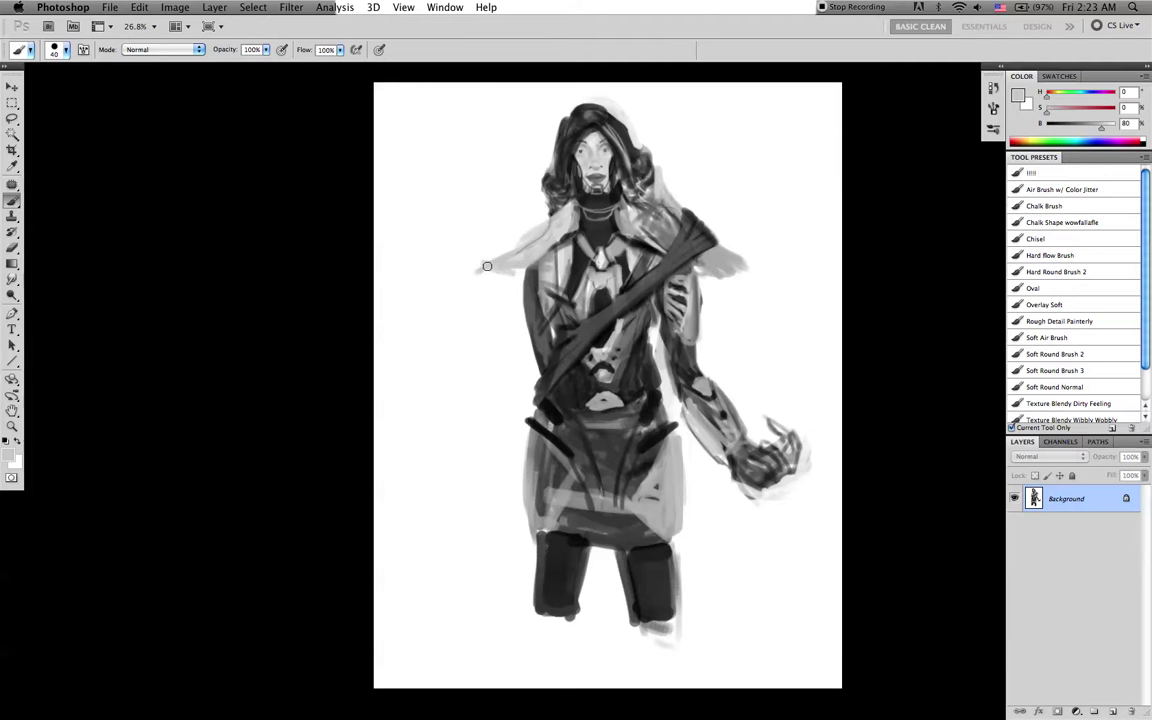
key("d")
key("x")
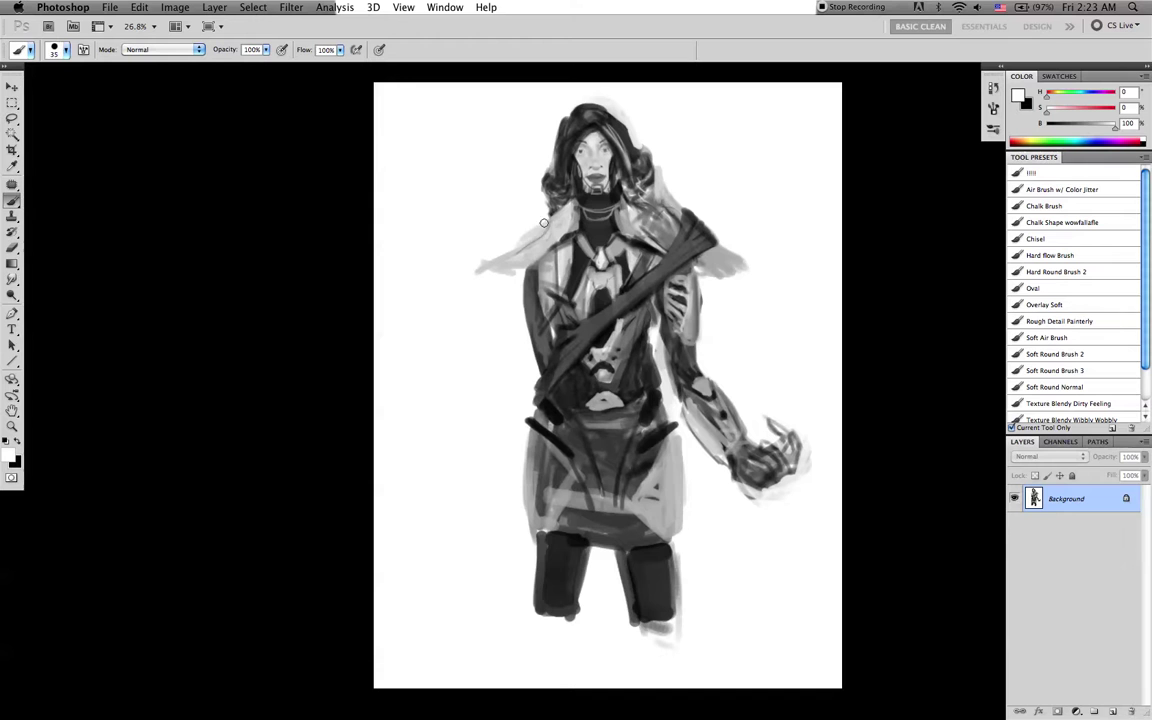
key("x")
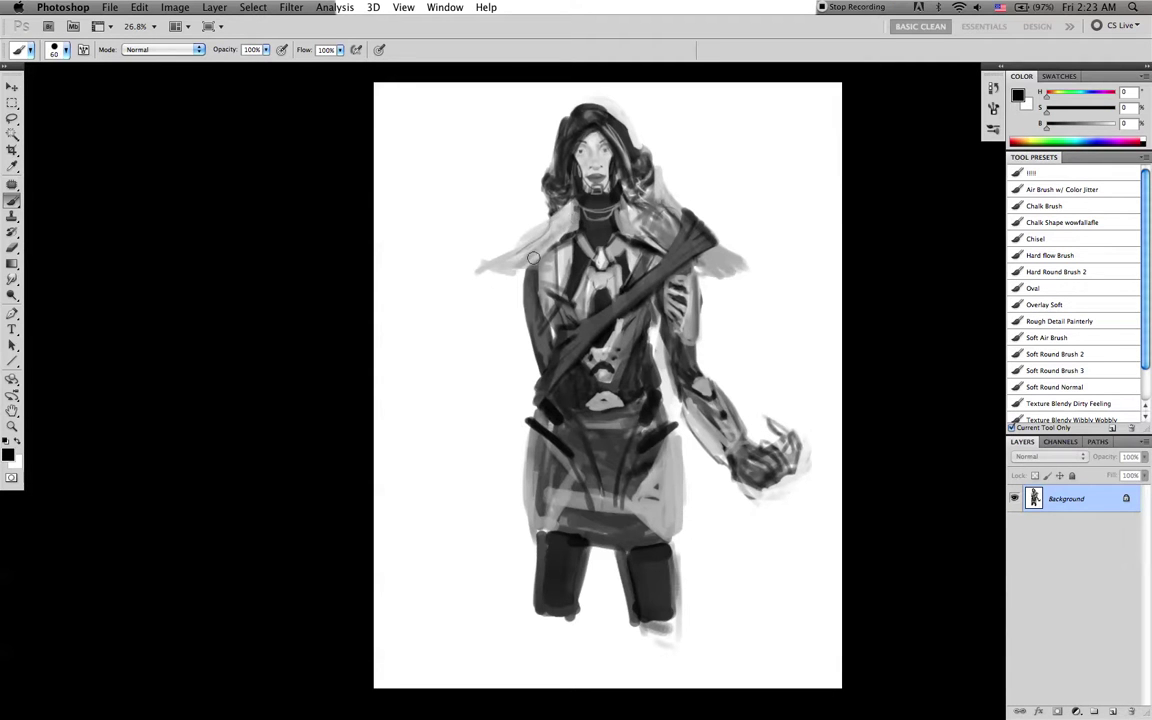
key("bracketleft")
key("bracketleft")
key("bracketleft")
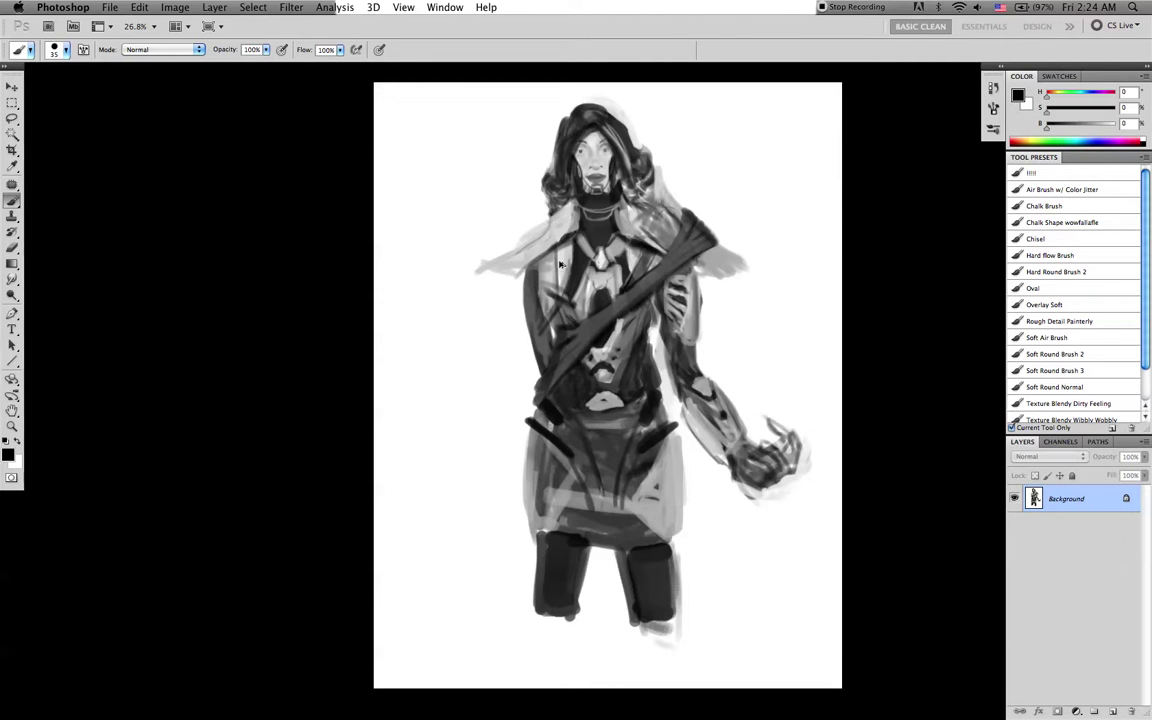
Mirror the canvas and paint the lower leg on the mechanical-arm side down to the canvas edge in sampled 19% gray at 80 px
key("super+shift+h")
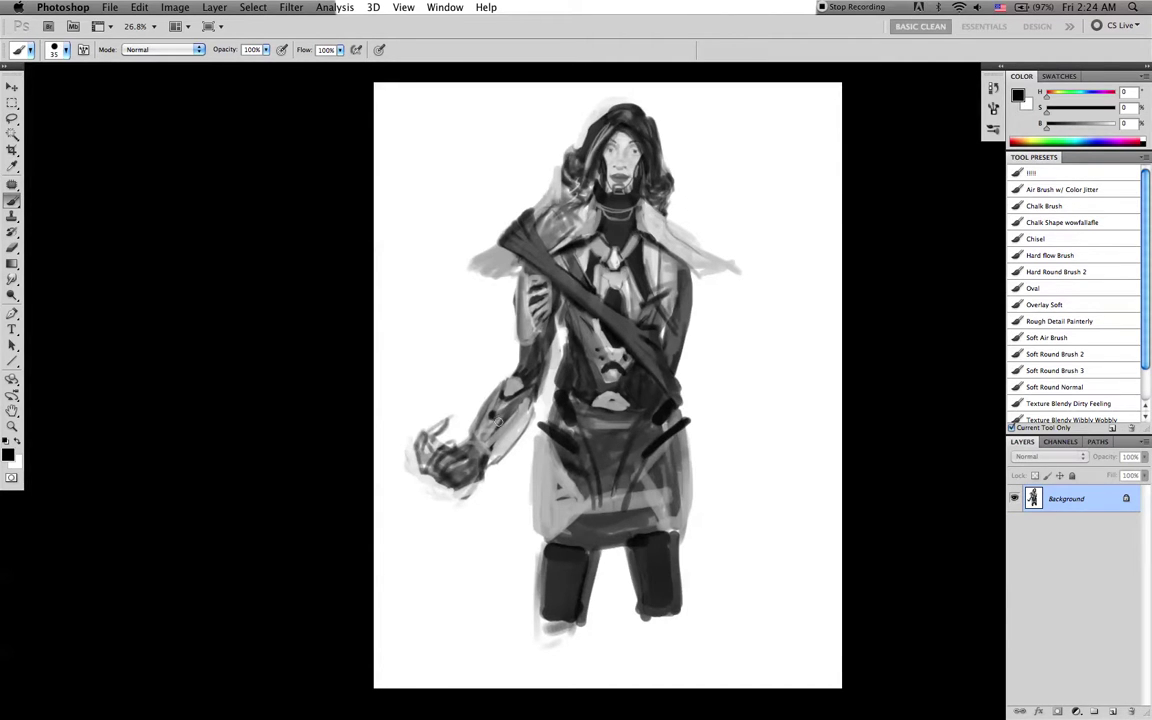
left_click(566, 585, "alt")
key("]")
key("]")
key("]")
key("]")
mouse_move(577, 630)
left_mouse_down()
mouse_move(588, 669)
mouse_move(576, 689)
mouse_move(576, 646)
left_mouse_up()
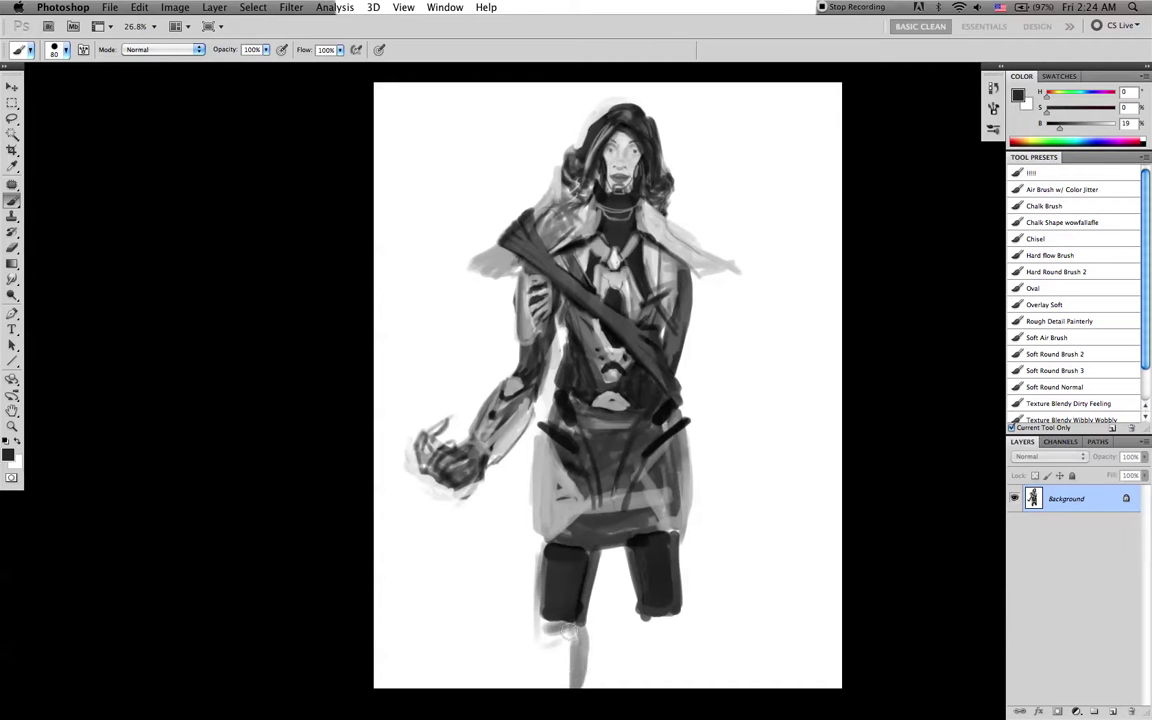
mouse_move(538, 606)
left_mouse_down()
mouse_move(539, 679)
mouse_move(555, 616)
mouse_move(575, 668)
mouse_move(564, 683)
mouse_move(553, 677)
mouse_move(570, 618)
mouse_move(576, 679)
left_mouse_up()
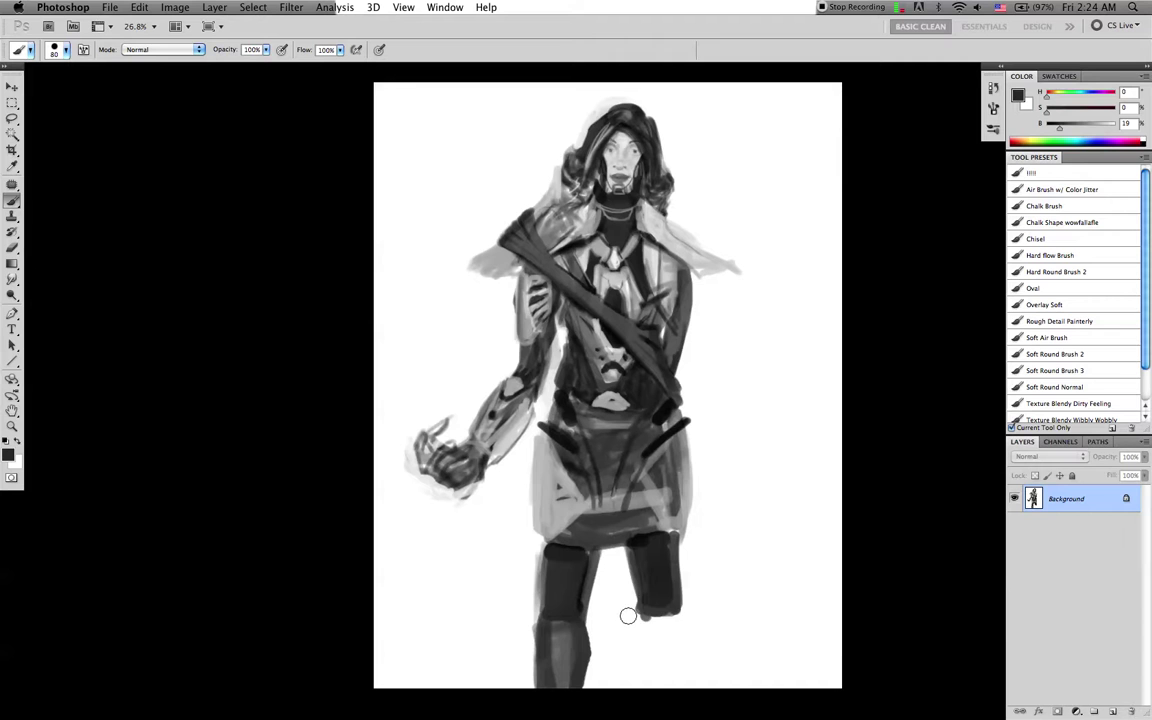
Paint the other lower leg from the knee to the canvas edge in 19% gray at 80 px
left_click_drag(627, 612, 635, 620)
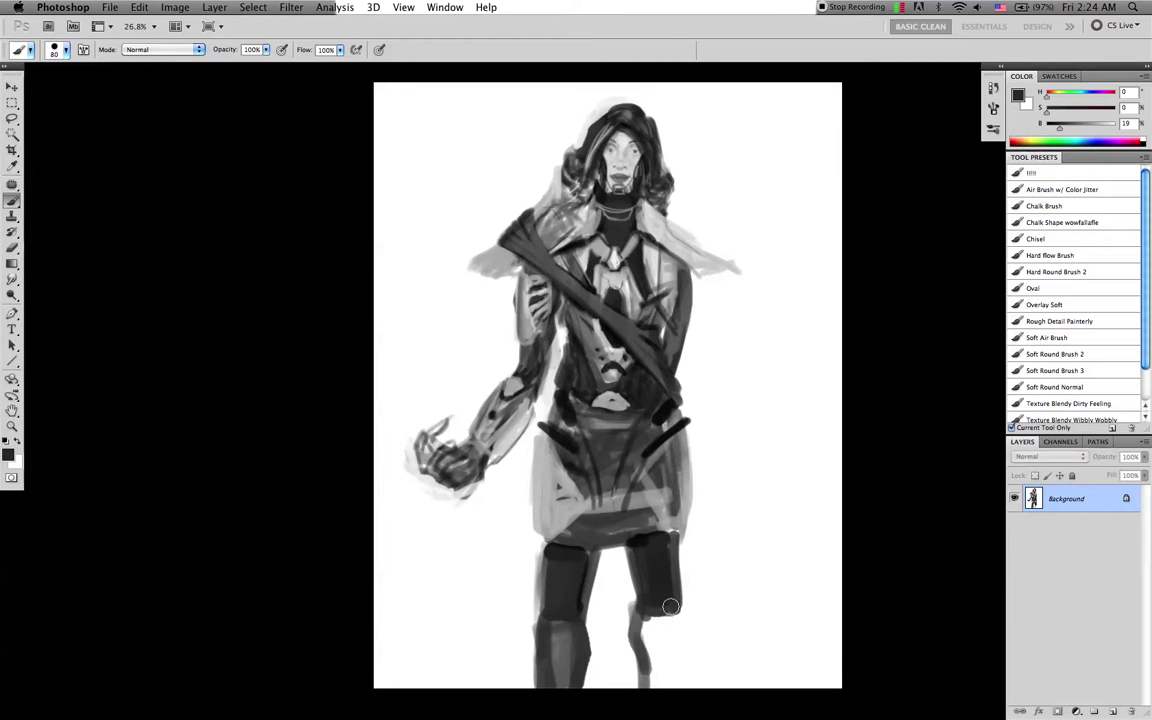
left_click_drag(665, 612, 678, 682)
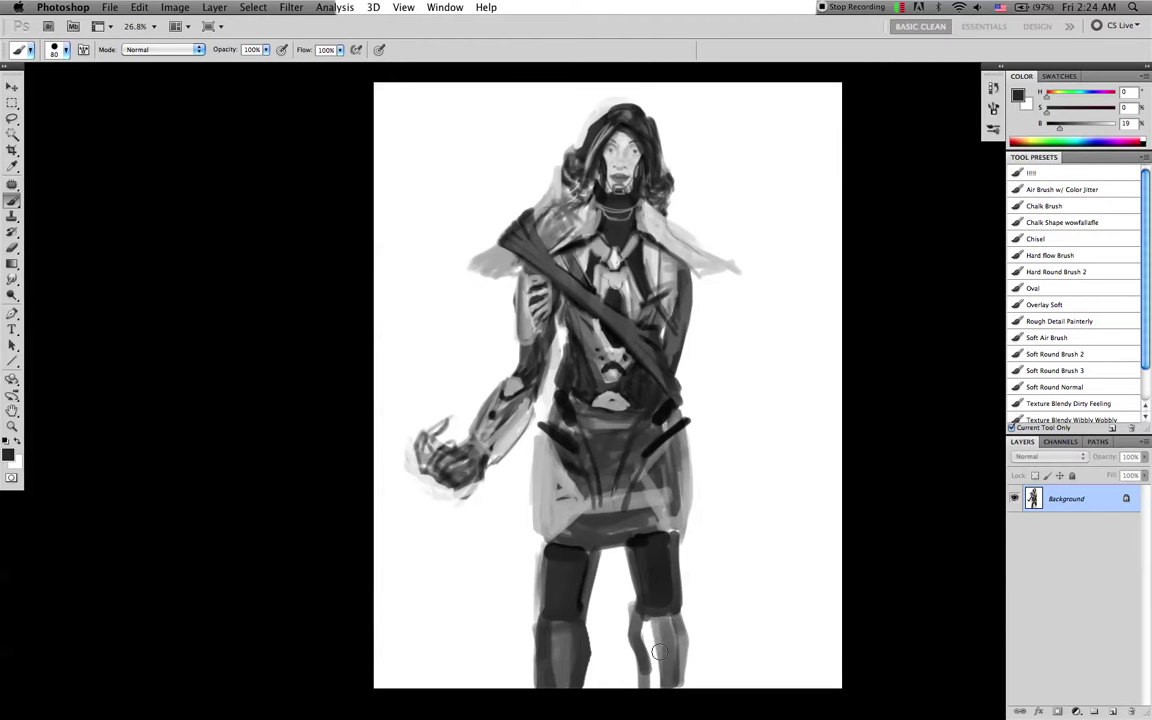
left_click_drag(678, 682, 647, 636)
left_click_drag(647, 636, 675, 685)
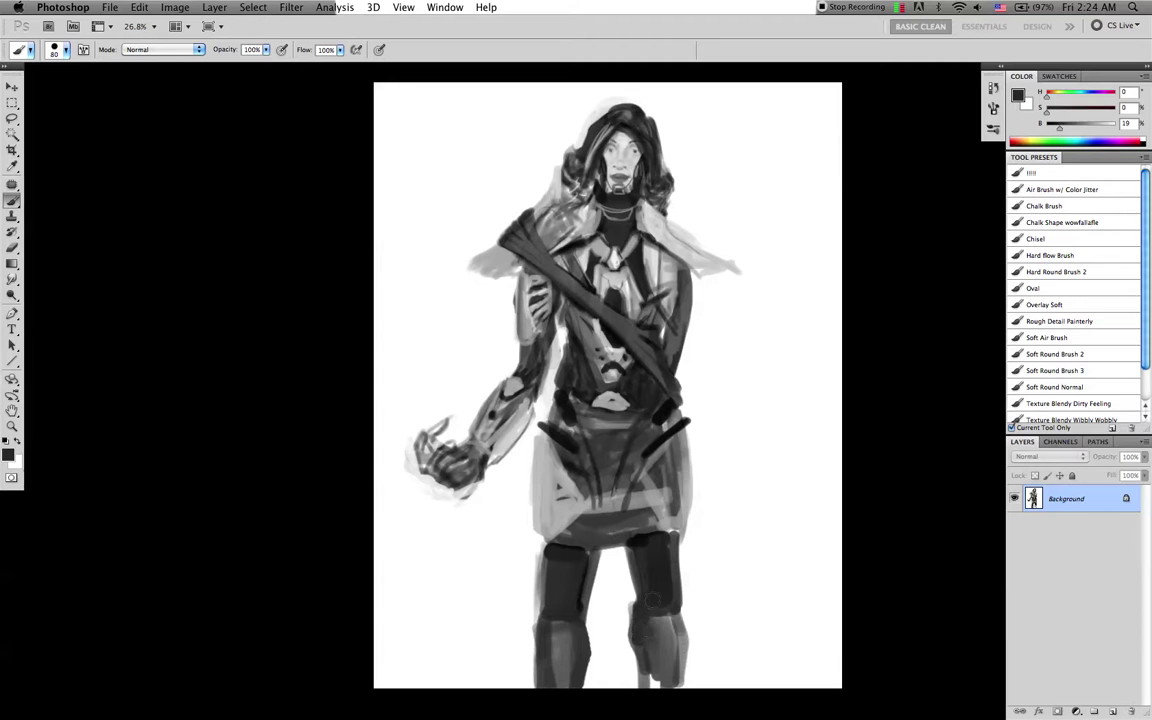
left_click_drag(671, 685, 656, 686)
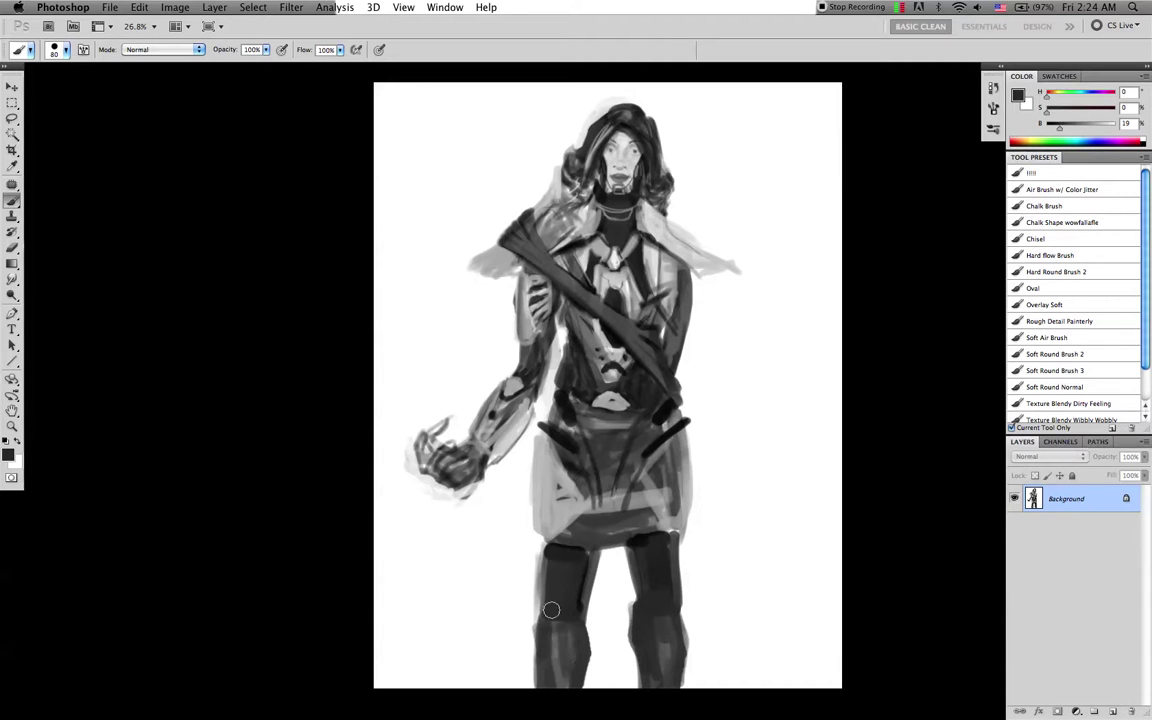
Fill out the knees and lower legs down to the canvas edge and smooth their outlines in 19% gray at 80 px
left_click_drag(656, 686, 627, 620)
left_click_drag(627, 620, 631, 591)
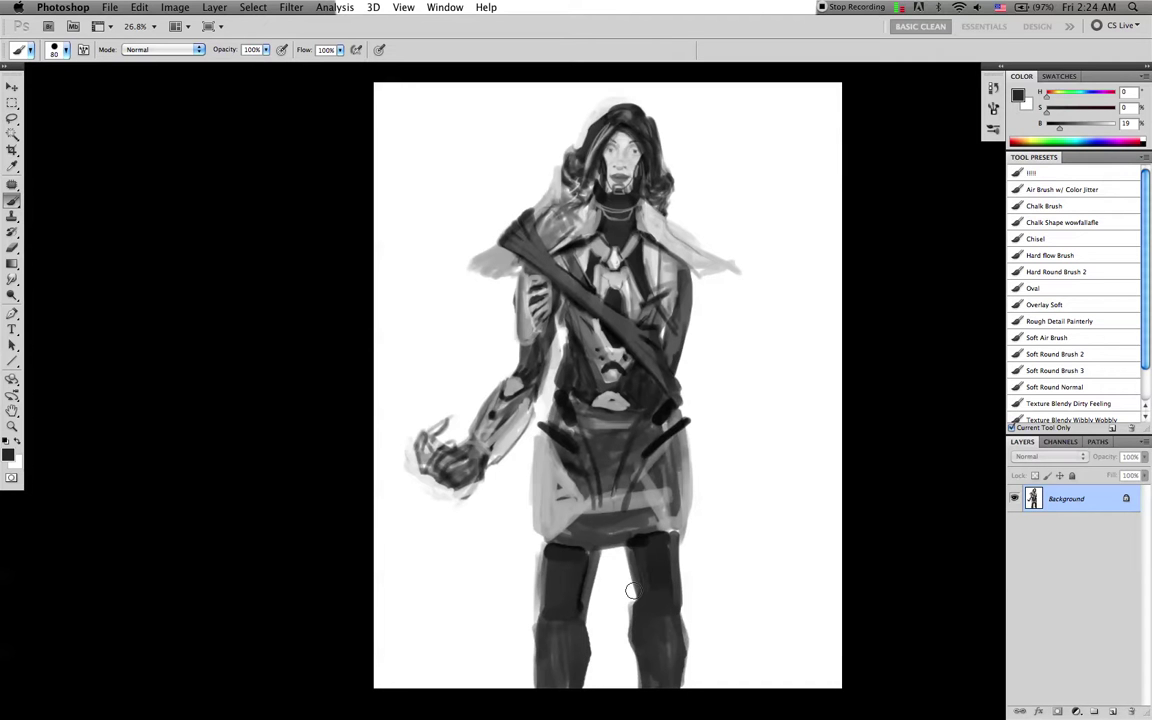
left_click_drag(631, 591, 539, 614)
left_click_drag(539, 614, 589, 598)
left_click_drag(589, 598, 637, 618)
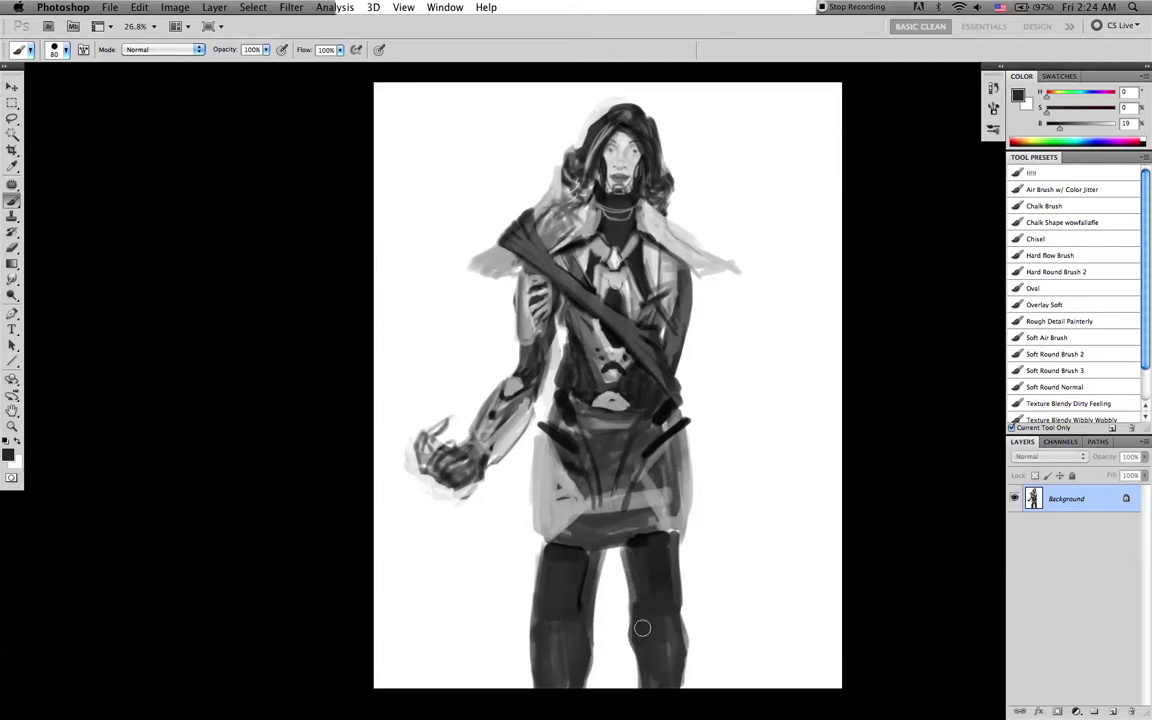
left_click_drag(638, 624, 643, 687)
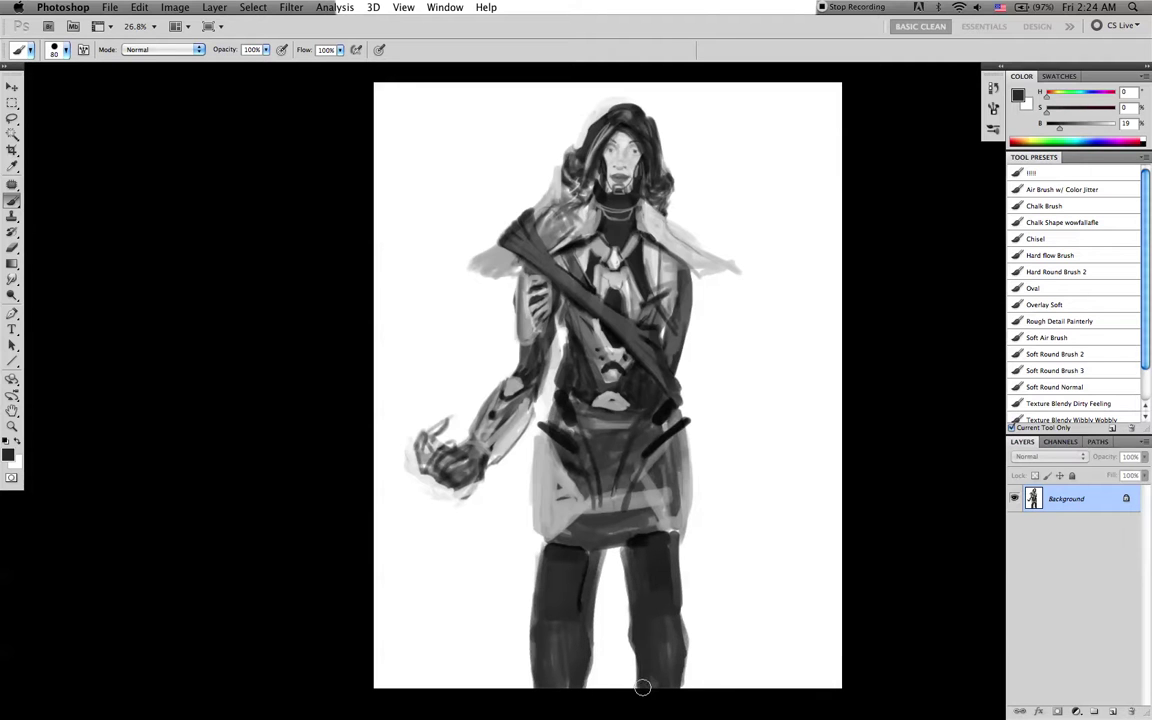
left_click_drag(639, 696, 680, 632)
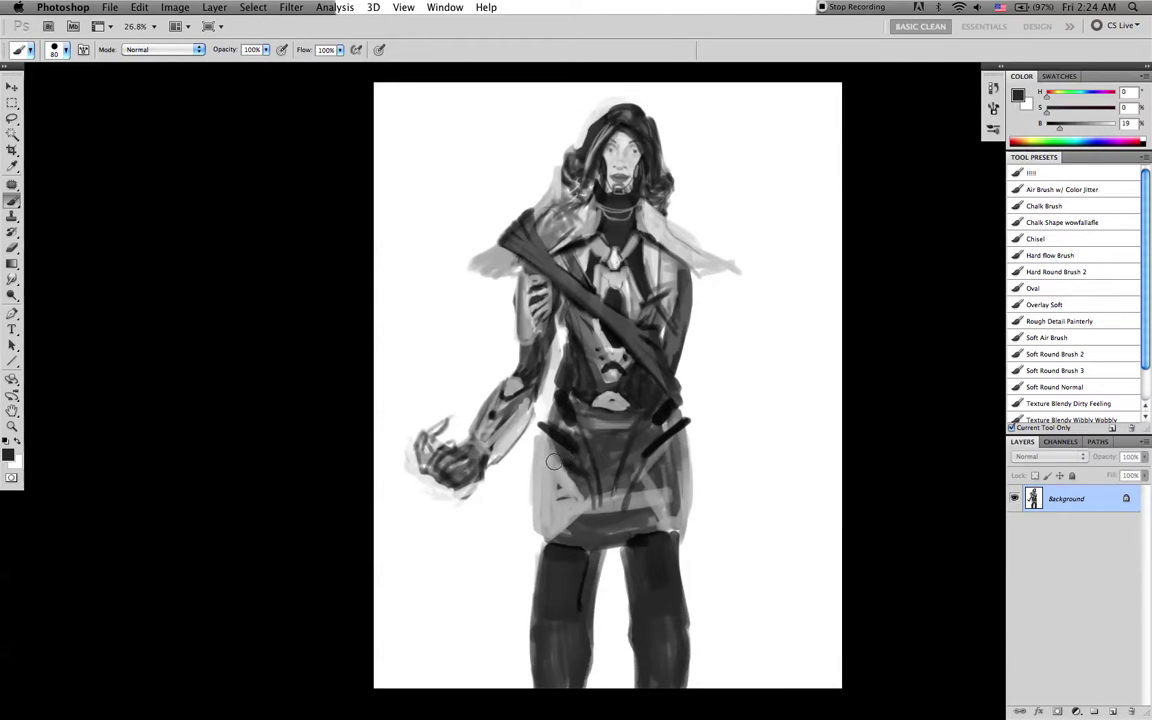
Shade the tops of both thighs under the skirt hem in black at 50 to 60 px and round off the hem, mirroring the canvas
key("ctrl+shift+h")
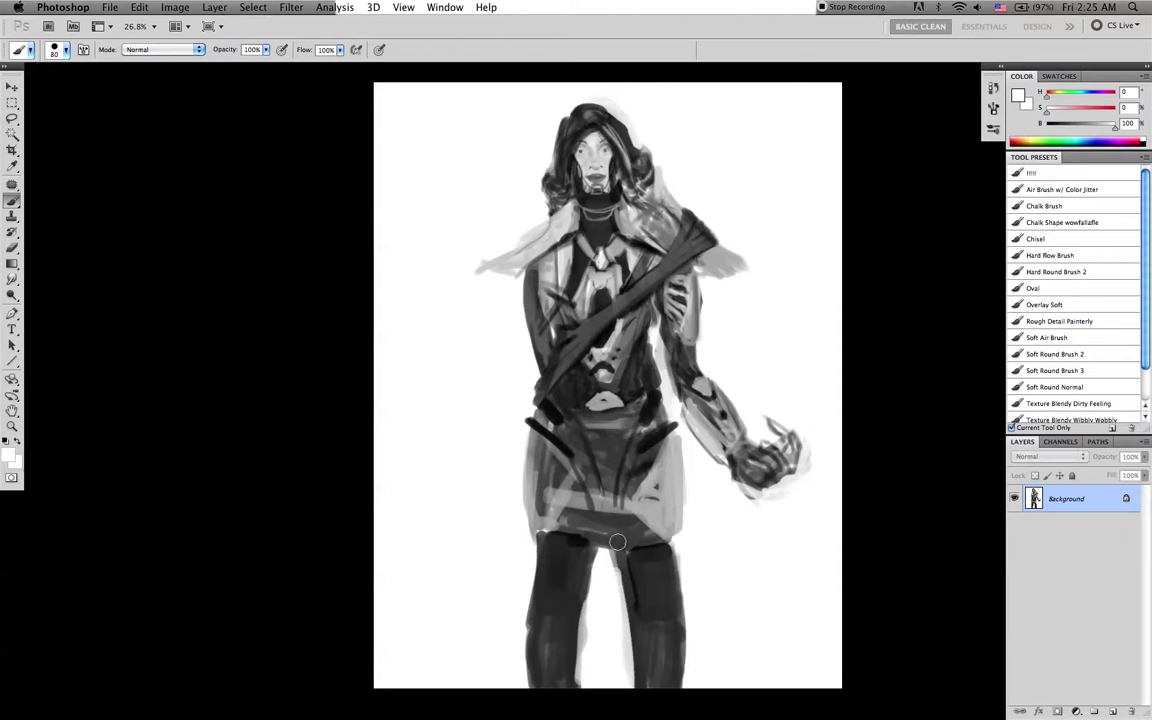
key("super+shift+h")
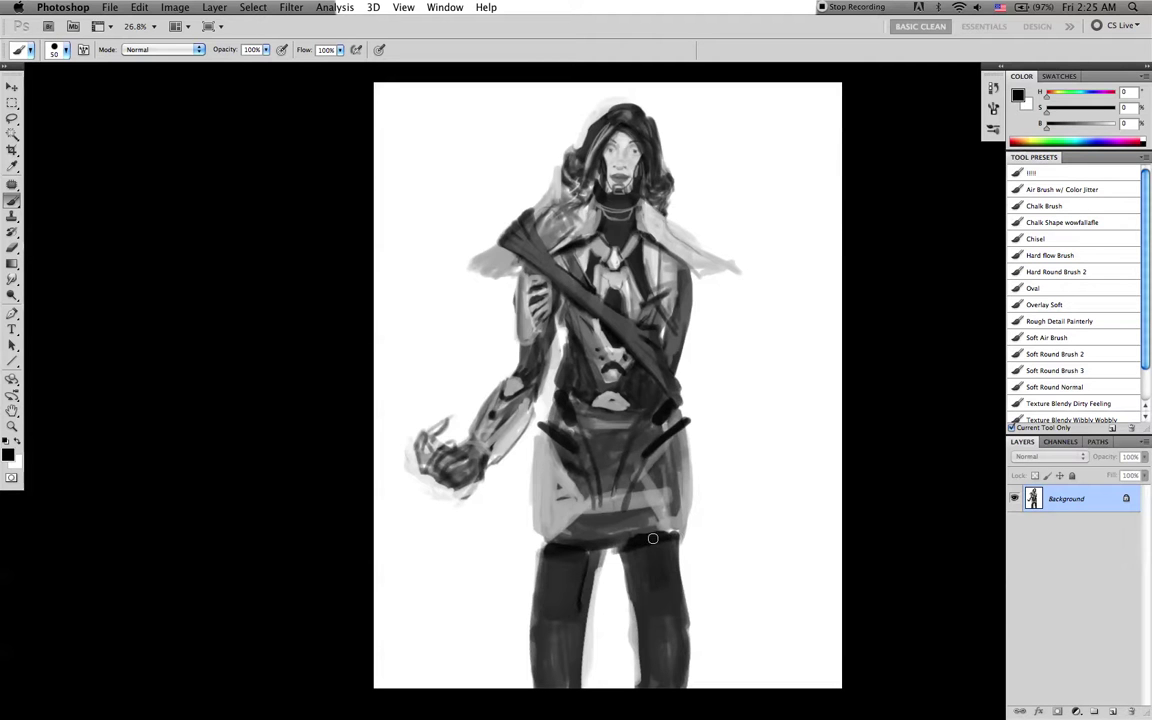
key("ctrl+shift+h")
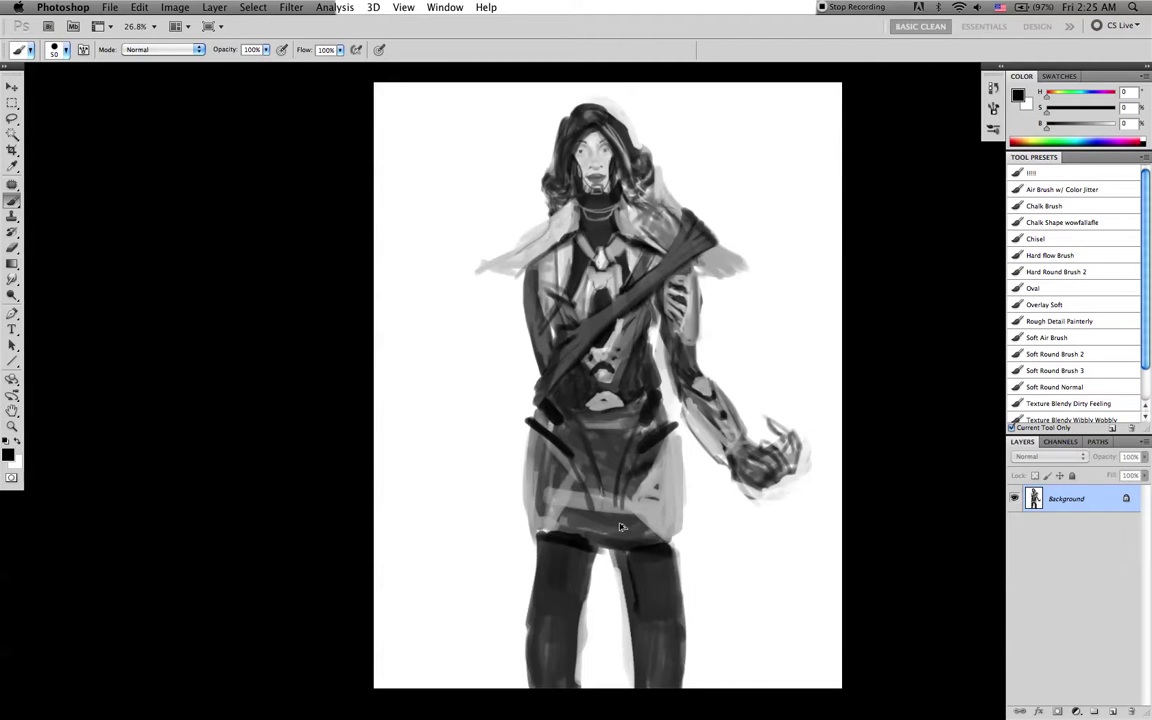
key("ctrl+shift+h")
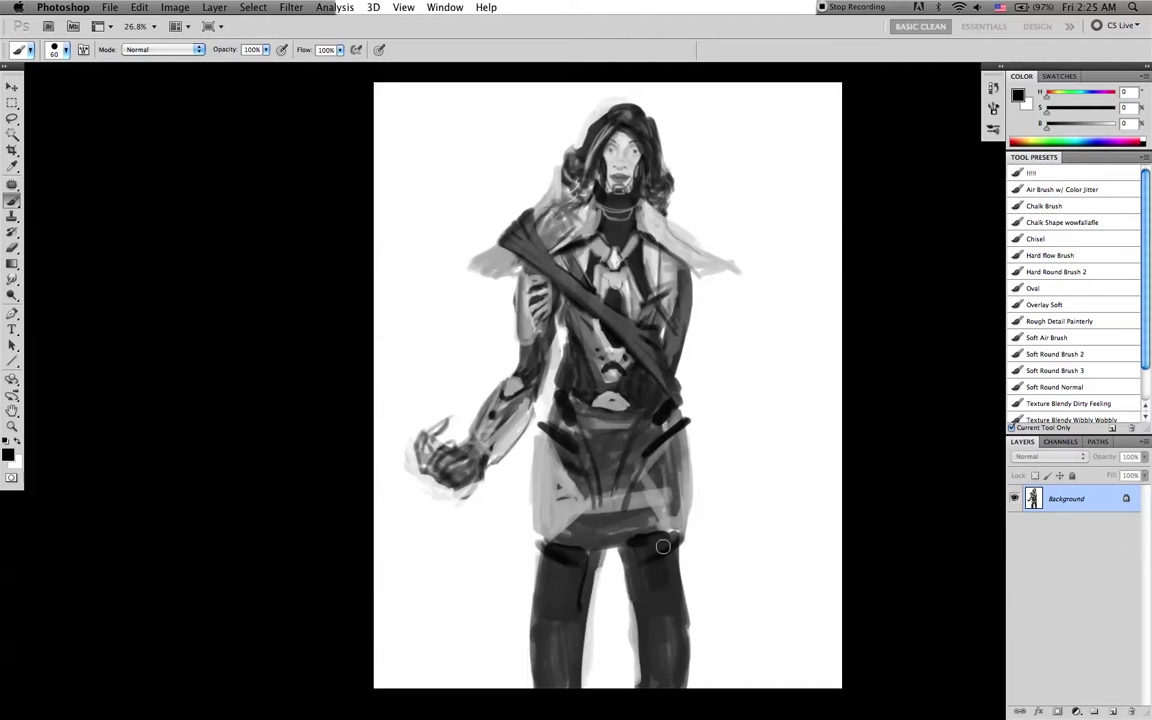
left_click(564, 535, "alt")
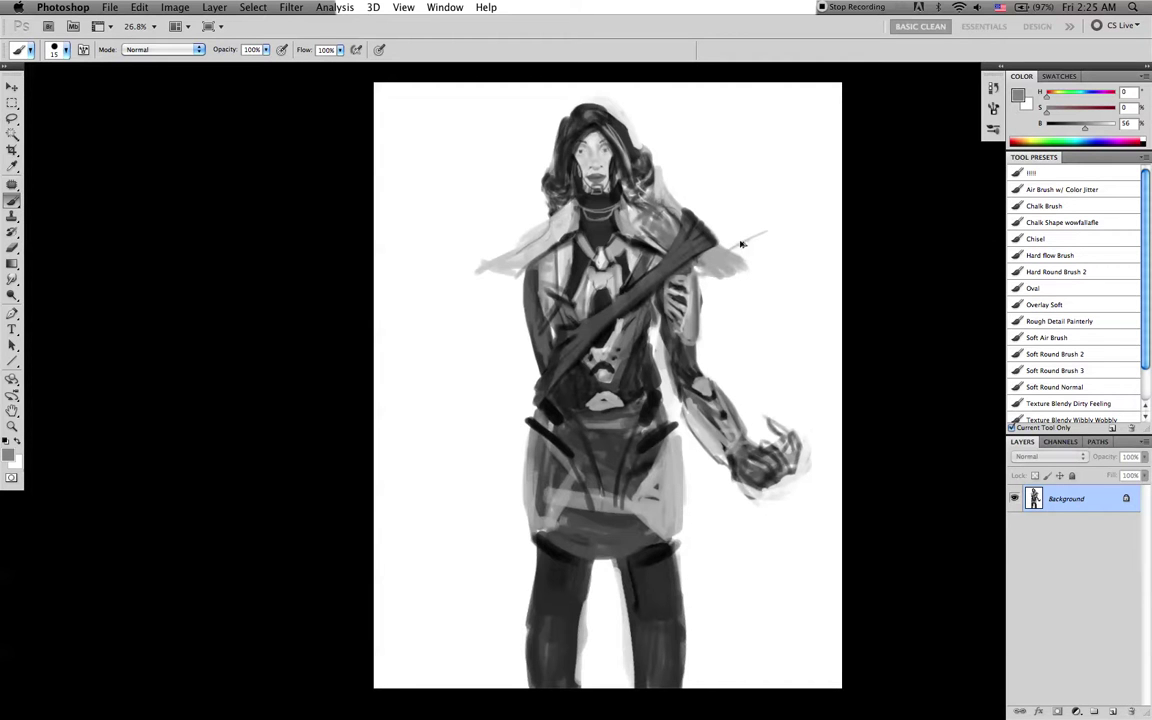
key("super+z")
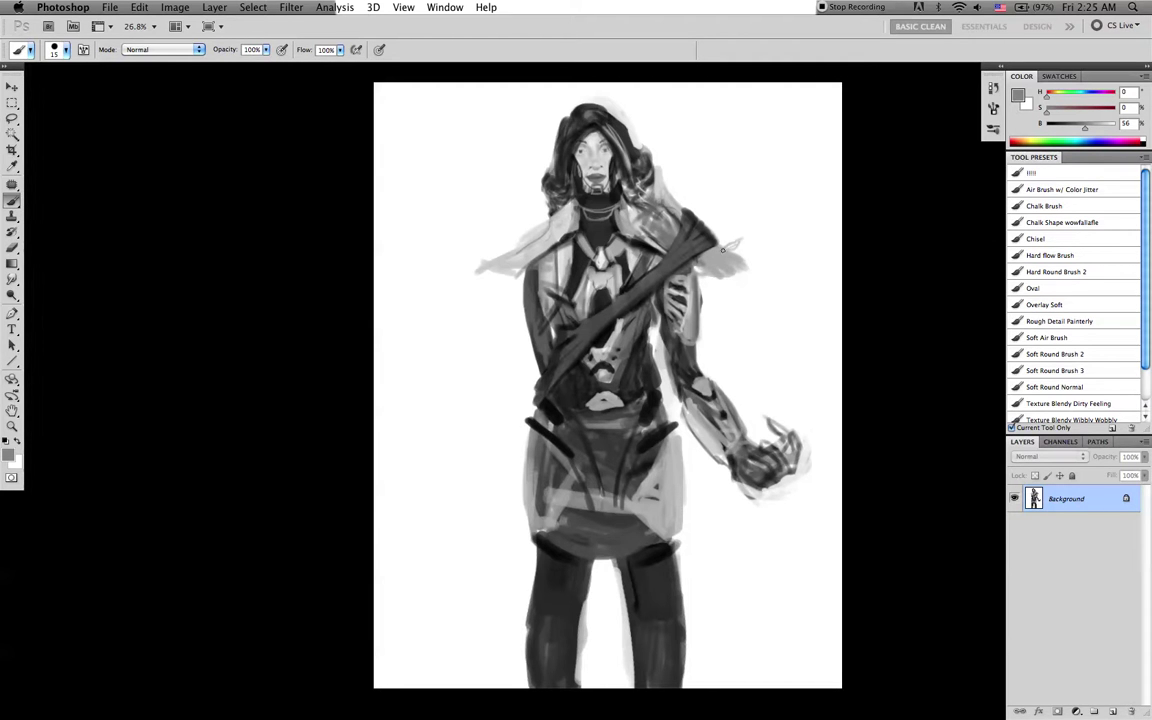
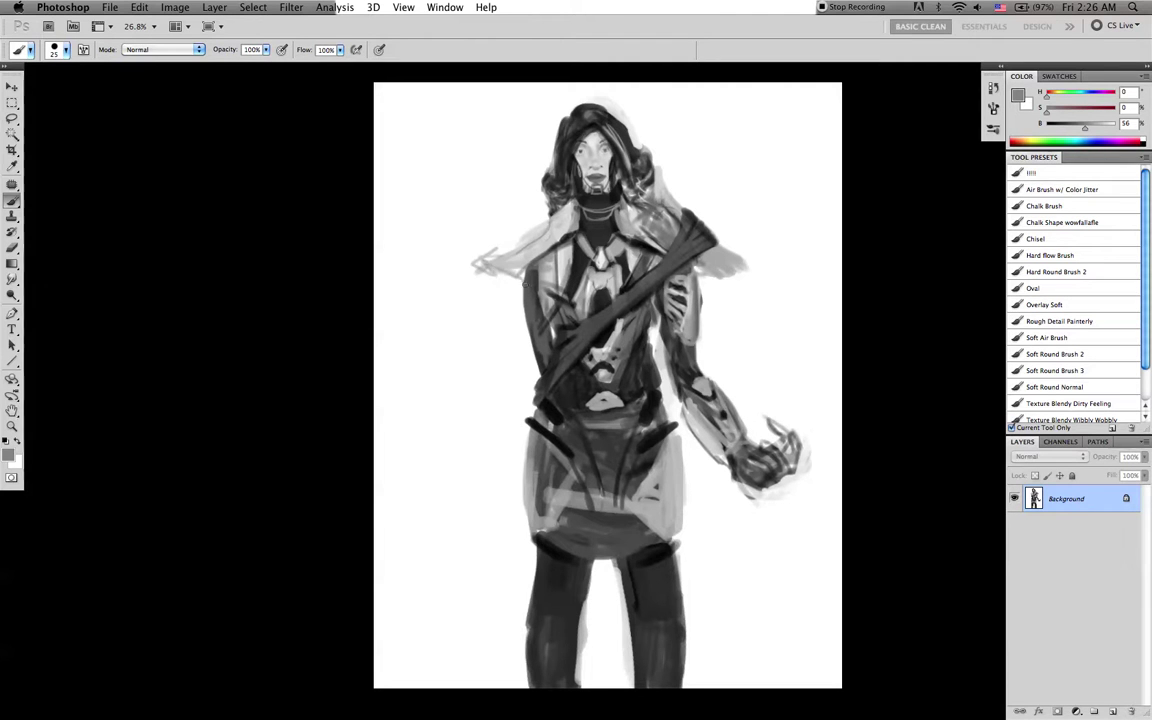
left_click_drag(496, 268, 515, 288)
left_click_drag(486, 262, 535, 248)
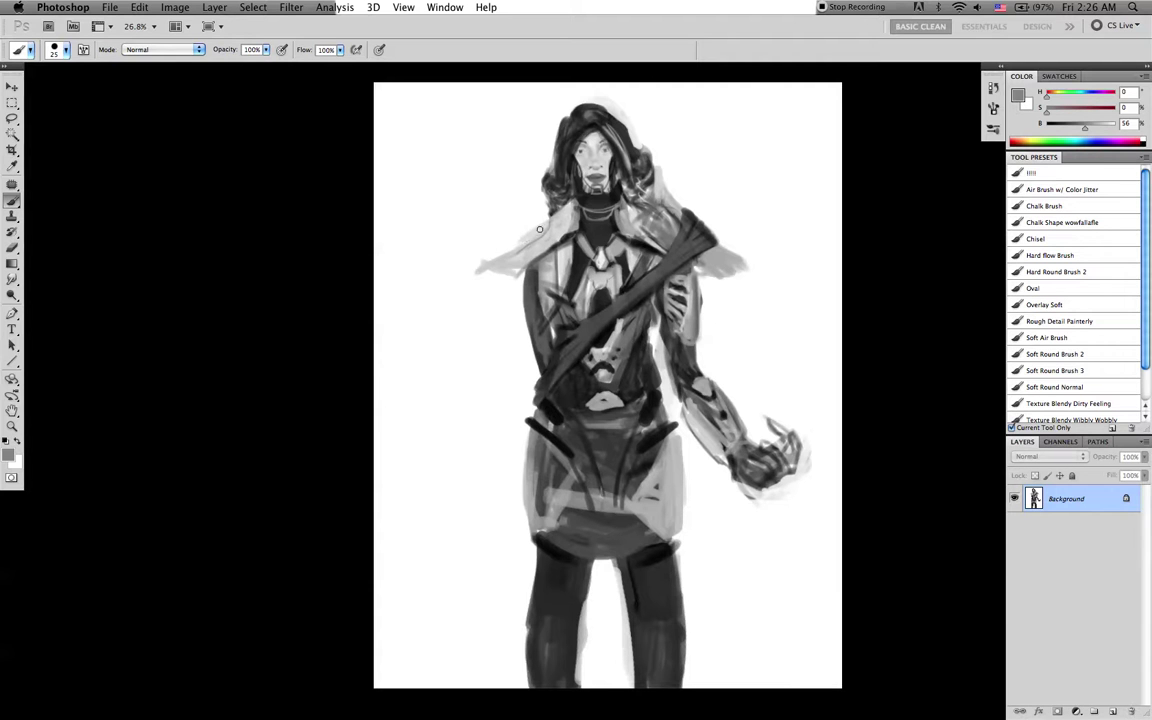
Widen the outer end of the collar flap opposite the strap and build an upward-pointing spike on it in sampled 79% gray at 40 px
left_click_drag(478, 268, 517, 249)
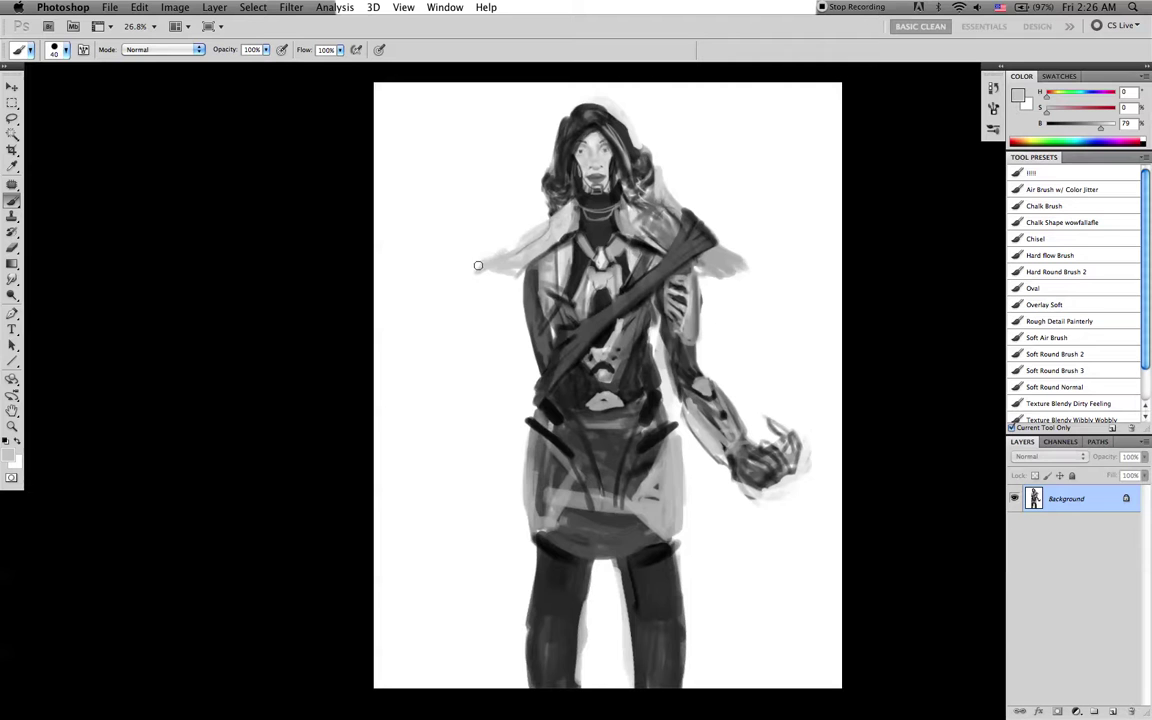
left_click_drag(478, 265, 501, 242)
left_click_drag(501, 234, 481, 252)
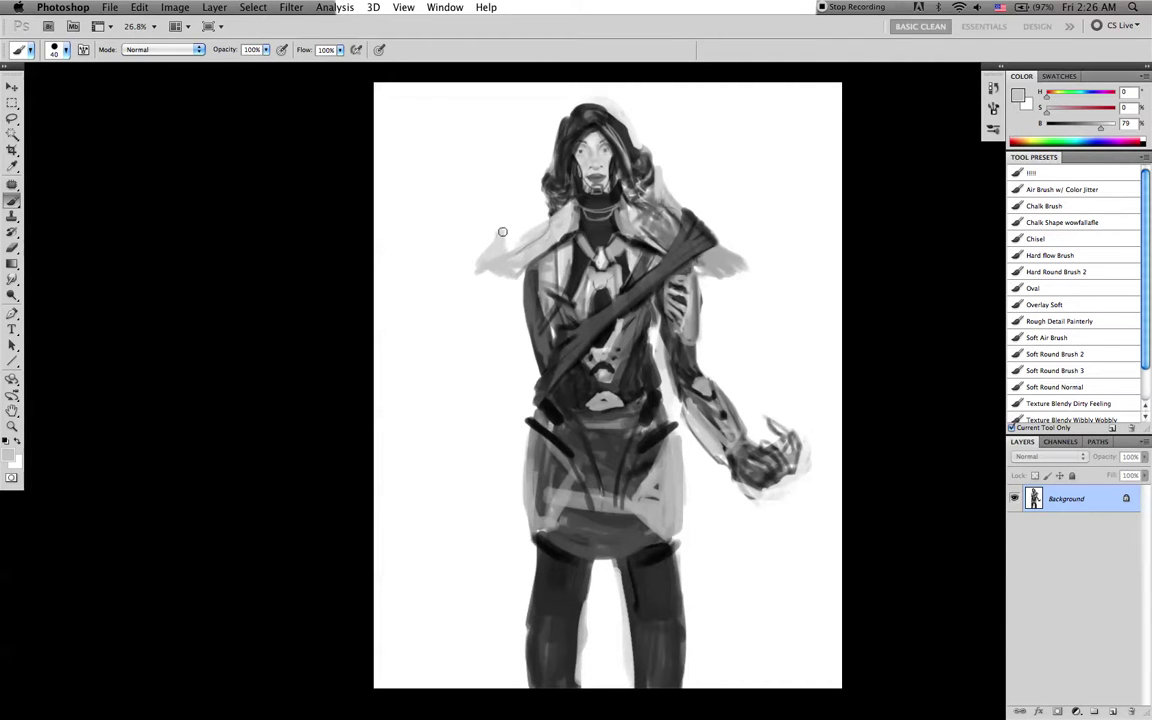
mouse_move(500, 242)
left_mouse_down()
mouse_move(507, 224)
mouse_move(498, 247)
left_mouse_up()
Paint rounded light gray pads on both sides of the head at 25 to 30 px, using sampled grays, black and white
key("d")
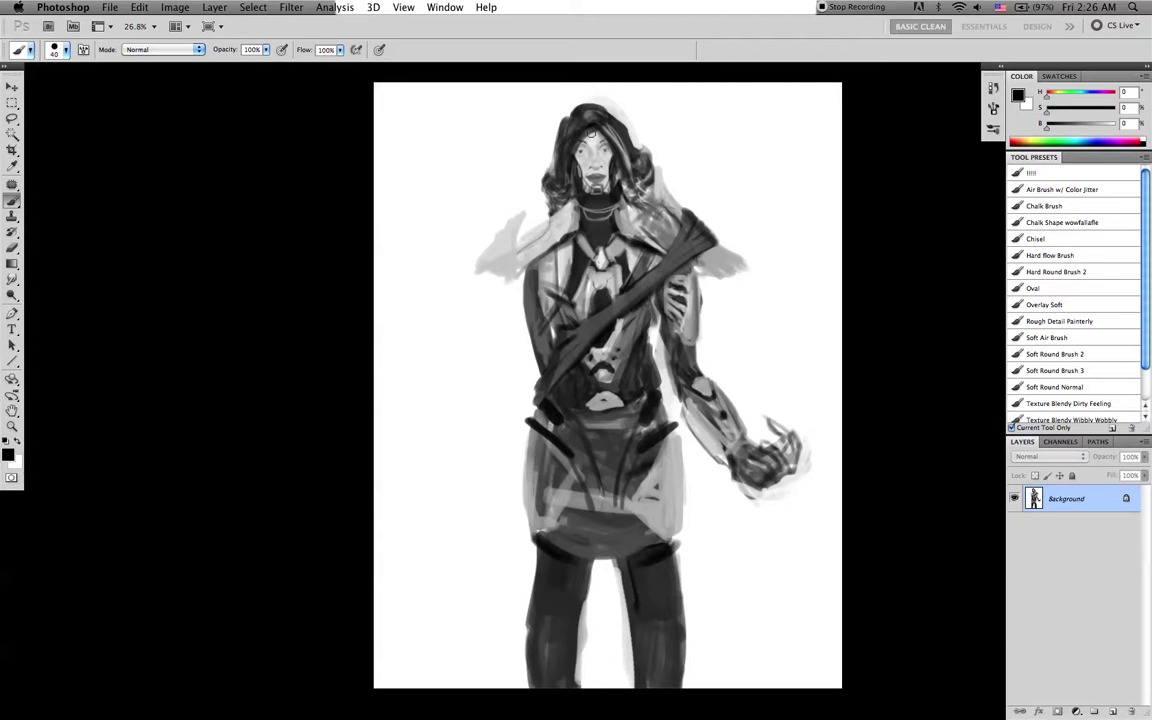
key("x")
left_click(577, 130, "alt")
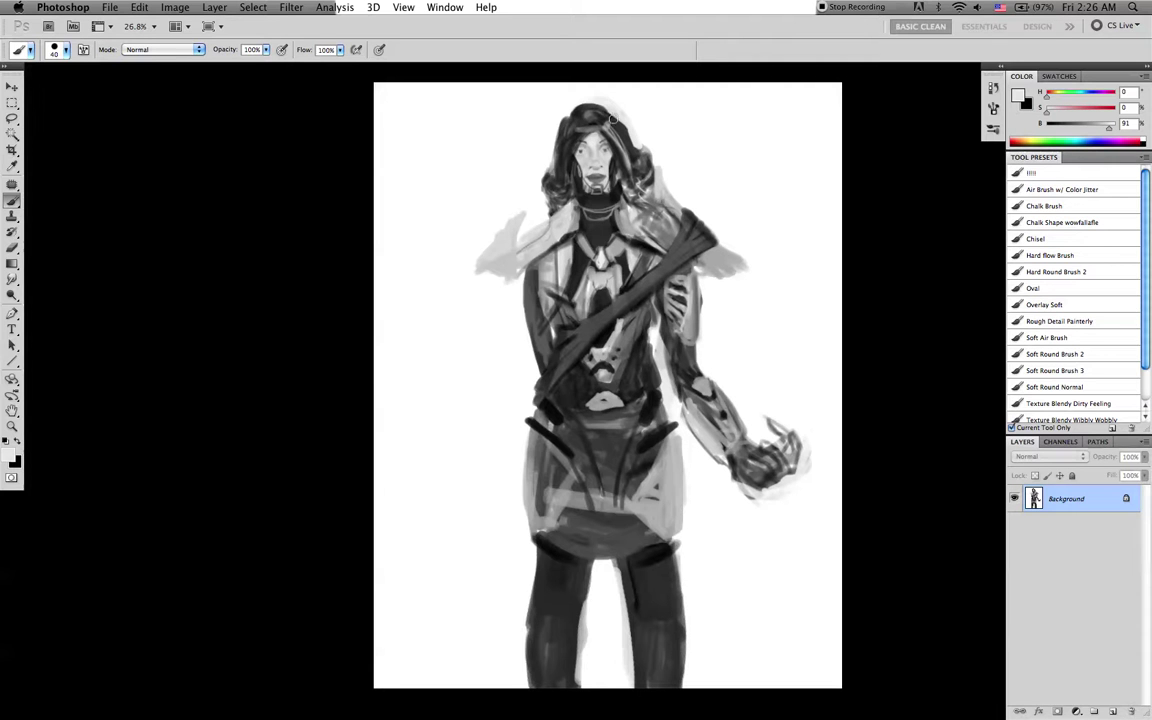
key("bracketleft")
key("x")
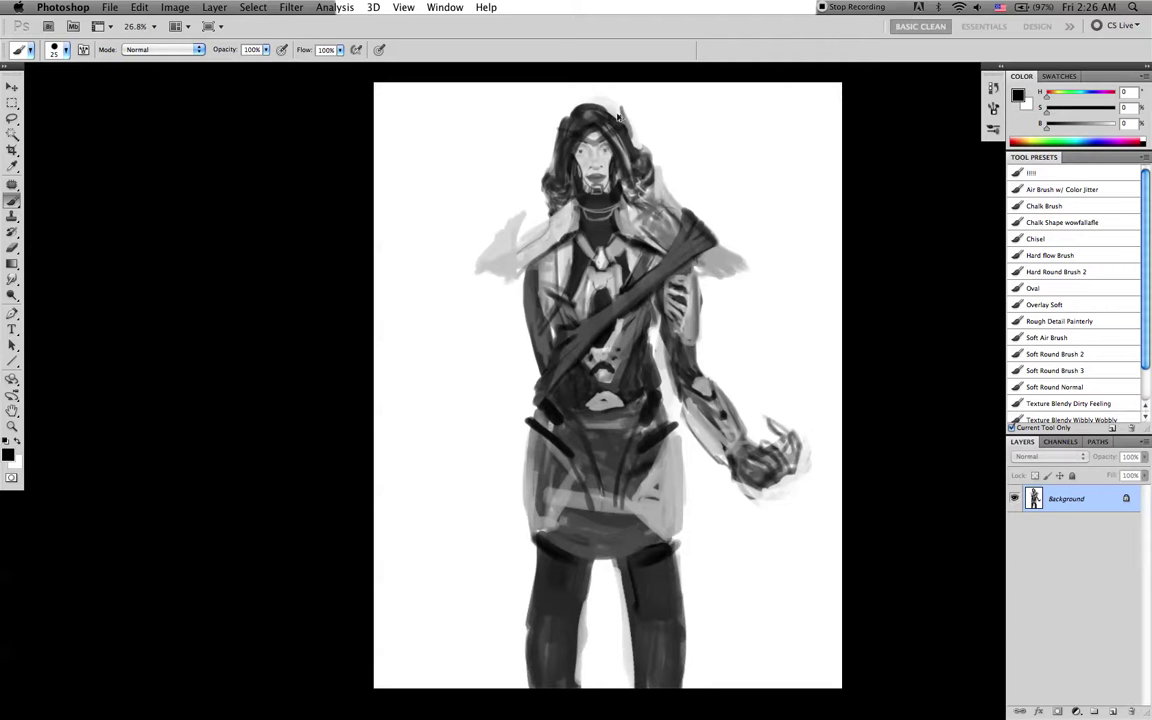
left_click_drag(612, 117, 635, 150)
left_click(630, 140, "alt")
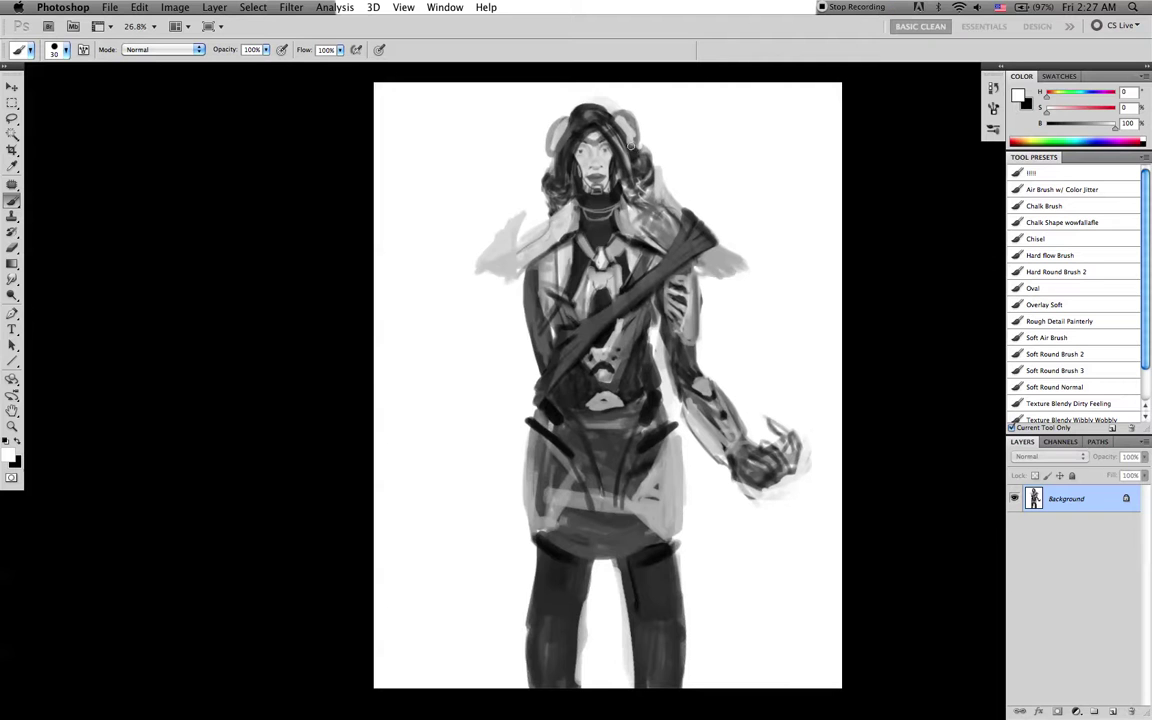
key("x")
key("x")
Paint gray accents over the crown of the hair, working in sampled 65% gray at 35 px and fine black at 8 px
left_click(593, 117, "alt")
left_click(601, 106, "alt")
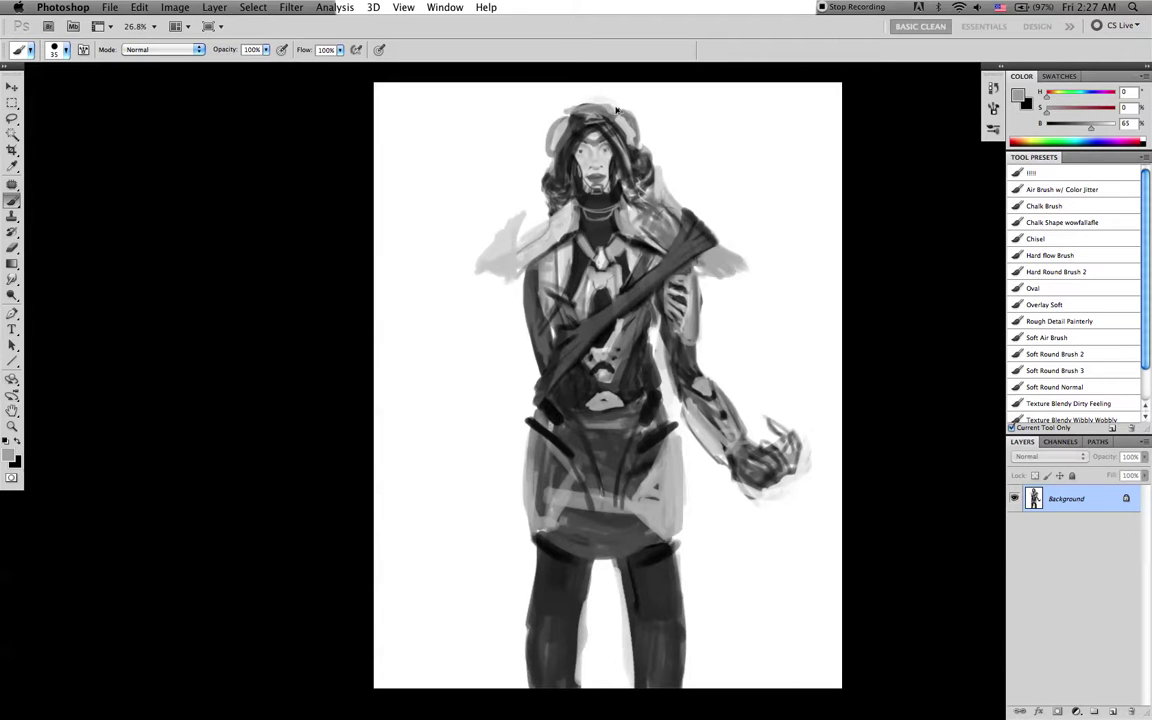
key("d")
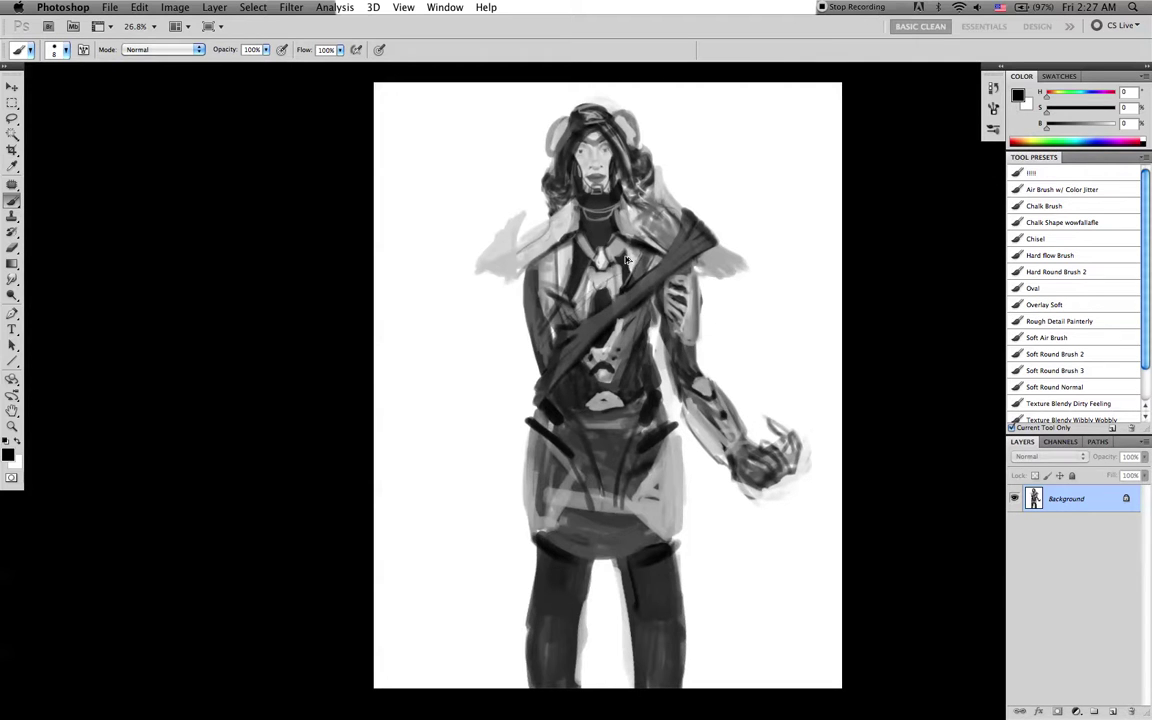
key("bracketright")
key("bracketright")
key("bracketleft")
key("bracketleft")
key("bracketleft")
key("bracketleft")
key("bracketleft")
Detail the head pad on the mechanical-arm side in white at 9 px and sampled 61% gray at 20 px
key("x")
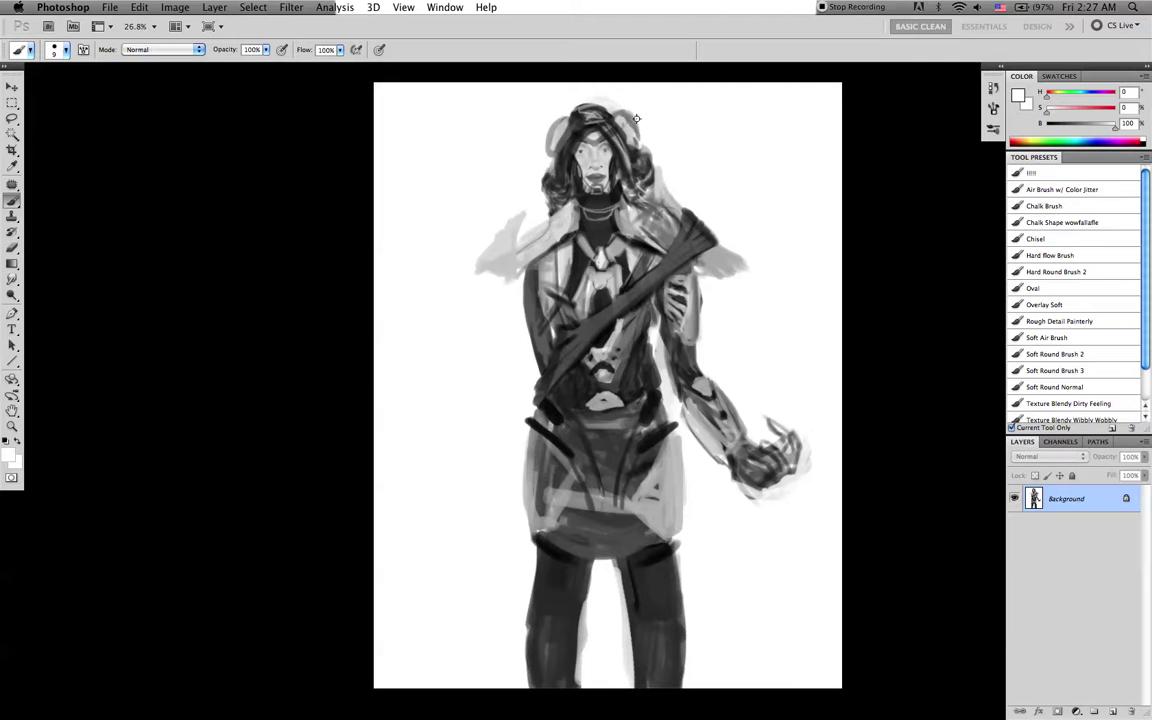
key("bracketright")
key("bracketright")
key("bracketright")
left_click(632, 135, "alt")
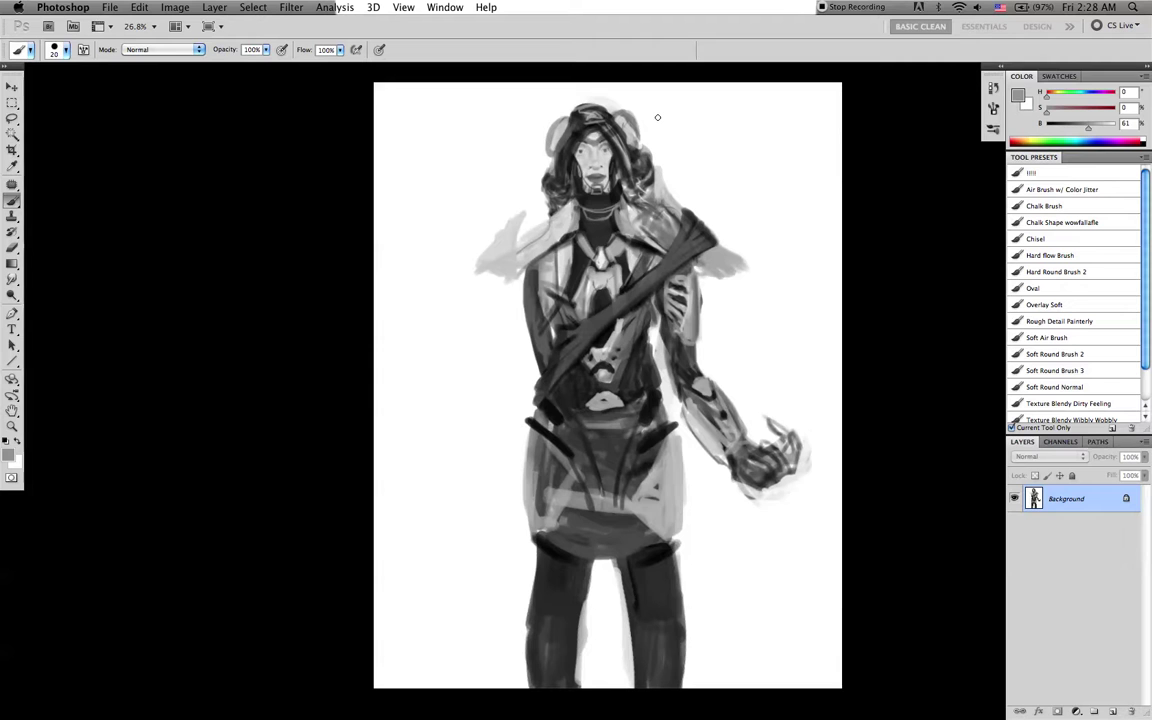
Darken the tip of the collar spike in black at 35 px and blend it with the Smudge tool at 40% strength
key("d")
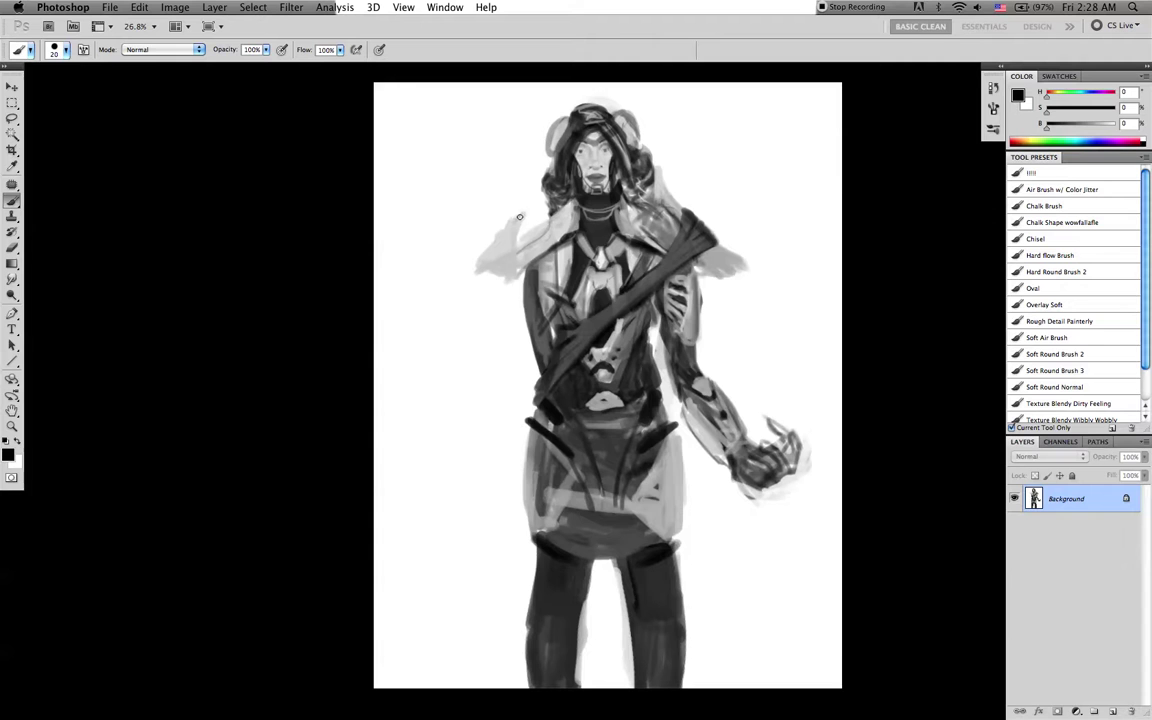
key("bracketright")
left_click_drag(519, 214, 510, 226)
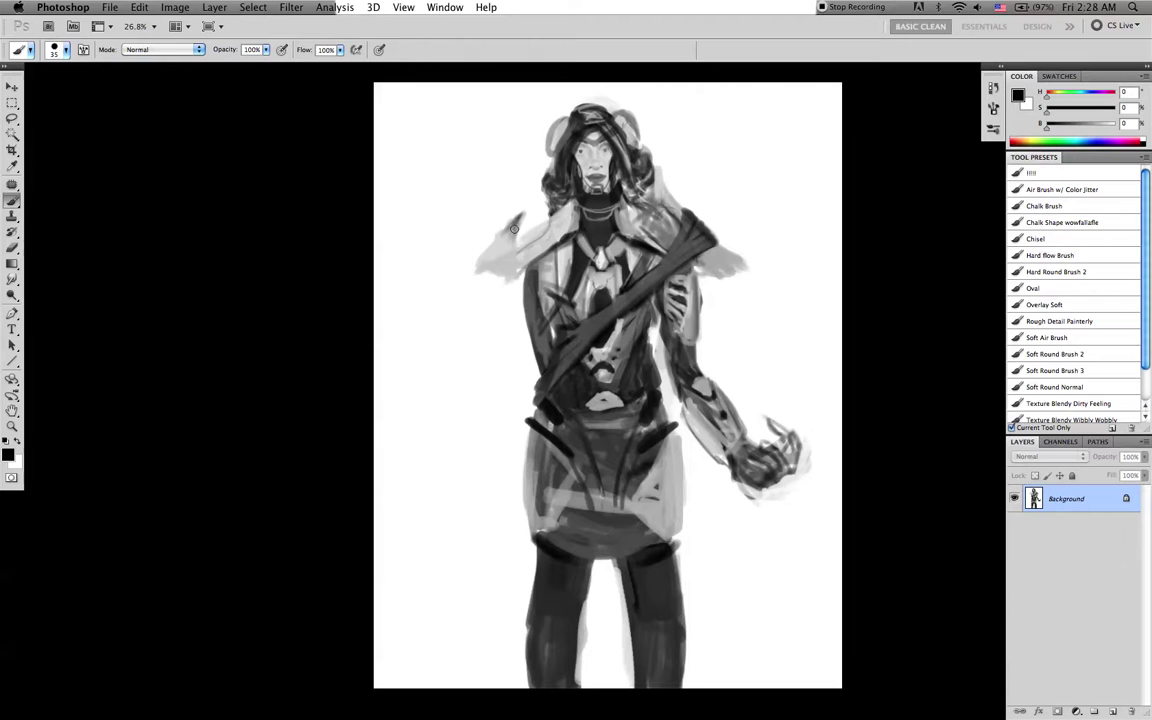
key("r")
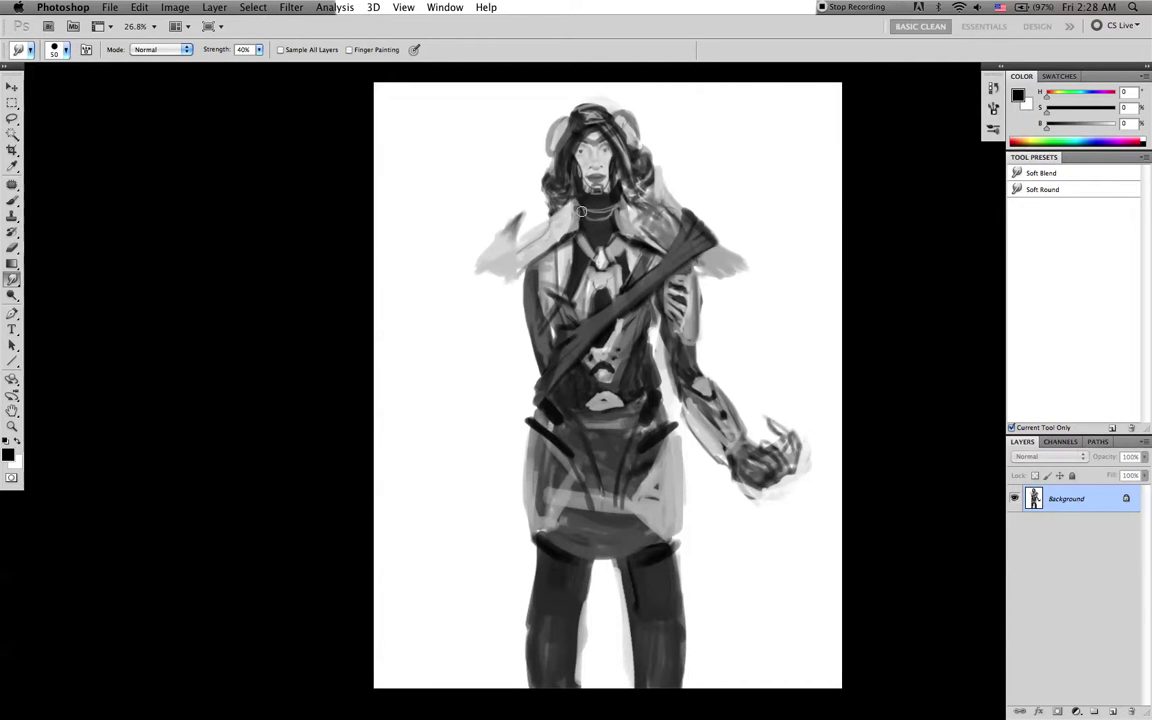
Trim the inner edge of the collar spike in white and sharpen its dark tip in black at 7 px
key("x")
key("b")
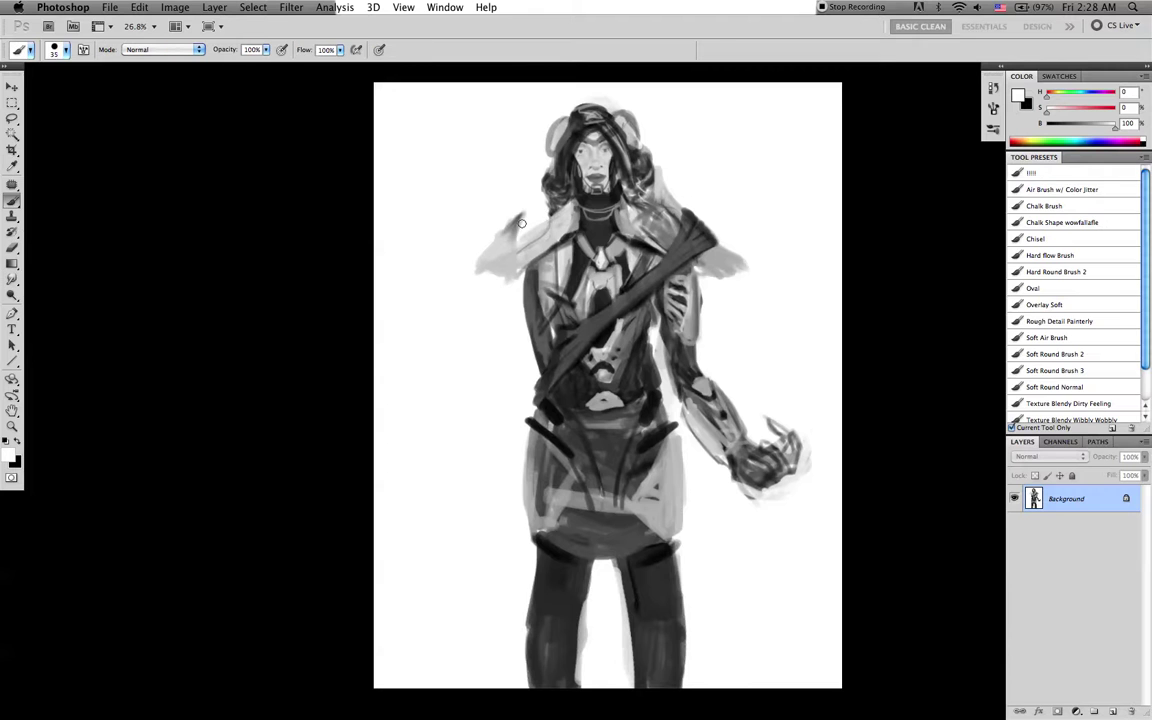
key("bracketleft")
key("bracketleft")
key("x")
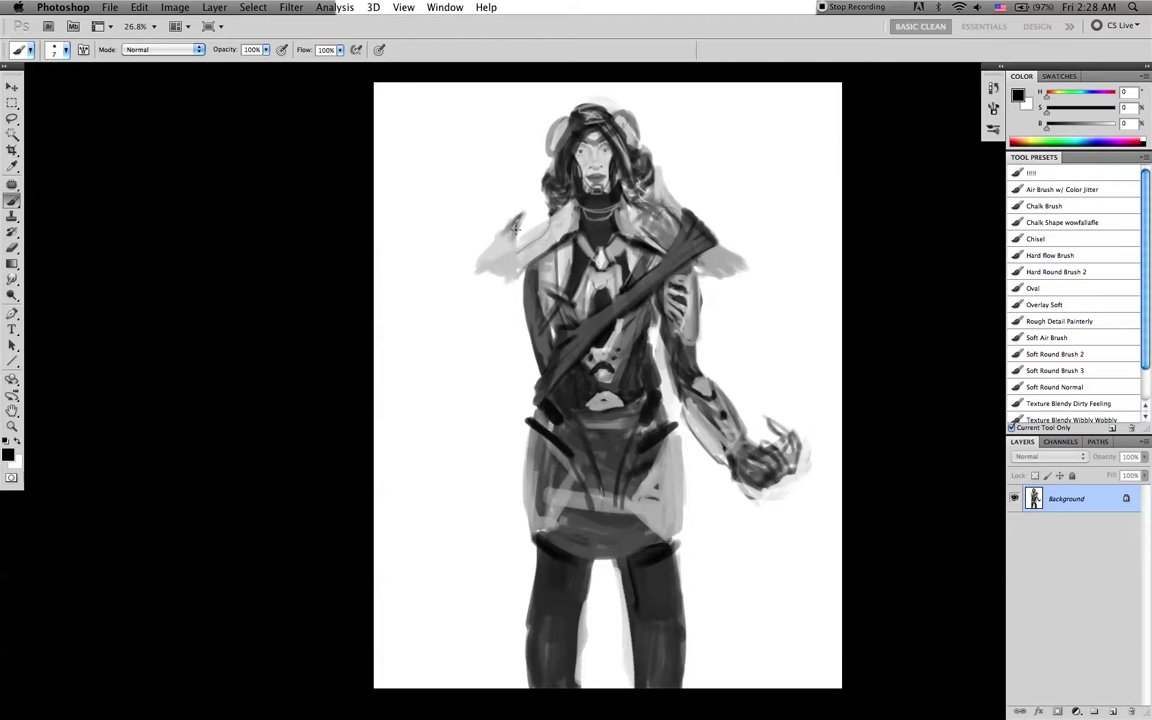
Draw the line separating the spike from the collar flap and add fold lines on the flap in sampled 50% gray at 15 to 20 px
left_click(543, 221, "alt")
left_click(518, 251, "alt")
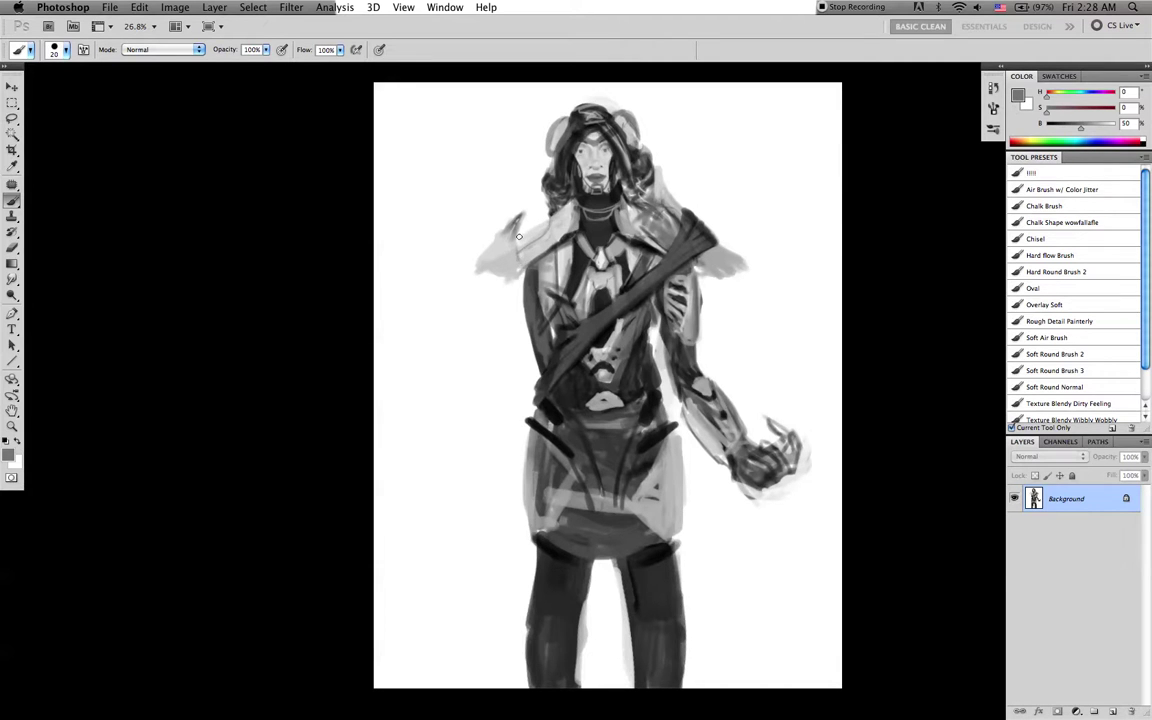
key("bracketleft")
key("bracketleft")
key("bracketright")
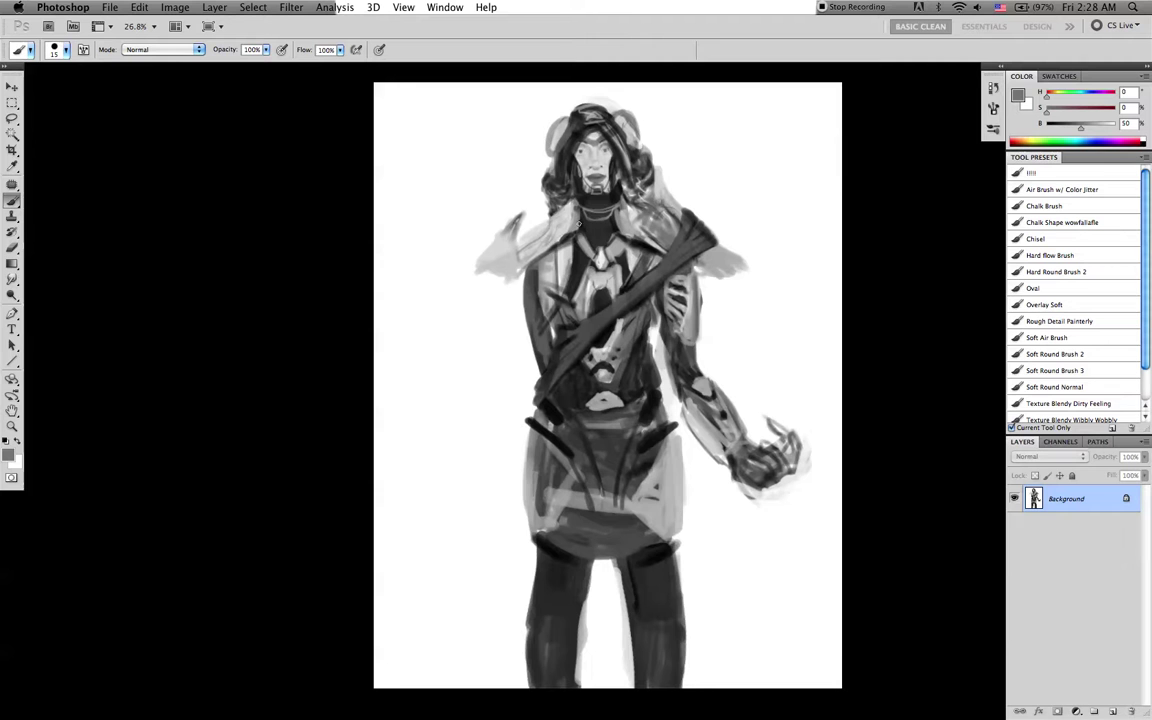
Rework the shading of the collar beside the chest strap in black and sampled 55%, 60% and 18% grays at 25 px
key("d")
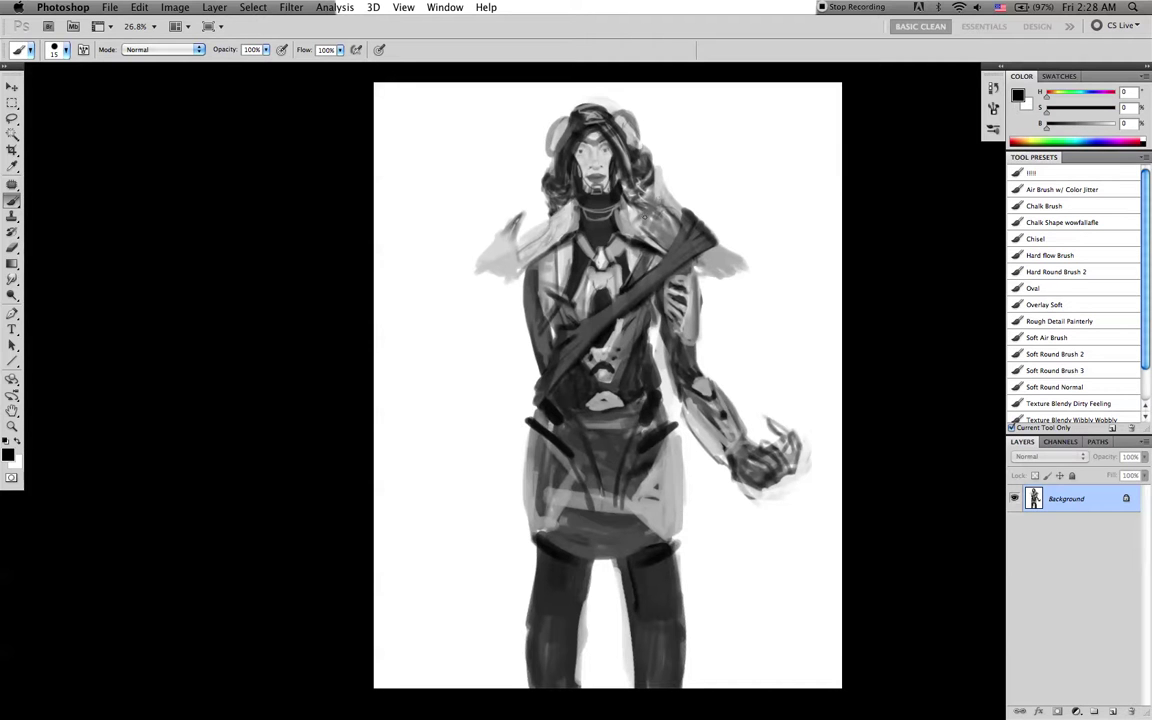
key("bracketright")
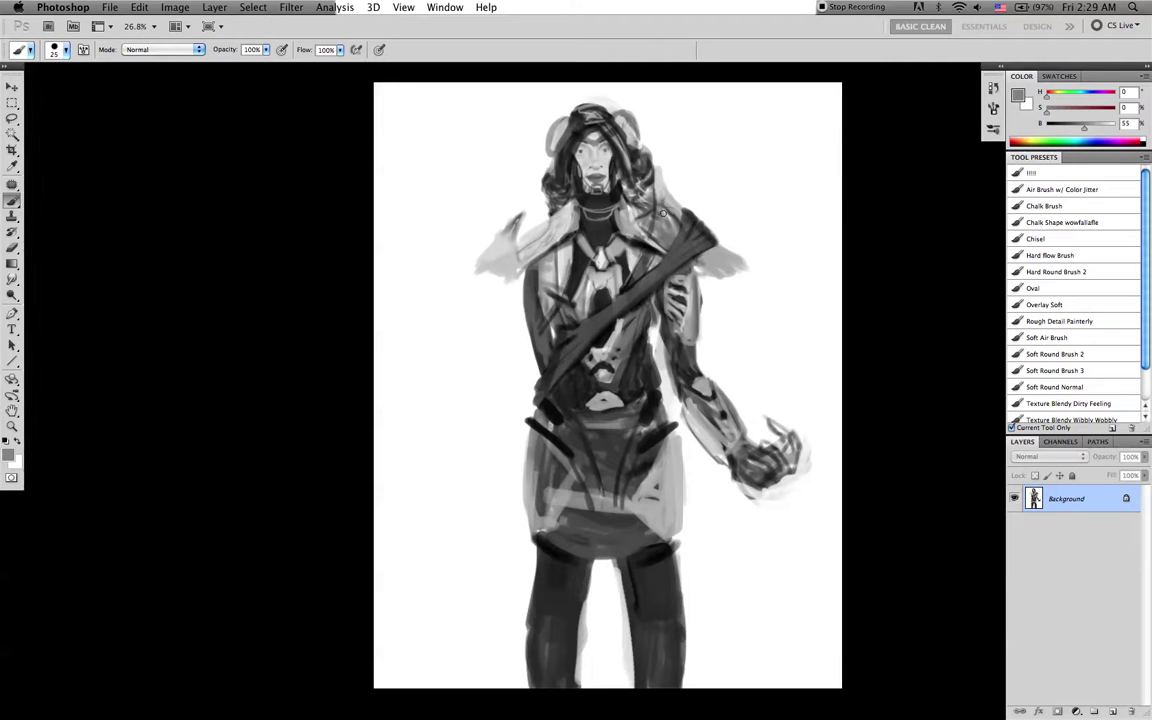
left_click(672, 212, "alt")
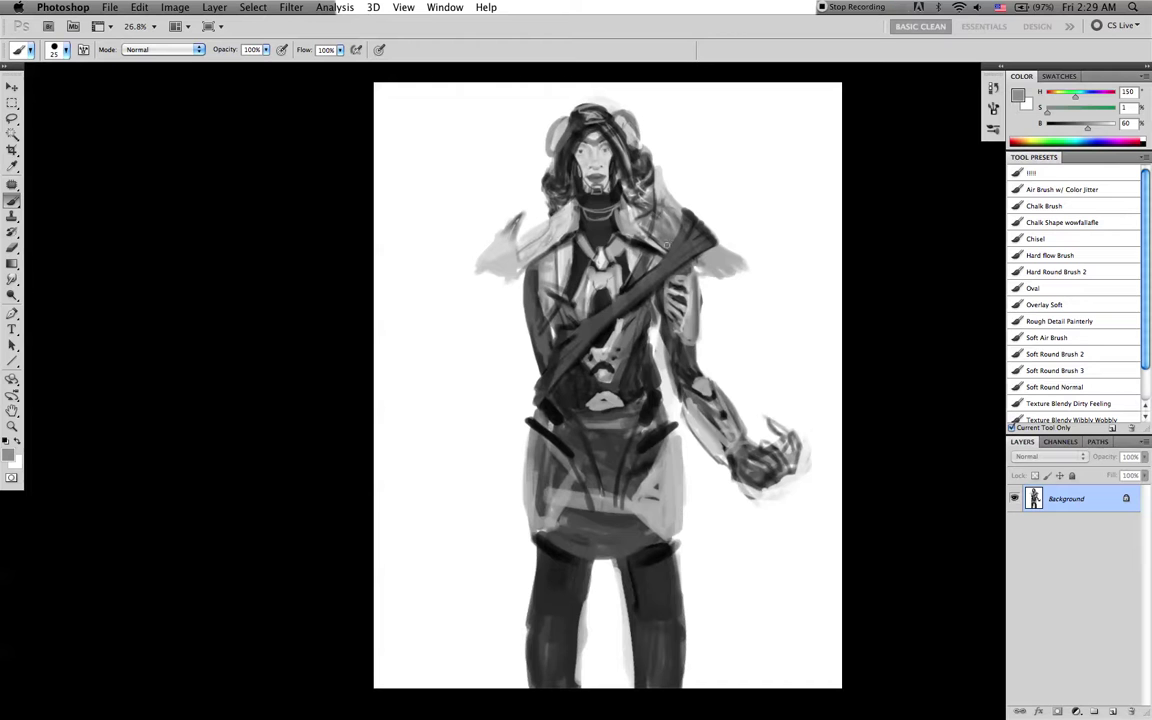
left_click(665, 244, "alt")
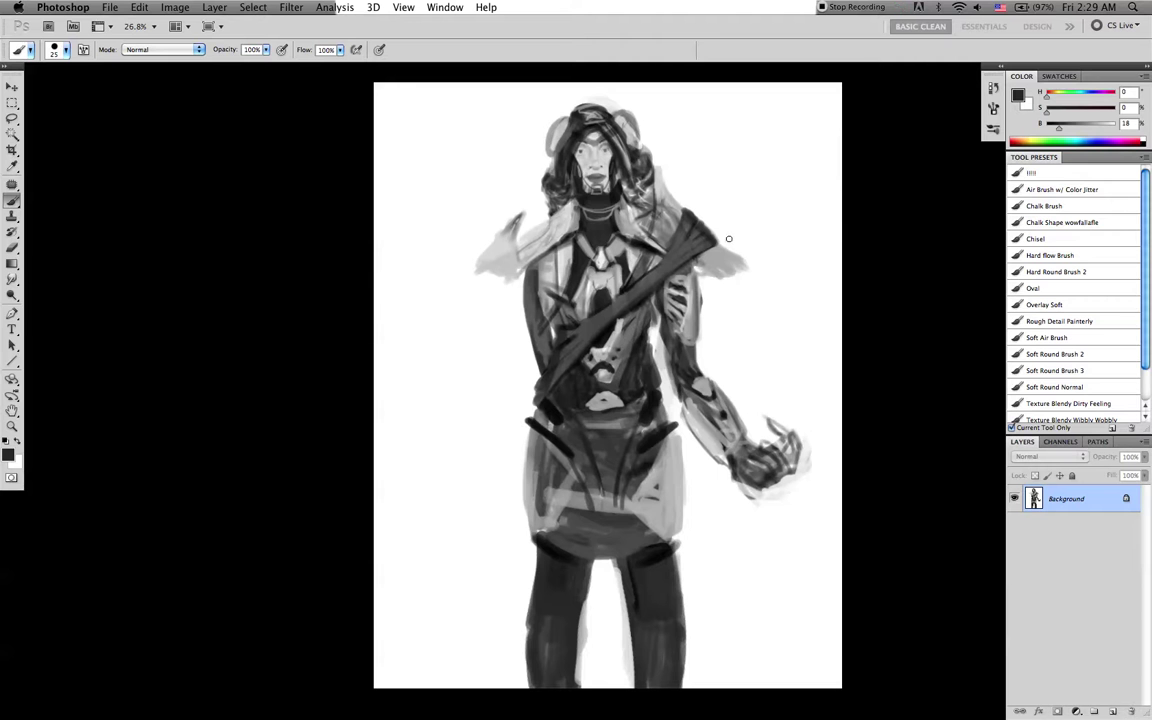
Darken the hood edge around the face in black and sampled 17% gray at 9 to 10 px
key("d")
mouse_move(595, 177)
left_mouse_down()
mouse_move(655, 185)
mouse_move(603, 234)
mouse_move(583, 273)
mouse_move(618, 227)
mouse_move(748, 183)
mouse_move(648, 208)
mouse_move(532, 260)
mouse_move(591, 221)
left_mouse_up()
key("z")
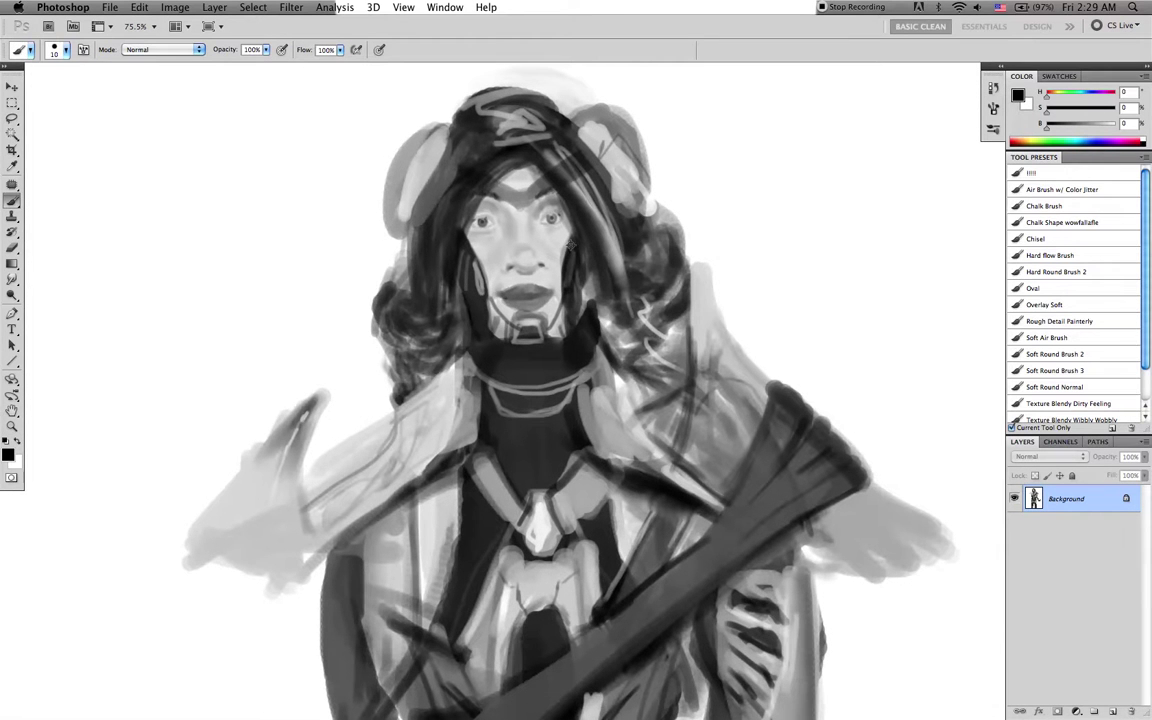
left_click(457, 200, "alt")
key("bracketleft")
key("bracketright")
key("bracketright")
key("bracketleft")
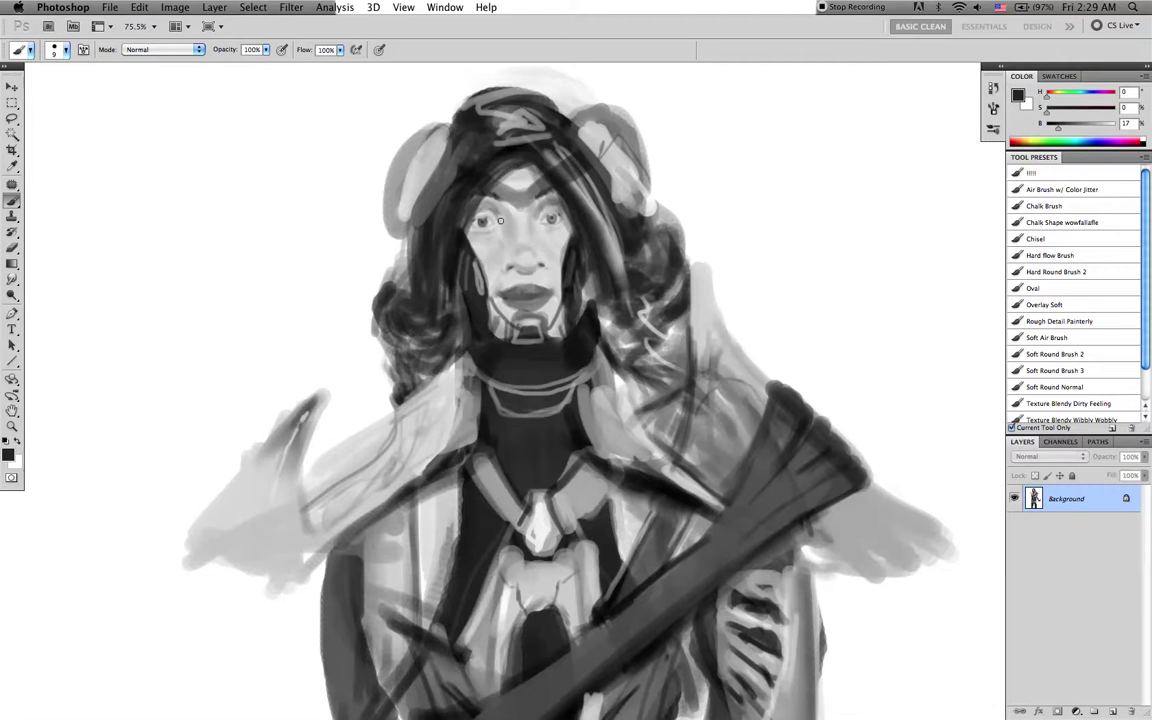
Refine the eyes in sampled 65% and 43% grays at 5 to 6 px and darken one eye's inner lid line in black
left_click(489, 222, "alt")
left_click(491, 216, "alt")
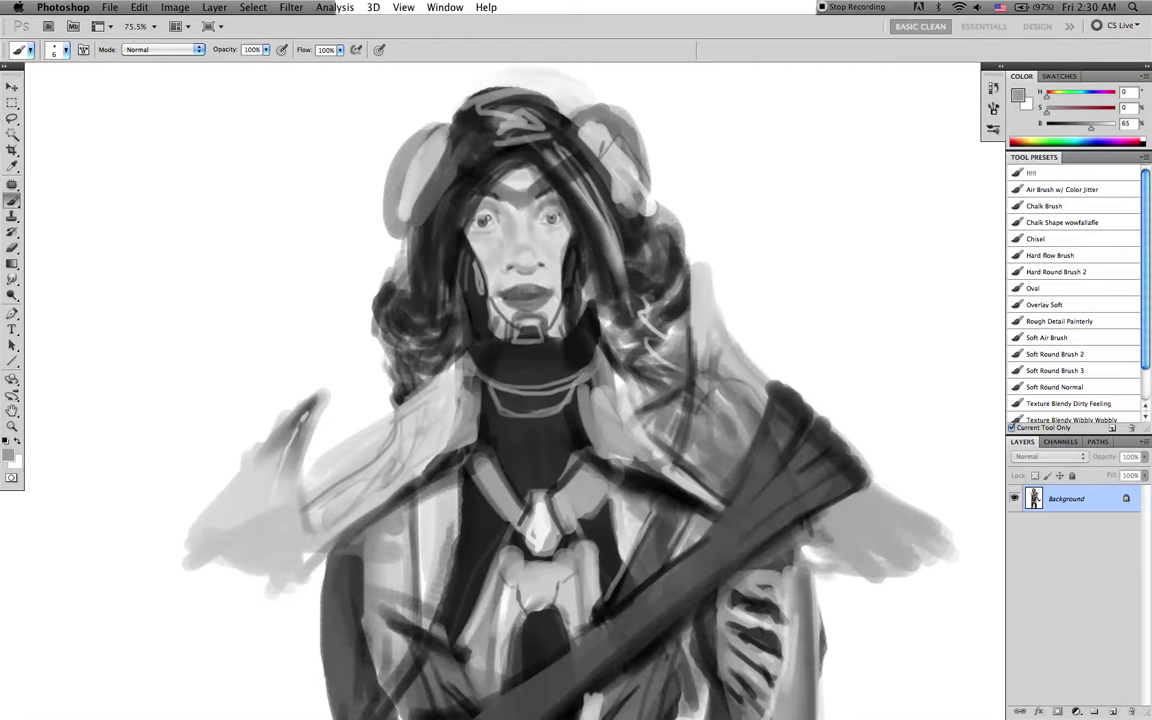
left_click(481, 221, "alt")
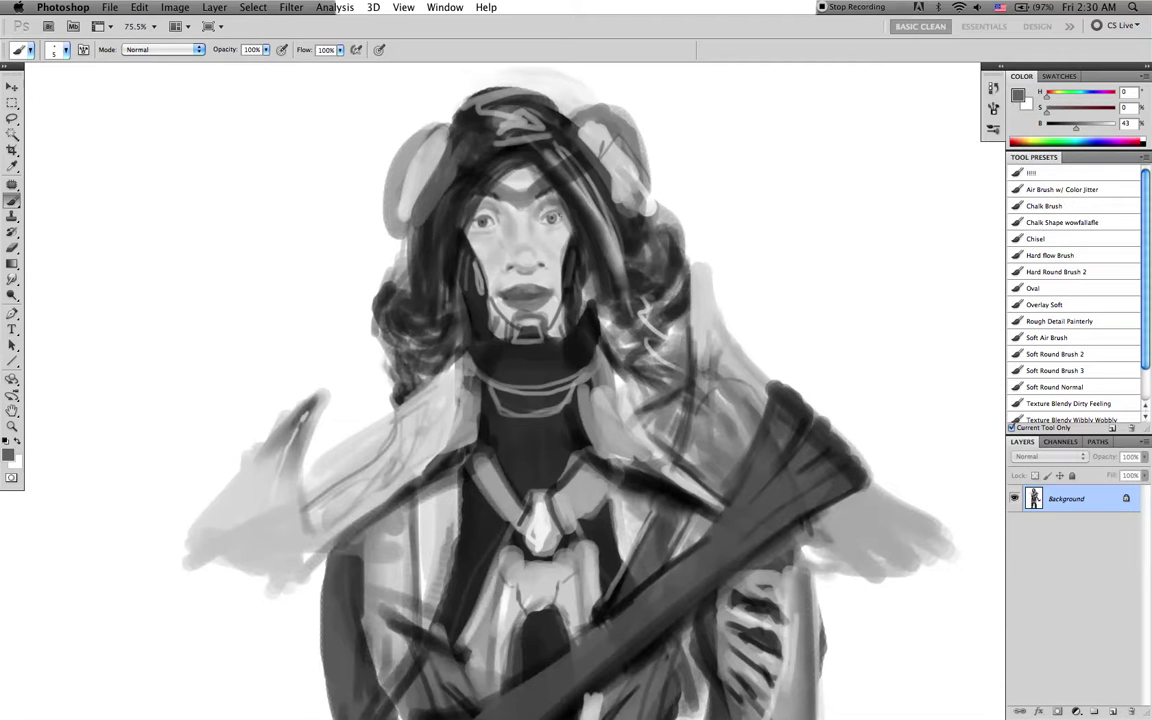
key("d")
left_click_drag(538, 215, 545, 211)
Shade the nostril edge in sampled 36% gray at 8 px and blend the nose area with the Smudge tool at 40% strength
left_click(509, 266, "alt")
left_click_drag(503, 260, 503, 268)
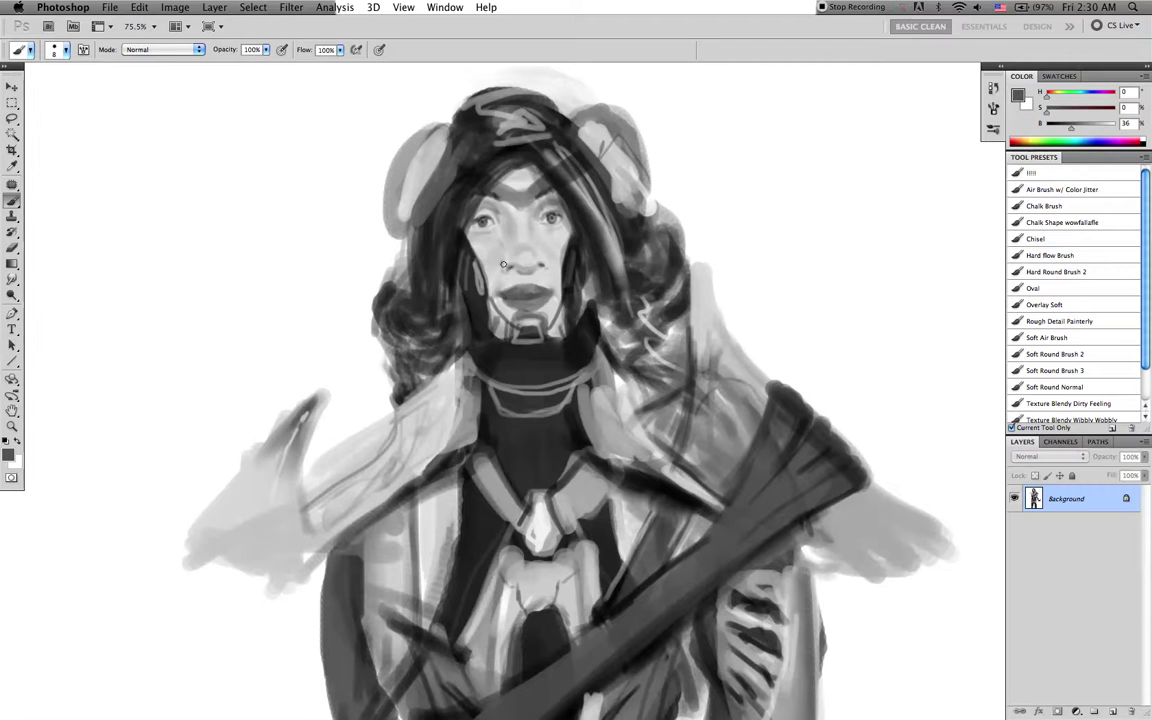
key("bracketright")
key("r")
key("bracketleft")
key("bracketleft")
key("bracketleft")
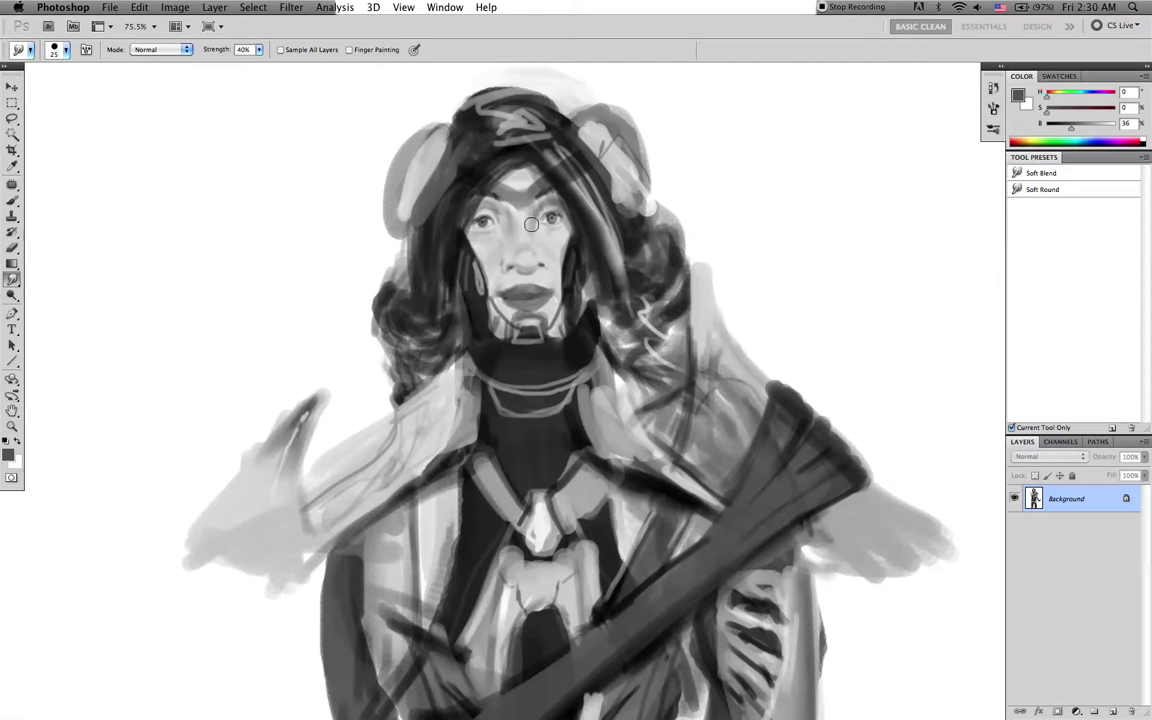
Shade the side of the nose bridge in sampled 57% gray at 15 px and the inner eye socket in 42% gray at 9 px
key("b")
left_click(536, 219, "alt")
key("bracketright")
key("bracketright")
key("bracketright")
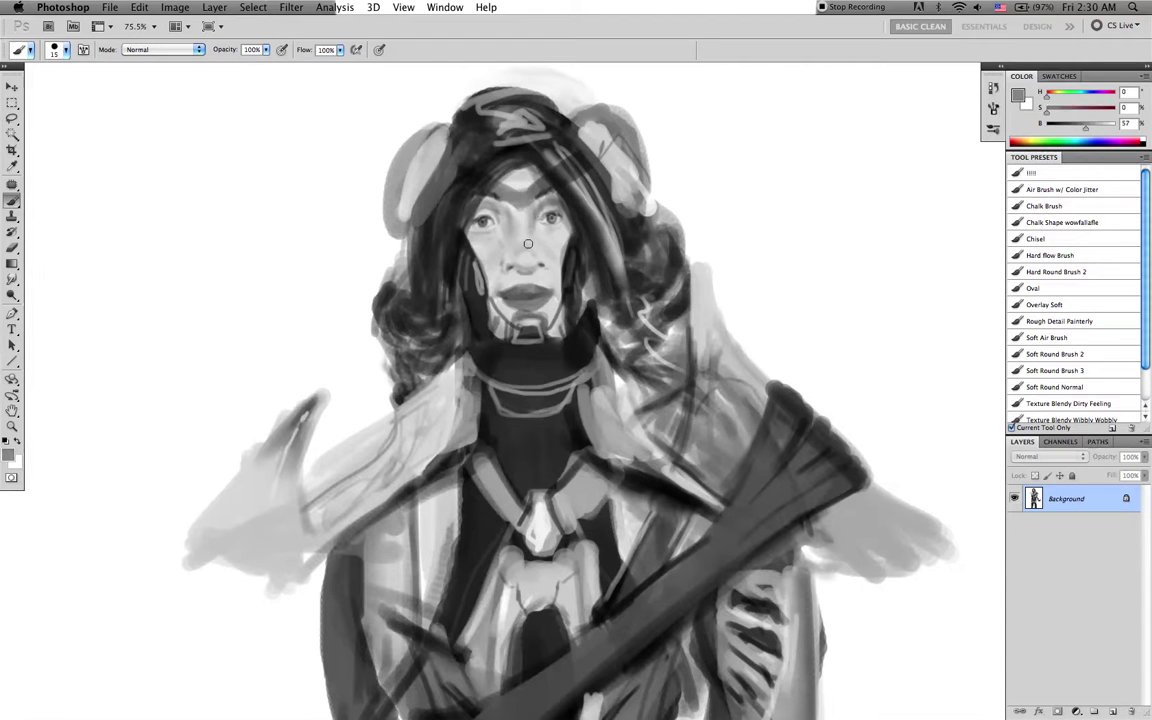
key("bracketleft")
key("bracketleft")
key("bracketleft")
left_click(493, 216, "alt")
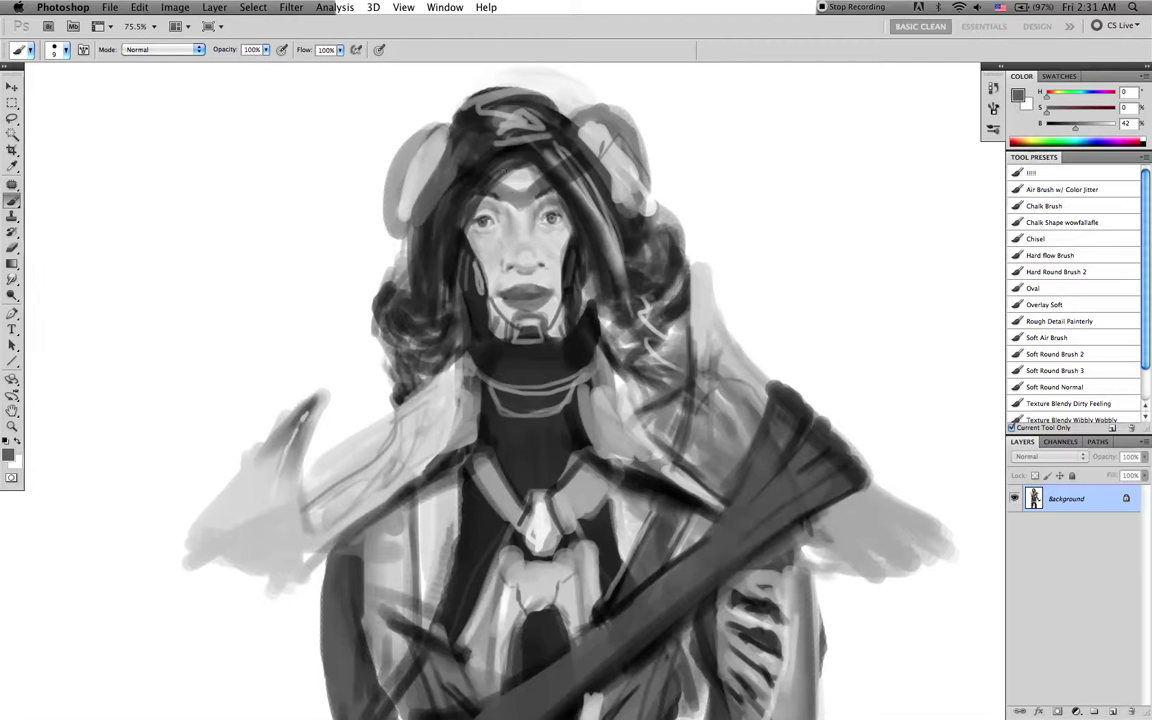
Model the side and wing of the nose in sampled 49% gray starting at 9 px
left_click(509, 259, "alt")
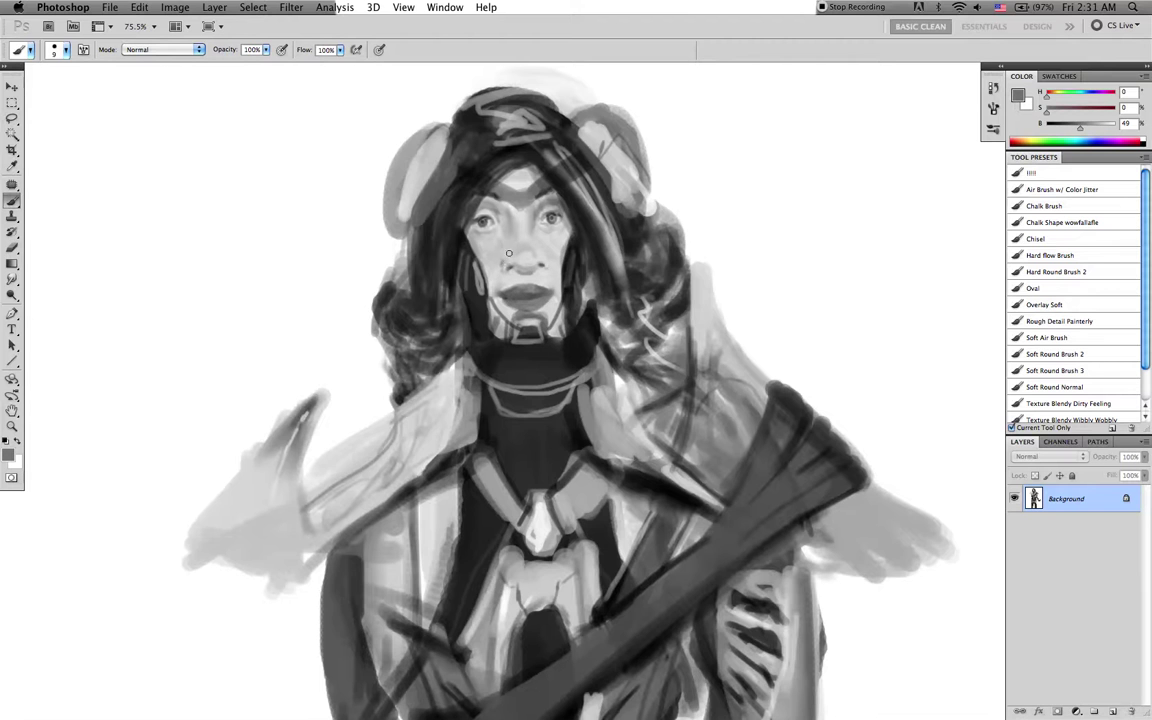
key("bracketright")
key("bracketright")
key("bracketleft")
left_click(516, 265, "alt")
Highlight the nose in white at 15 to 20 px and blend it with the Smudge tool at 40% strength and 25 px
key("d")
key("x")
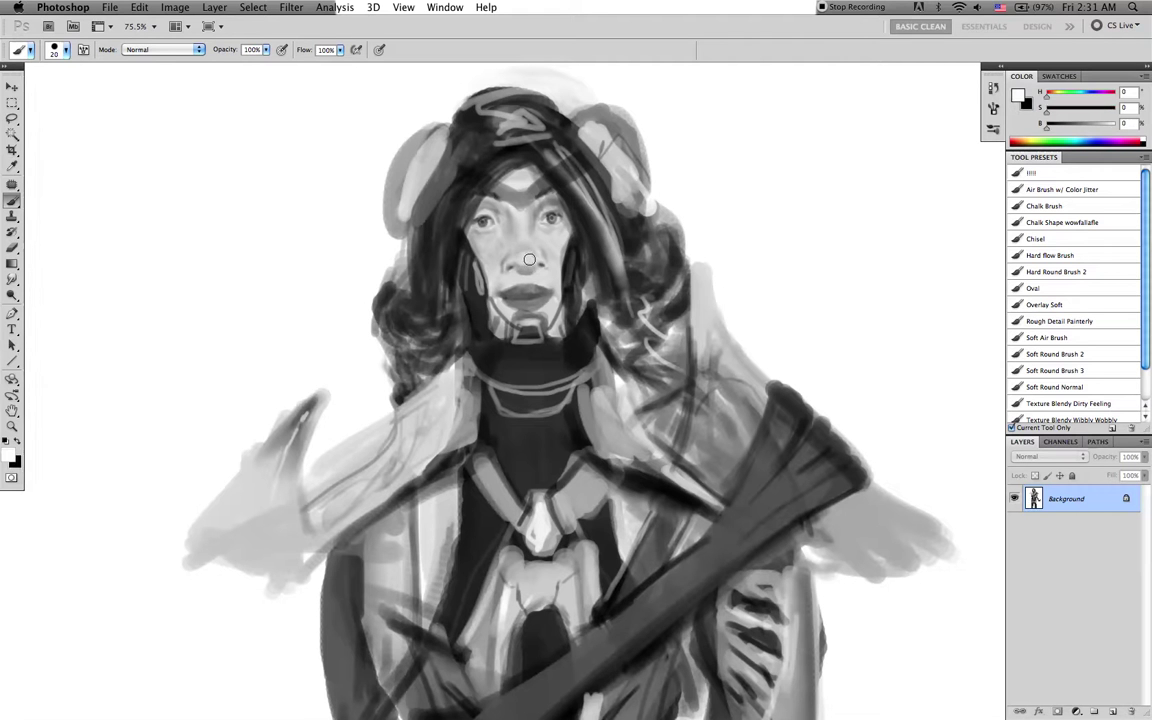
key("bracketleft")
key("r")
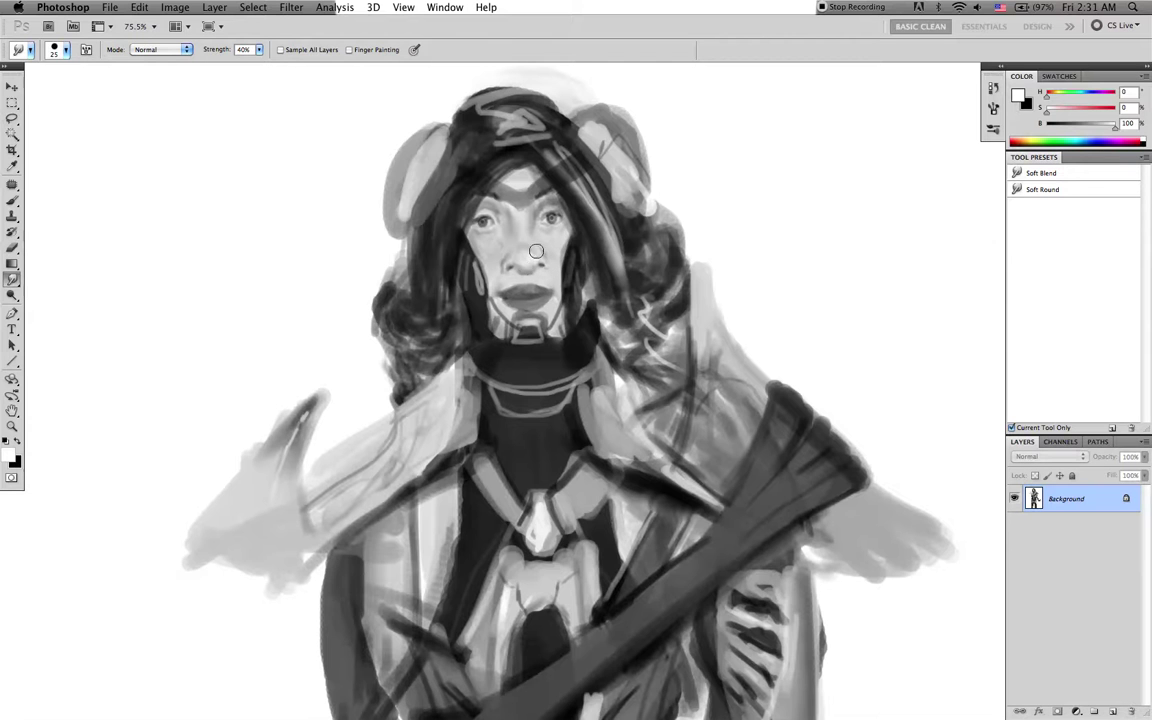
key("b")
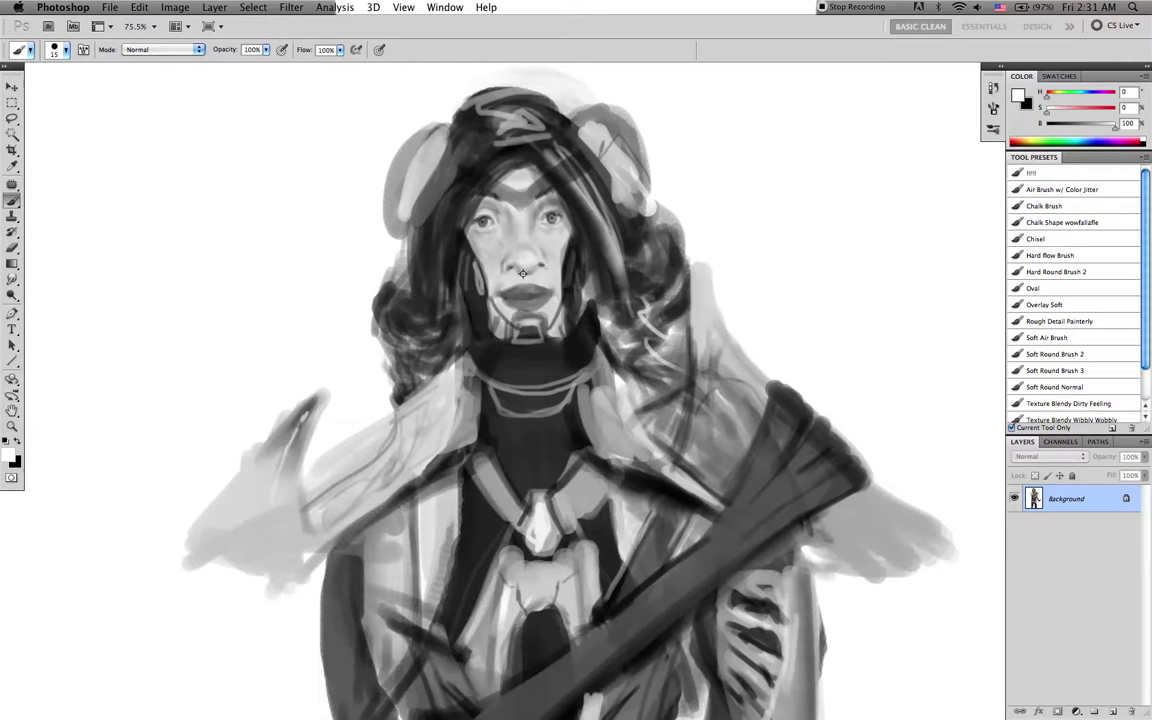
Define the nostrils and underside of the nose with a smaller brush in sampled grays, including 61% gray at 9 px
key("bracketleft")
key("bracketleft")
key("bracketleft")
key("bracketleft")
key("bracketleft")
left_click(539, 270, "alt")
left_click(523, 273, "alt")
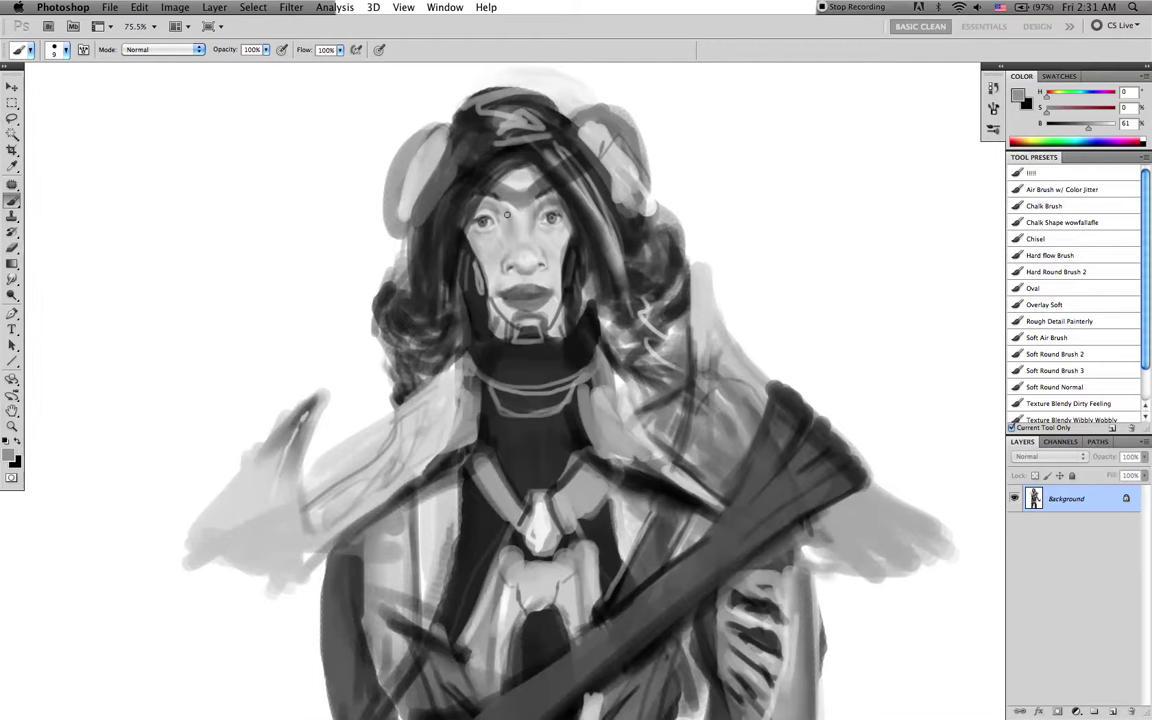
Darken the inner ends of both eyebrows in black at 5 px
key("d")
key("bracketleft")
key("bracketleft")
left_click_drag(541, 198, 543, 201)
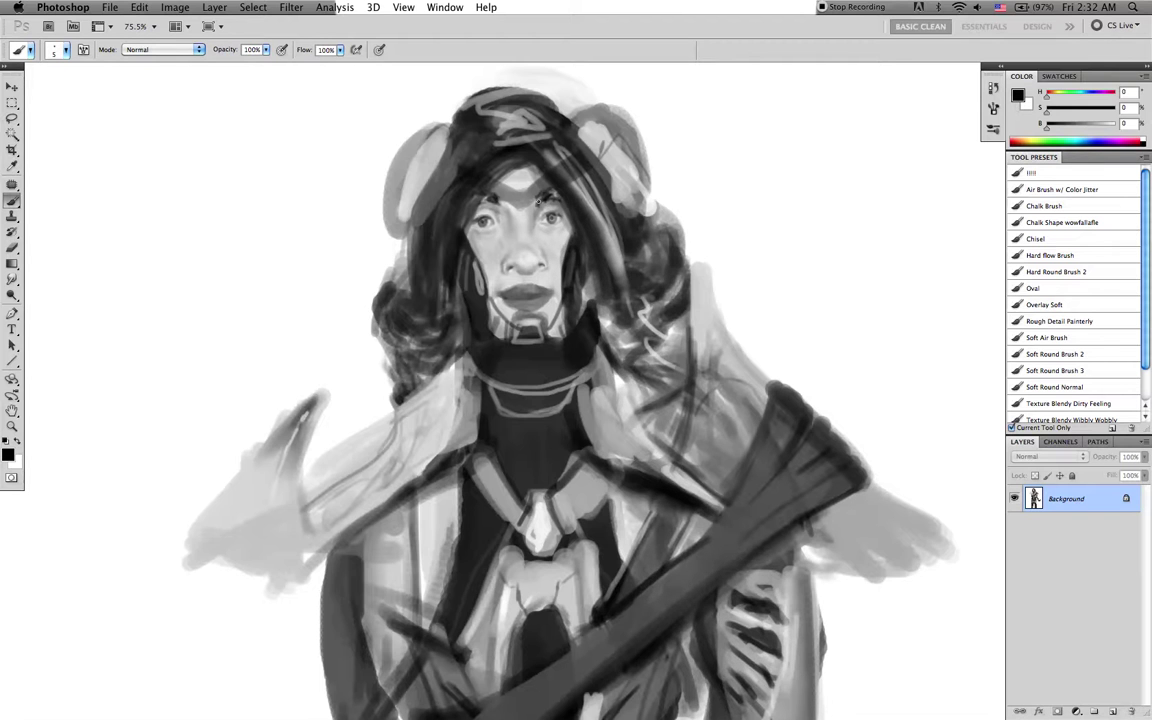
left_click(488, 199)
Touch up the brow and eye area in white at 2 px and dot both pupils in black at 4 px
key("x")
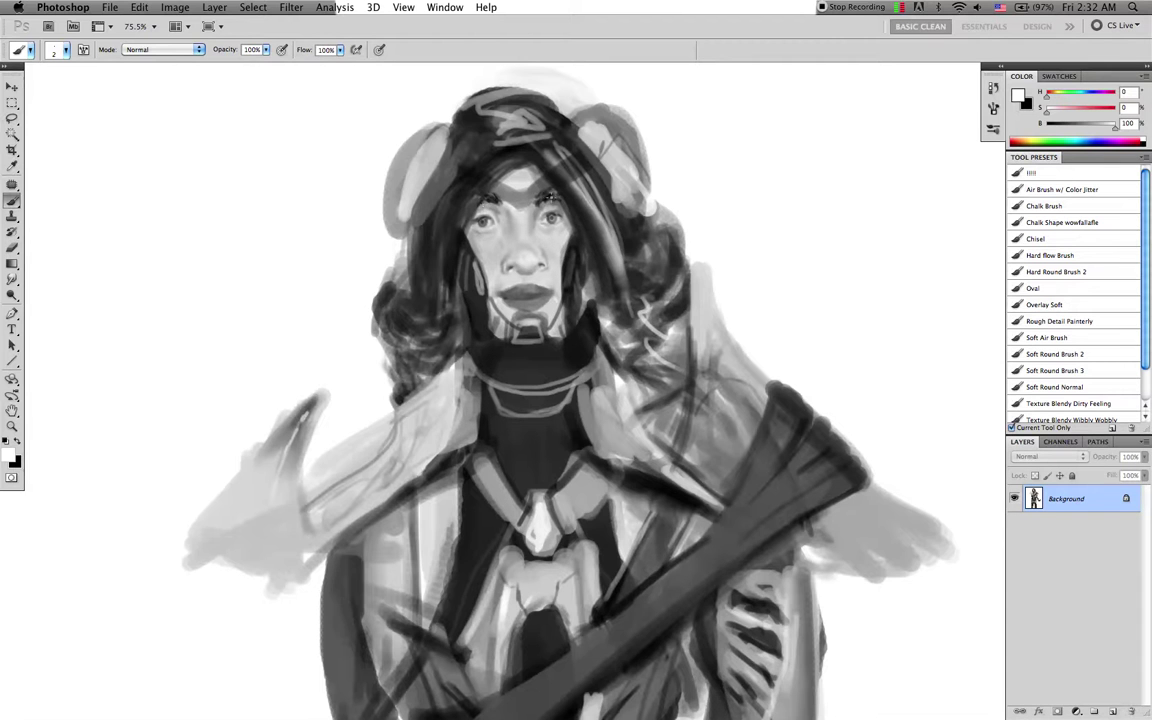
key("x")
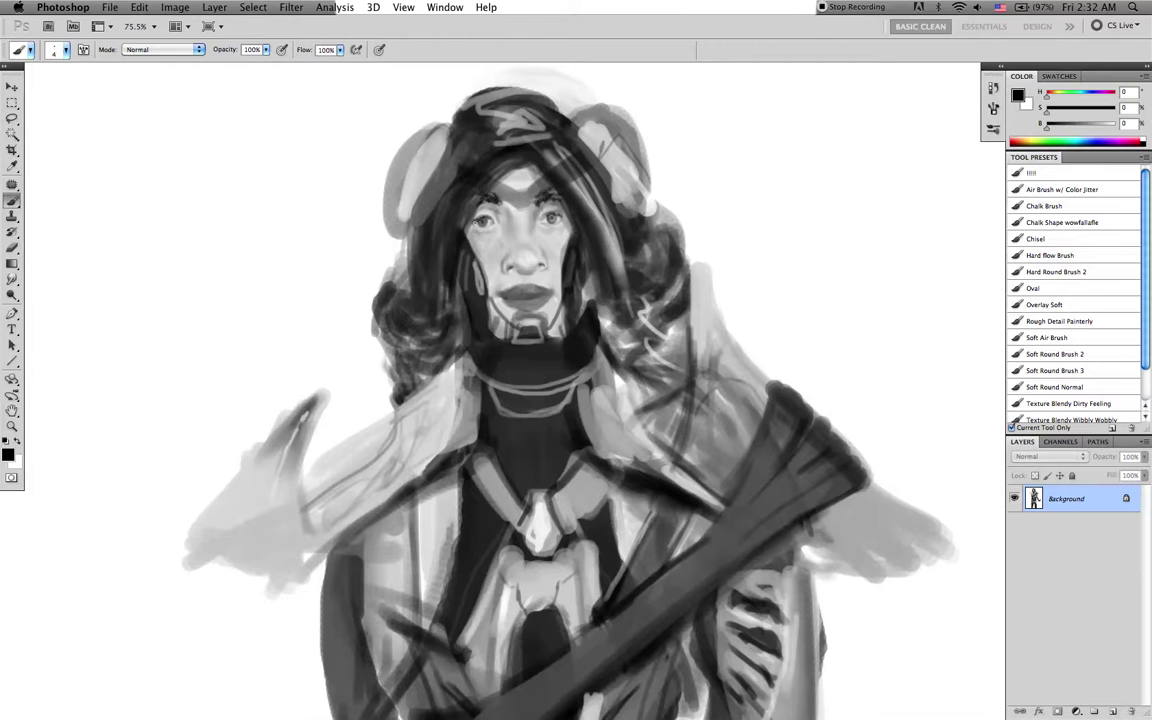
left_click(482, 219)
left_click(551, 217)
Shade the cheek and nose side in sampled 64% gray from 9 px and blend with the Smudge tool at 40% strength and 25 px
left_click(510, 237, "alt")
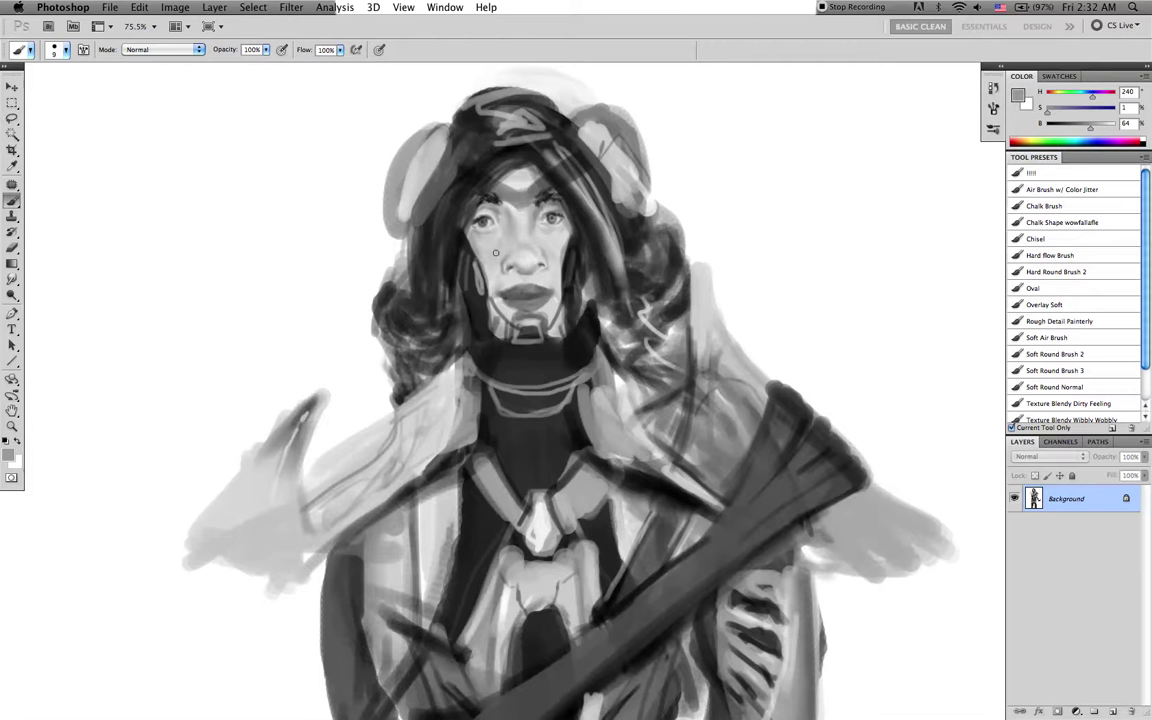
key("]")
key("]")
key("]")
key("bracketright")
key("bracketright")
key("bracketright")
key("bracketright")
key("bracketright")
key("bracketright")
key("r")
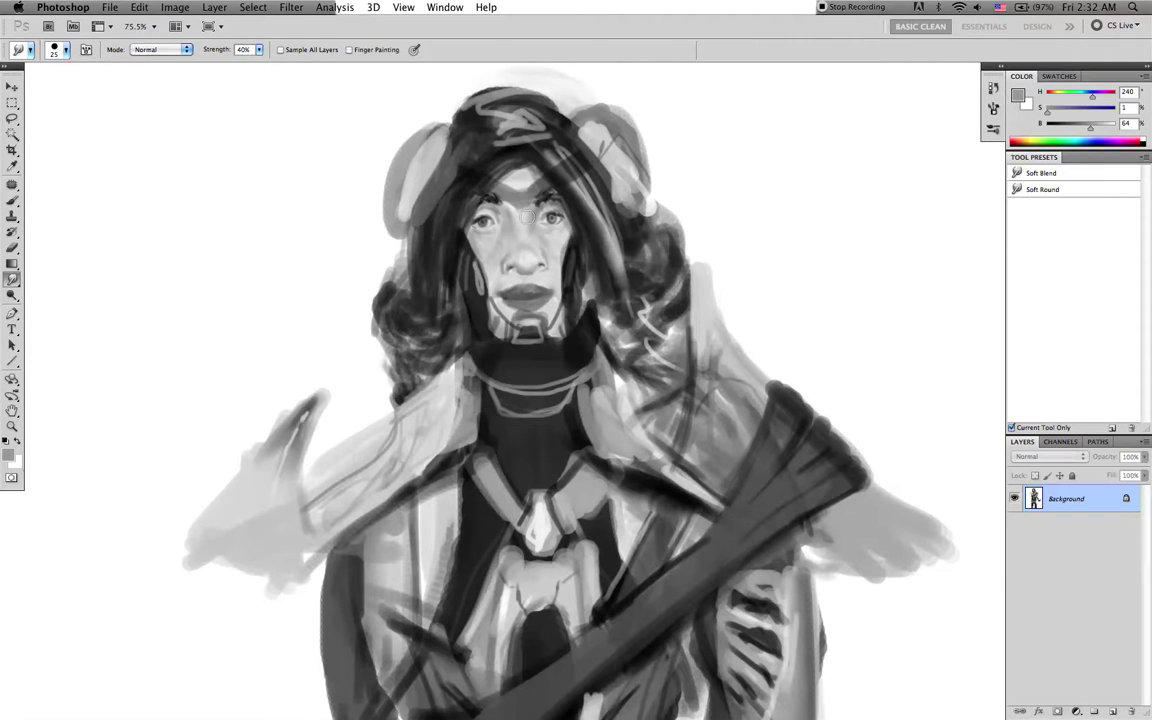
Paint the shadow under the eye in sampled 60% gray at 7 px and smudge it softly from 9 px at 40% strength
key("b")
left_click(494, 212, "alt")
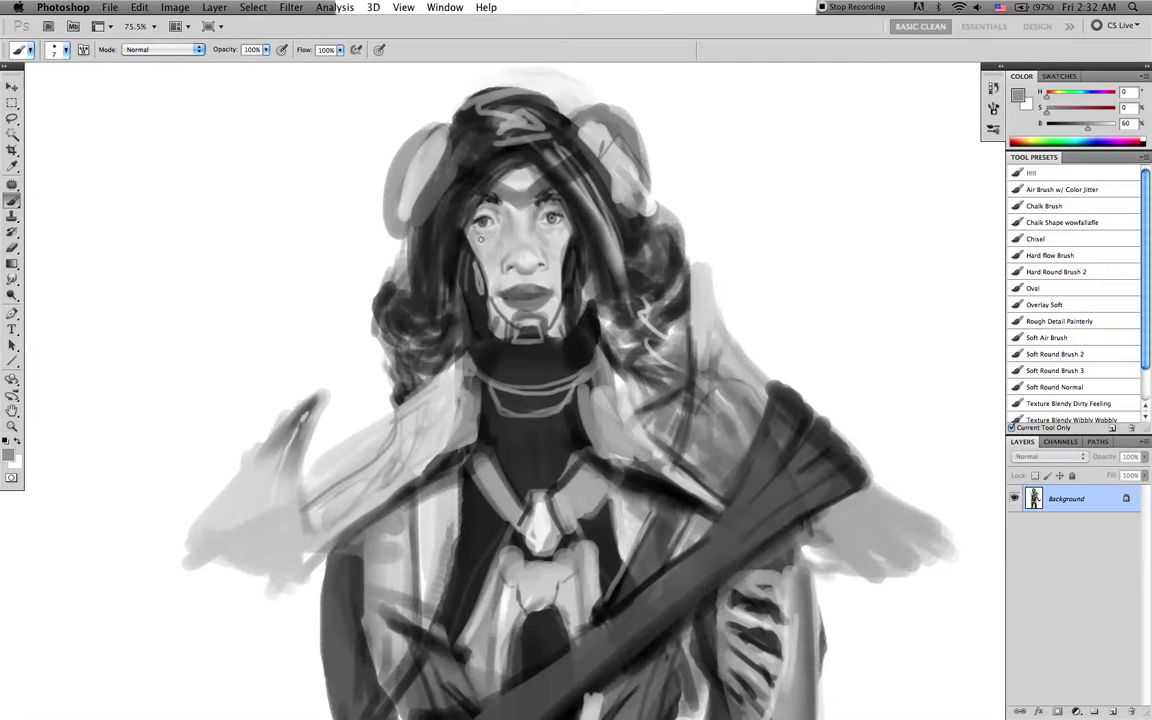
key("r")
key("bracketleft")
key("bracketleft")
key("bracketleft")
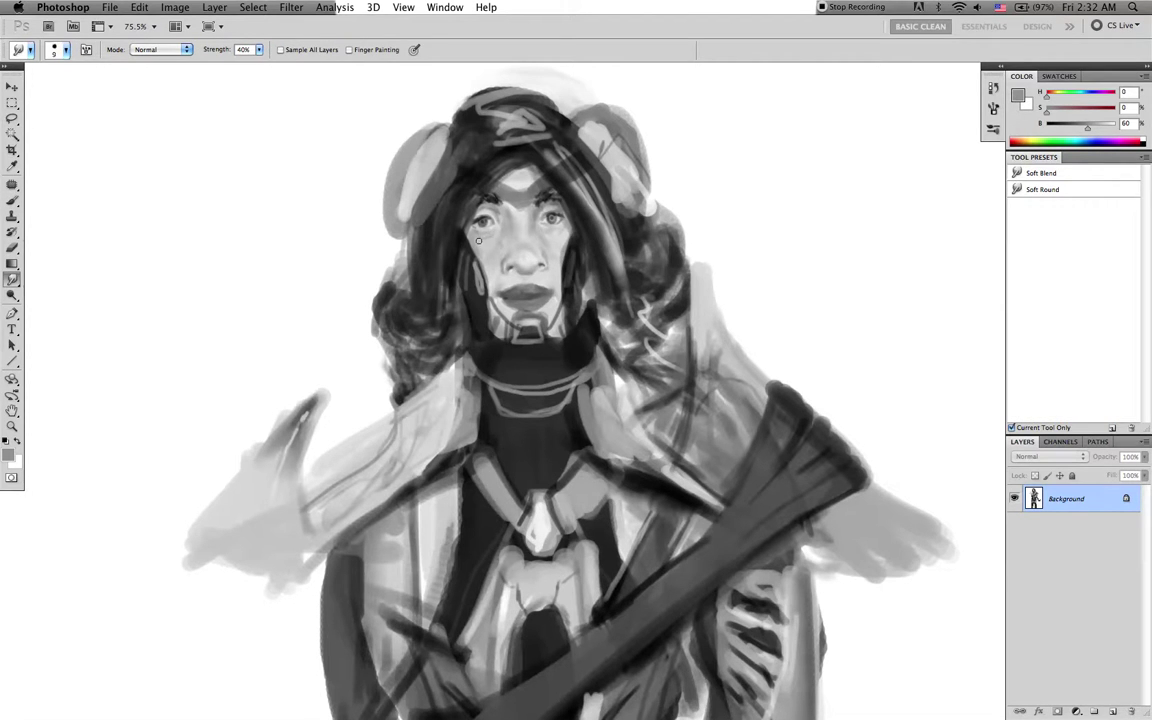
key("bracketright")
key("bracketright")
key("bracketright")
Touch up the cheek in 60% gray and add white highlights on the nose and the forehead at 9 px
key("b")
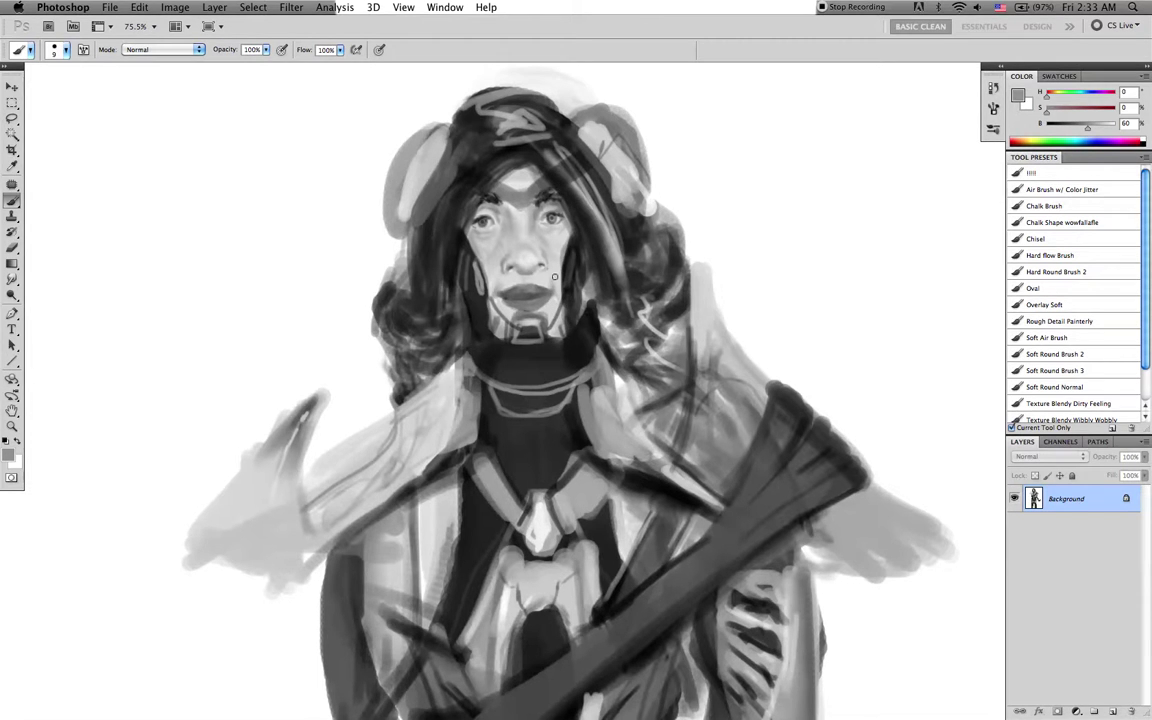
left_click(505, 201, "alt")
left_click(697, 165, "alt")
key("bracketleft")
key("bracketleft")
key("bracketright")
key("bracketleft")
key("bracketright")
key("bracketright")
key("bracketleft")
key("bracketleft")
key("bracketleft")
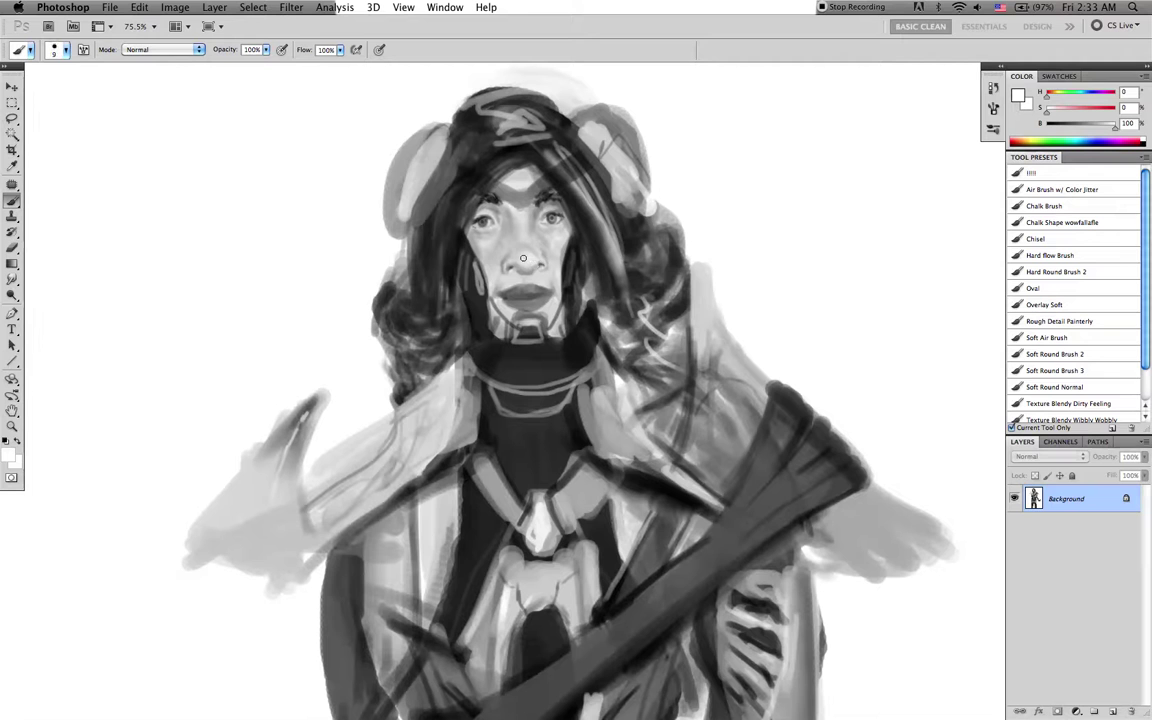
left_click_drag(522, 184, 529, 173)
Tone the forehead marking between the eyebrows and the hood in sampled 56% gray at 25 px
left_click(510, 194, "alt")
key("bracketright")
key("bracketright")
key("bracketright")
key("bracketright")
key("bracketright")
left_click_drag(522, 190, 546, 168)
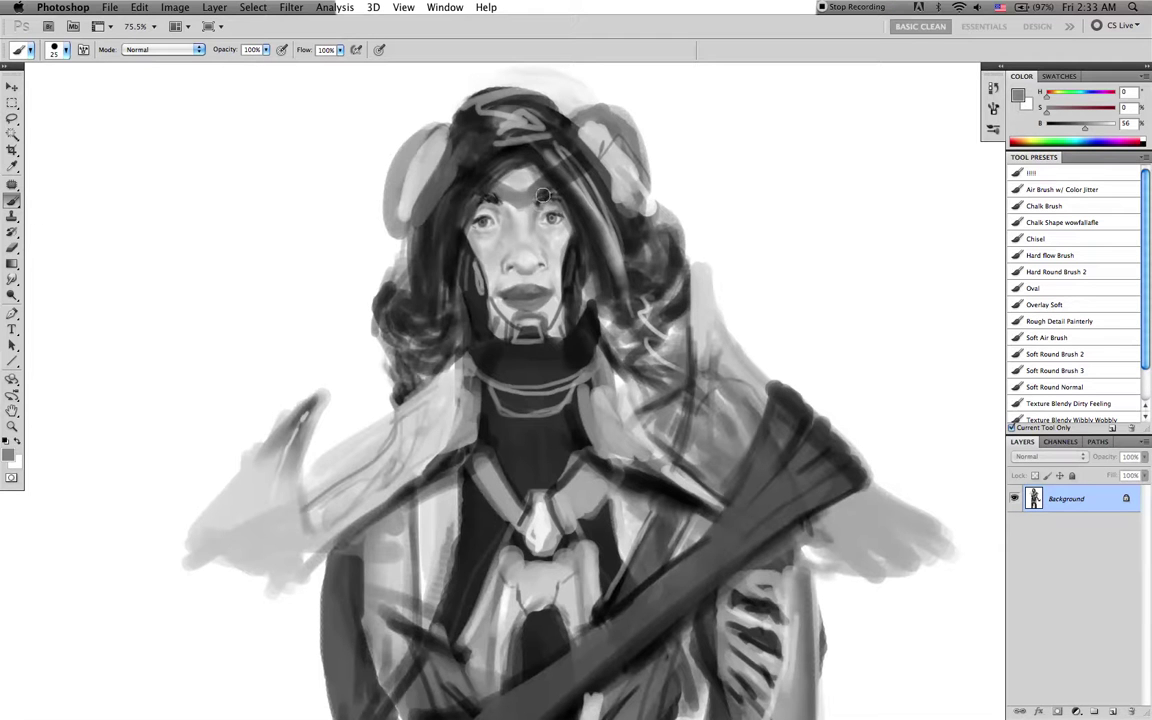
Clean up the nostril wing in sampled 93% gray at 7 px and refine the nose in 71% gray at 5 px
key("bracketleft")
key("bracketleft")
key("bracketleft")
key("bracketleft")
key("bracketleft")
left_click(511, 263, "alt")
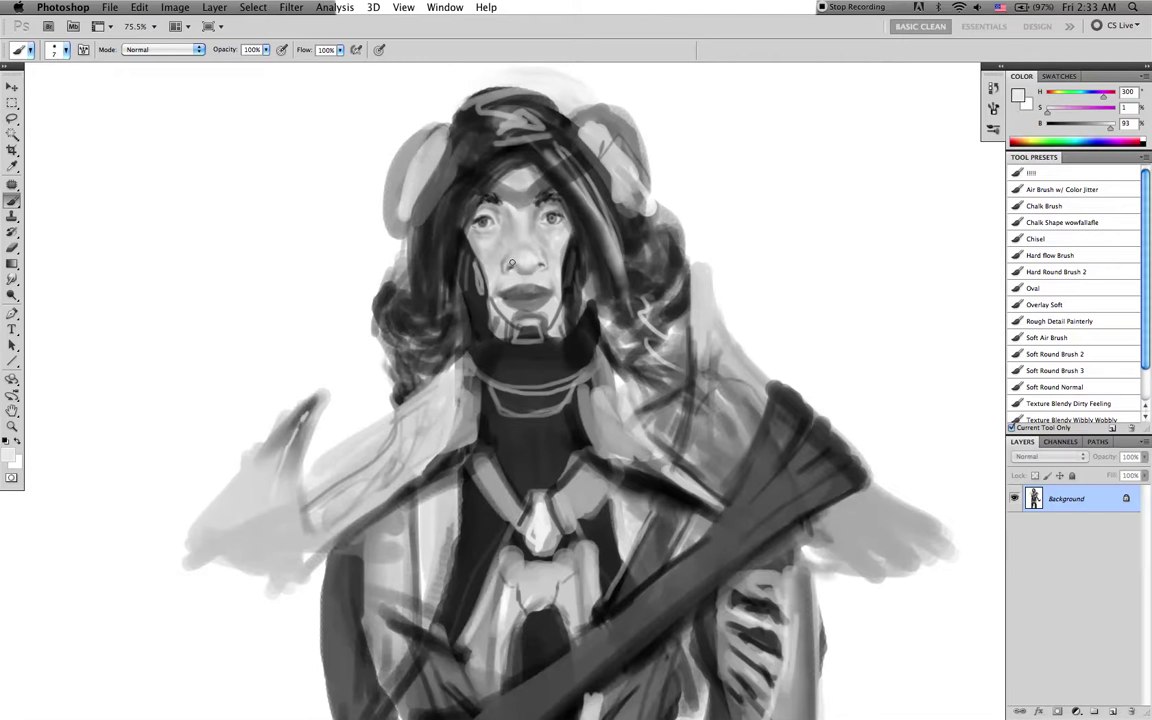
left_click(508, 263)
left_click(540, 252, "alt")
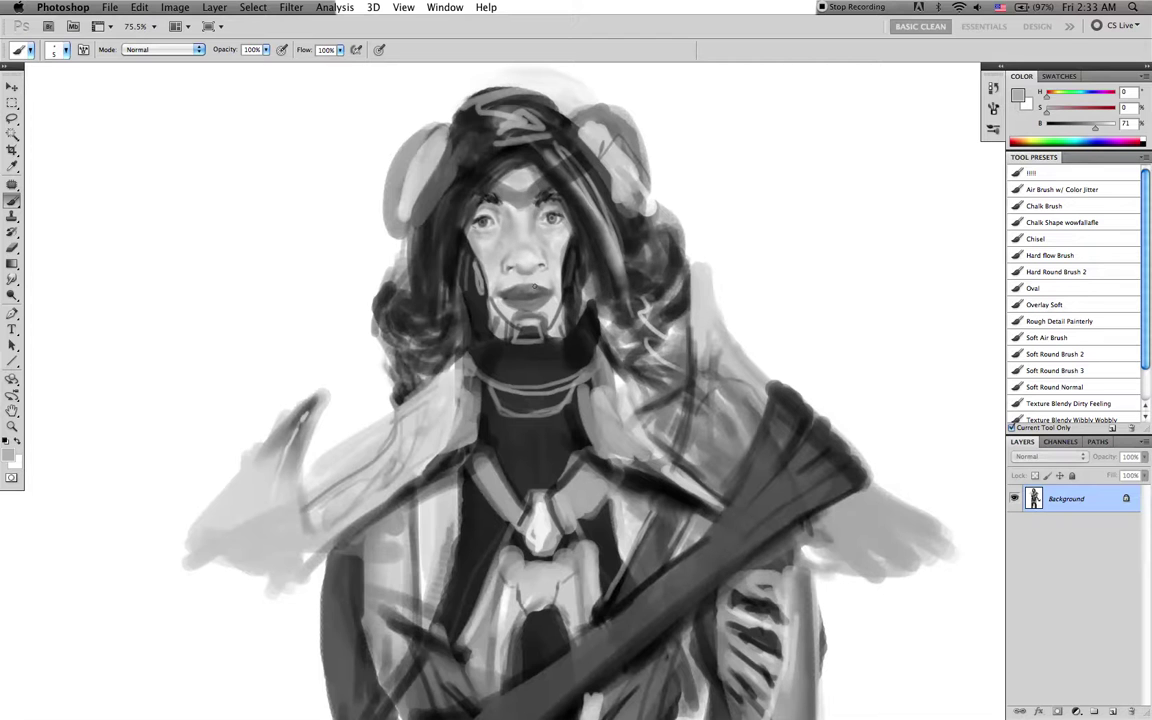
Darken the lips in sampled 26% gray at 8 px and fit the whole figure in view
left_click(540, 295, "alt")
key("bracketright")
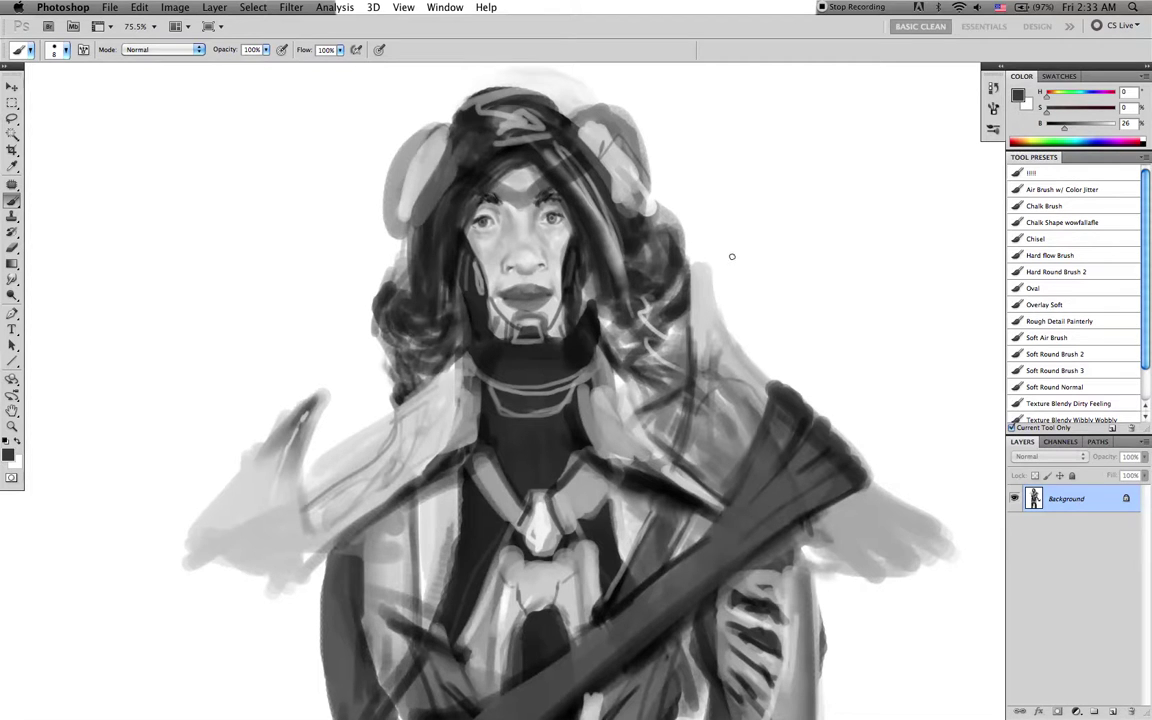
key("super+0")
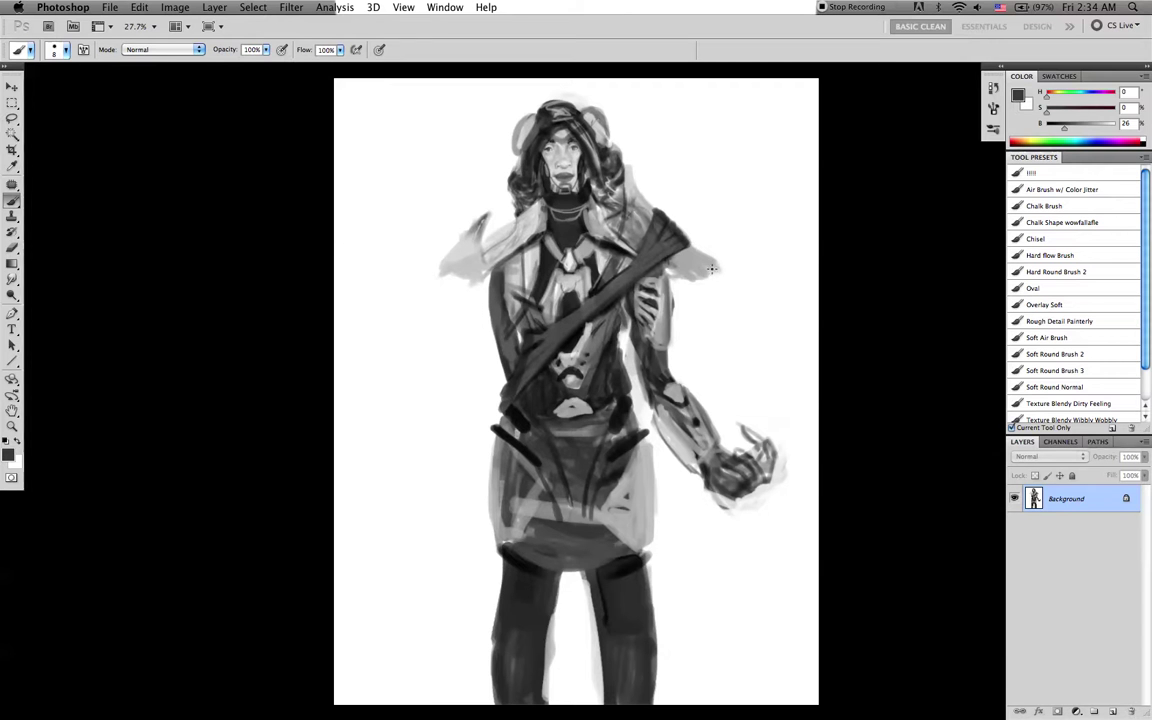